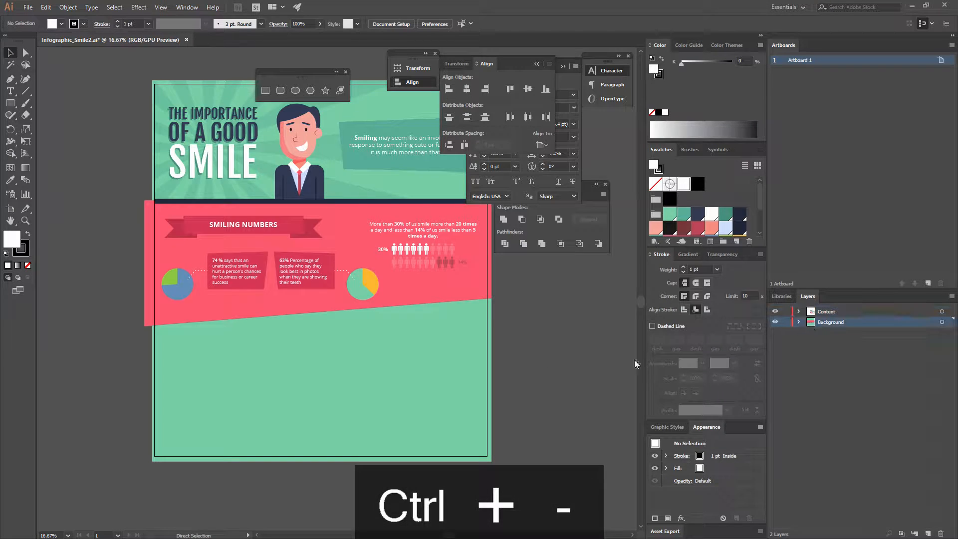
Draw a rectangle about 4271 by 2071 px over the lower part of the artboard and fill it with the medium blue swatch (R=78 G=129 B=175).
{"action": "left_click", "coordinate": [11, 103]}
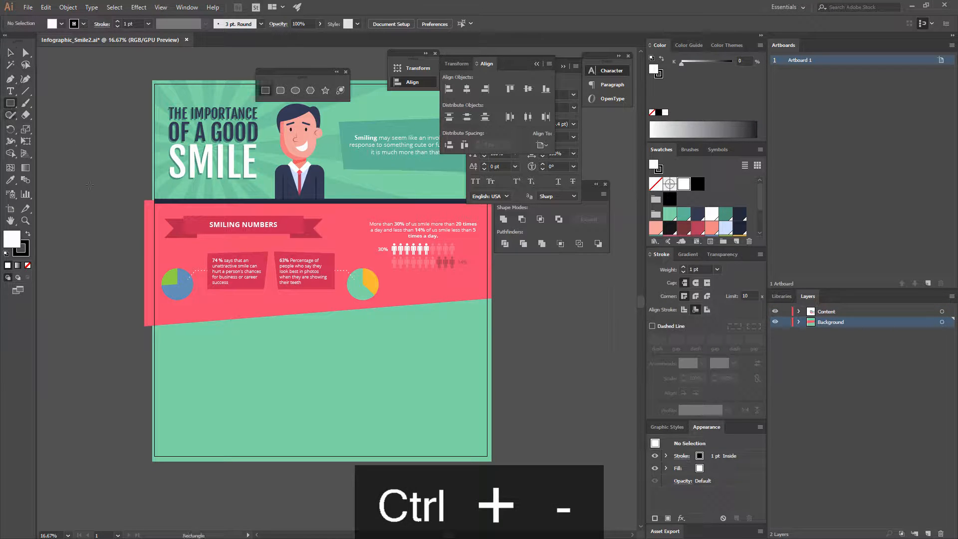
{"action": "left_click_drag", "start_coordinate": [140, 309], "coordinate": [496, 461]}
{"action": "key", "text": "v"}
{"action": "left_click_drag", "start_coordinate": [313, 312], "coordinate": [356, 291]}
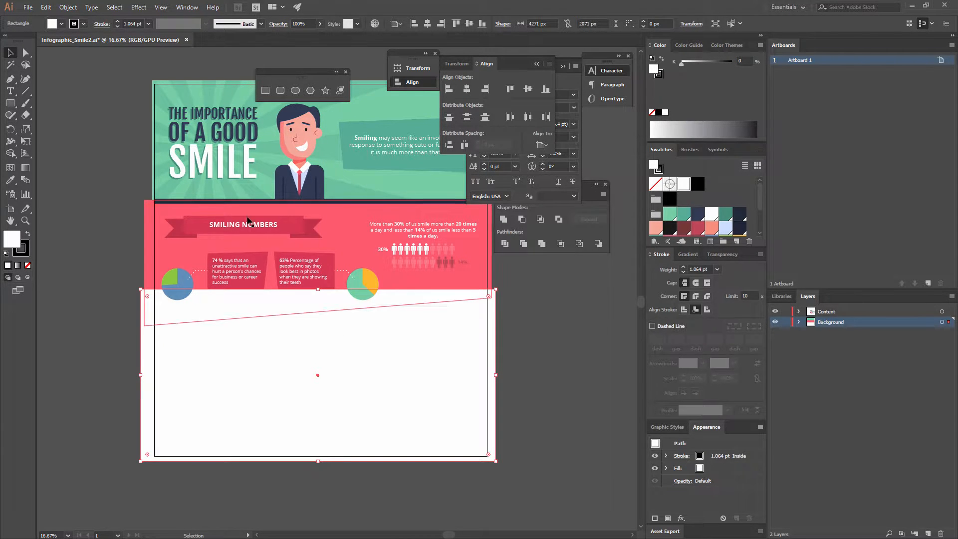
{"action": "scroll", "coordinate": [681, 217], "scroll_direction": "down", "scroll_amount": 3}
{"action": "left_click", "coordinate": [671, 214]}
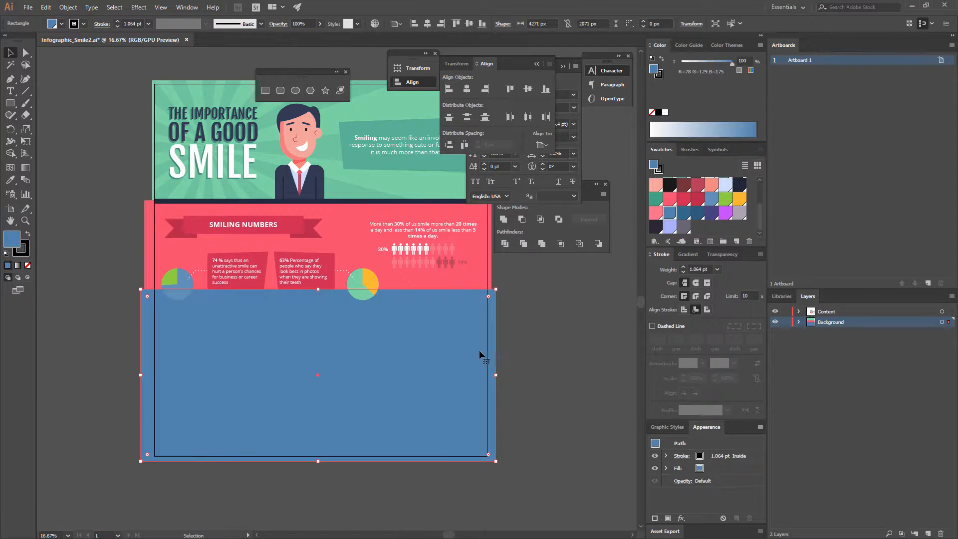
Send the blue rectangle to the back, and send the green background rectangle behind it.
{"action": "right_click", "coordinate": [458, 360]}
{"action": "mouse_move", "coordinate": [492, 304]}
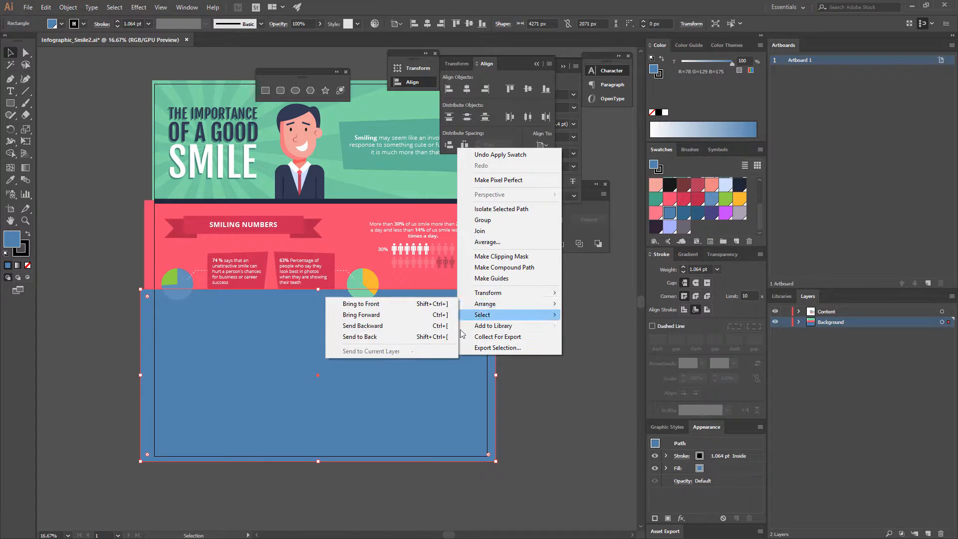
{"action": "left_click", "coordinate": [345, 337]}
{"action": "left_click", "coordinate": [500, 357]}
{"action": "left_click", "coordinate": [361, 366]}
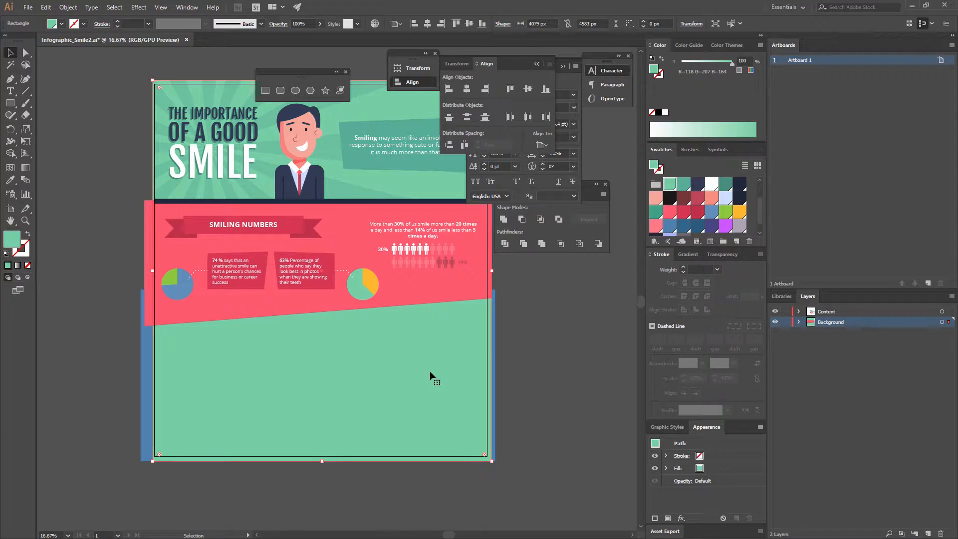
{"action": "right_click", "coordinate": [431, 372]}
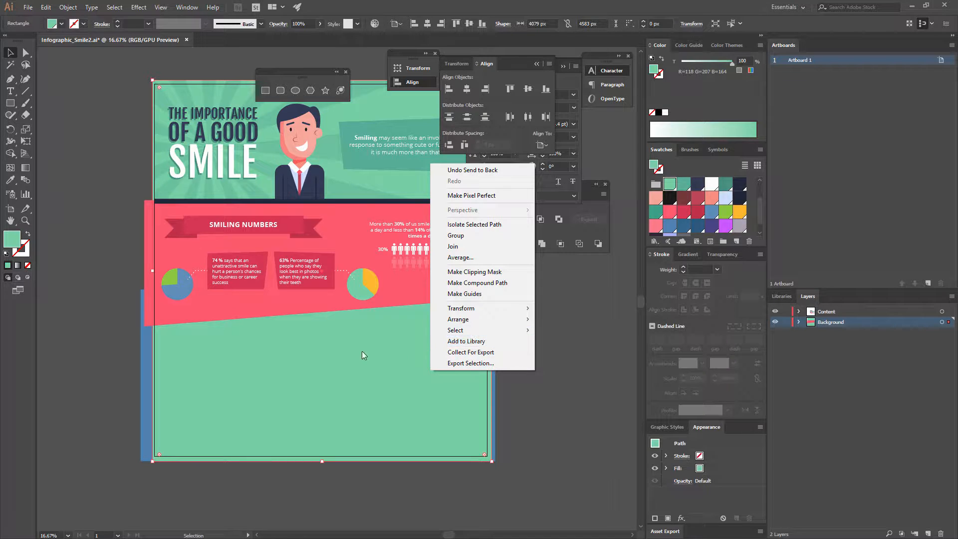
{"action": "mouse_move", "coordinate": [476, 312]}
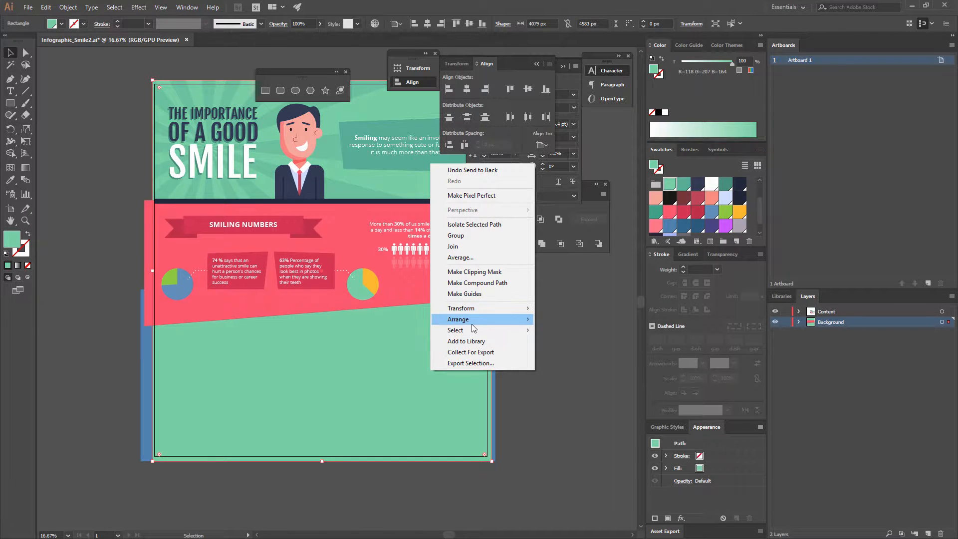
{"action": "left_click", "coordinate": [377, 353]}
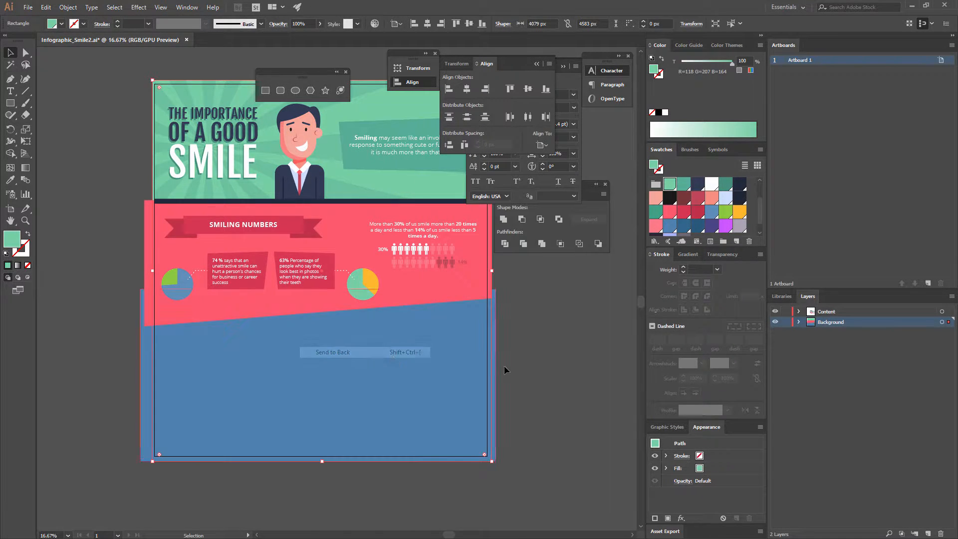
{"action": "left_click", "coordinate": [505, 368]}
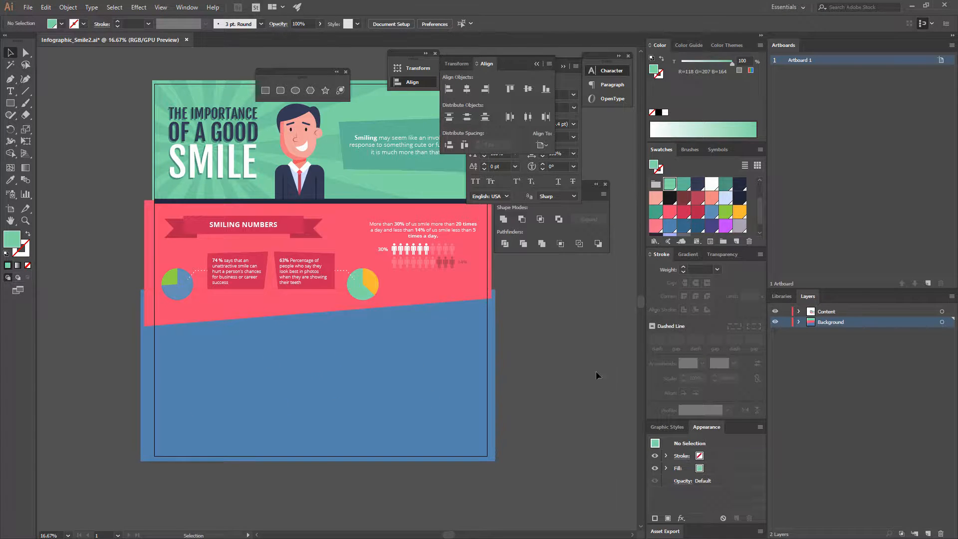
Lock the Background layer and make the Content layer active.
{"action": "left_click", "coordinate": [787, 322]}
{"action": "key", "text": "ctrl+equal"}
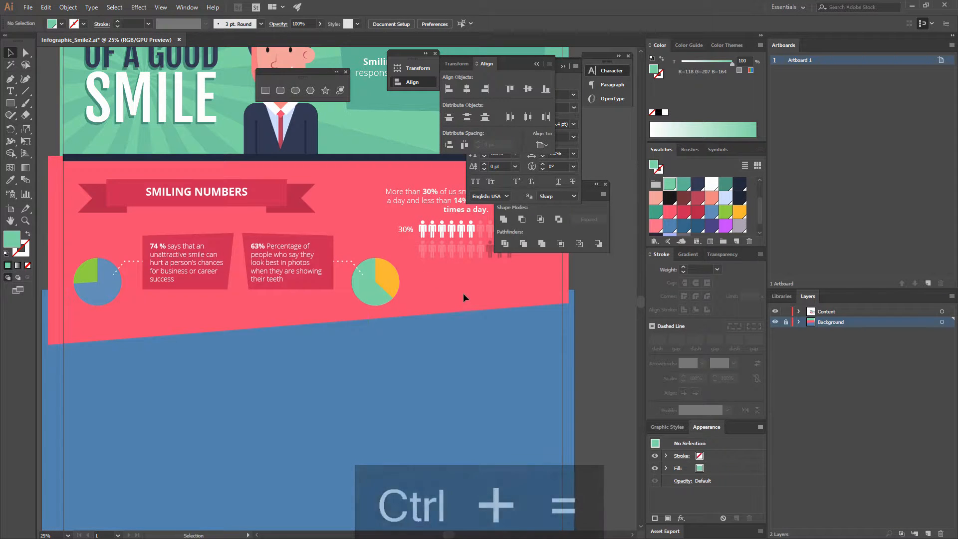
{"action": "mouse_move", "coordinate": [471, 292]}
{"action": "left_mouse_down"}
{"action": "mouse_move", "coordinate": [445, 336]}
{"action": "mouse_move", "coordinate": [402, 343]}
{"action": "mouse_move", "coordinate": [432, 300]}
{"action": "mouse_move", "coordinate": [466, 280]}
{"action": "left_mouse_up"}
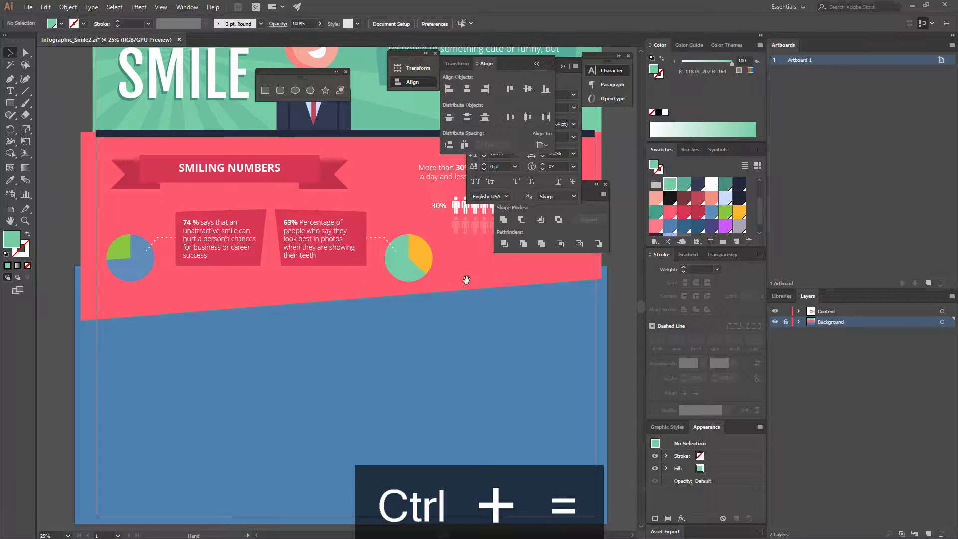
{"action": "left_click", "coordinate": [805, 314]}
Duplicate the SMILING NUMBERS banner into the right side of the blue section, just below the slanted edge.
{"action": "left_click_drag", "start_coordinate": [279, 302], "coordinate": [215, 251]}
{"action": "left_click", "coordinate": [188, 161]}
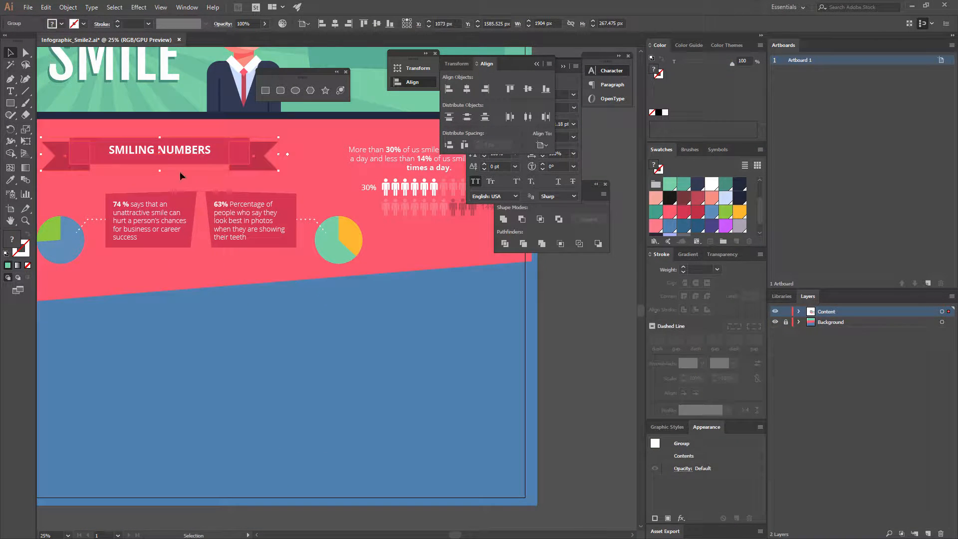
{"action": "left_click_drag", "start_coordinate": [191, 152], "coordinate": [421, 312]}
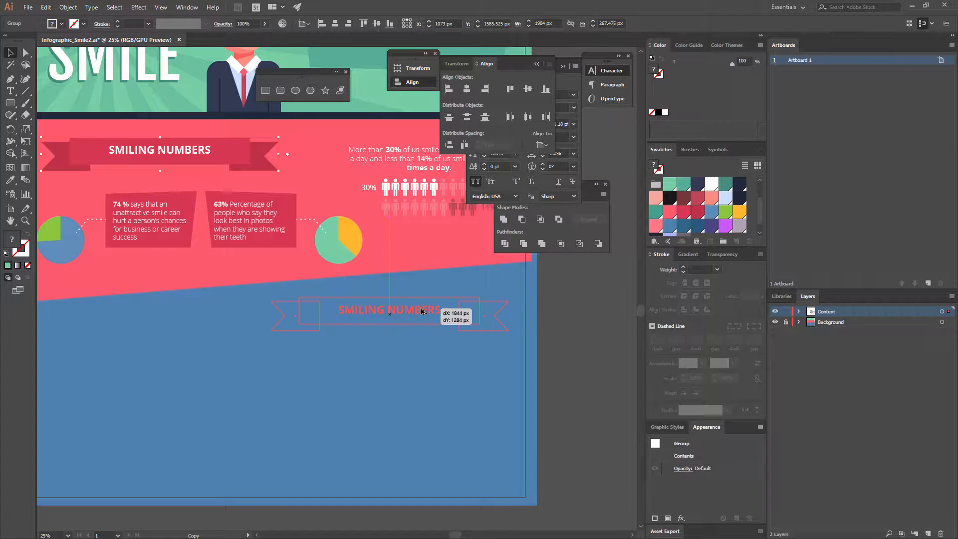
{"action": "left_click_drag", "start_coordinate": [421, 312], "coordinate": [424, 311]}
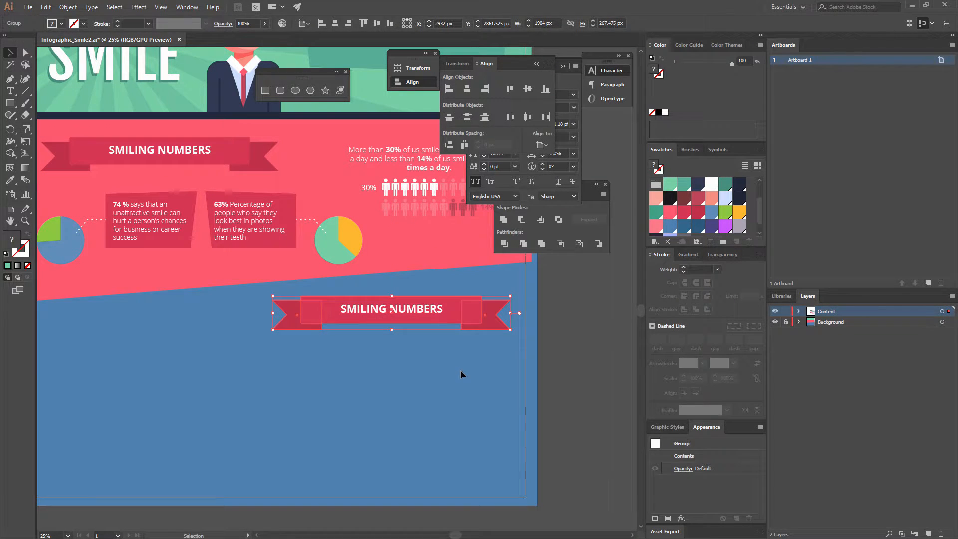
{"action": "left_click", "coordinate": [460, 370]}
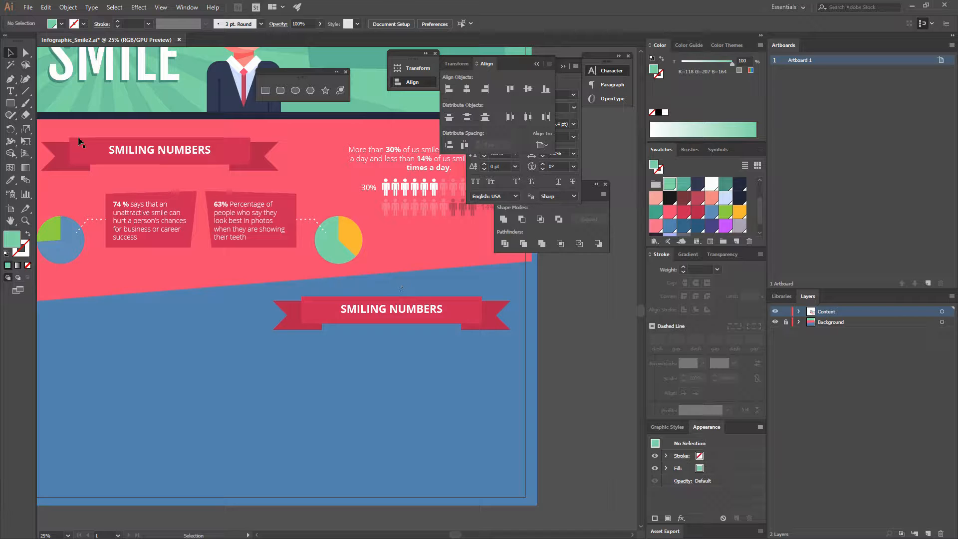
Change the duplicated banner's title to SMILING FACTS.
{"action": "left_click", "coordinate": [10, 91]}
{"action": "left_click", "coordinate": [394, 309]}
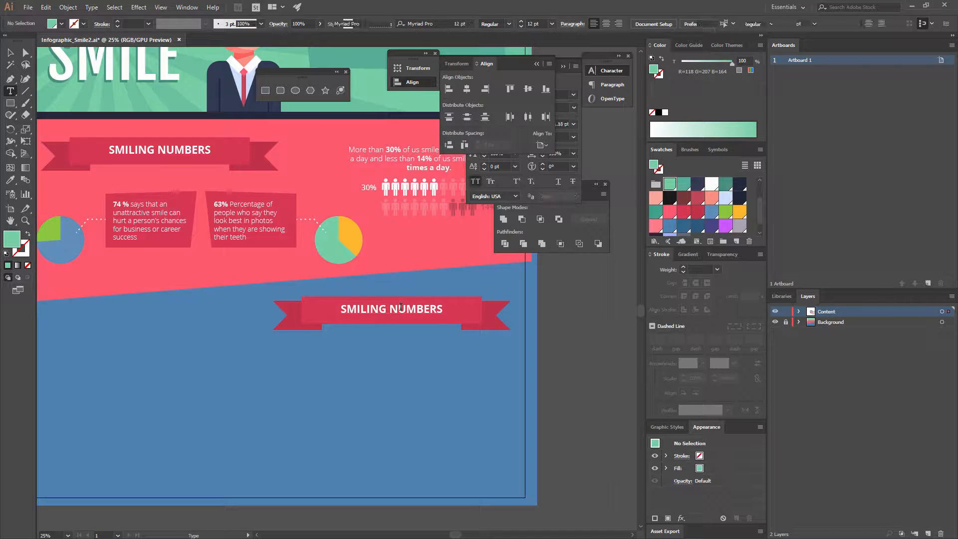
{"action": "key", "text": "ctrl+a"}
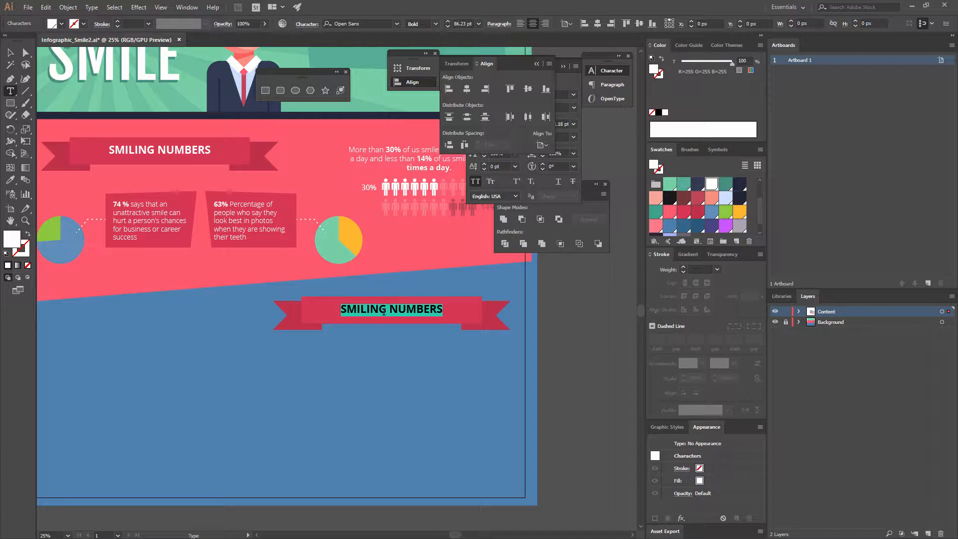
{"action": "left_click", "coordinate": [384, 310]}
{"action": "left_click_drag", "start_coordinate": [390, 309], "coordinate": [505, 321]}
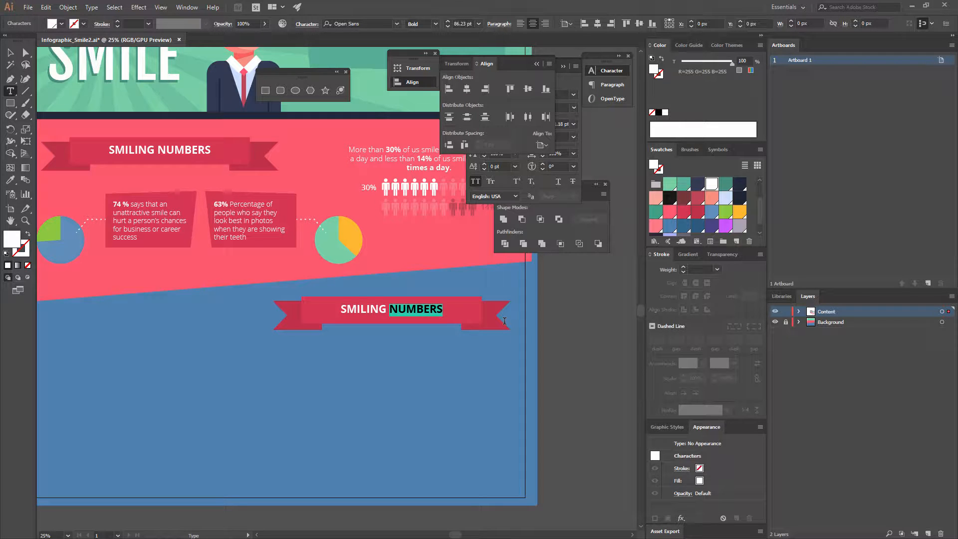
{"action": "type", "text": "FACTS"}
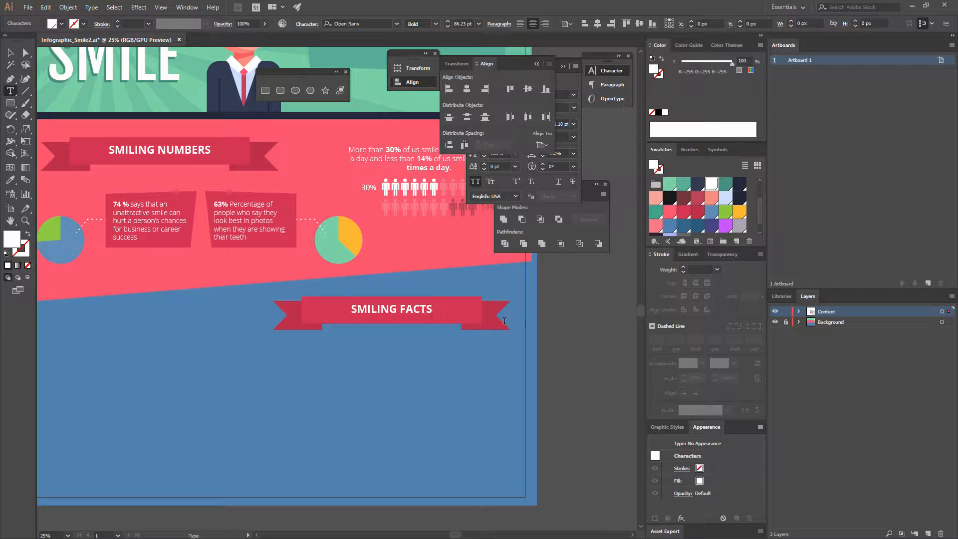
{"action": "left_click", "coordinate": [11, 53]}
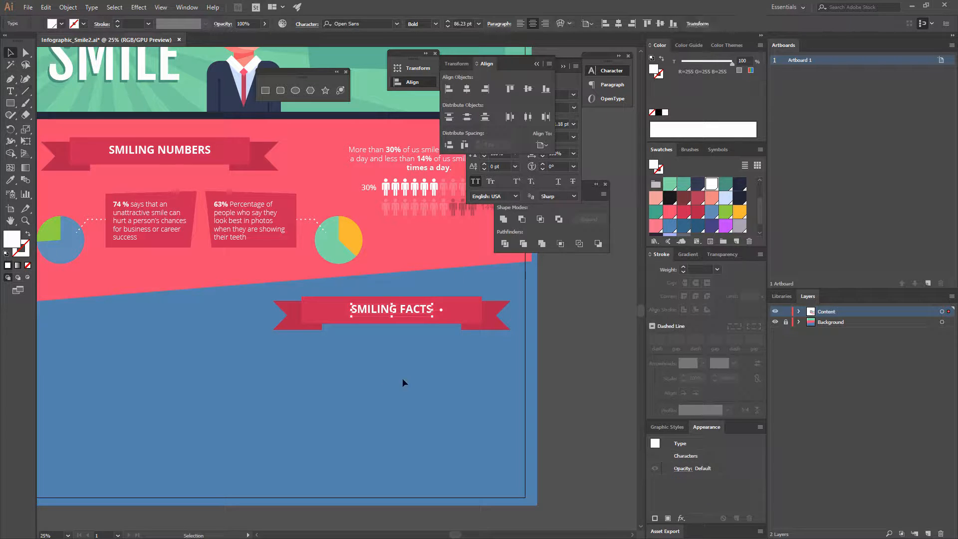
{"action": "left_click", "coordinate": [402, 379]}
Fill the SMILING FACTS banner's central rectangle with the darker blue swatch (R=49 G=102 B=138).
{"action": "key", "text": "a"}
{"action": "left_click", "coordinate": [459, 314]}
{"action": "left_click", "coordinate": [459, 314]}
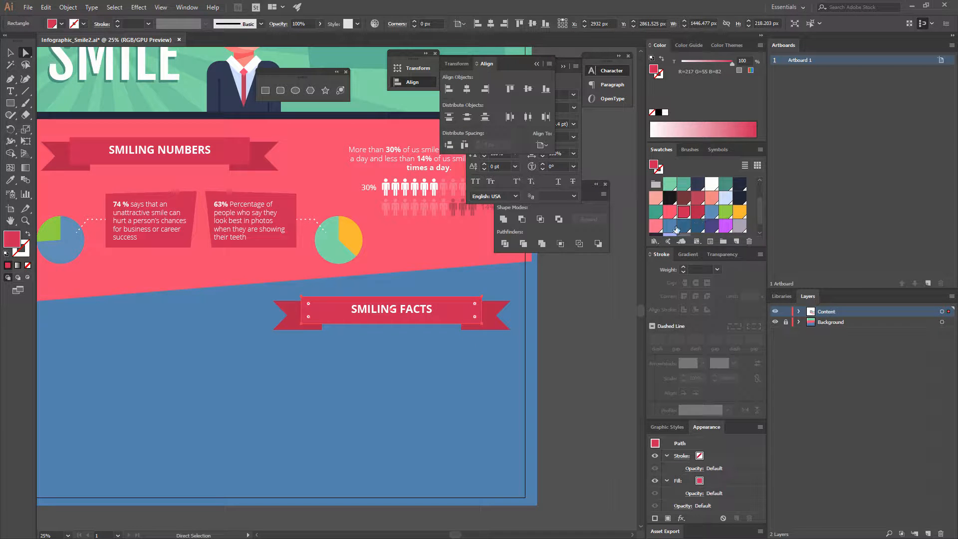
{"action": "left_click", "coordinate": [685, 227]}
{"action": "left_click", "coordinate": [689, 229]}
{"action": "left_click", "coordinate": [501, 353]}
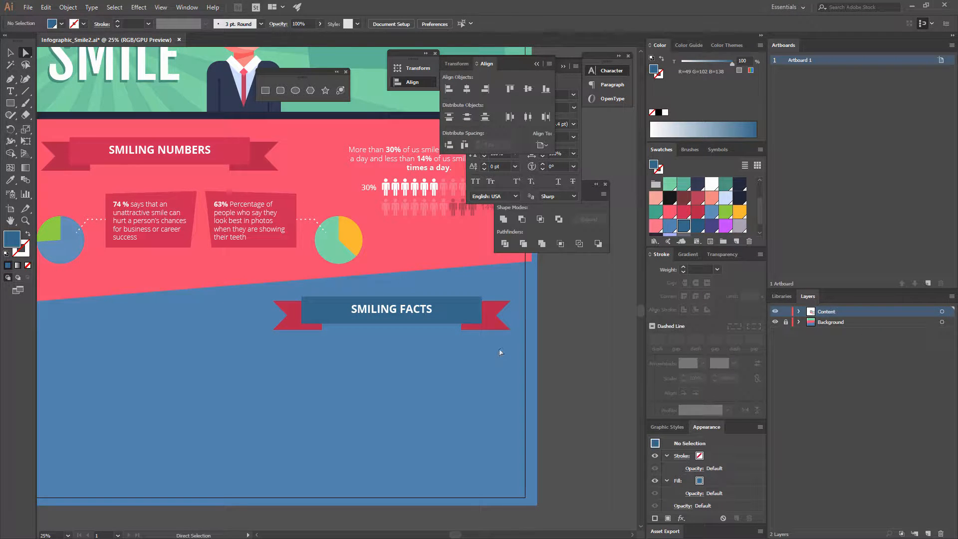
{"action": "key", "text": "v"}
{"action": "left_click", "coordinate": [464, 315]}
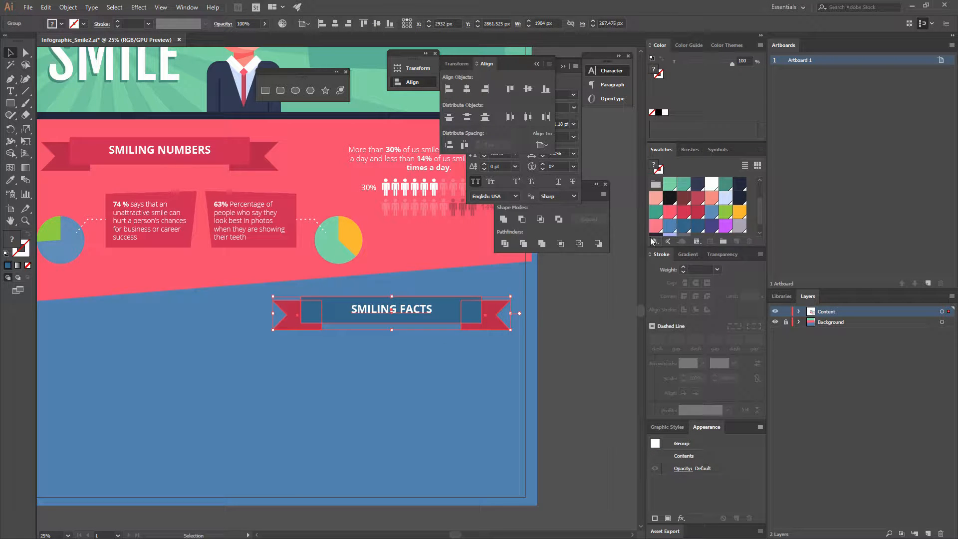
{"action": "left_click", "coordinate": [500, 349]}
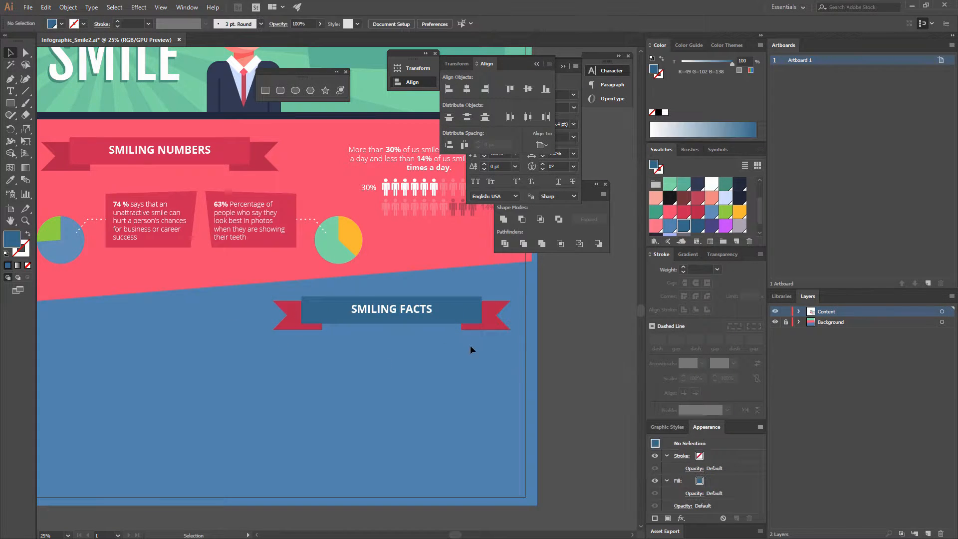
Fill both ribbon tails of the SMILING FACTS banner with the dark blue swatch (R=43 G=91 B=122).
{"action": "left_click", "coordinate": [25, 52]}
{"action": "left_click", "coordinate": [490, 325]}
{"action": "left_click", "coordinate": [292, 326], "text": "shift"}
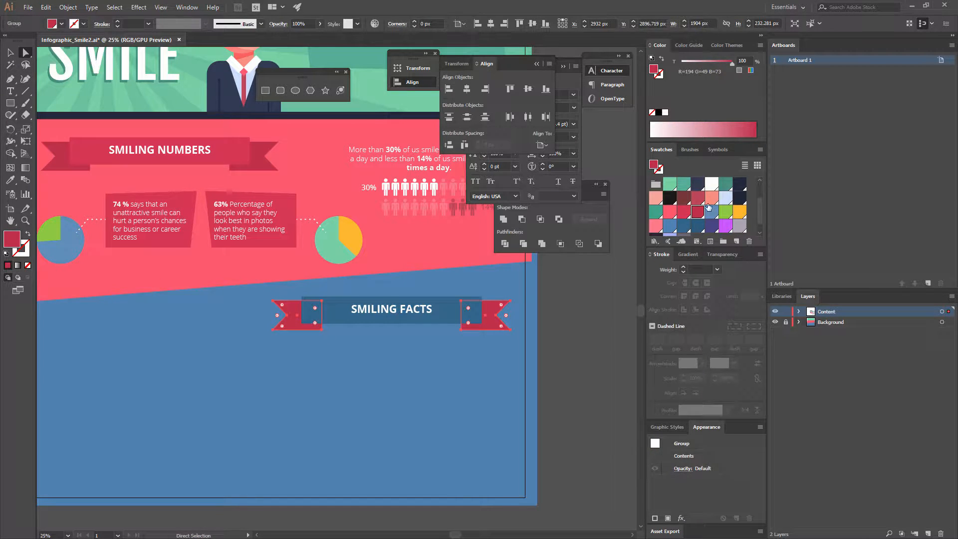
{"action": "left_click", "coordinate": [696, 226]}
{"action": "left_click", "coordinate": [683, 229]}
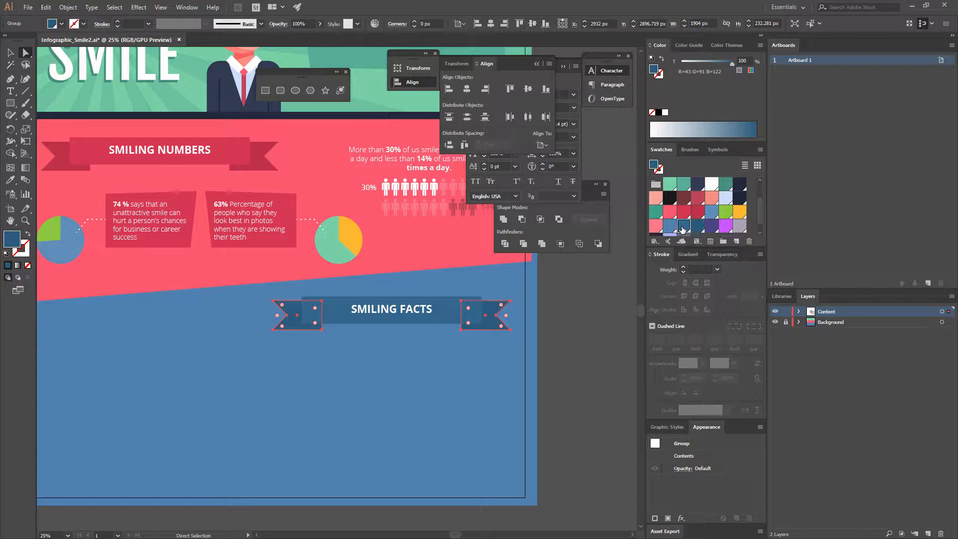
{"action": "left_click", "coordinate": [700, 228]}
{"action": "key", "text": "v"}
{"action": "left_click", "coordinate": [540, 342]}
Try to shift the SMILING FACTS banner slightly sideways, and undo the move.
{"action": "left_click_drag", "start_coordinate": [459, 425], "coordinate": [492, 445]}
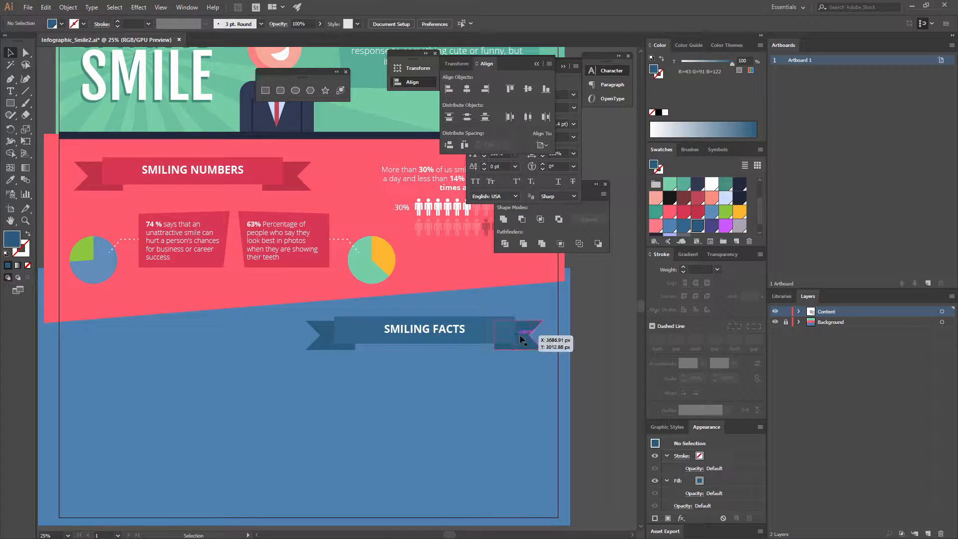
{"action": "left_click_drag", "start_coordinate": [519, 333], "coordinate": [522, 334]}
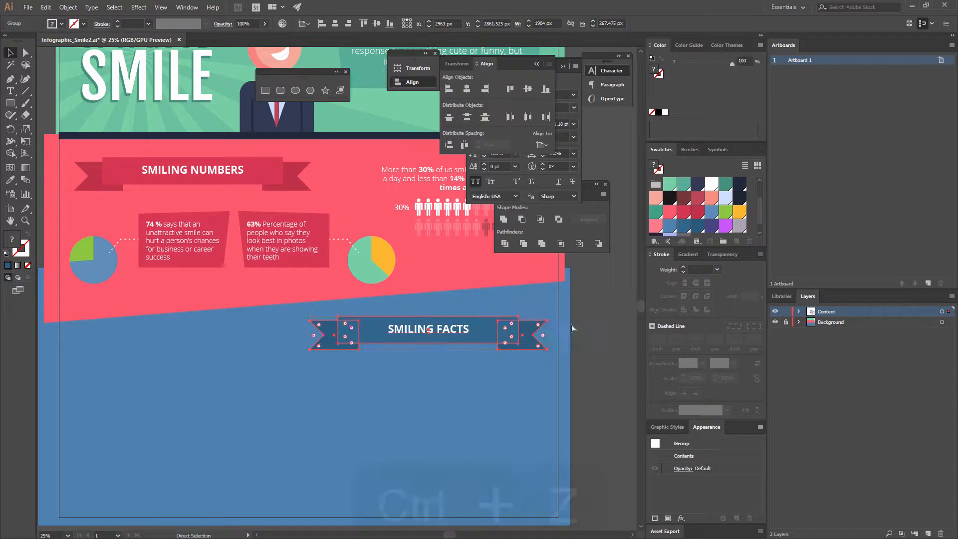
{"action": "key", "text": "ctrl+z"}
Create an area text box in the lower-left part of the blue section and replace its placeholder with the copied text.
{"action": "left_click_drag", "start_coordinate": [472, 397], "coordinate": [492, 335]}
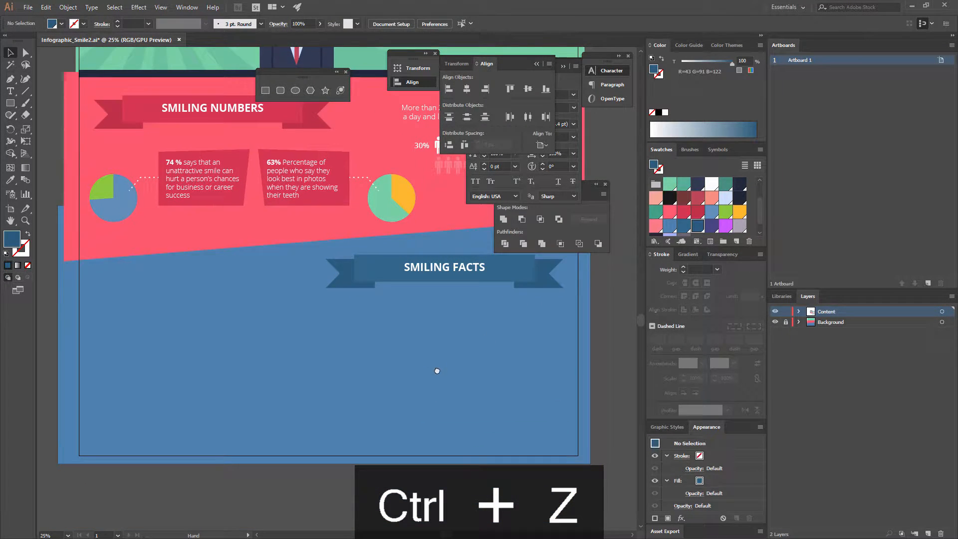
{"action": "left_click_drag", "start_coordinate": [436, 371], "coordinate": [447, 351]}
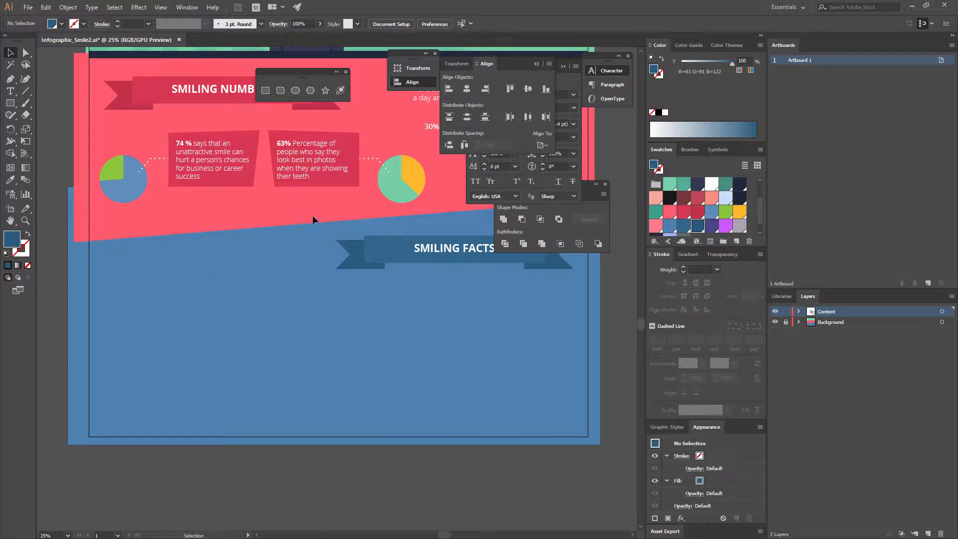
{"action": "left_click", "coordinate": [10, 90]}
{"action": "left_click_drag", "start_coordinate": [136, 338], "coordinate": [273, 392]}
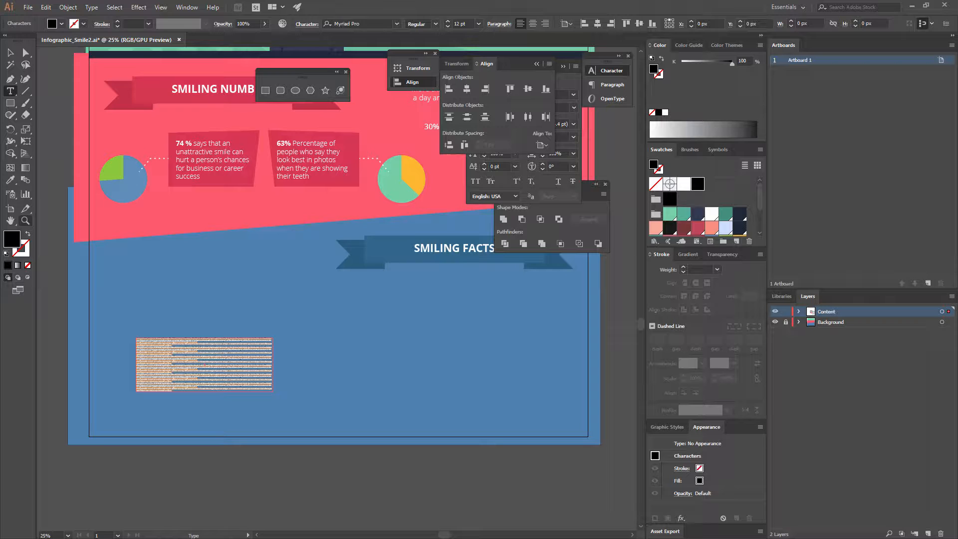
{"action": "key", "text": "ctrl+c"}
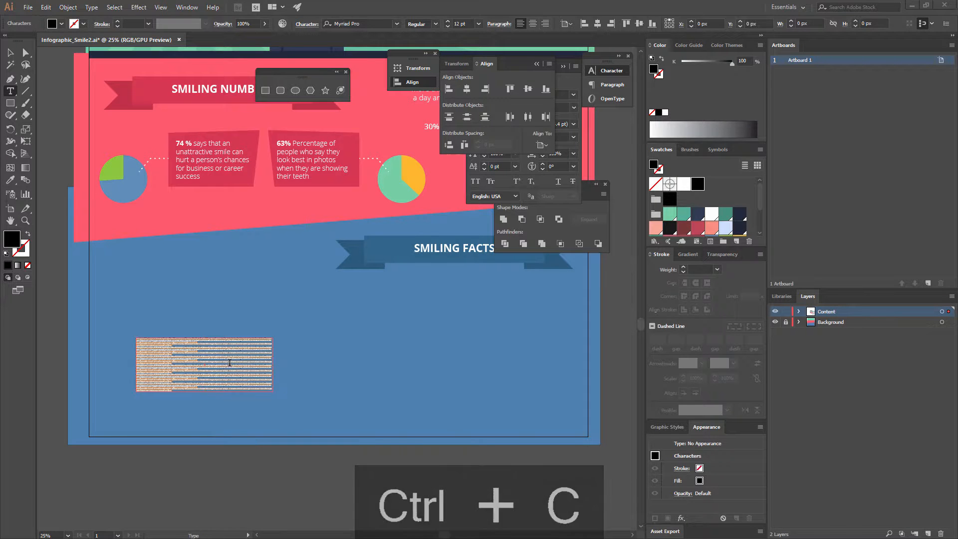
{"action": "key", "text": "ctrl+v"}
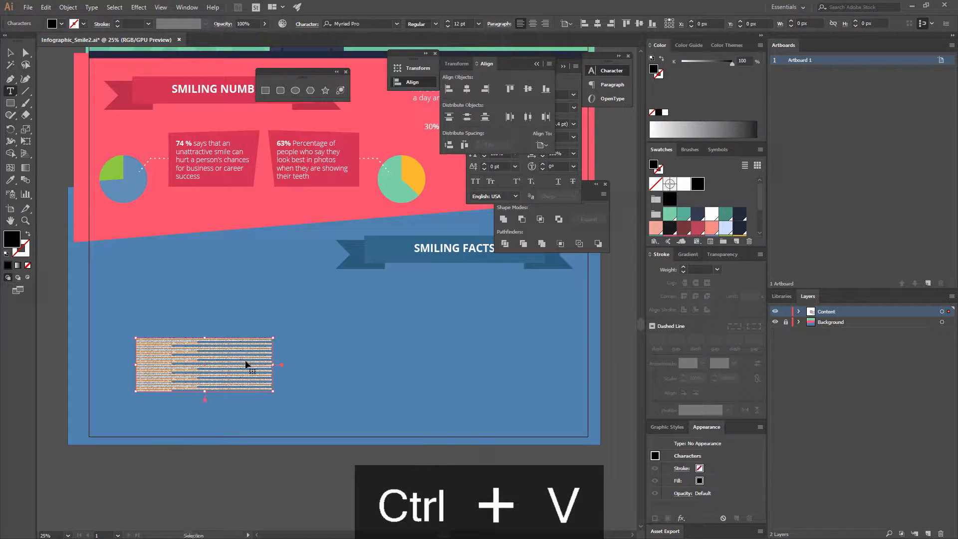
{"action": "key", "text": "ctrl+v"}
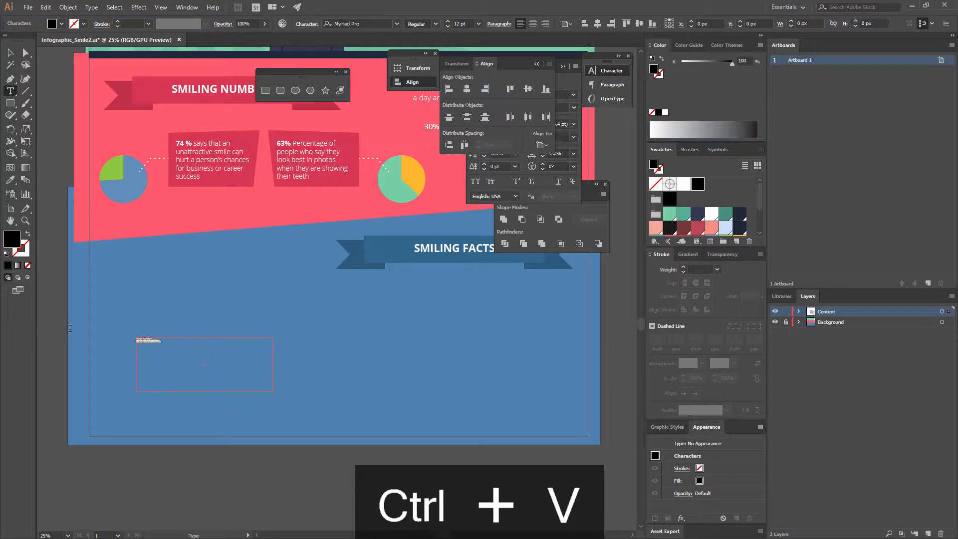
Set the whole text block in the blue section to 60 pt and centre its paragraphs.
{"action": "left_click", "coordinate": [447, 21]}
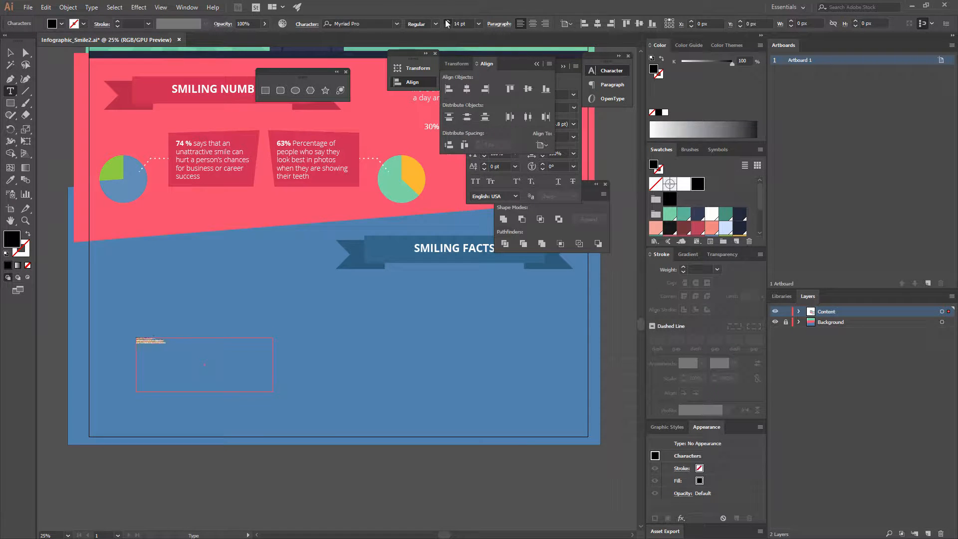
{"action": "left_click", "coordinate": [447, 21]}
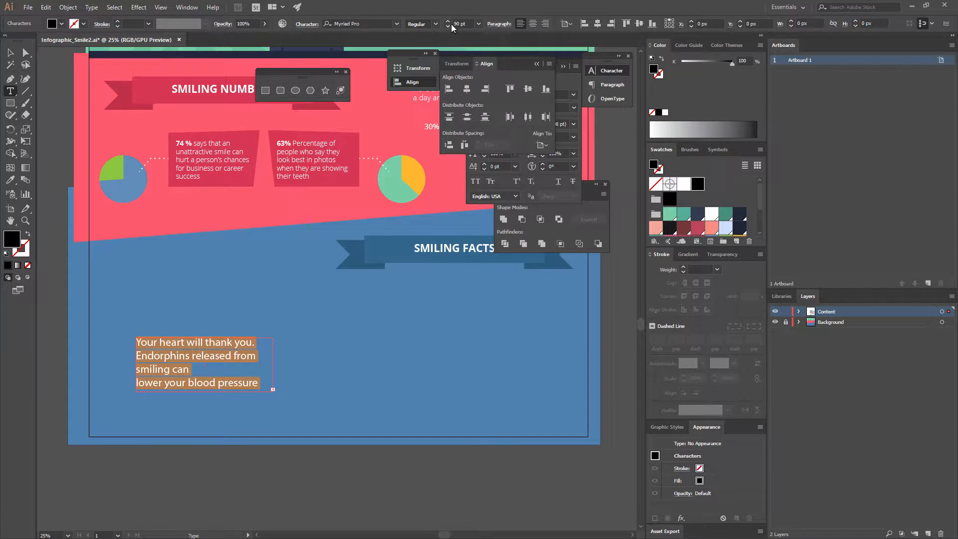
{"action": "left_click", "coordinate": [448, 27]}
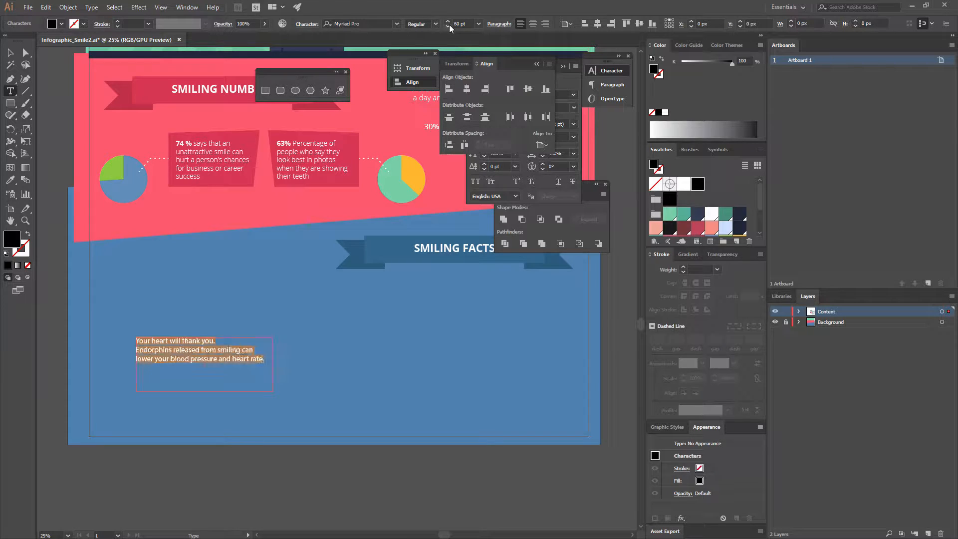
{"action": "left_click", "coordinate": [532, 24]}
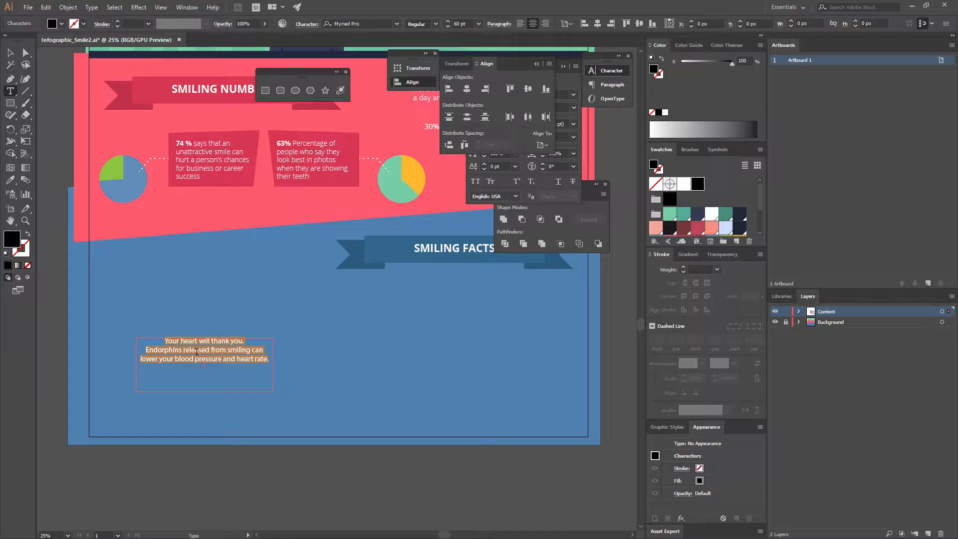
{"action": "left_click", "coordinate": [218, 350]}
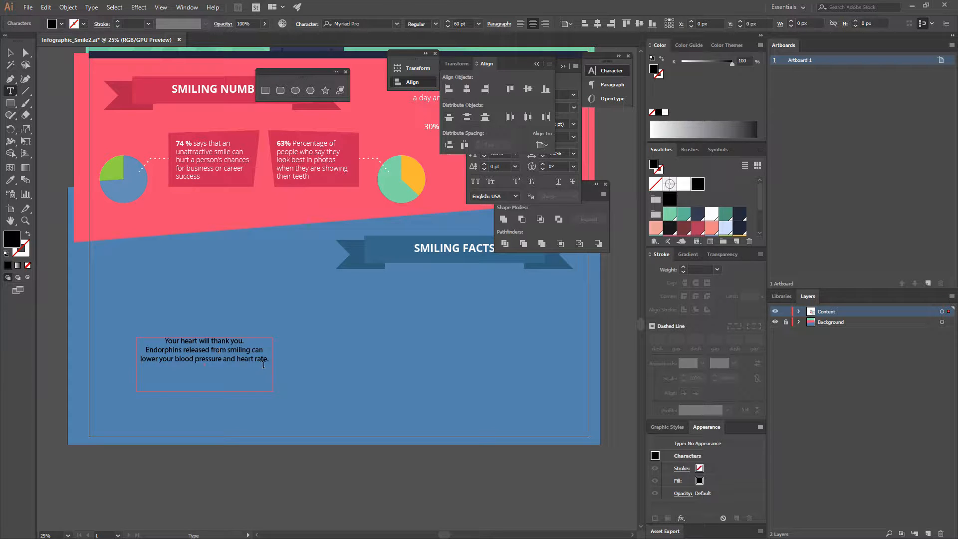
Make the line "Your heart will thank you." Bold in Myriad Pro.
{"action": "left_click_drag", "start_coordinate": [245, 341], "coordinate": [171, 314]}
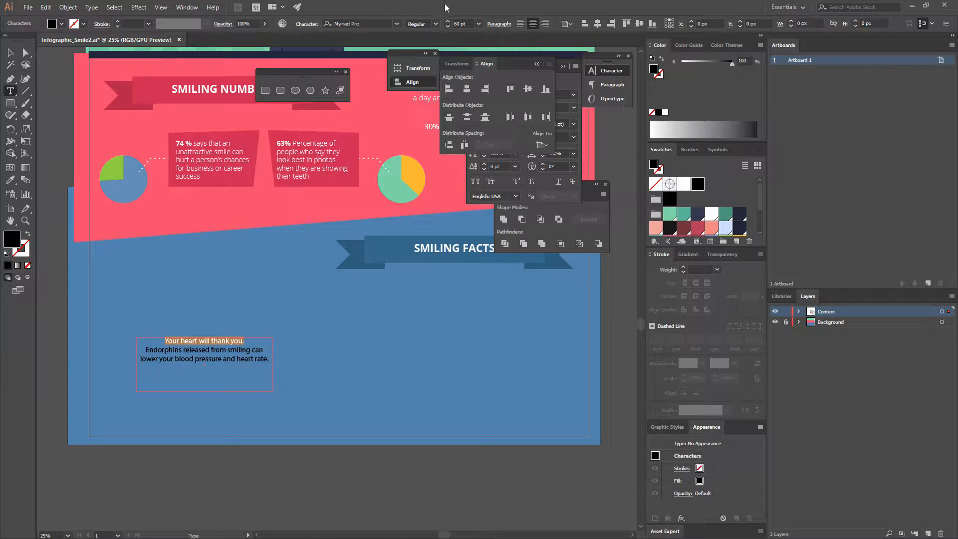
{"action": "left_click", "coordinate": [439, 25]}
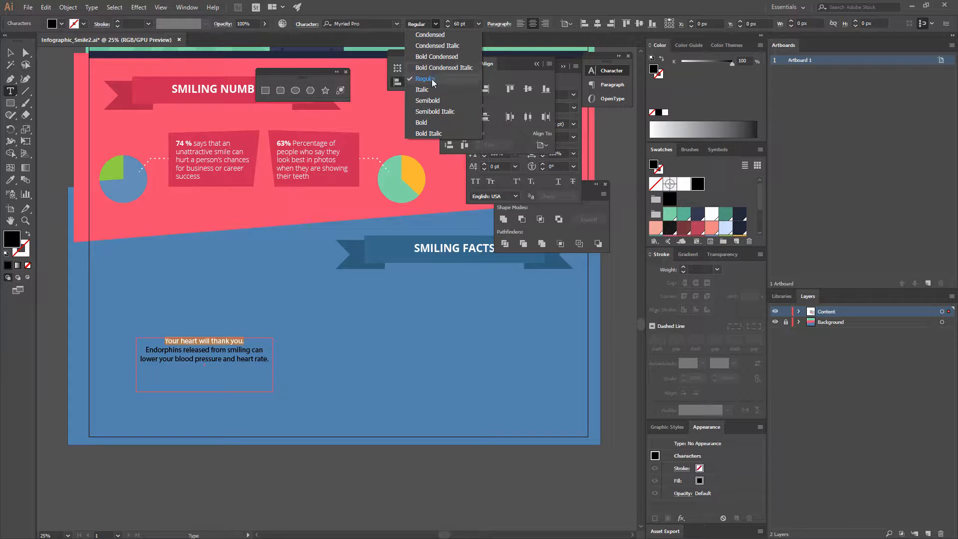
{"action": "left_click", "coordinate": [428, 127]}
{"action": "left_click", "coordinate": [252, 349]}
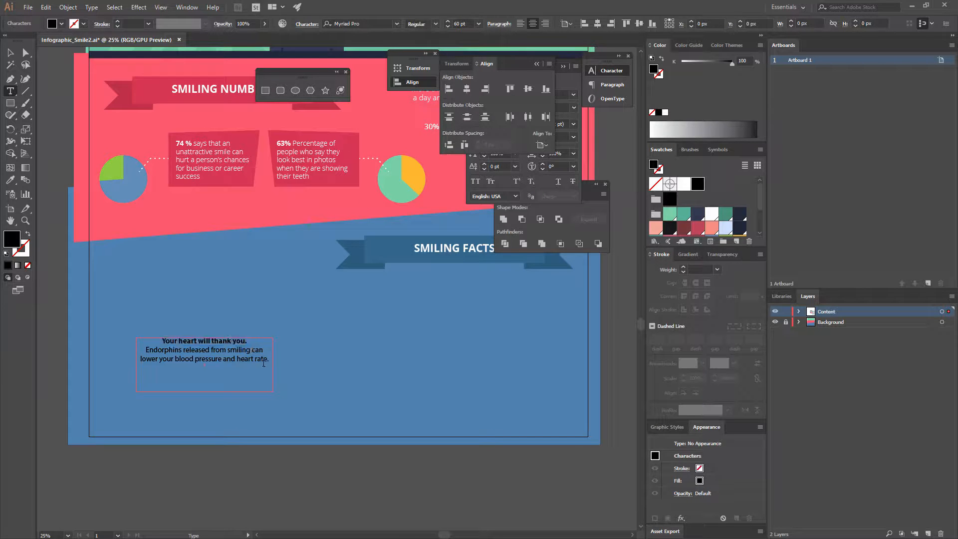
Copy the white text formatting of the "74 %" paragraph onto the whole new text block and centre its paragraphs.
{"action": "left_click_drag", "start_coordinate": [268, 360], "coordinate": [117, 340]}
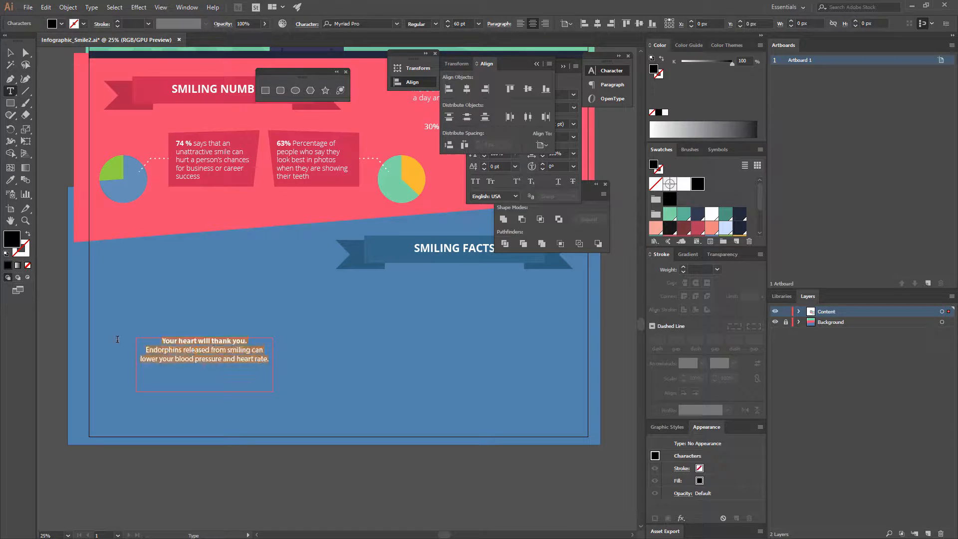
{"action": "left_click", "coordinate": [10, 179]}
{"action": "left_click", "coordinate": [215, 166]}
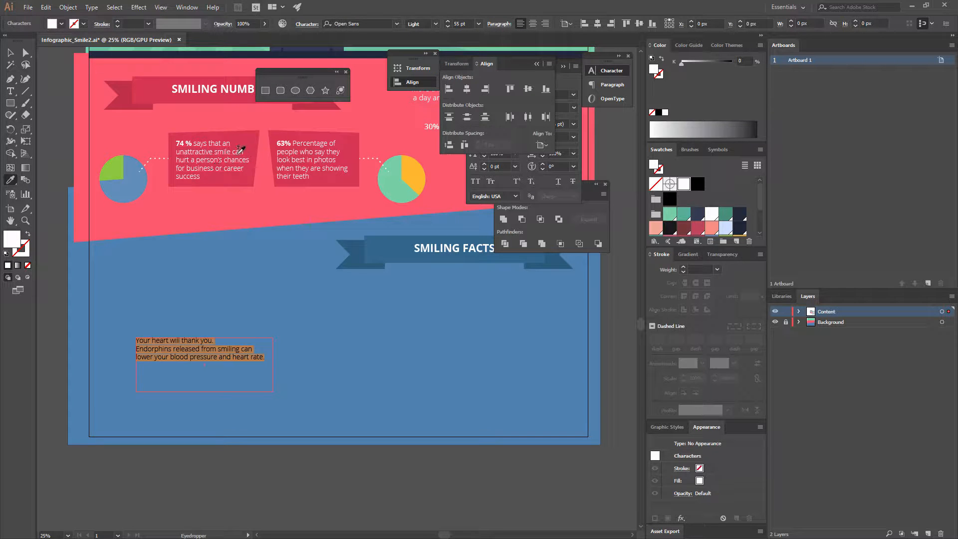
{"action": "left_click", "coordinate": [534, 24]}
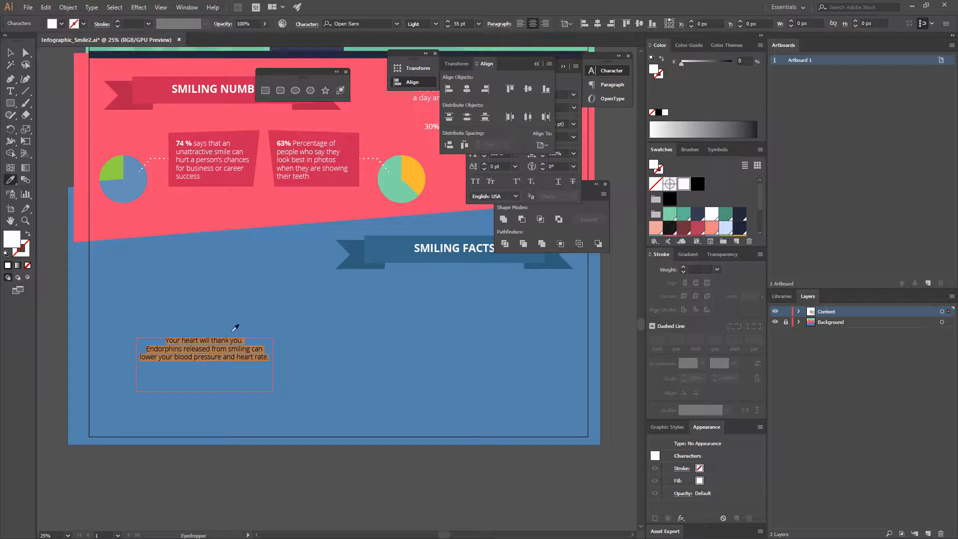
{"action": "left_click", "coordinate": [10, 52]}
{"action": "left_click", "coordinate": [231, 355]}
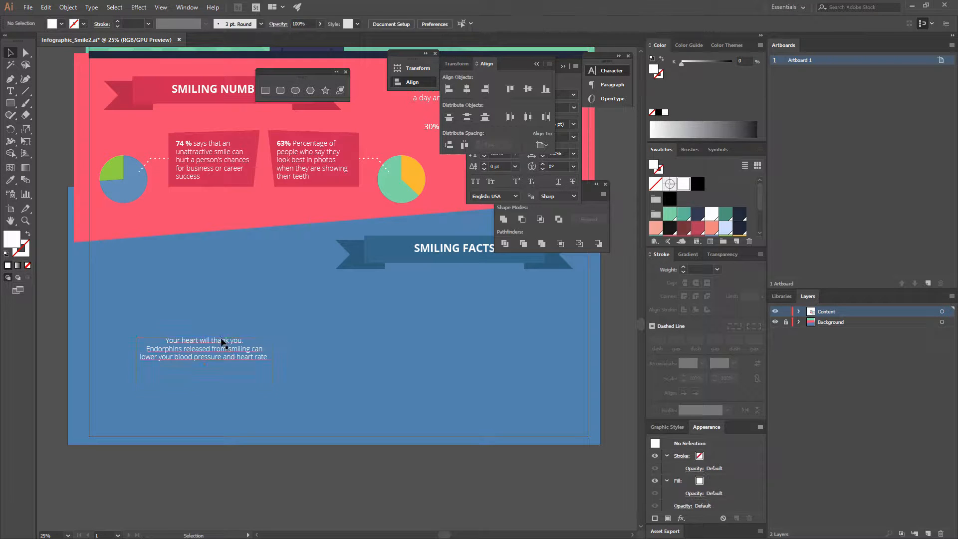
Set the heading line "Your heart will thank you." to Open Sans Bold.
{"action": "triple_click", "coordinate": [218, 341]}
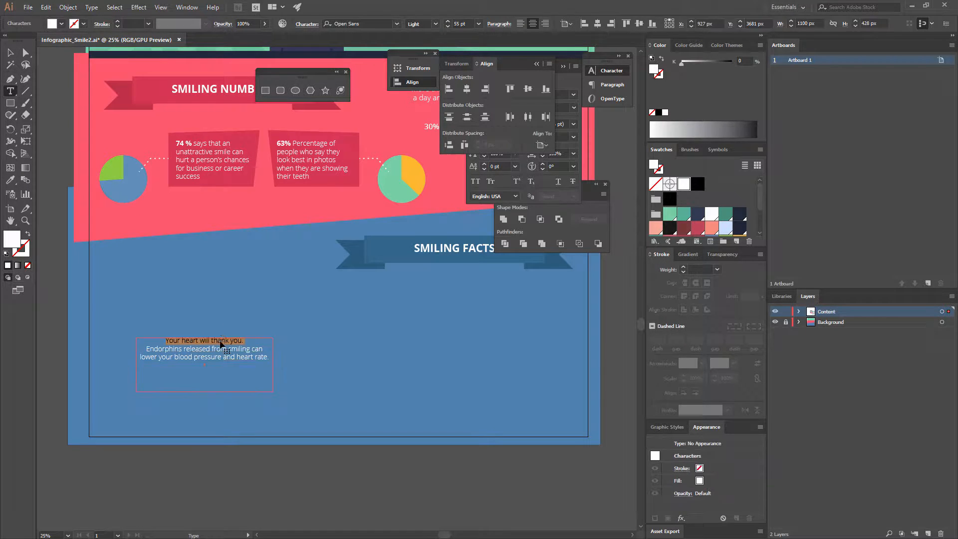
{"action": "left_click", "coordinate": [434, 24]}
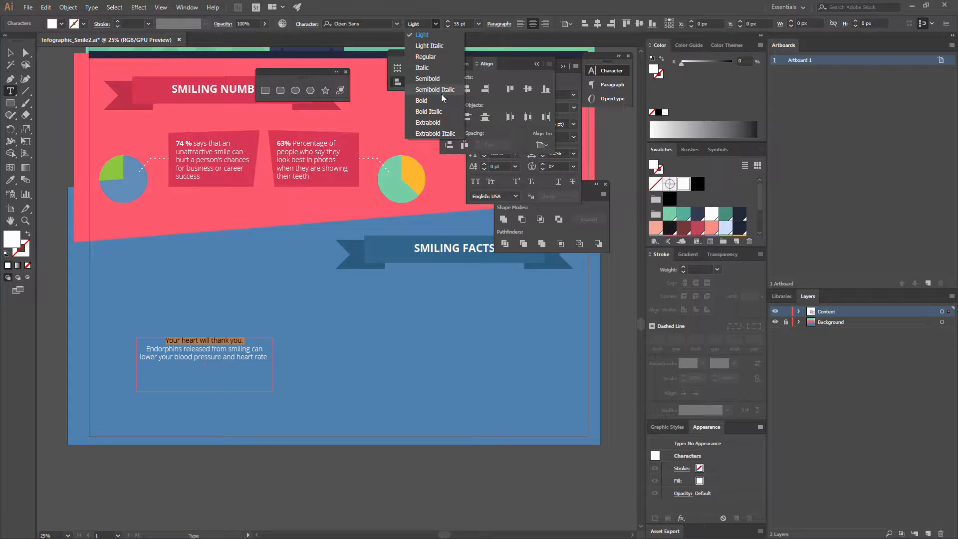
{"action": "left_click", "coordinate": [435, 98]}
{"action": "left_click", "coordinate": [11, 53]}
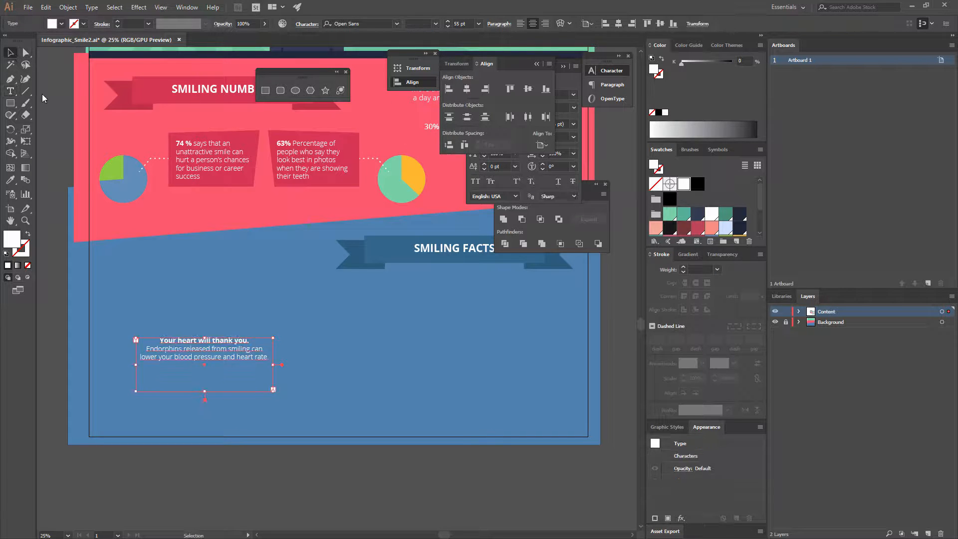
Shorten the text frame from its lower edge so it fits closely around the three lines.
{"action": "left_click", "coordinate": [223, 292]}
{"action": "left_click_drag", "start_coordinate": [306, 334], "coordinate": [362, 307]}
{"action": "left_click", "coordinate": [299, 330]}
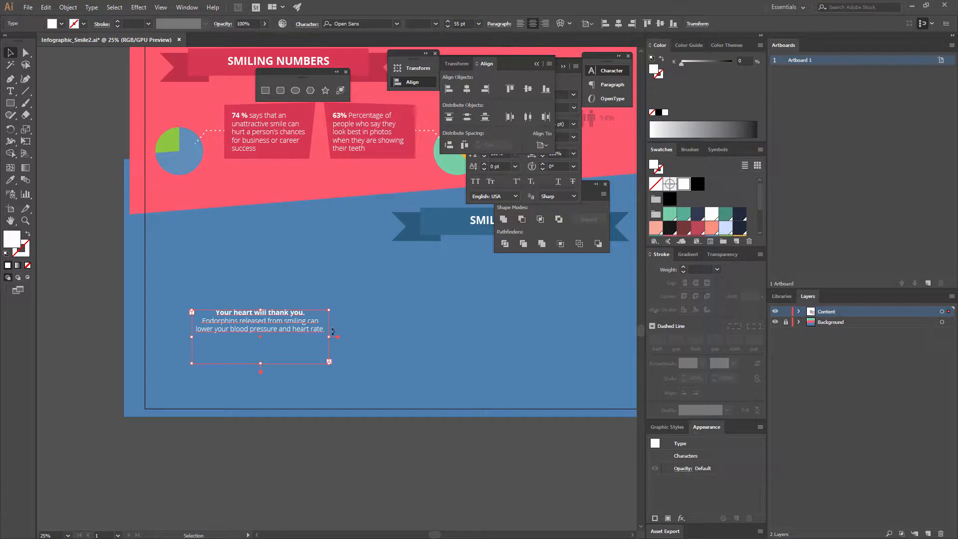
{"action": "left_click_drag", "start_coordinate": [265, 362], "coordinate": [264, 338]}
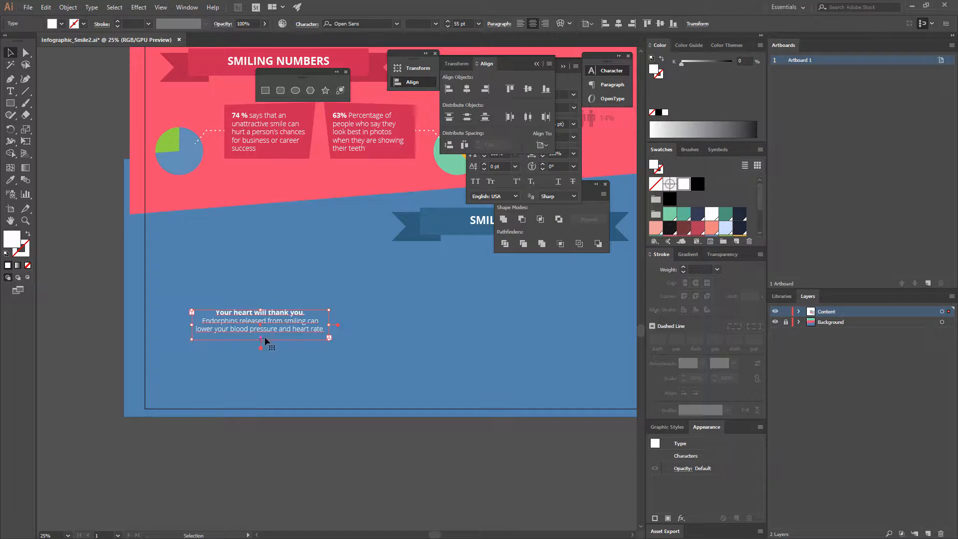
{"action": "left_click", "coordinate": [306, 272]}
Draw a circle about 439 px wide above the heart text and fill it with the purple swatch (R=70 G=68 B=128).
{"action": "key", "text": "ctrl+equal"}
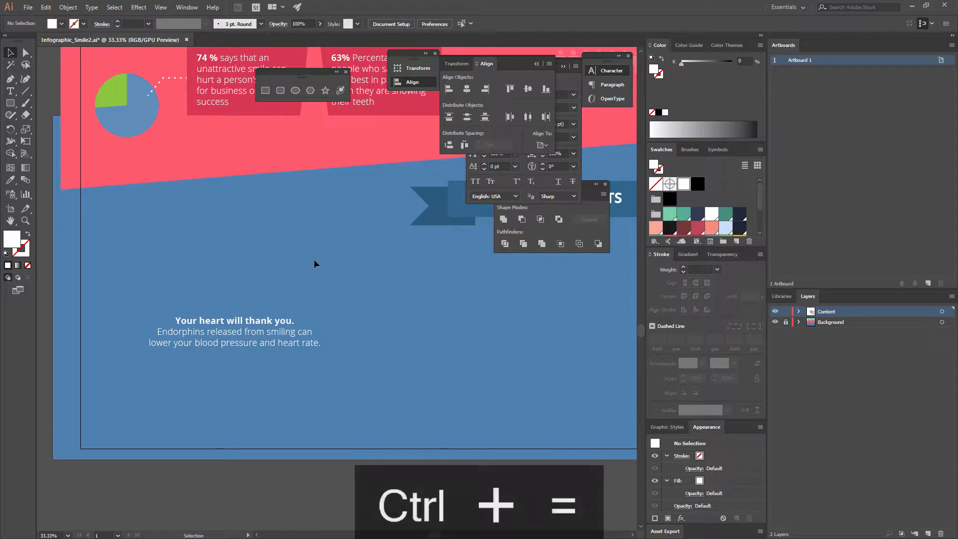
{"action": "left_click_drag", "start_coordinate": [312, 290], "coordinate": [285, 259]}
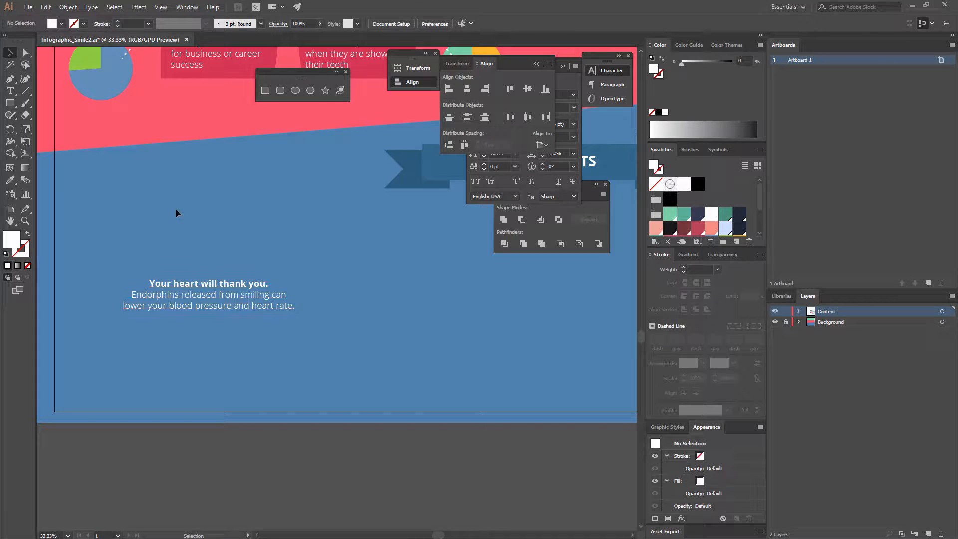
{"action": "left_click_drag", "start_coordinate": [10, 103], "coordinate": [47, 126]}
{"action": "left_click_drag", "start_coordinate": [181, 191], "coordinate": [249, 234]}
{"action": "scroll", "coordinate": [711, 215], "scroll_direction": "down", "scroll_amount": 3}
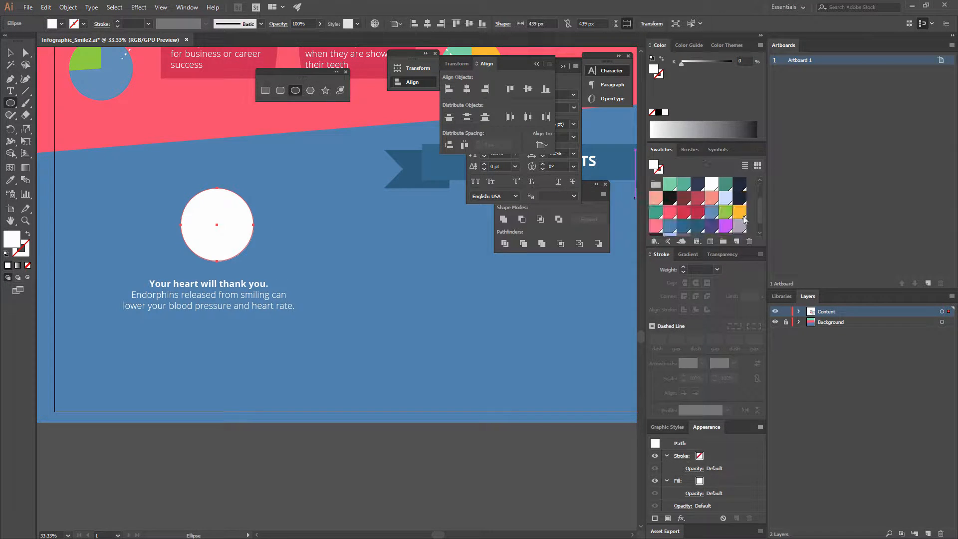
{"action": "left_click", "coordinate": [712, 213]}
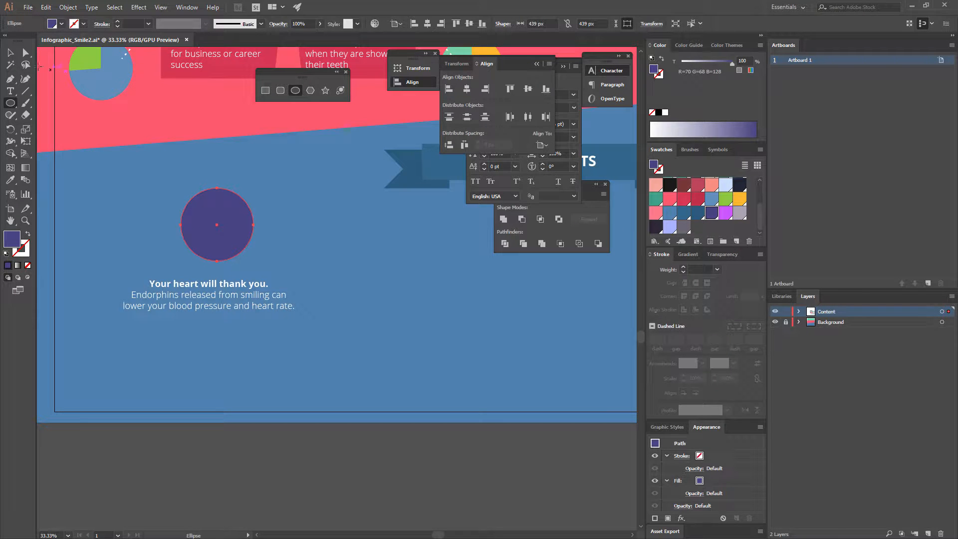
{"action": "key", "text": "v"}
{"action": "left_click", "coordinate": [278, 356]}
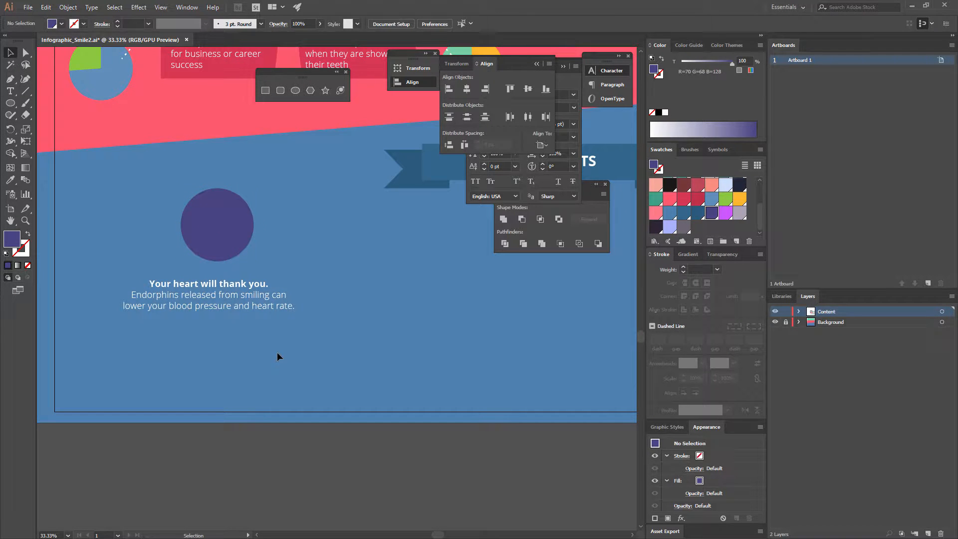
Centre the purple circle horizontally over the heart text and move it slightly down, closer to the heading.
{"action": "left_click", "coordinate": [235, 288]}
{"action": "left_click", "coordinate": [467, 89]}
{"action": "left_click", "coordinate": [284, 271]}
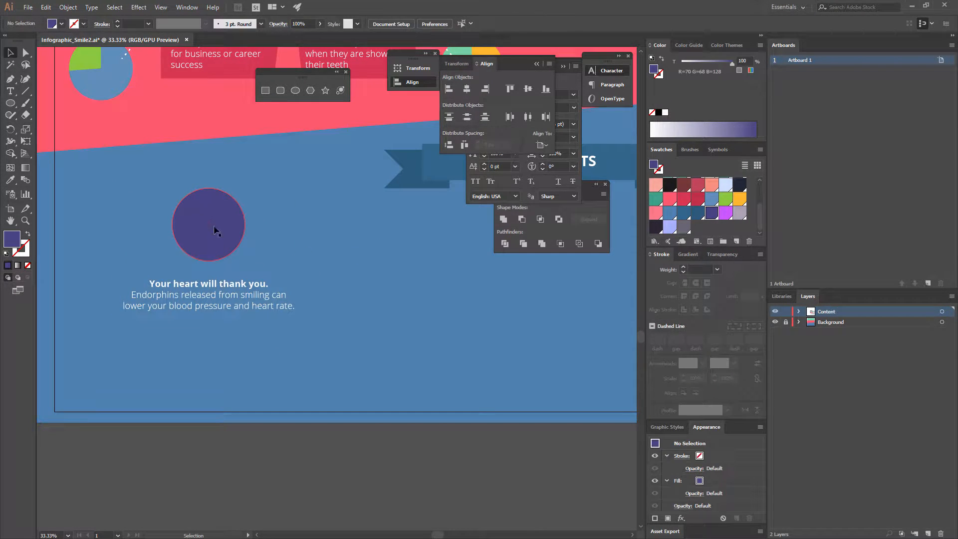
{"action": "left_click_drag", "start_coordinate": [227, 242], "coordinate": [227, 249]}
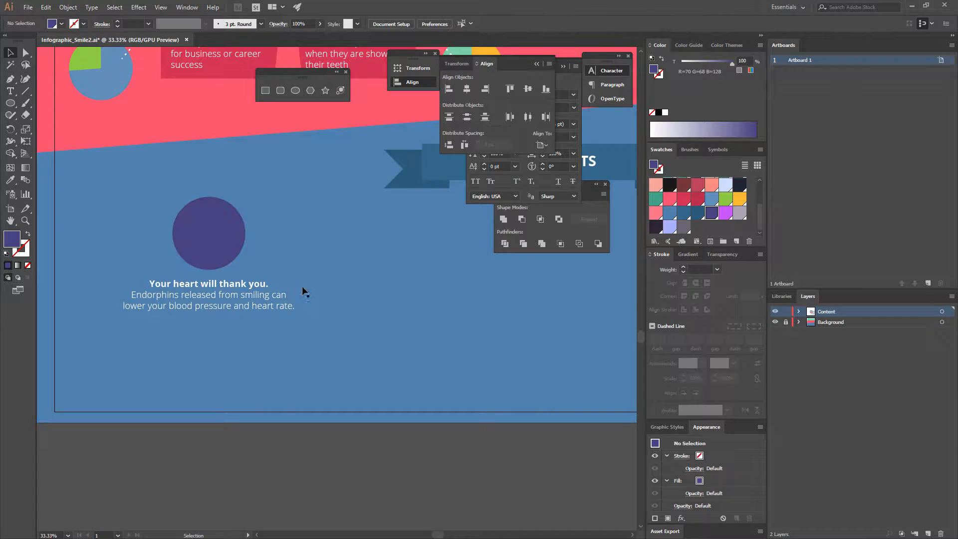
Draw a purple square in the empty blue area beside the large circle and set its sides to 180 px.
{"action": "left_click_drag", "start_coordinate": [304, 291], "coordinate": [321, 342]}
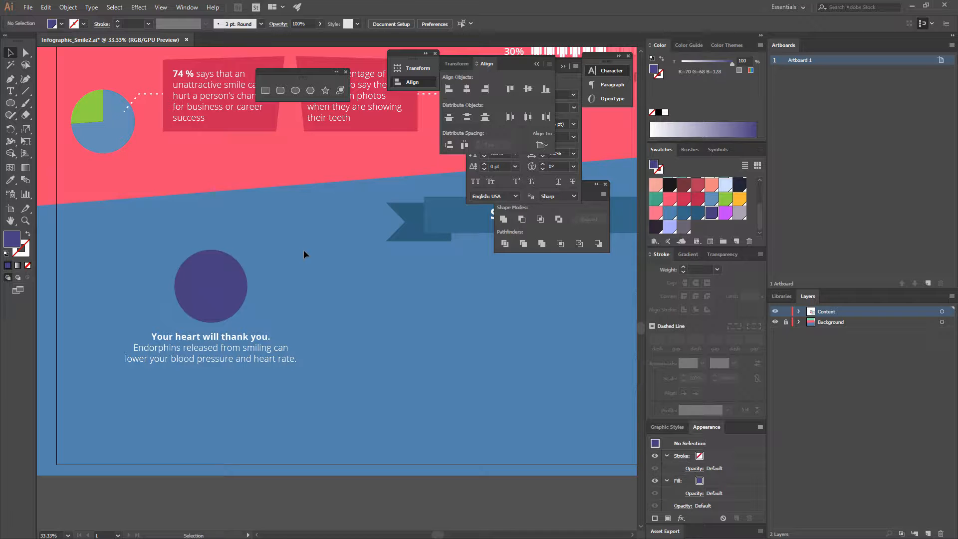
{"action": "key", "text": "ctrl+equal"}
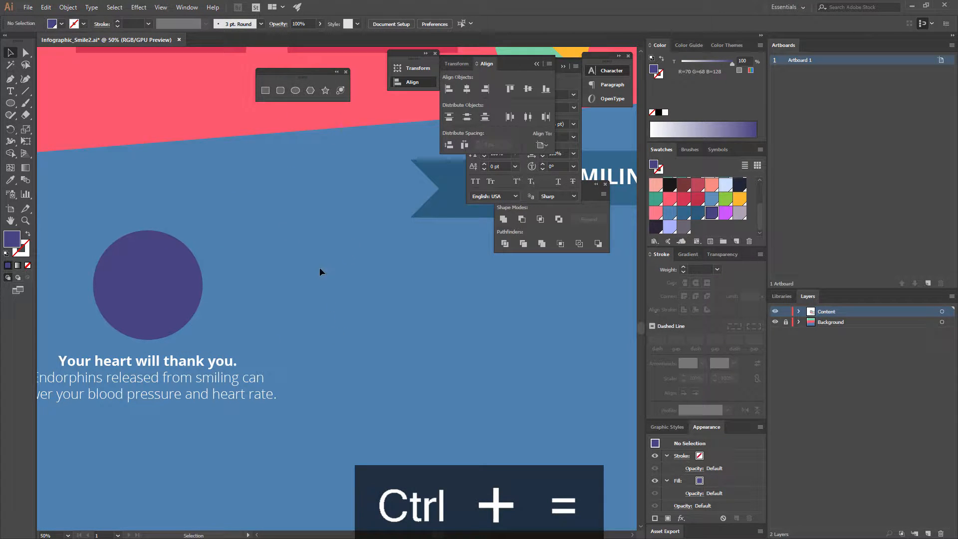
{"action": "left_click", "coordinate": [266, 90]}
{"action": "left_click_drag", "start_coordinate": [303, 238], "coordinate": [350, 285]}
{"action": "key", "text": "v"}
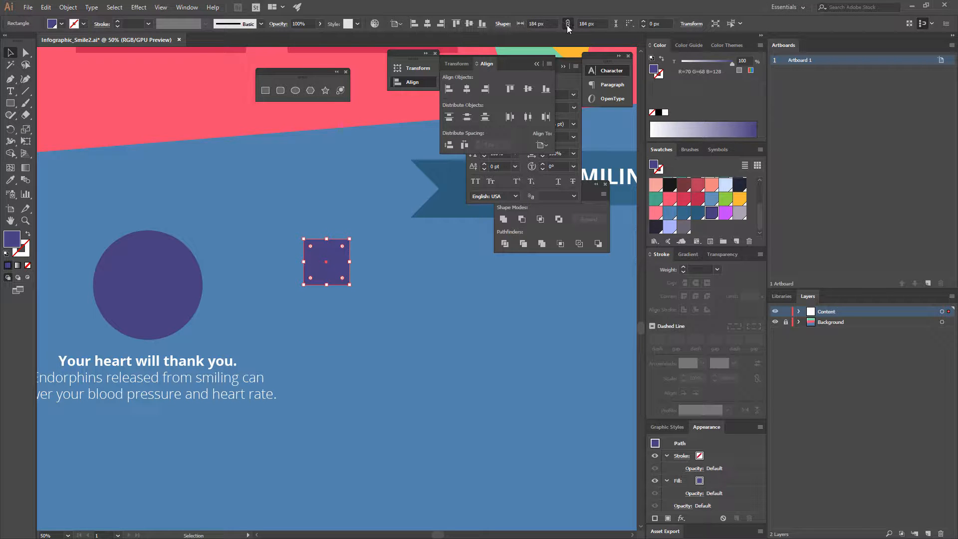
{"action": "left_click", "coordinate": [549, 23]}
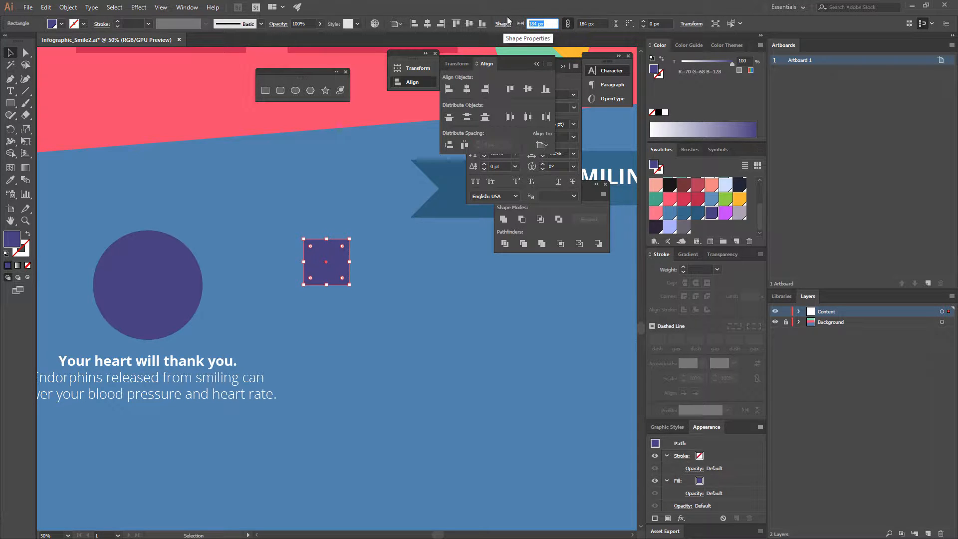
{"action": "type", "text": "180"}
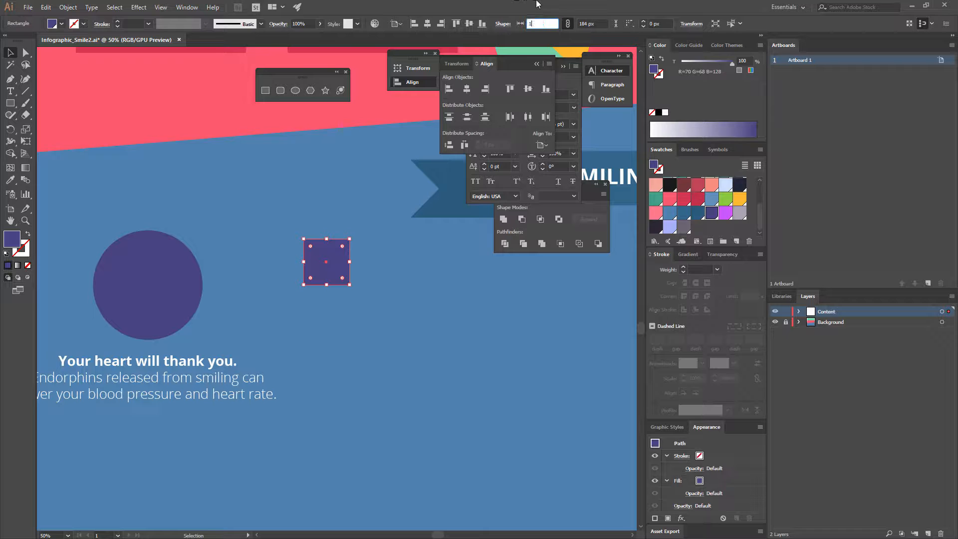
{"action": "key", "text": "Return"}
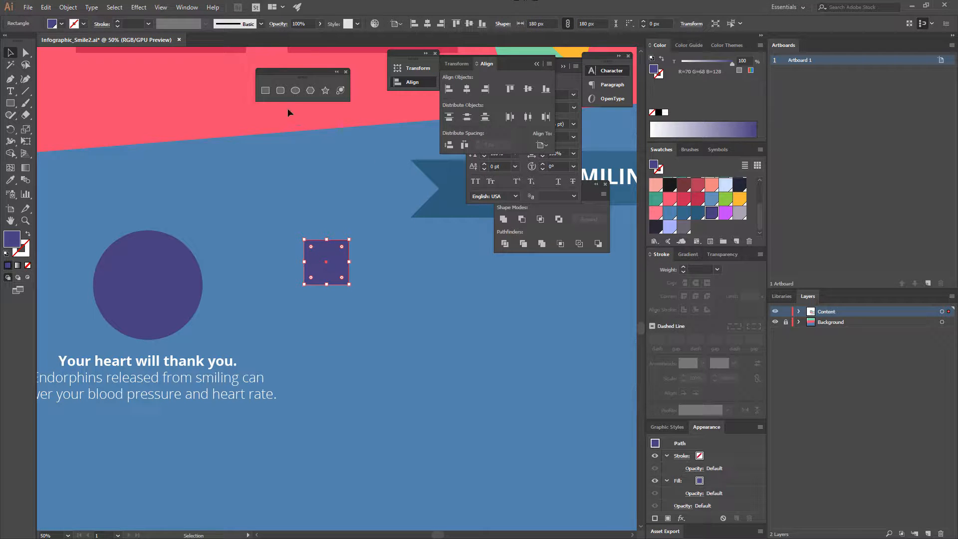
Draw a small purple circle just above the square and set its diameter to 180 px.
{"action": "left_click", "coordinate": [293, 92]}
{"action": "left_click_drag", "start_coordinate": [326, 193], "coordinate": [359, 235]}
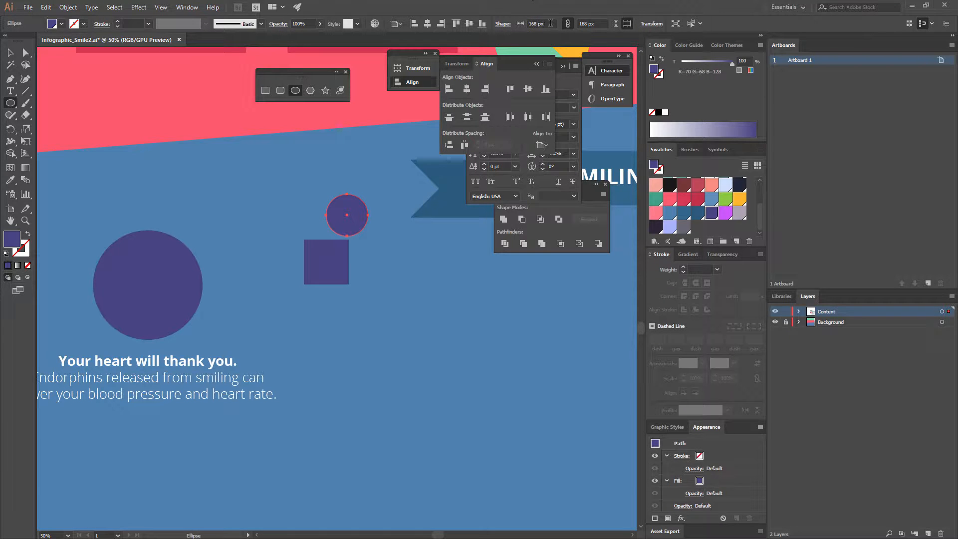
{"action": "left_click", "coordinate": [542, 23]}
{"action": "type", "text": "180"}
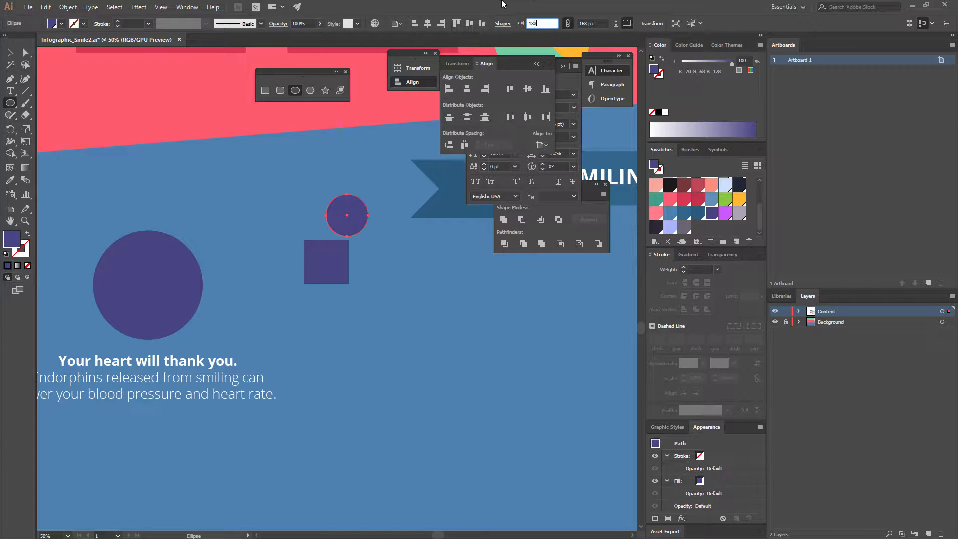
{"action": "key", "text": "Return"}
{"action": "left_click", "coordinate": [8, 52]}
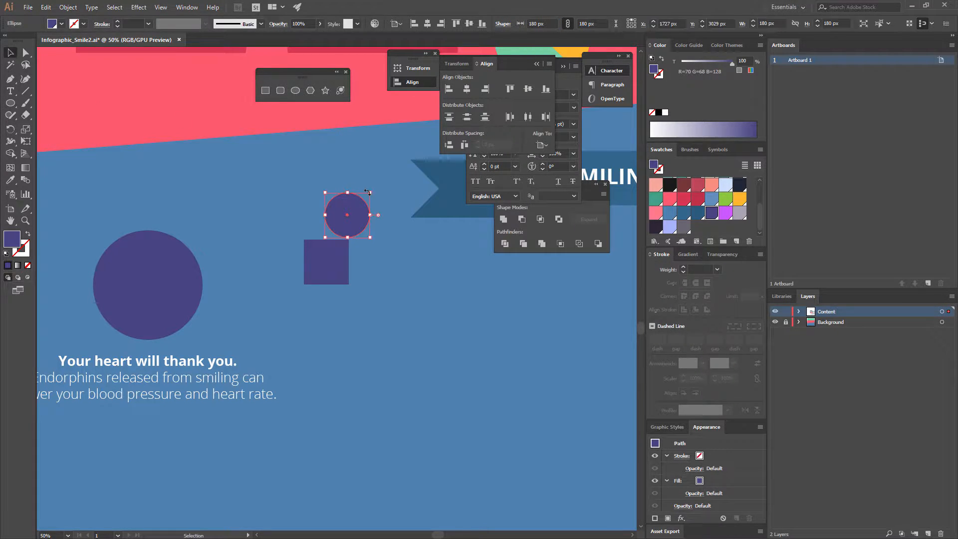
Move the small circle so its centre sits on the square's upper edge and align both shapes by their horizontal centres.
{"action": "key", "text": "ctrl+z"}
{"action": "left_click_drag", "start_coordinate": [349, 222], "coordinate": [340, 276]}
{"action": "left_click", "coordinate": [384, 274]}
{"action": "left_click", "coordinate": [339, 274]}
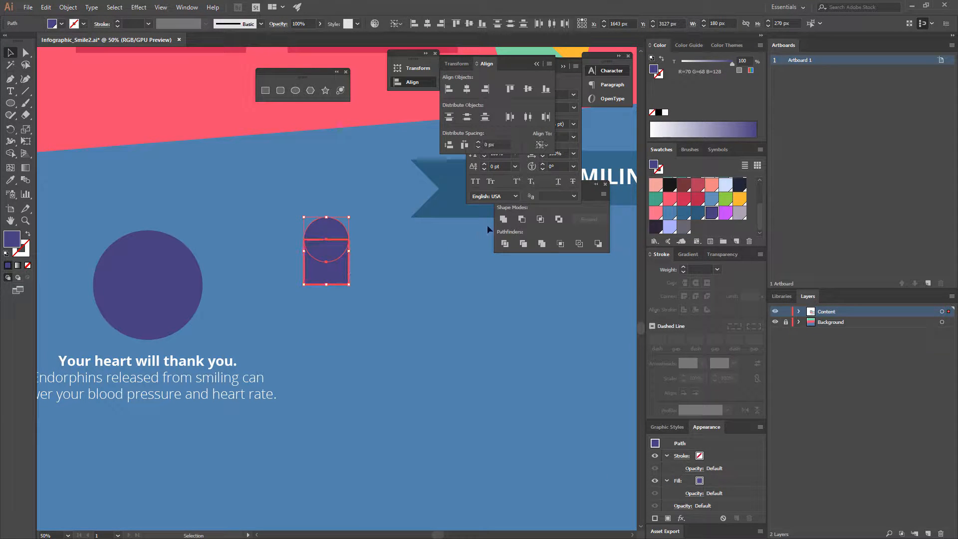
{"action": "left_click", "coordinate": [468, 89]}
{"action": "left_click", "coordinate": [366, 243]}
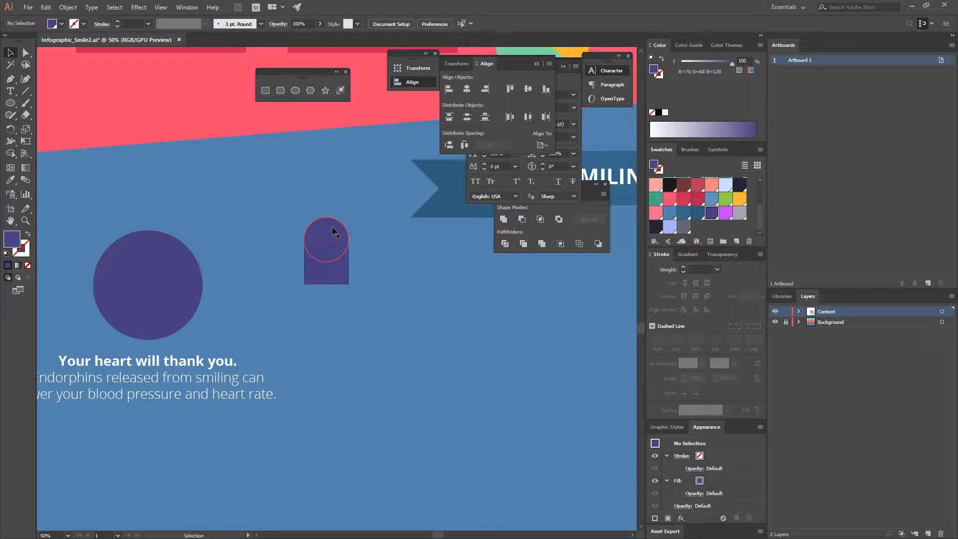
Duplicate the small circle, centre the copy on the square's right edge and align it vertically with the square.
{"action": "left_click_drag", "start_coordinate": [334, 231], "coordinate": [357, 254]}
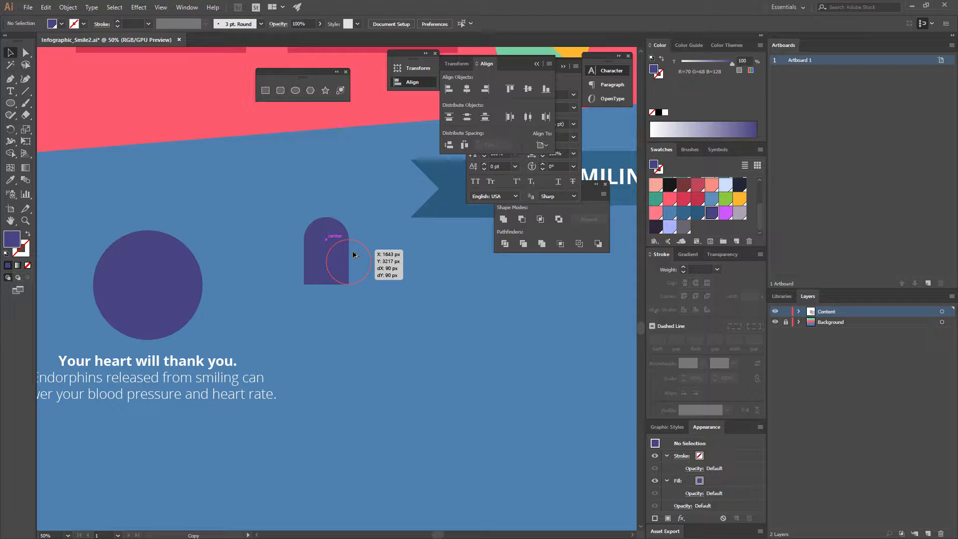
{"action": "left_click_drag", "start_coordinate": [353, 255], "coordinate": [353, 255]}
{"action": "left_click", "coordinate": [312, 272], "text": "shift"}
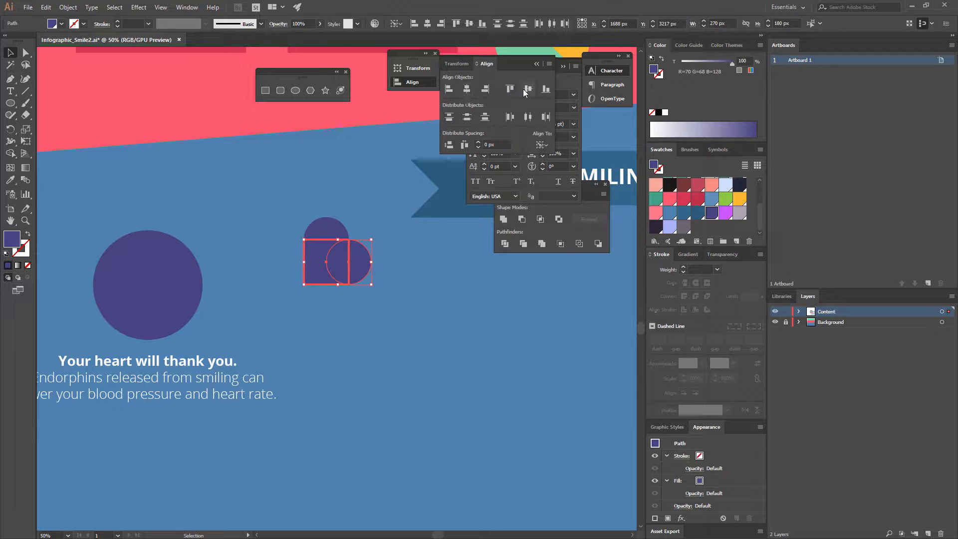
{"action": "left_click", "coordinate": [392, 276]}
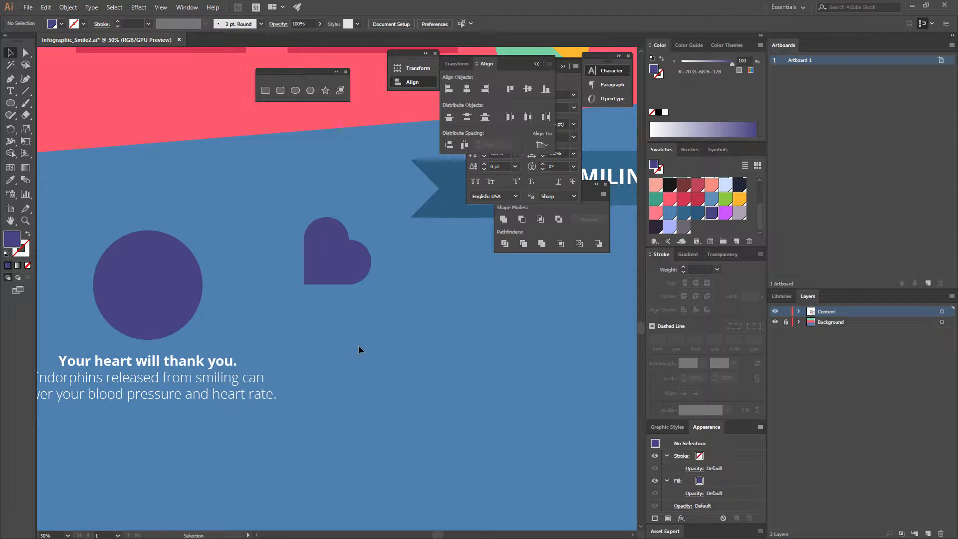
Unite the square and both small circles into one shape and rotate it 45° into an upright heart.
{"action": "left_click_drag", "start_coordinate": [290, 225], "coordinate": [380, 290]}
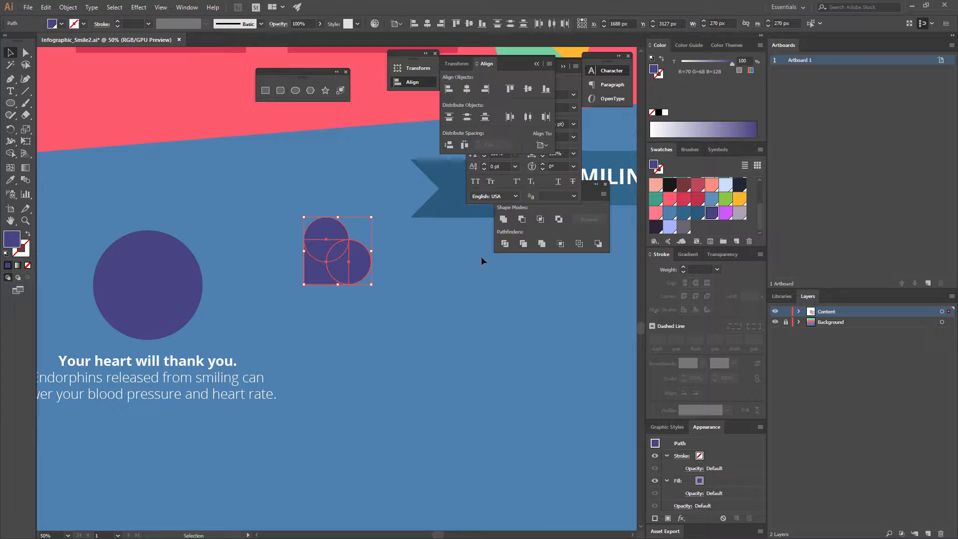
{"action": "left_click", "coordinate": [503, 219]}
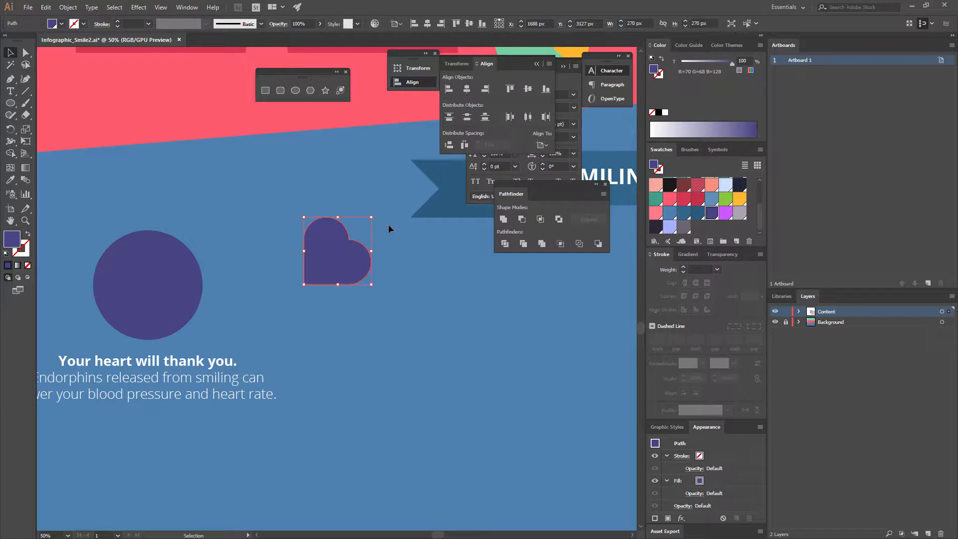
{"action": "left_click_drag", "start_coordinate": [376, 215], "coordinate": [341, 194]}
{"action": "left_click", "coordinate": [415, 263]}
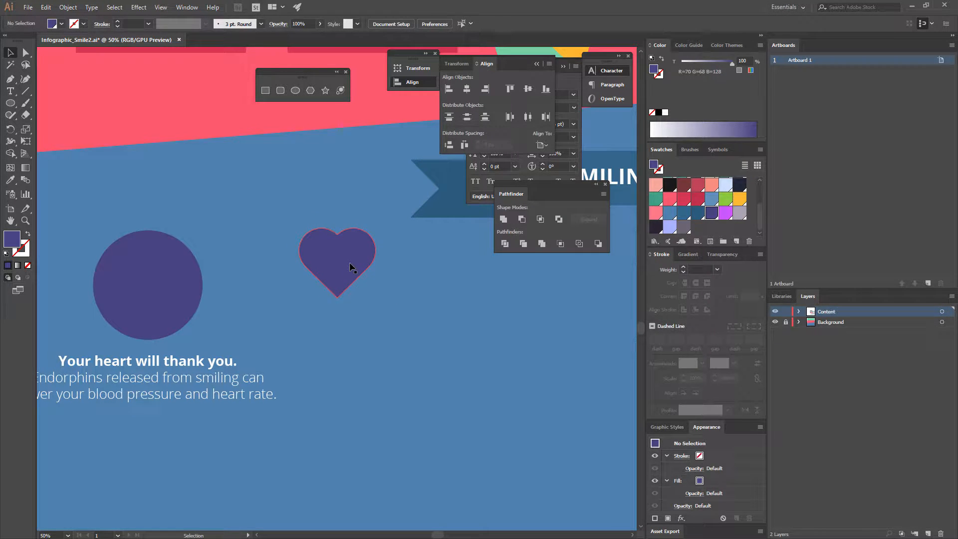
Fill the heart with the coral pink swatch (R=255 G=90 B=109).
{"action": "left_click", "coordinate": [351, 268]}
{"action": "left_click", "coordinate": [656, 213]}
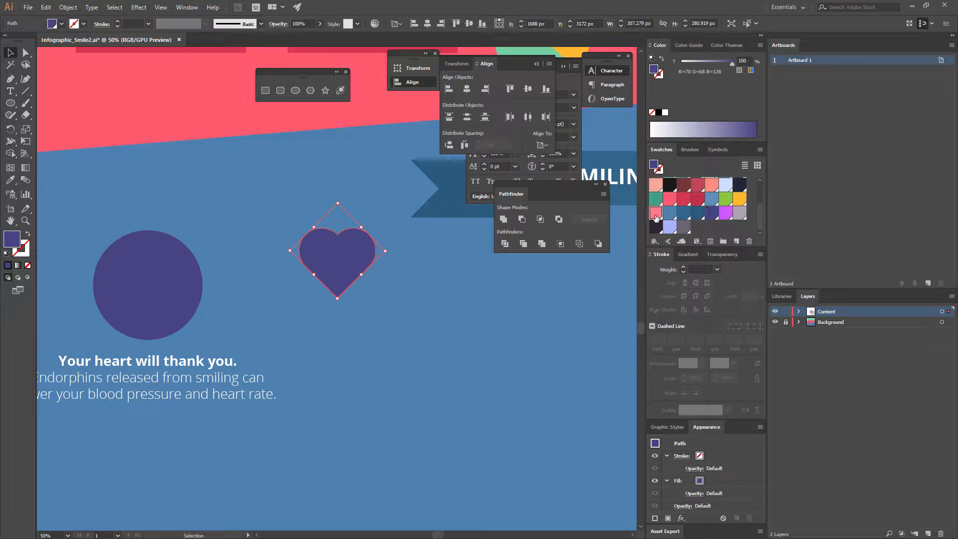
{"action": "left_click", "coordinate": [456, 331]}
{"action": "scroll", "coordinate": [727, 215], "scroll_direction": "up", "scroll_amount": 2}
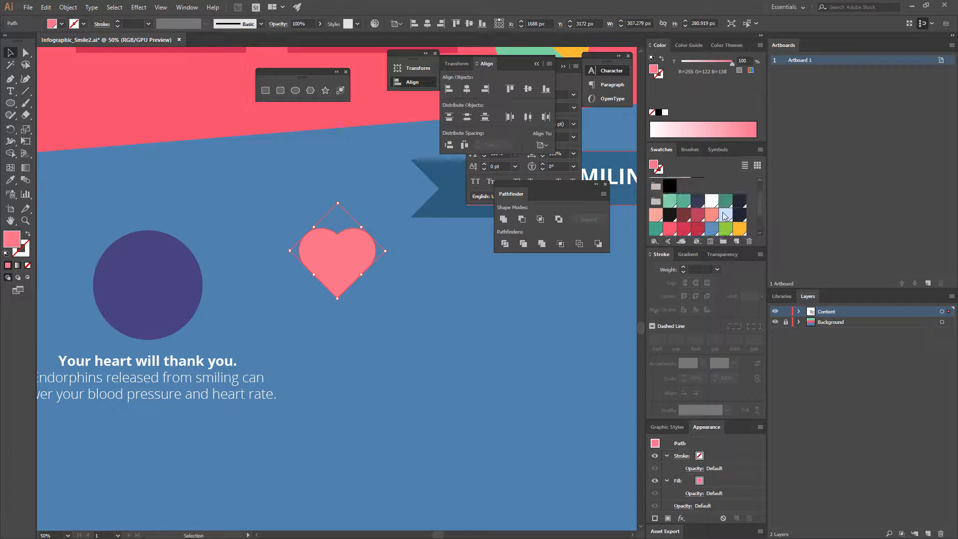
{"action": "left_click", "coordinate": [670, 228]}
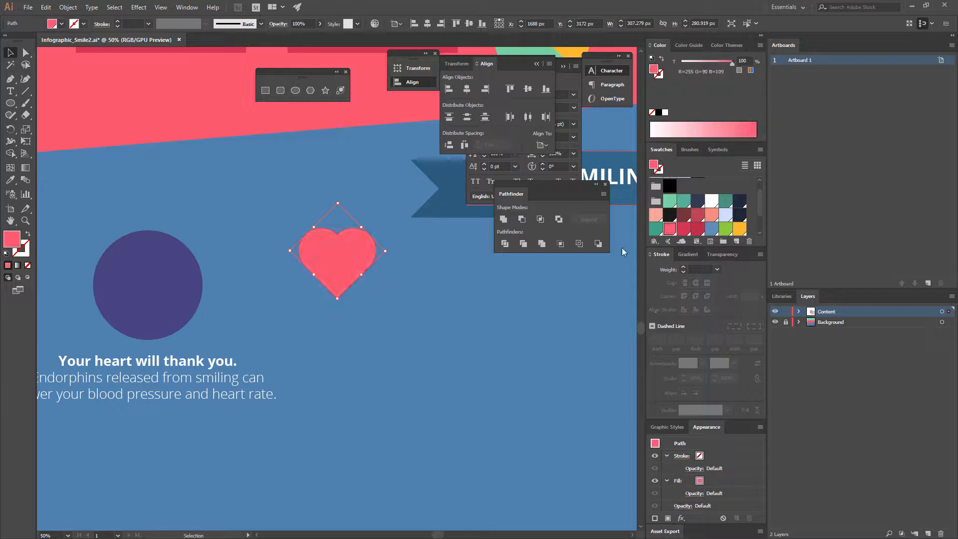
Align the heart to the large purple circle by their horizontal and vertical centres.
{"action": "left_click", "coordinate": [160, 270], "text": "shift"}
{"action": "left_click", "coordinate": [427, 24]}
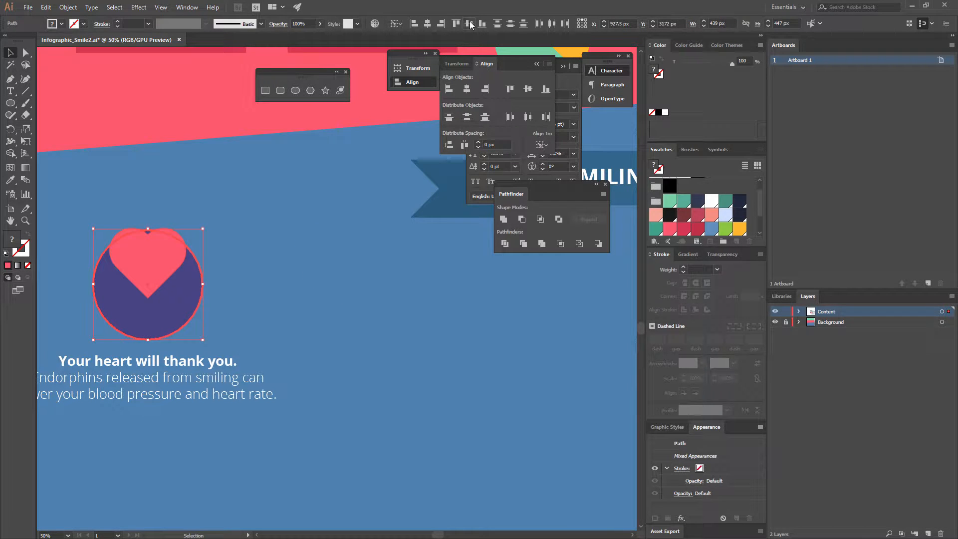
{"action": "left_click", "coordinate": [470, 23]}
{"action": "left_click", "coordinate": [304, 212]}
Scale the heart down proportionally to about 183 px wide and centre it vertically in the purple circle.
{"action": "left_click_drag", "start_coordinate": [289, 246], "coordinate": [410, 185]}
{"action": "left_click", "coordinate": [306, 216]}
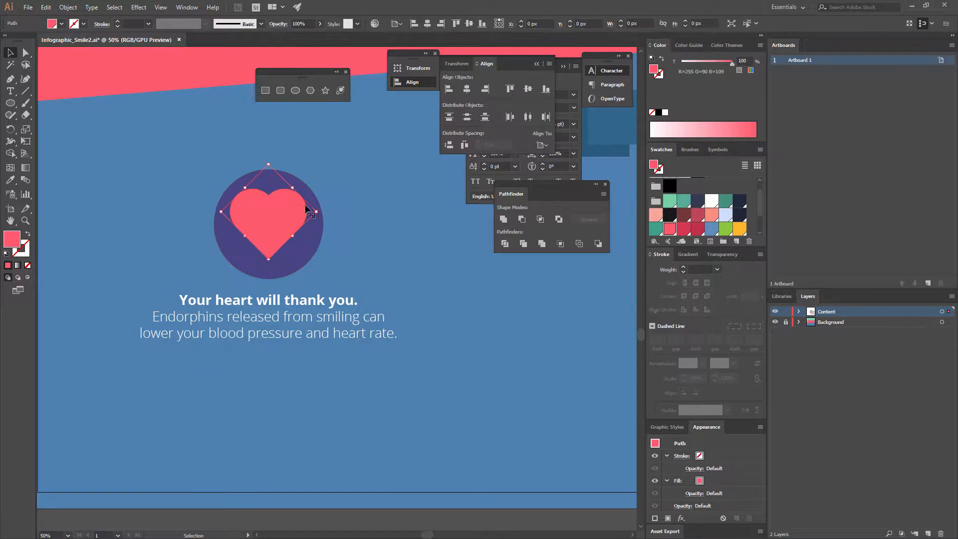
{"action": "mouse_move", "coordinate": [315, 211]}
{"action": "left_mouse_down"}
{"action": "mouse_move", "coordinate": [331, 214]}
{"action": "mouse_move", "coordinate": [296, 214]}
{"action": "left_mouse_up"}
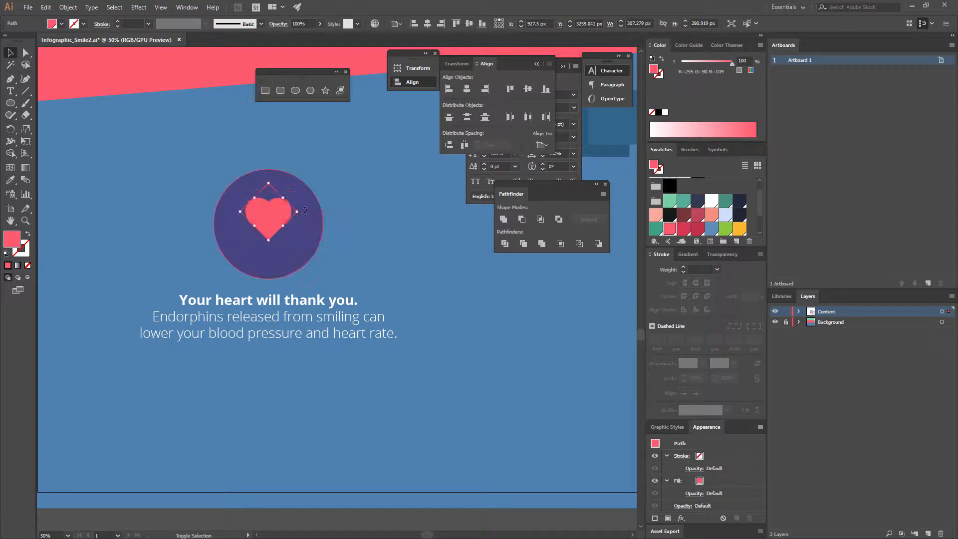
{"action": "left_click", "coordinate": [306, 251], "text": "shift"}
{"action": "left_click", "coordinate": [306, 250]}
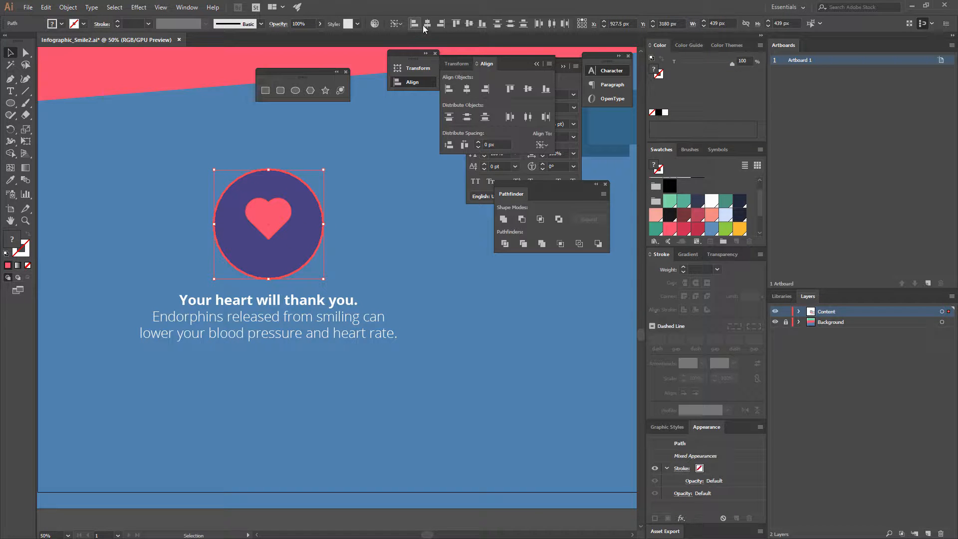
{"action": "left_click", "coordinate": [470, 23]}
{"action": "left_click", "coordinate": [392, 179]}
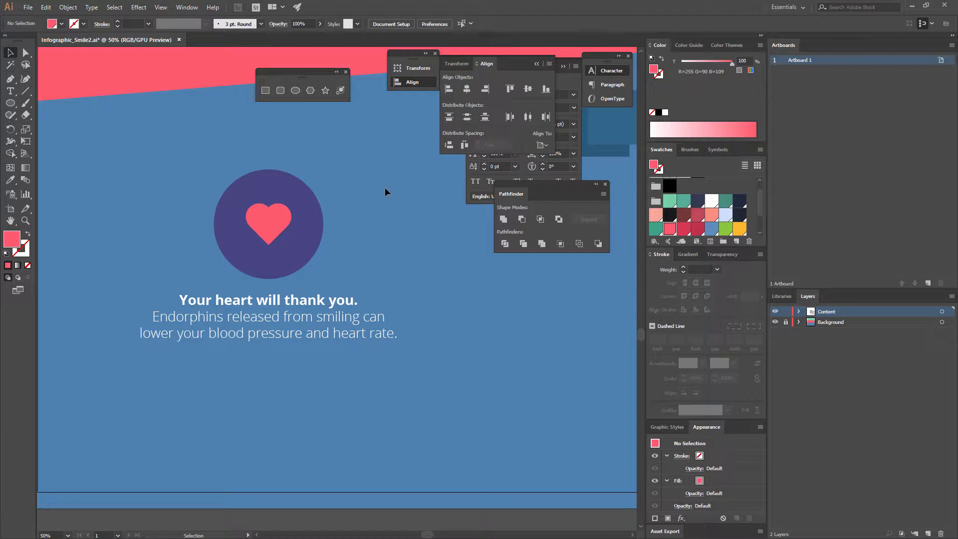
Draw a closed four-sided shape about 152 by 252 px with the Pen tool, covering the heart's left half up to its centre line.
{"action": "key", "text": "ctrl+equal"}
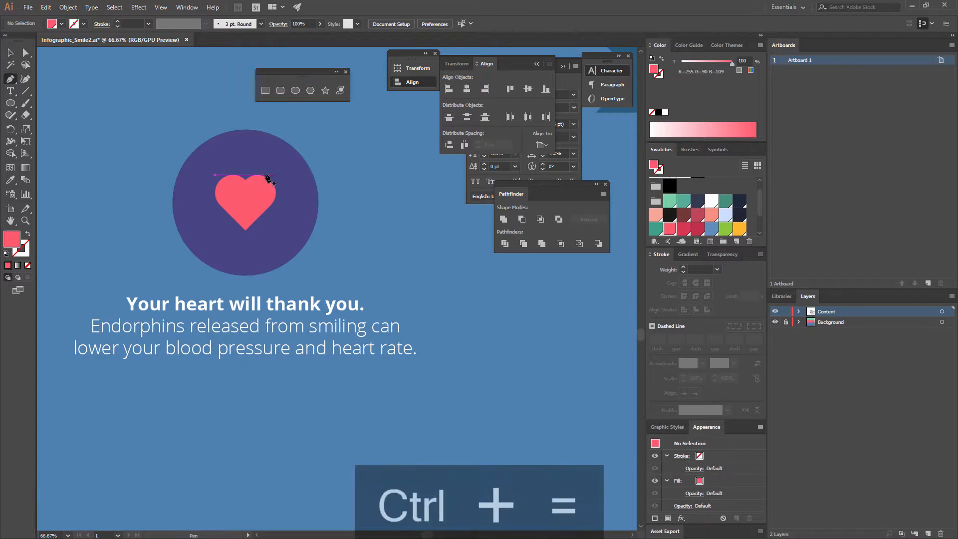
{"action": "key", "text": "p"}
{"action": "left_click", "coordinate": [246, 161]}
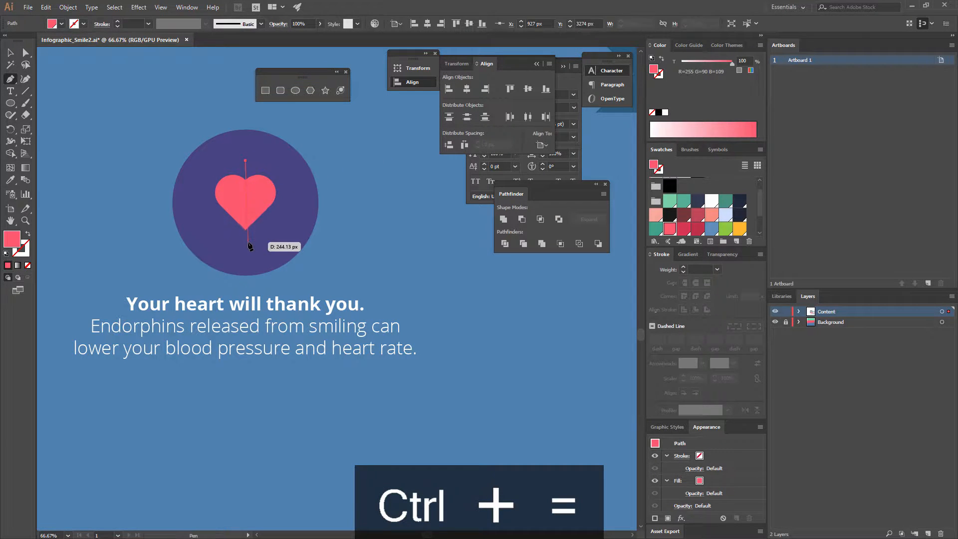
{"action": "left_click", "coordinate": [246, 244]}
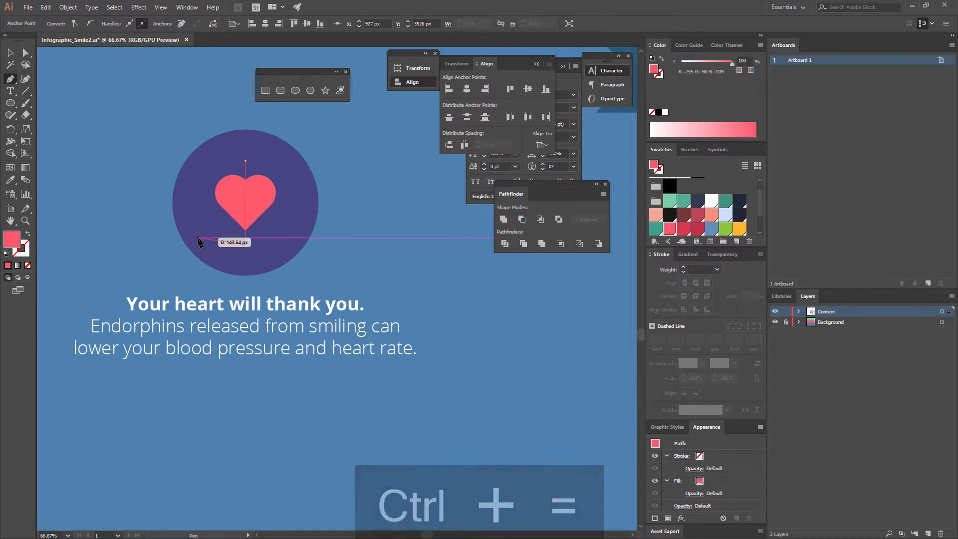
{"action": "left_click", "coordinate": [198, 238]}
{"action": "left_click", "coordinate": [194, 161]}
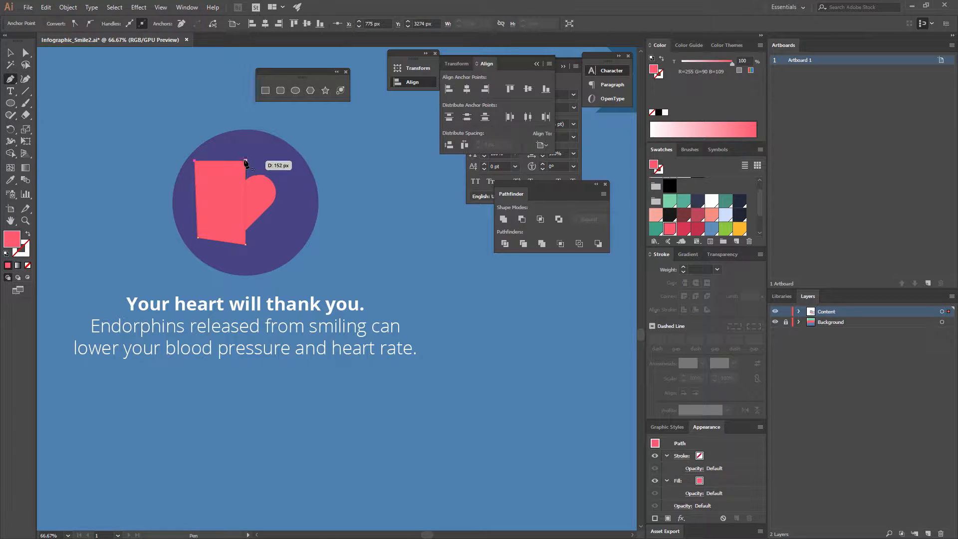
{"action": "left_click", "coordinate": [245, 160]}
Fill the four-sided shape with the bright purple swatch (R=206 G=90 B=255) and set its blend mode to Overlay.
{"action": "scroll", "coordinate": [713, 226], "scroll_direction": "down", "scroll_amount": 2}
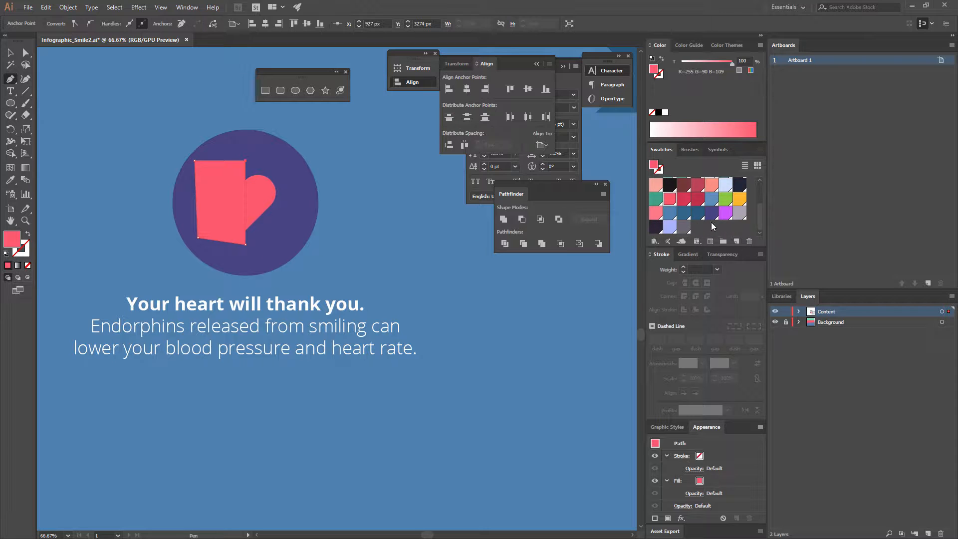
{"action": "left_click", "coordinate": [727, 215]}
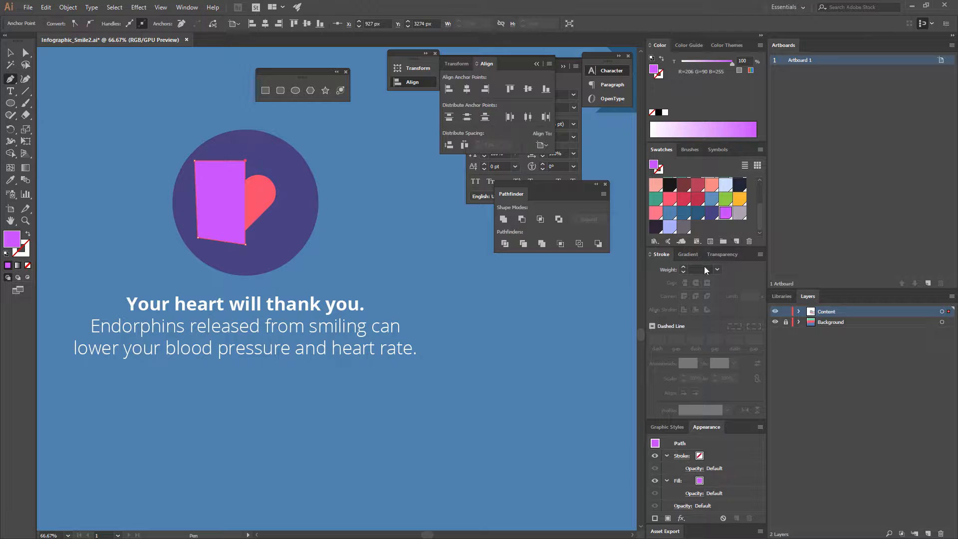
{"action": "left_click", "coordinate": [722, 254]}
{"action": "left_click", "coordinate": [690, 270]}
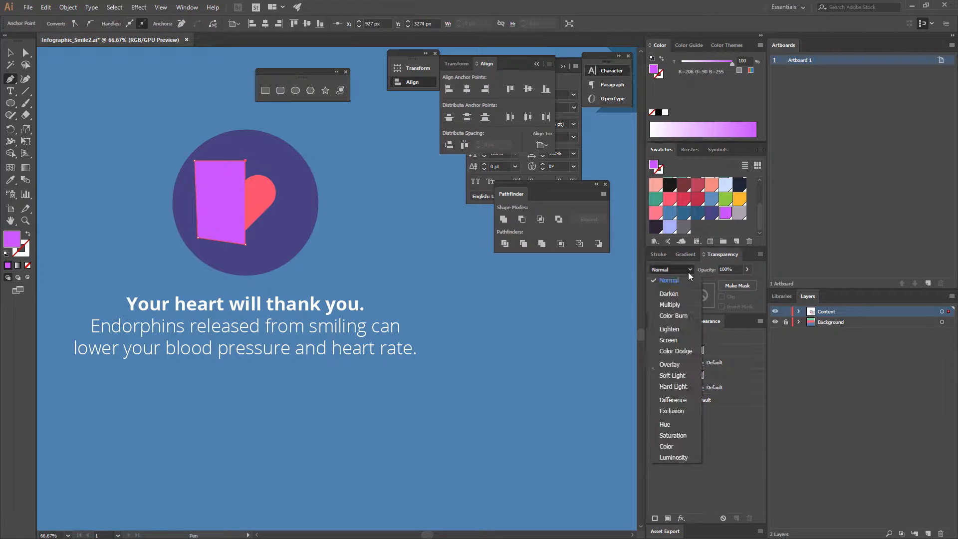
{"action": "left_click", "coordinate": [676, 366]}
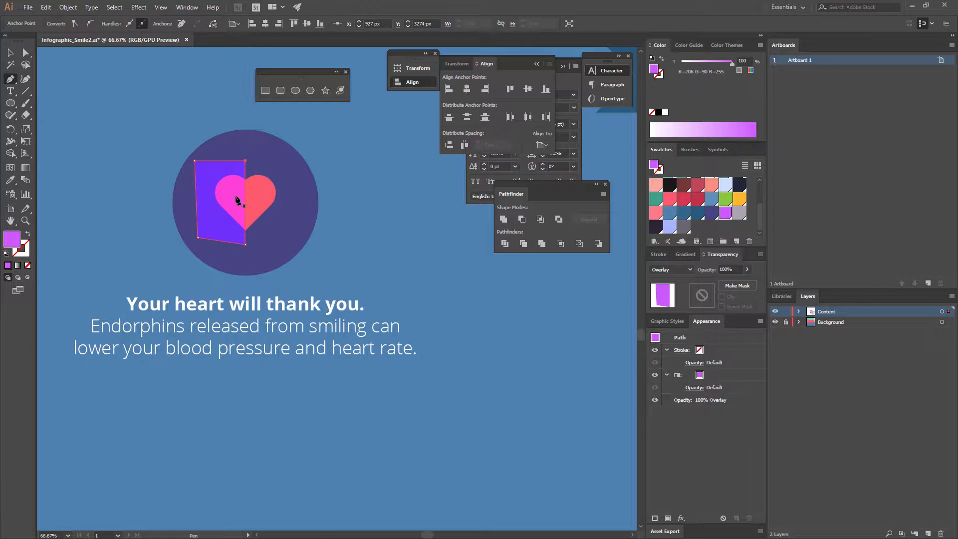
Change the purple shape's blend mode to Multiply and set its opacity to 80%.
{"action": "left_click", "coordinate": [681, 273]}
{"action": "left_click", "coordinate": [671, 300]}
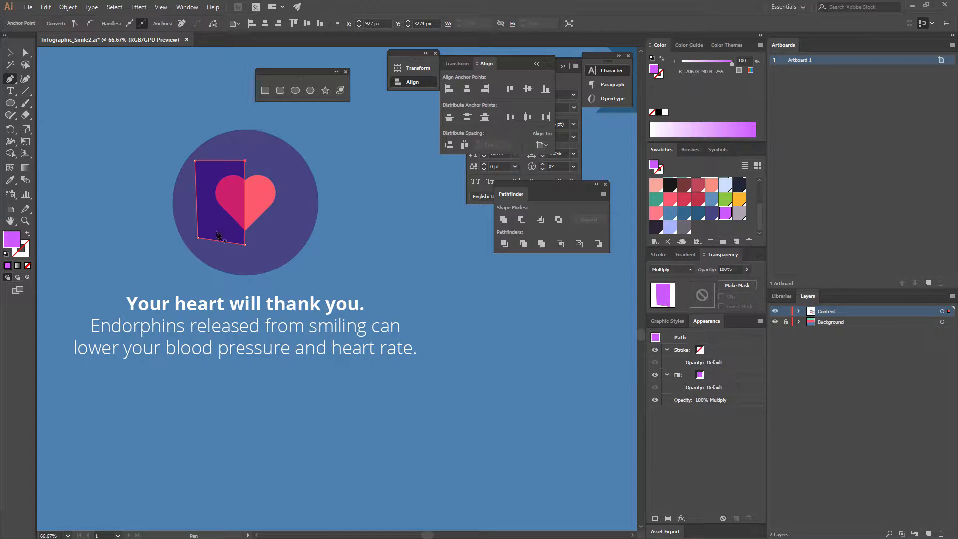
{"action": "left_click", "coordinate": [727, 269]}
{"action": "type", "text": "80"}
{"action": "key", "text": "Return"}
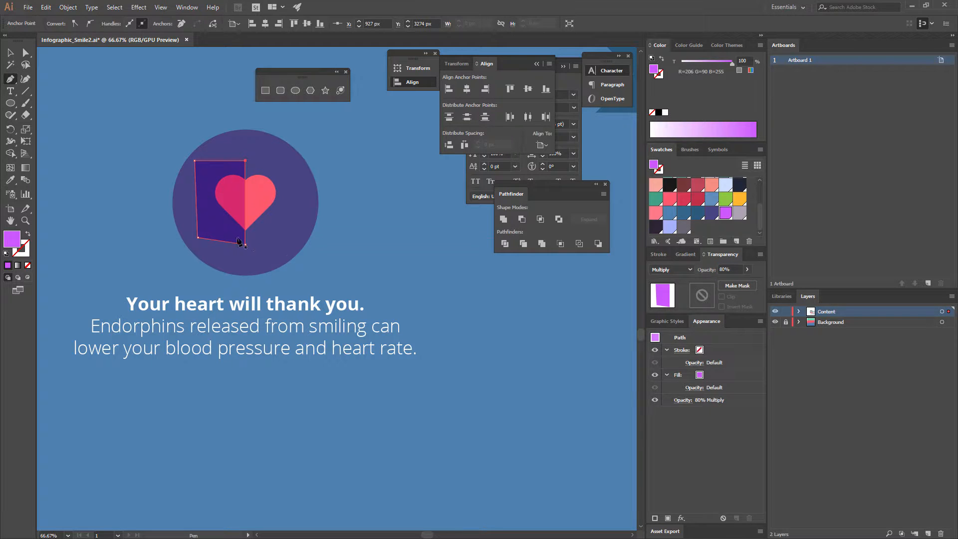
{"action": "key", "text": "v"}
{"action": "left_click", "coordinate": [379, 195]}
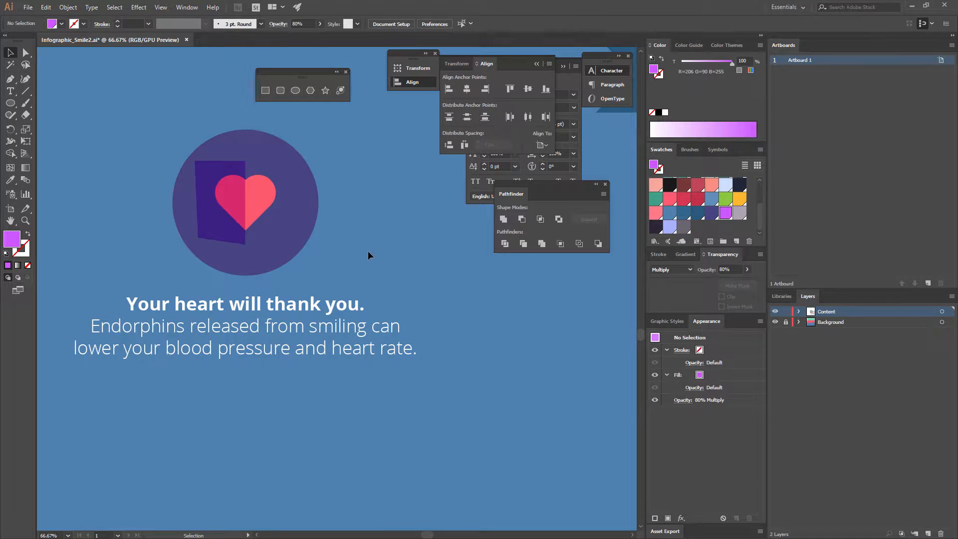
Cut the purple shading shape and paste it in place inside the heart using Draw Inside mode.
{"action": "left_click", "coordinate": [213, 192]}
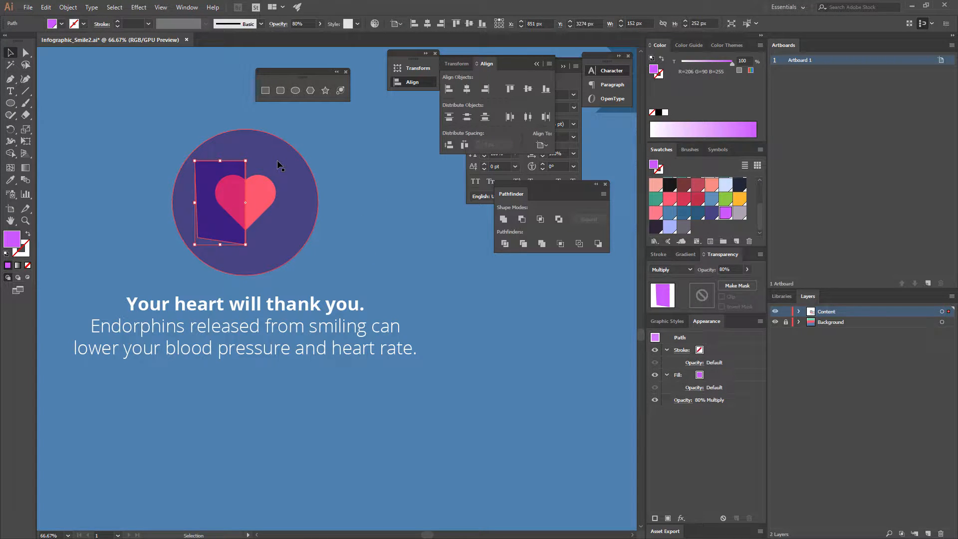
{"action": "key", "text": "ctrl+x"}
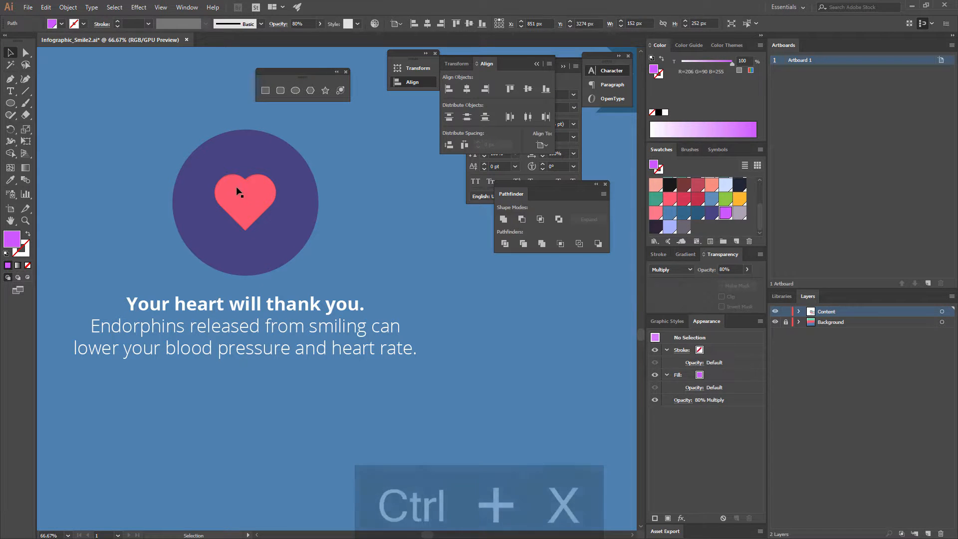
{"action": "left_click", "coordinate": [248, 196]}
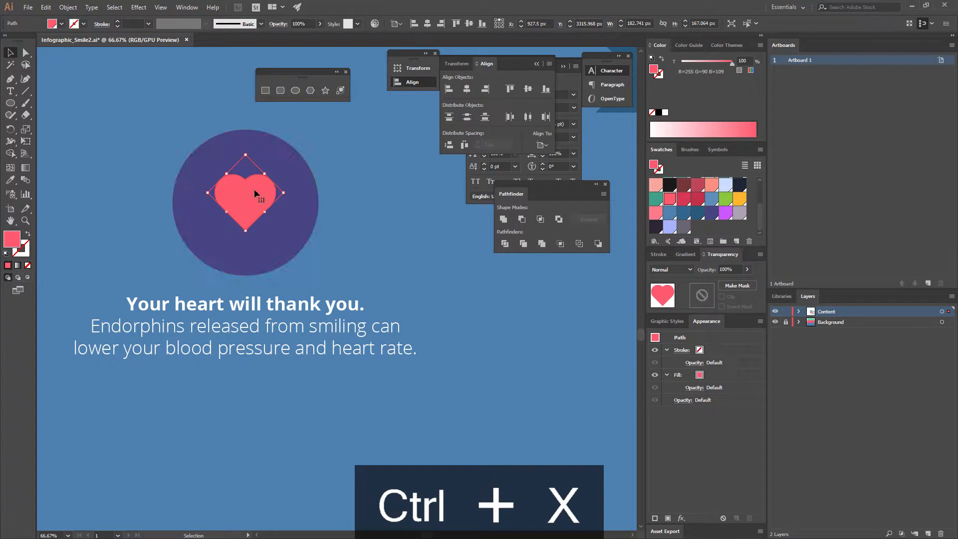
{"action": "left_click", "coordinate": [28, 278]}
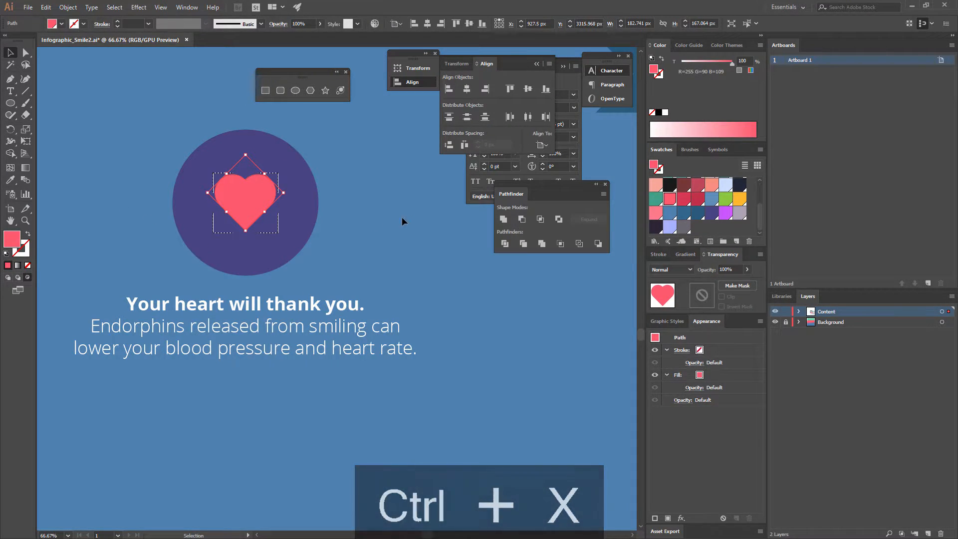
{"action": "key", "text": "ctrl+shift+v"}
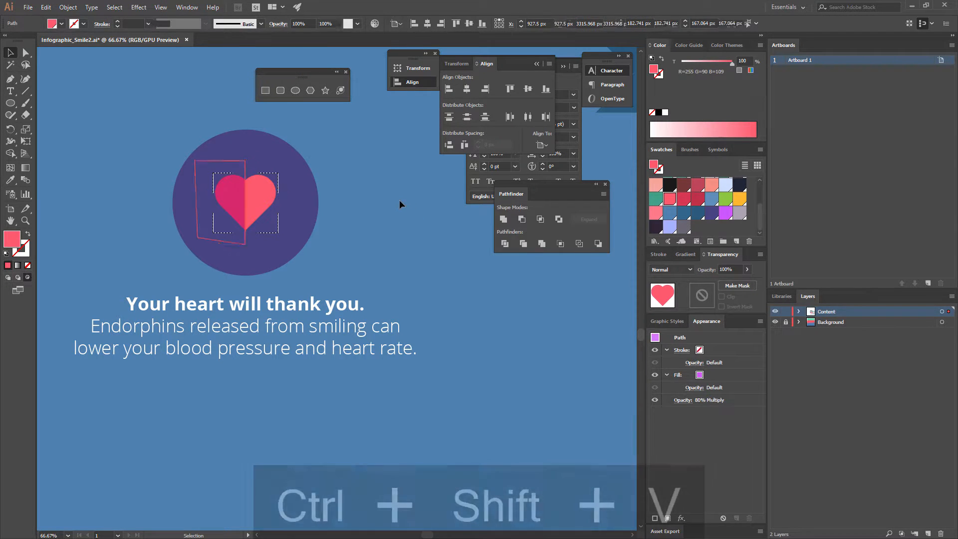
{"action": "left_click", "coordinate": [398, 216]}
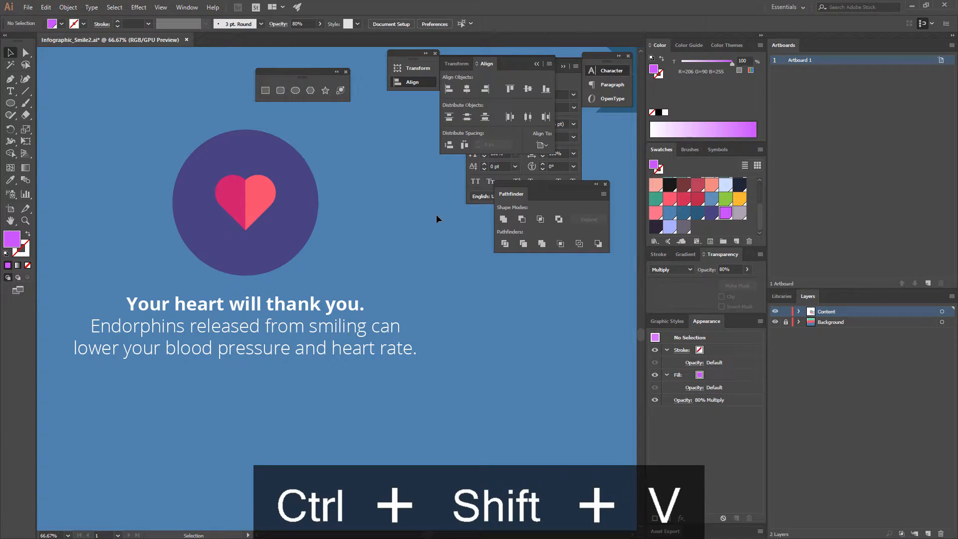
Group the heart icon, its purple circle and the heart fact text together.
{"action": "key", "text": "ctrl+minus"}
{"action": "key", "text": "ctrl+minus"}
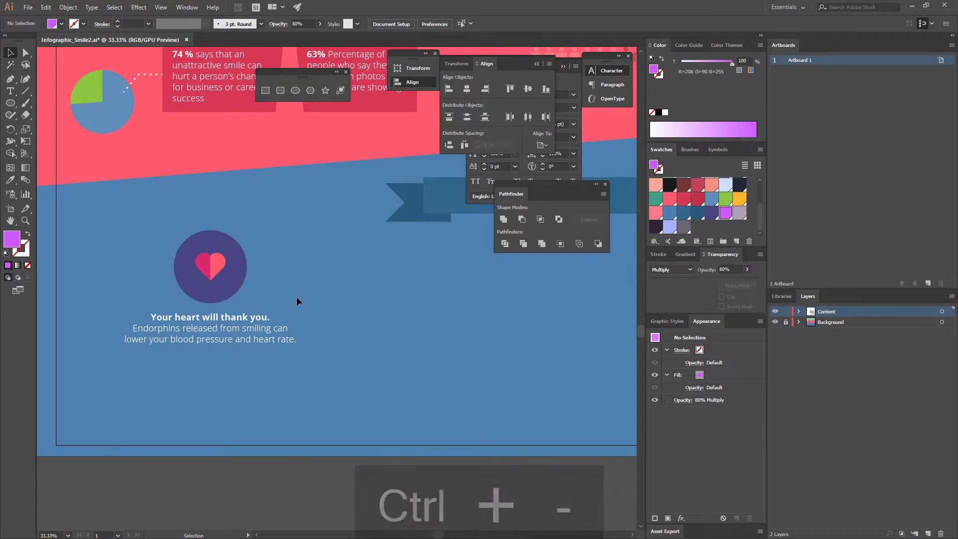
{"action": "left_click_drag", "start_coordinate": [154, 245], "coordinate": [150, 240]}
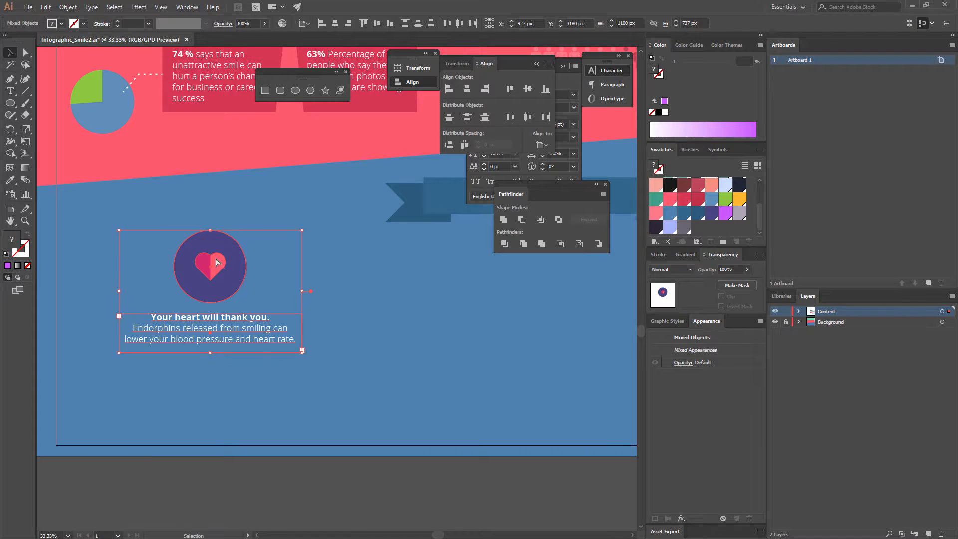
{"action": "key", "text": "ctrl+g"}
Duplicate the heart fact group and place the copy directly to the right of the original at the same height.
{"action": "key", "text": "ctrl+minus"}
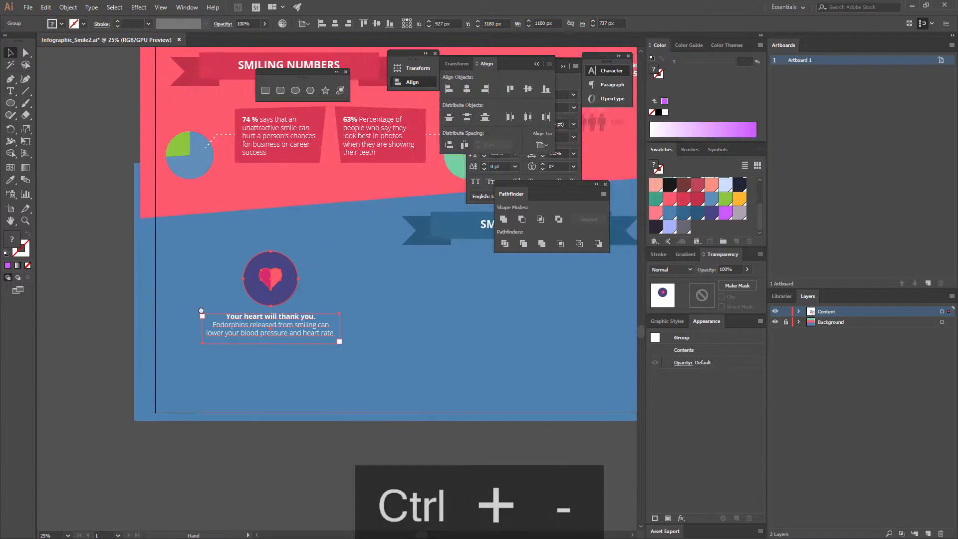
{"action": "left_click_drag", "start_coordinate": [204, 299], "coordinate": [325, 326]}
{"action": "left_click", "coordinate": [329, 335]}
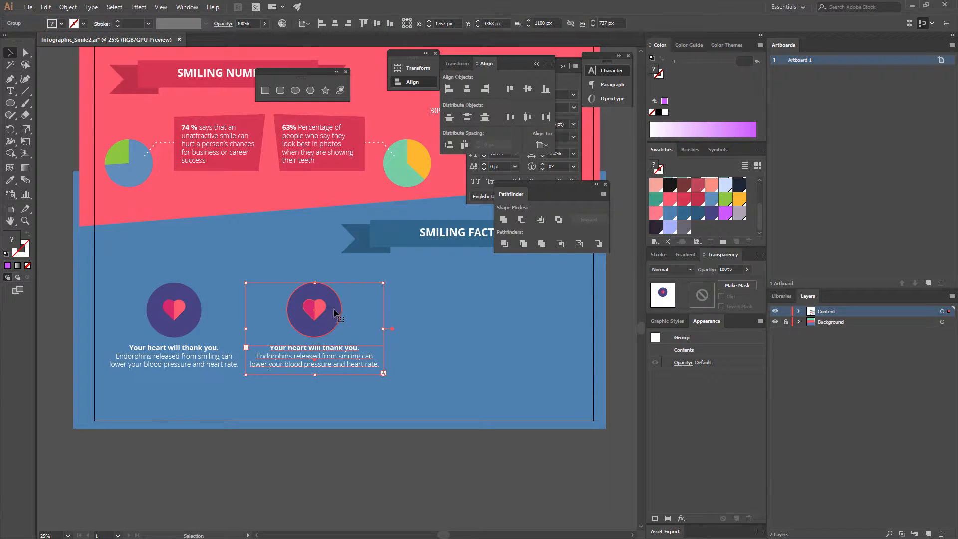
Repeat the duplication of the heart fact group twice to make an evenly spaced row of four facts.
{"action": "key", "text": "ctrl+d"}
{"action": "key", "text": "ctrl+d"}
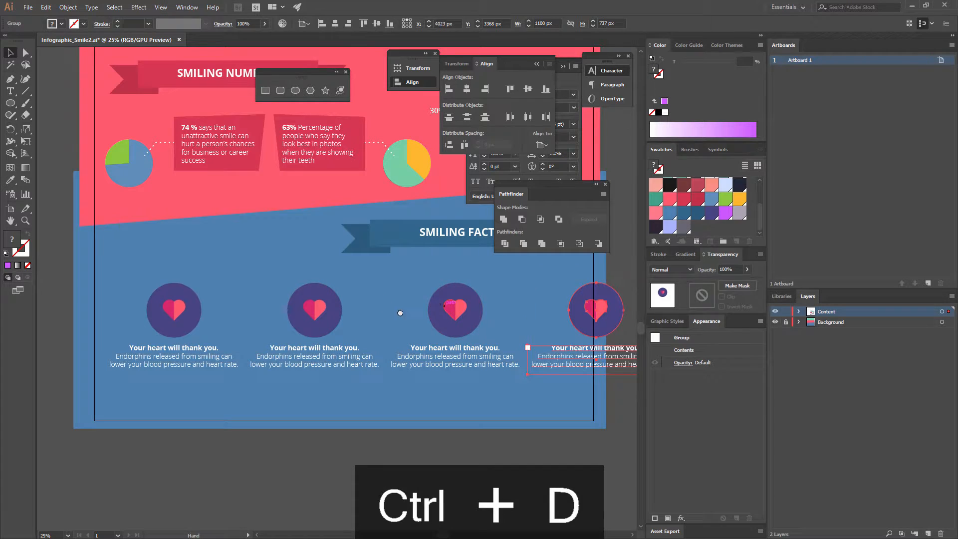
{"action": "left_click_drag", "start_coordinate": [400, 312], "coordinate": [315, 325]}
{"action": "left_click", "coordinate": [433, 301]}
Replace the second fact's text with the copied sentence "Wearing a smile while talking on the phone can actually improve your relations by making the tone of your voice friendlier.".
{"action": "left_click_drag", "start_coordinate": [252, 362], "coordinate": [282, 325]}
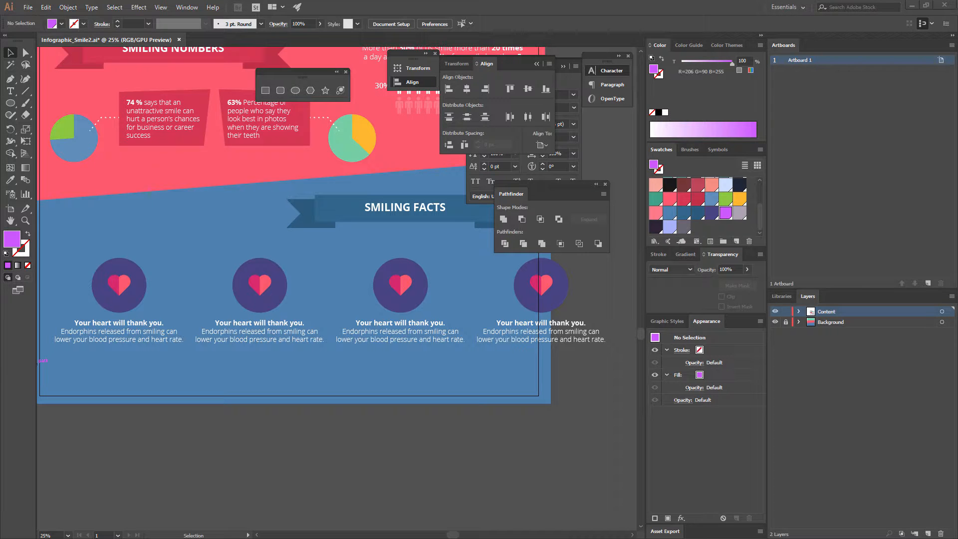
{"action": "key", "text": "ctrl+c"}
{"action": "key", "text": "t"}
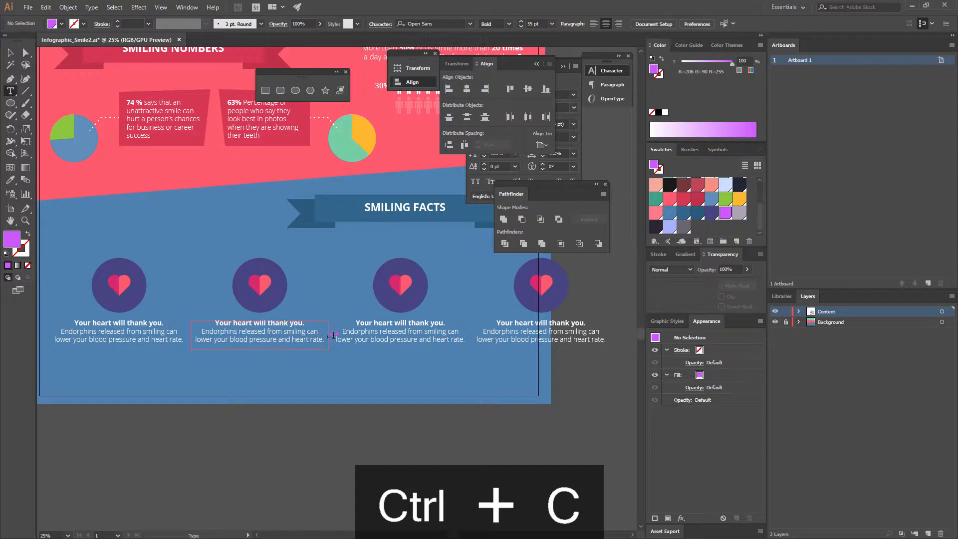
{"action": "left_click_drag", "start_coordinate": [324, 340], "coordinate": [189, 313]}
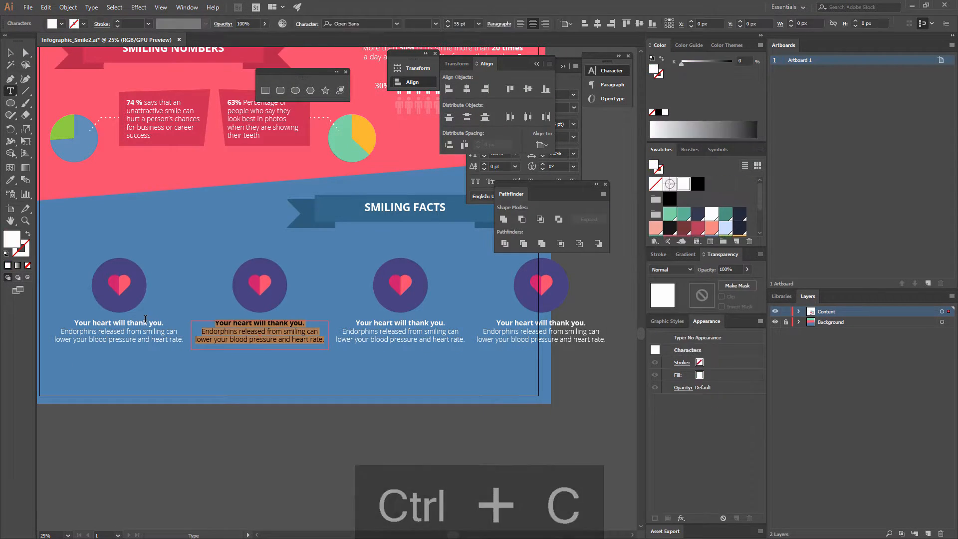
{"action": "key", "text": "ctrl+v"}
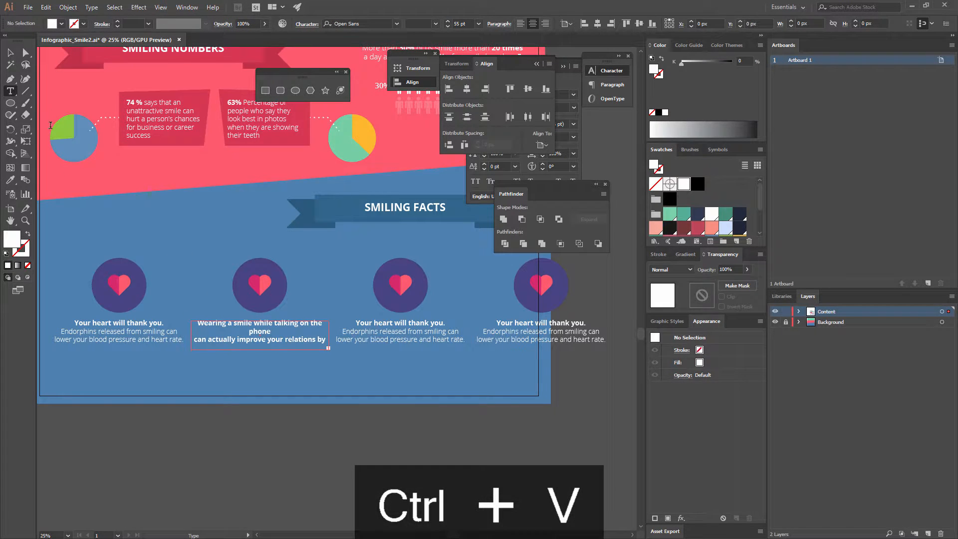
Apply the first fact's Light body text style to the second fact's text with the Eyedropper tool.
{"action": "key", "text": "Escape"}
{"action": "left_click", "coordinate": [11, 180]}
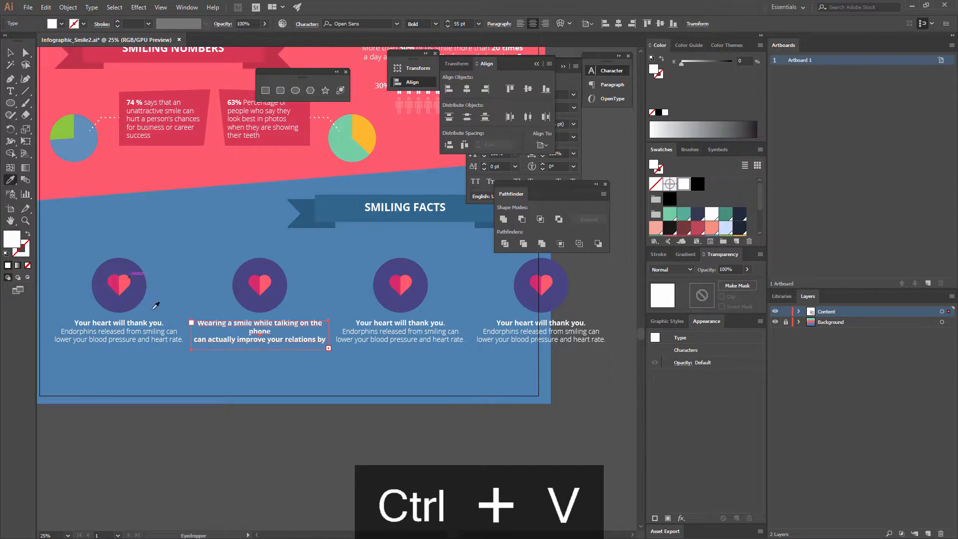
{"action": "left_click", "coordinate": [149, 327]}
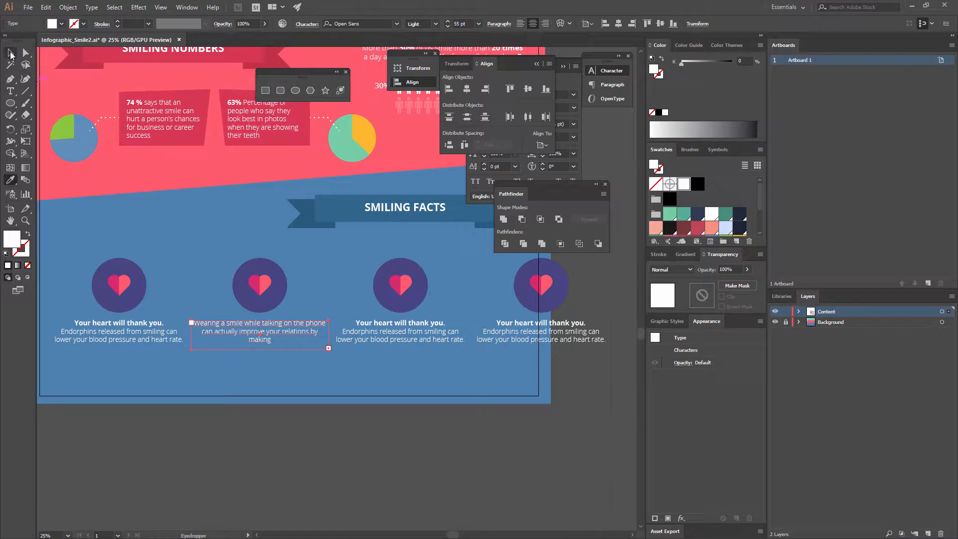
{"action": "key", "text": "v"}
{"action": "left_click", "coordinate": [300, 364]}
Set the words "Wearing a smile" in the second fact to Bold.
{"action": "key", "text": "ctrl+equal"}
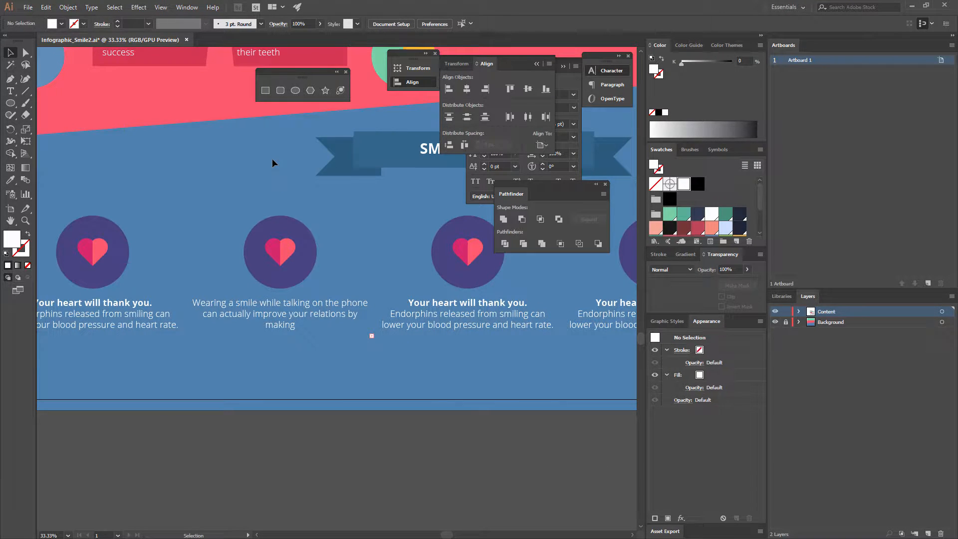
{"action": "key", "text": "ctrl+equal"}
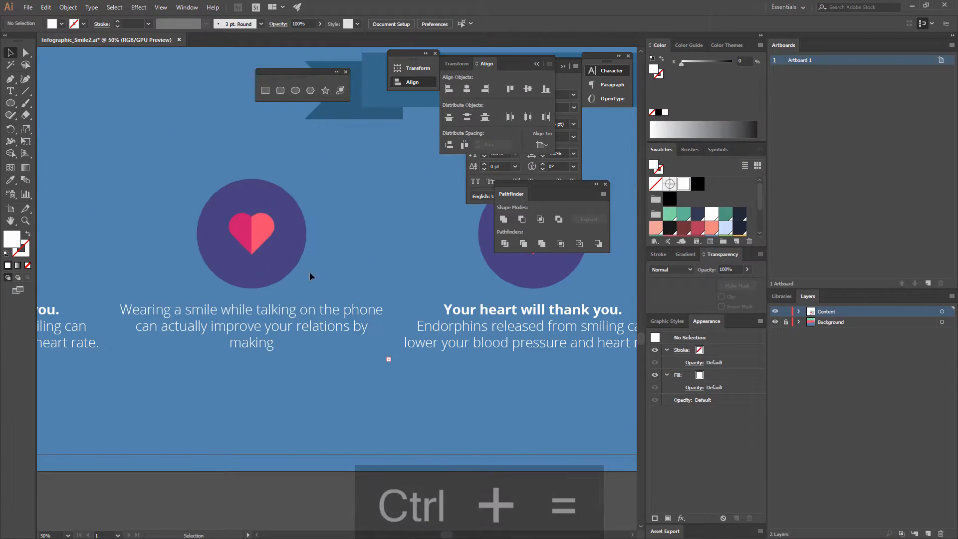
{"action": "key", "text": "t"}
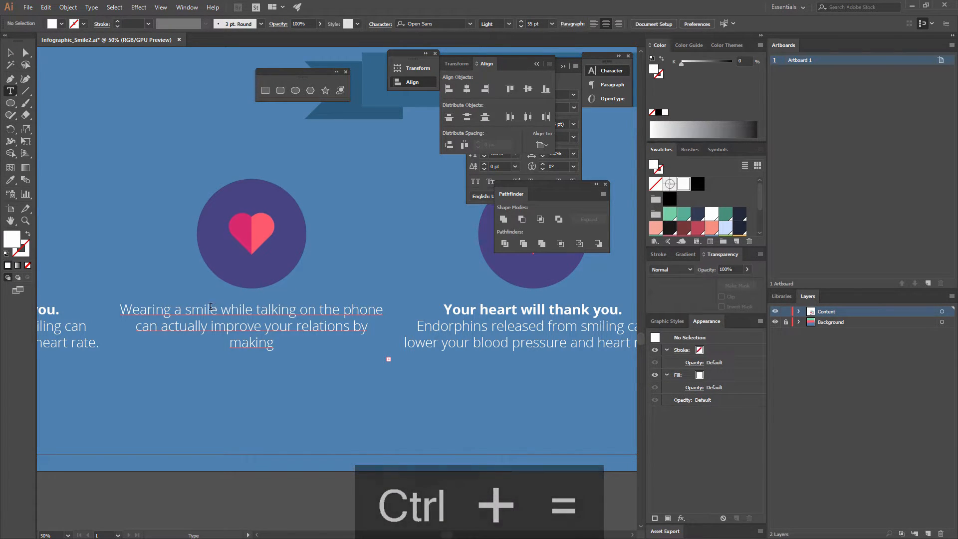
{"action": "left_click_drag", "start_coordinate": [217, 310], "coordinate": [120, 310]}
{"action": "left_click", "coordinate": [436, 24]}
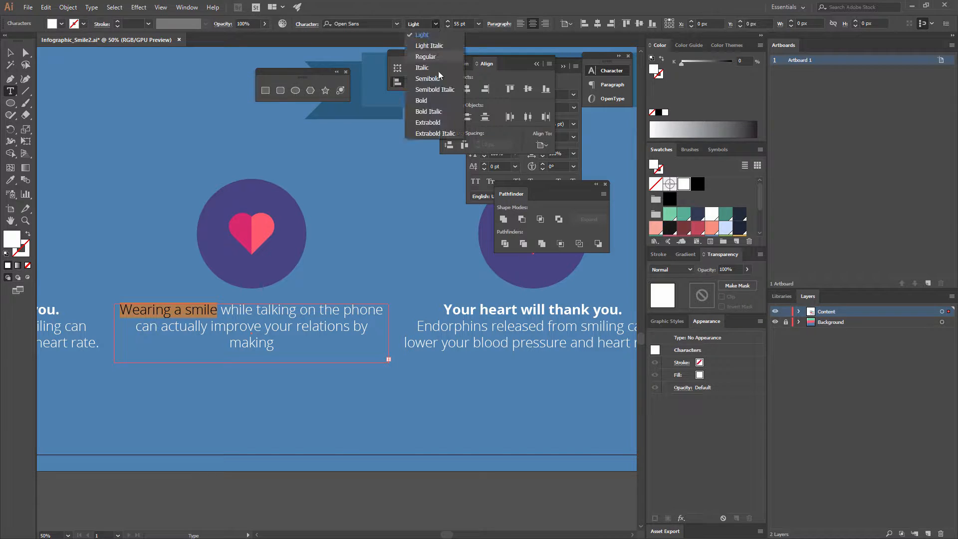
{"action": "left_click", "coordinate": [425, 103]}
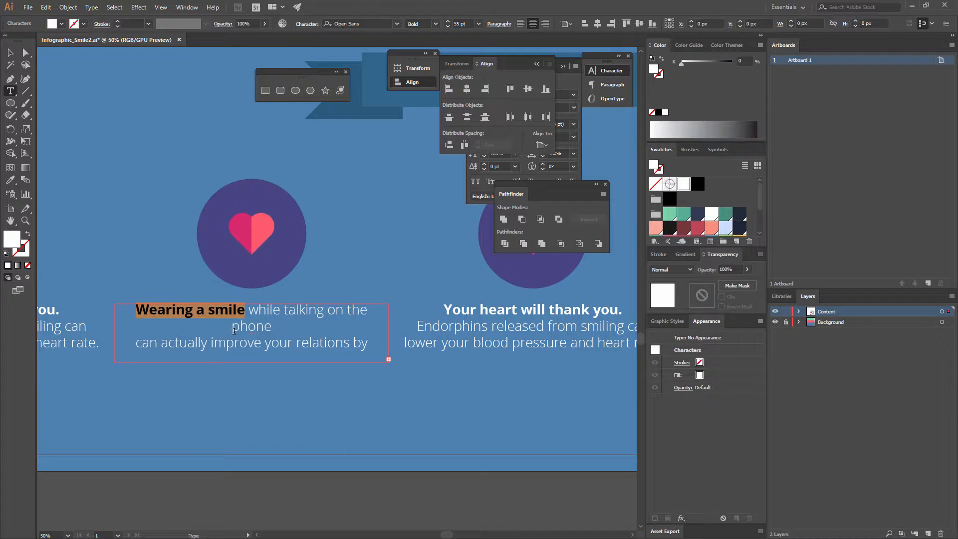
Remove the line breaks before "can actually" and "the tone" in the second fact and extend its text frame downward to fit the whole sentence.
{"action": "left_click", "coordinate": [137, 345]}
{"action": "key", "text": "BackSpace"}
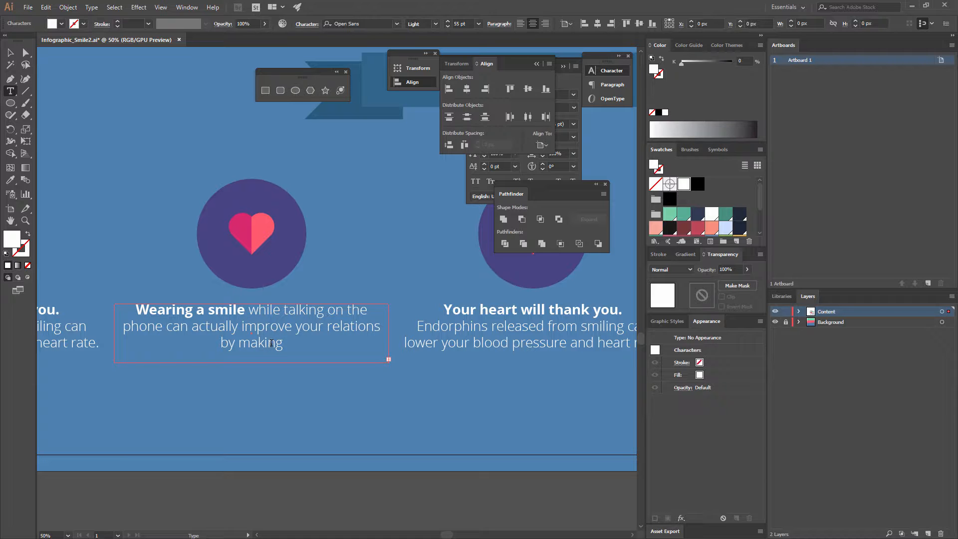
{"action": "key", "text": "Escape"}
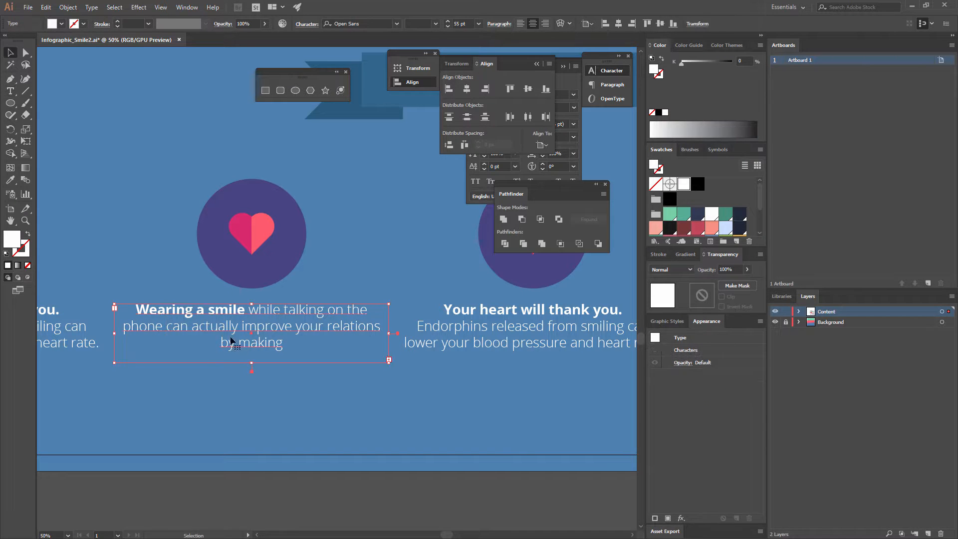
{"action": "left_click_drag", "start_coordinate": [252, 363], "coordinate": [254, 381]}
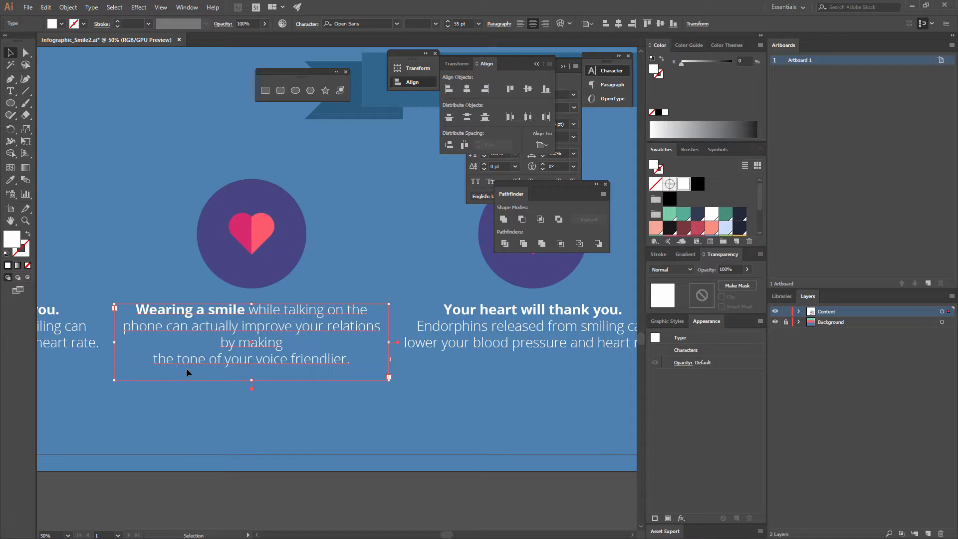
{"action": "double_click", "coordinate": [152, 360]}
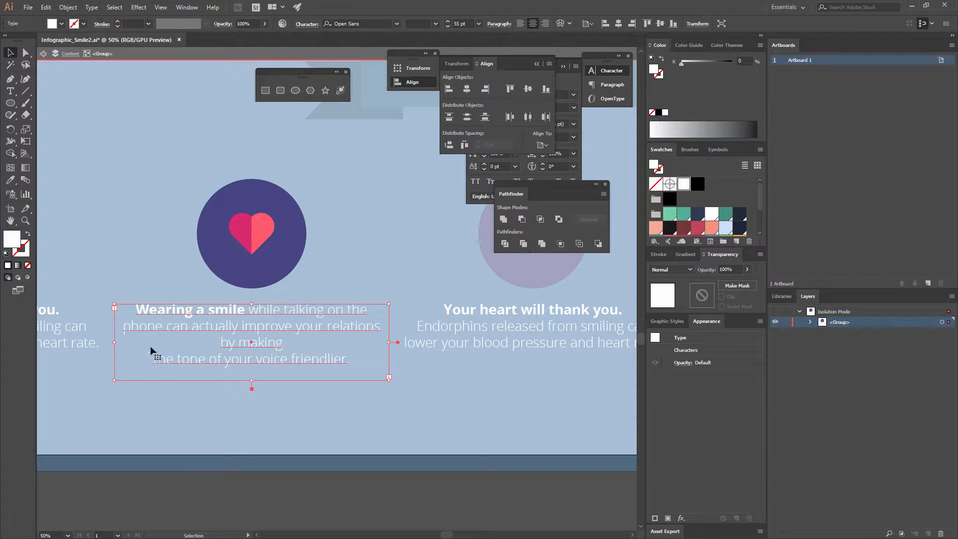
{"action": "double_click", "coordinate": [97, 92]}
{"action": "double_click", "coordinate": [218, 368]}
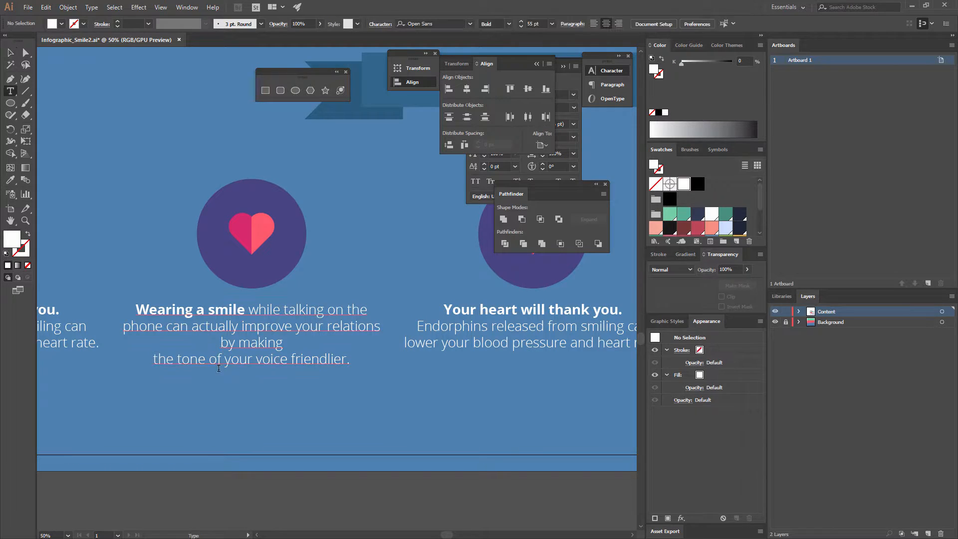
{"action": "left_click", "coordinate": [154, 361]}
{"action": "key", "text": "BackSpace"}
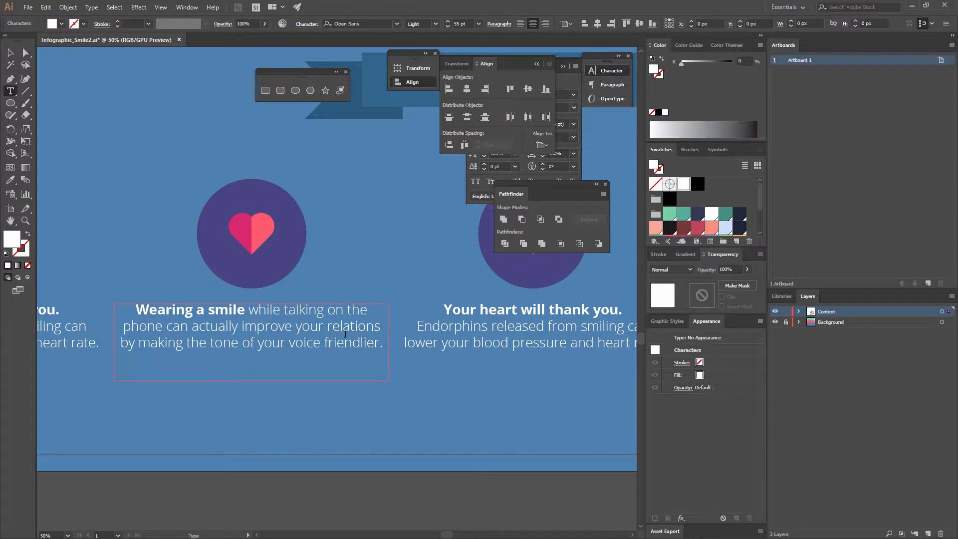
Set the words "voice friendlier." at the end of the second fact to Bold.
{"action": "left_click_drag", "start_coordinate": [289, 344], "coordinate": [386, 348]}
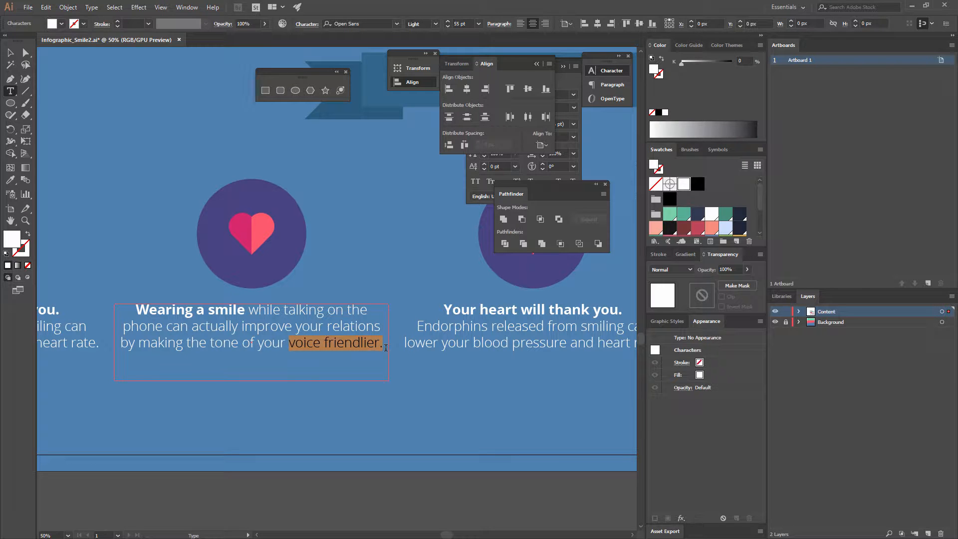
{"action": "left_click", "coordinate": [435, 24]}
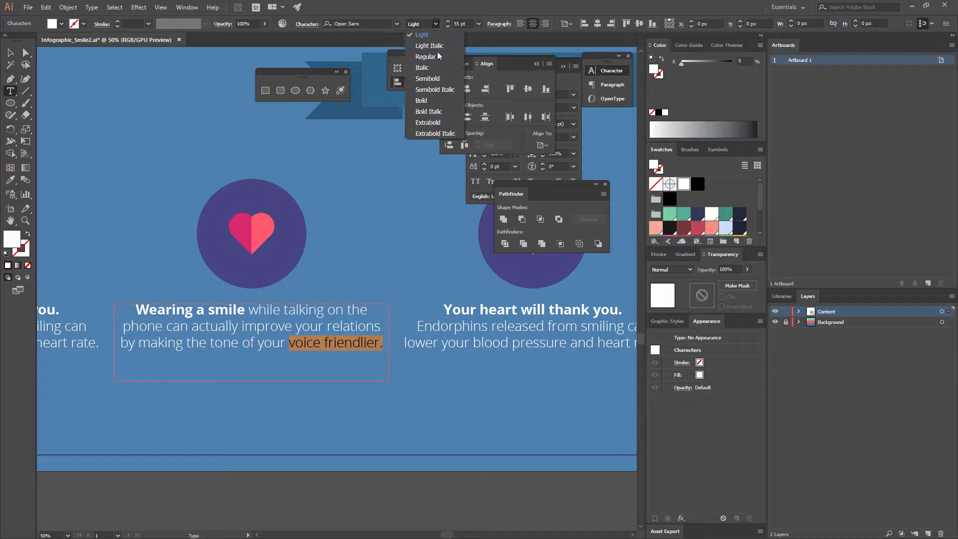
{"action": "left_click", "coordinate": [422, 100]}
{"action": "left_click", "coordinate": [238, 354]}
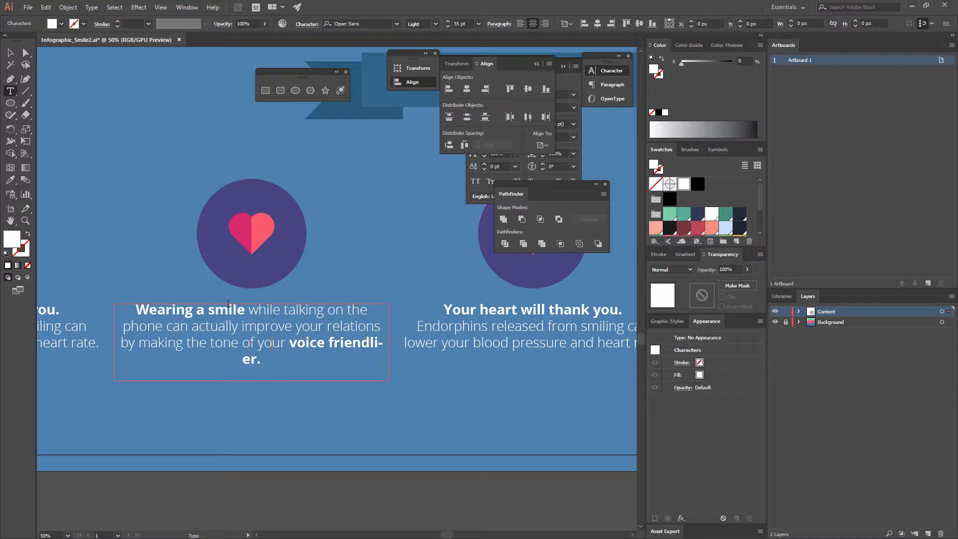
{"action": "left_click", "coordinate": [10, 52]}
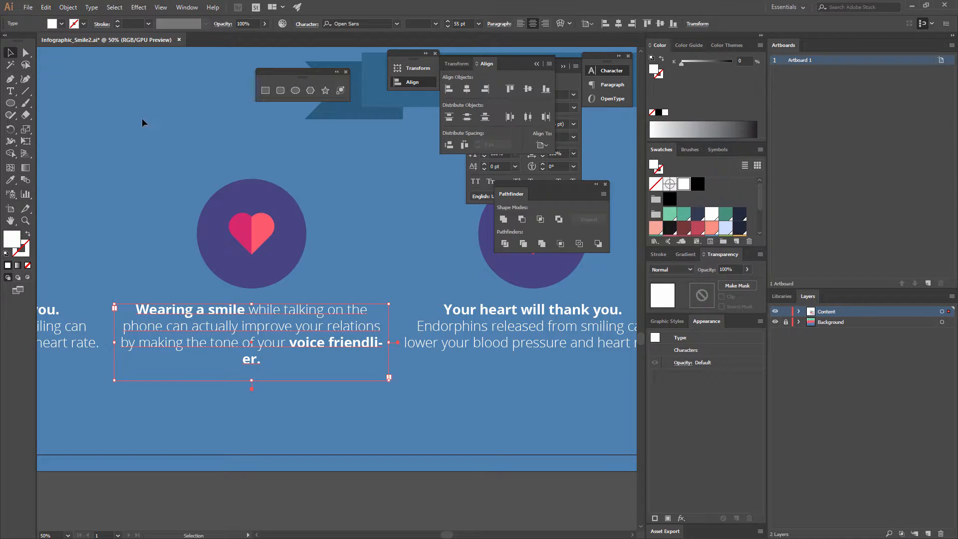
{"action": "left_click", "coordinate": [244, 137]}
Insert a line break before "voice friendlier." so the phrase sits on its own line in the second fact.
{"action": "key", "text": "ctrl+minus"}
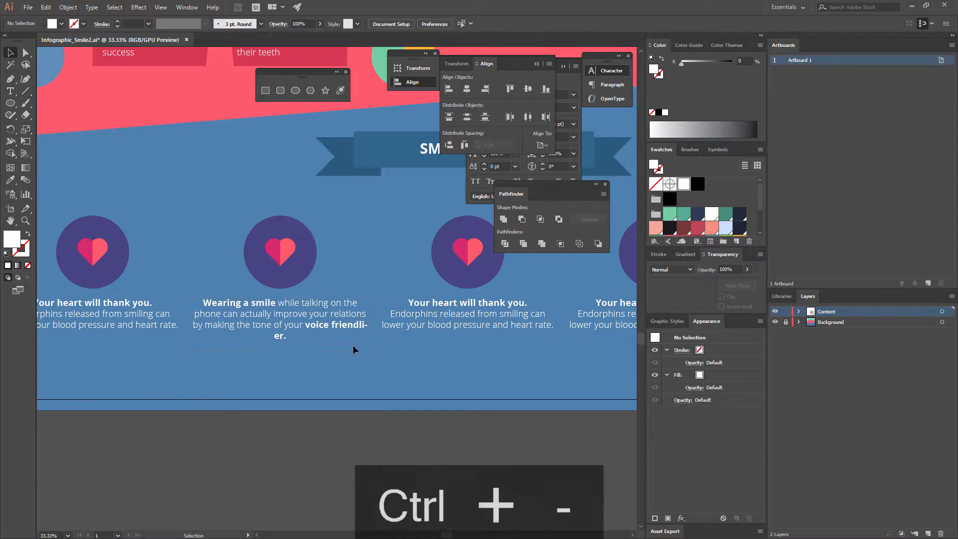
{"action": "double_click", "coordinate": [314, 325]}
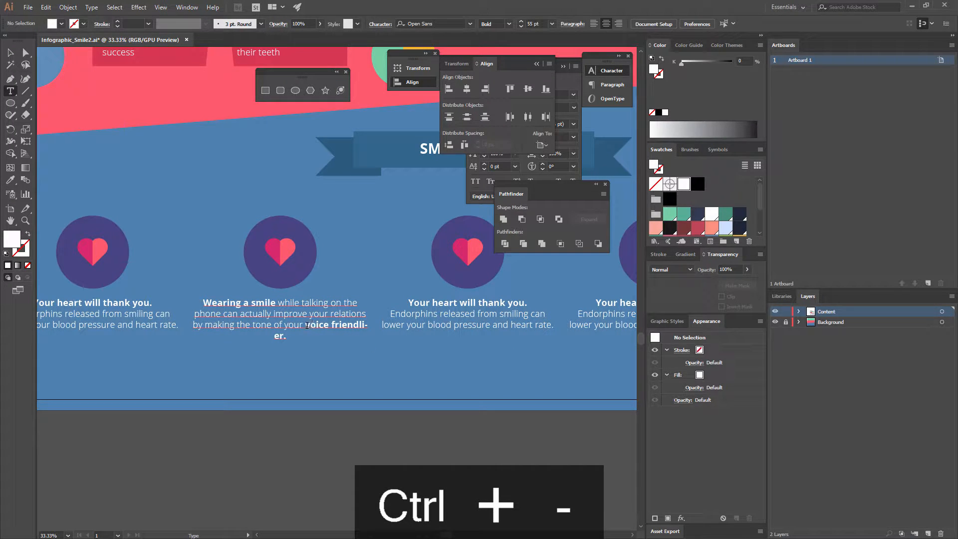
{"action": "left_click", "coordinate": [306, 326]}
{"action": "key", "text": "Return"}
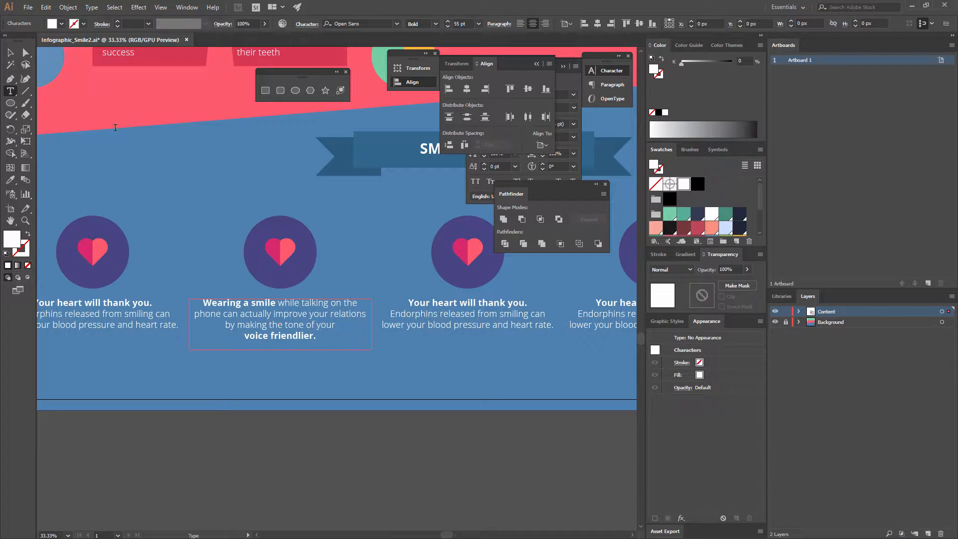
{"action": "left_click", "coordinate": [10, 52]}
{"action": "left_click", "coordinate": [197, 221]}
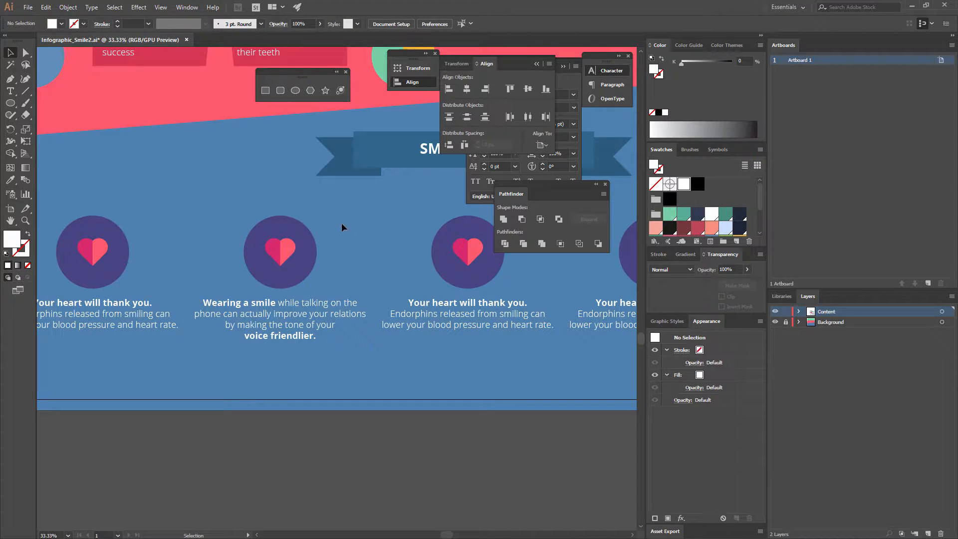
Cut the heart icon out of the second fact's group, leaving its purple circle empty.
{"action": "double_click", "coordinate": [289, 249]}
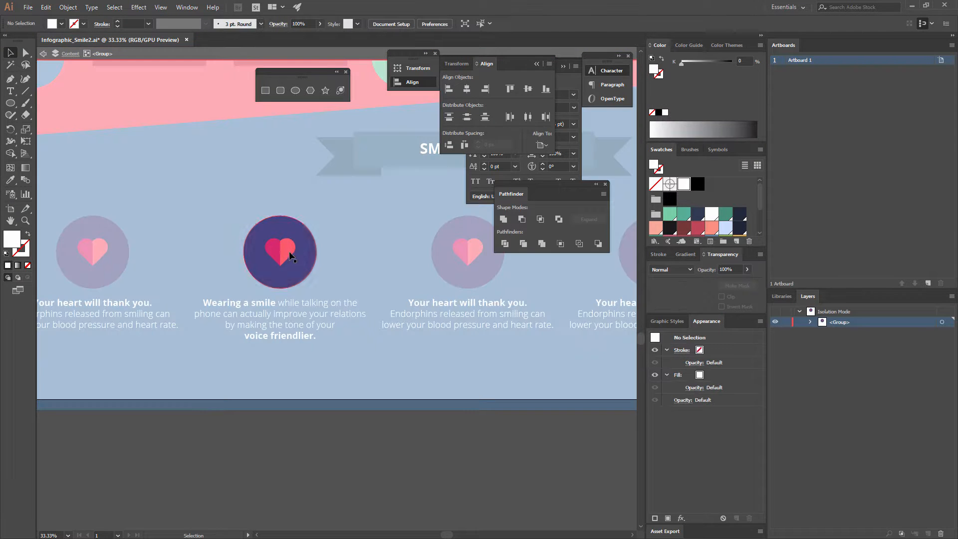
{"action": "left_click", "coordinate": [280, 247]}
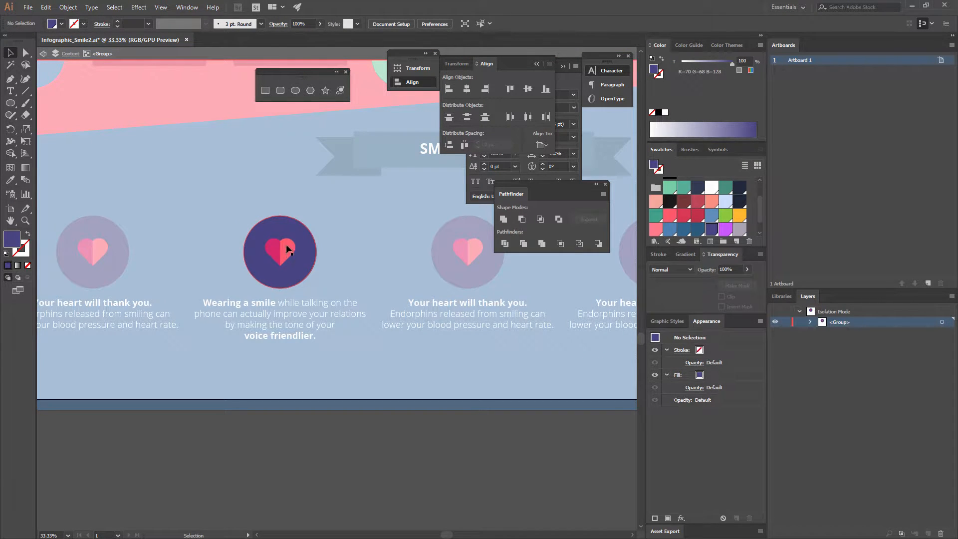
{"action": "left_click", "coordinate": [287, 238], "text": "shift"}
{"action": "key", "text": "ctrl+x"}
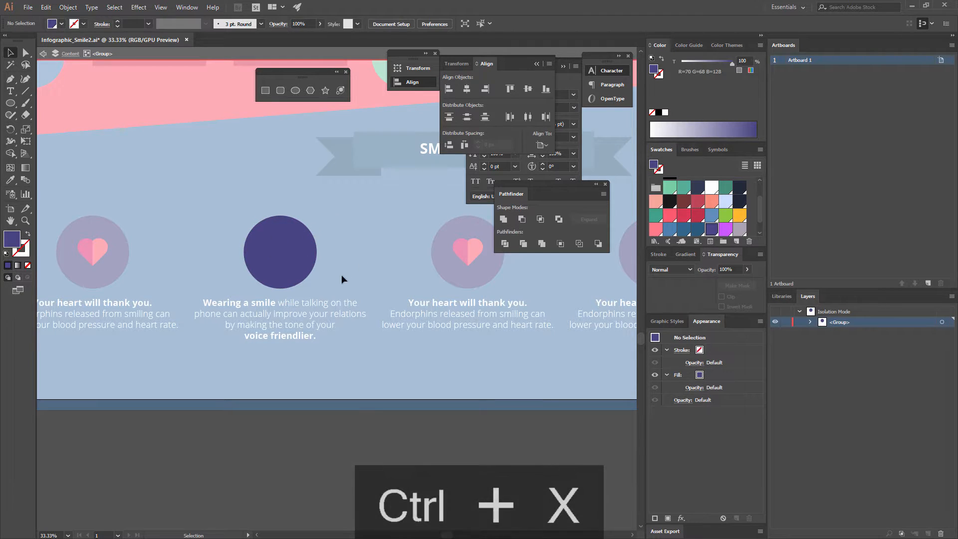
{"action": "double_click", "coordinate": [343, 260]}
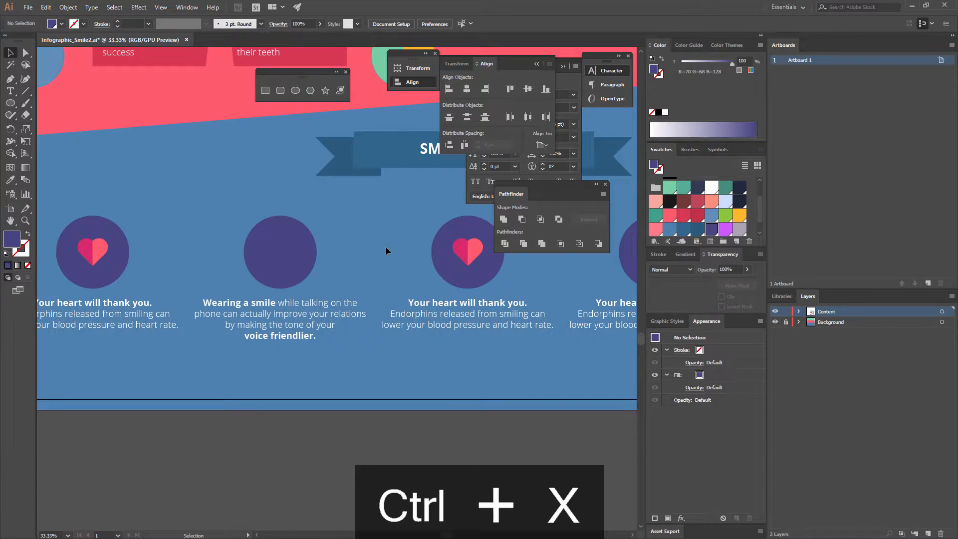
Cut the heart icon out of the third fact's group, leaving its purple circle empty.
{"action": "left_click_drag", "start_coordinate": [385, 250], "coordinate": [263, 248]}
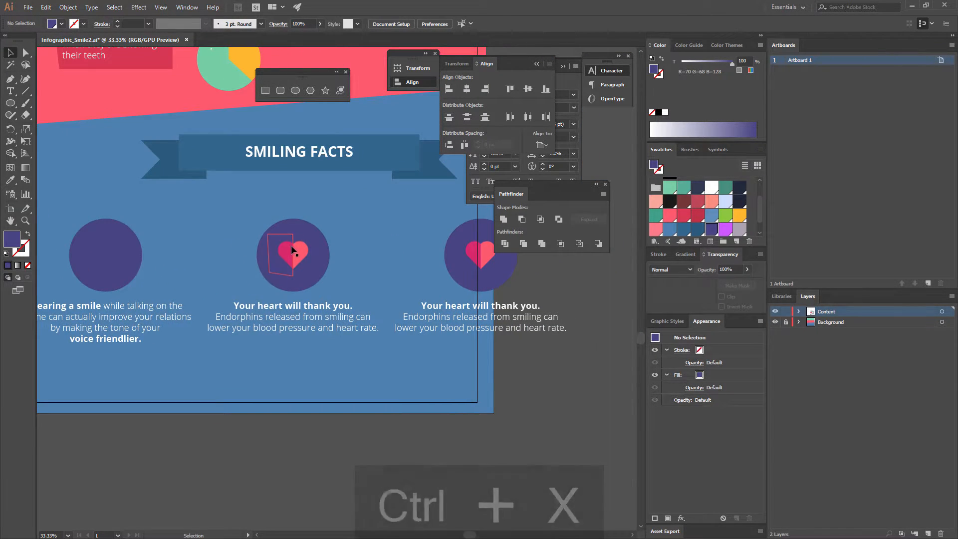
{"action": "double_click", "coordinate": [308, 249]}
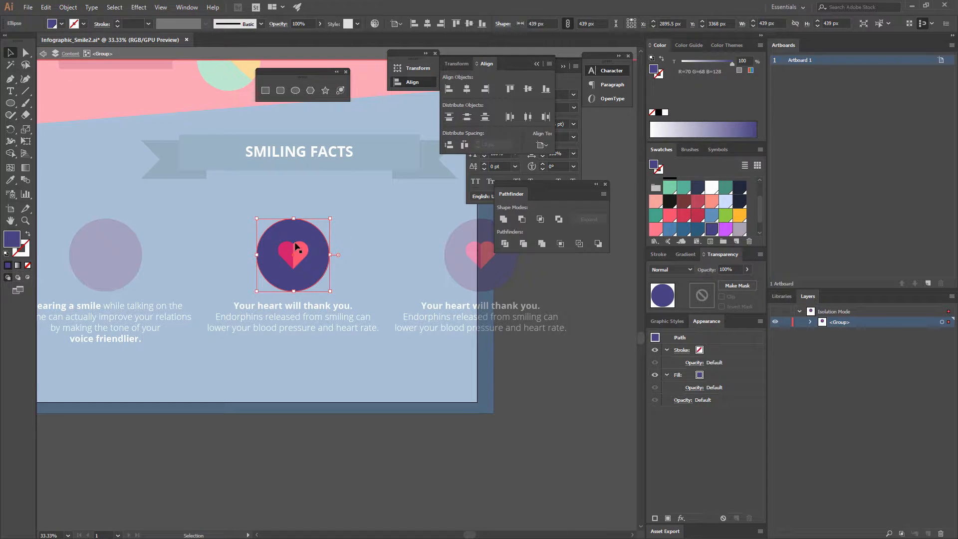
{"action": "left_click", "coordinate": [296, 247]}
{"action": "key", "text": "ctrl+x"}
{"action": "key", "text": "Escape"}
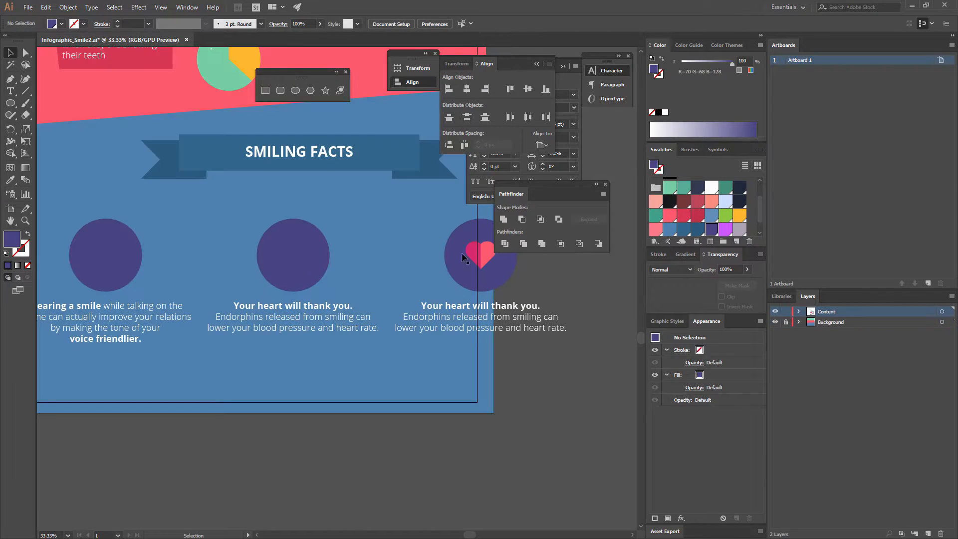
Cut the heart icon out of the fourth fact's group, leaving its purple circle empty.
{"action": "left_click", "coordinate": [467, 255]}
{"action": "double_click", "coordinate": [479, 252]}
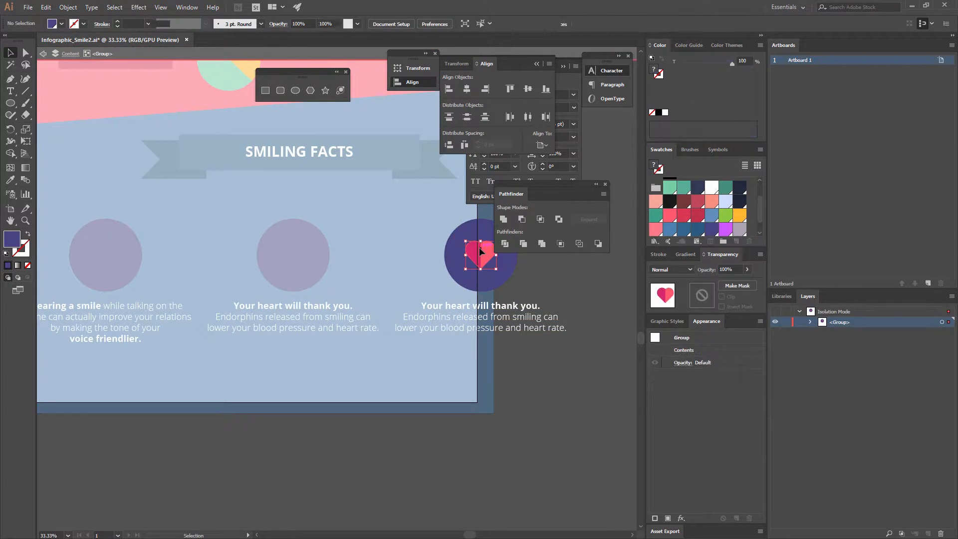
{"action": "key", "text": "ctrl+x"}
{"action": "key", "text": "Escape"}
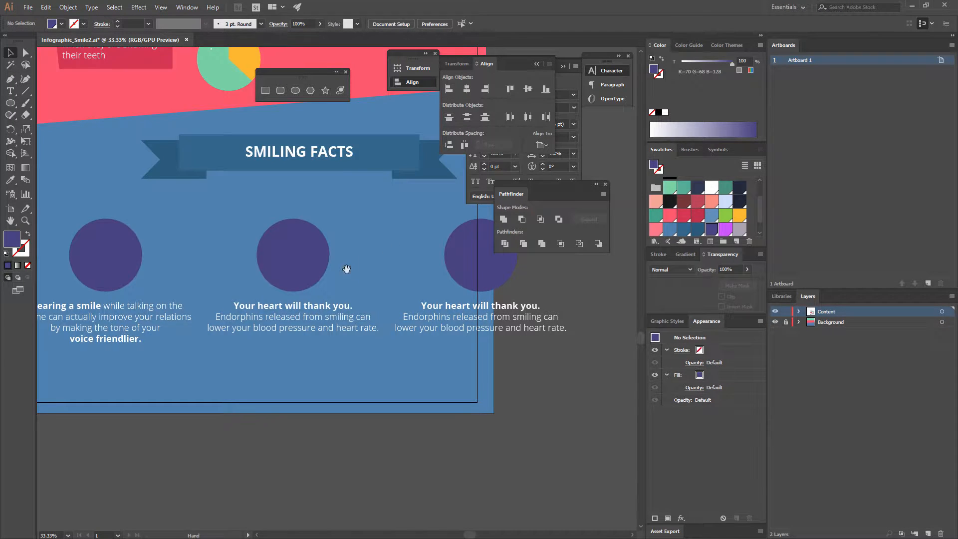
Replace the third fact's text with the copied "On average, women smile 62 times per day" passage and lengthen its text frame to fit.
{"action": "left_click_drag", "start_coordinate": [347, 269], "coordinate": [316, 239]}
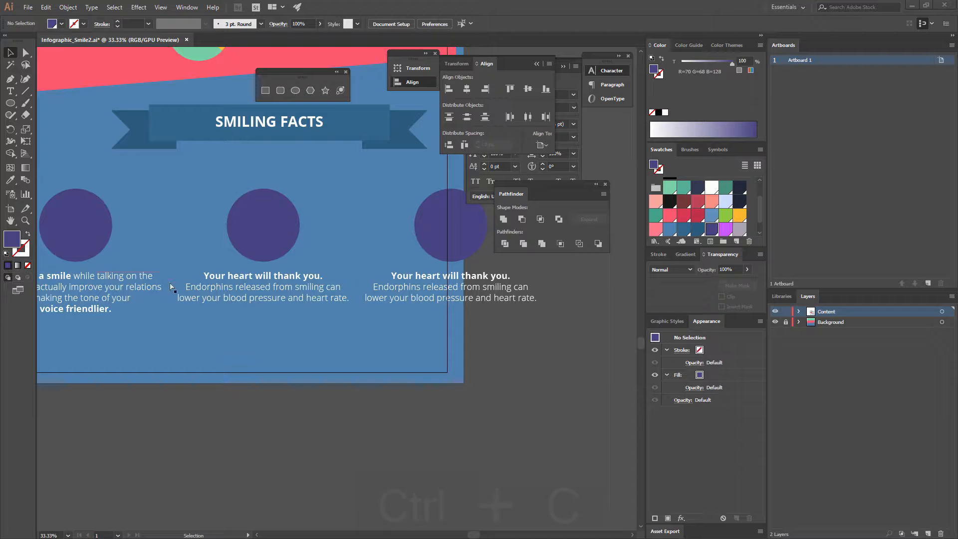
{"action": "key", "text": "t"}
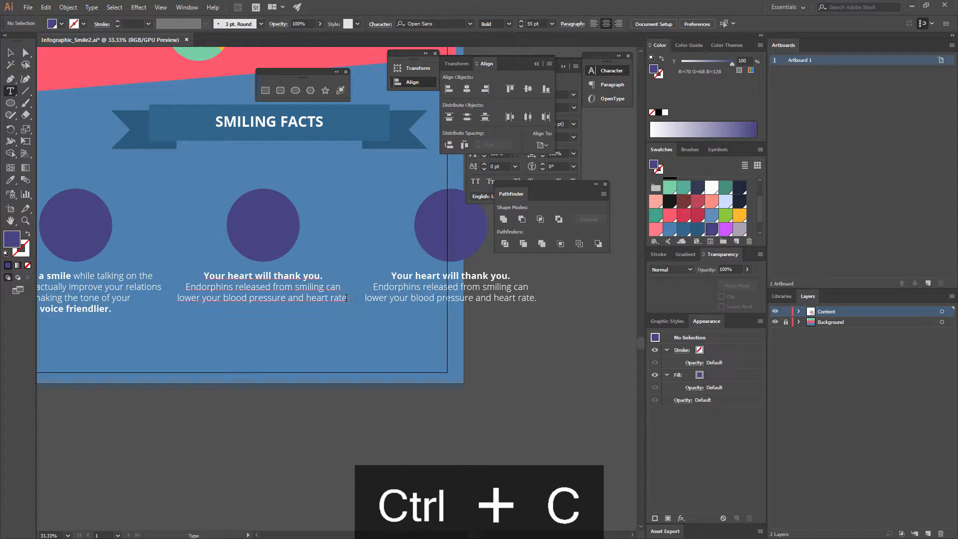
{"action": "left_click_drag", "start_coordinate": [347, 298], "coordinate": [176, 272]}
{"action": "key", "text": "BackSpace"}
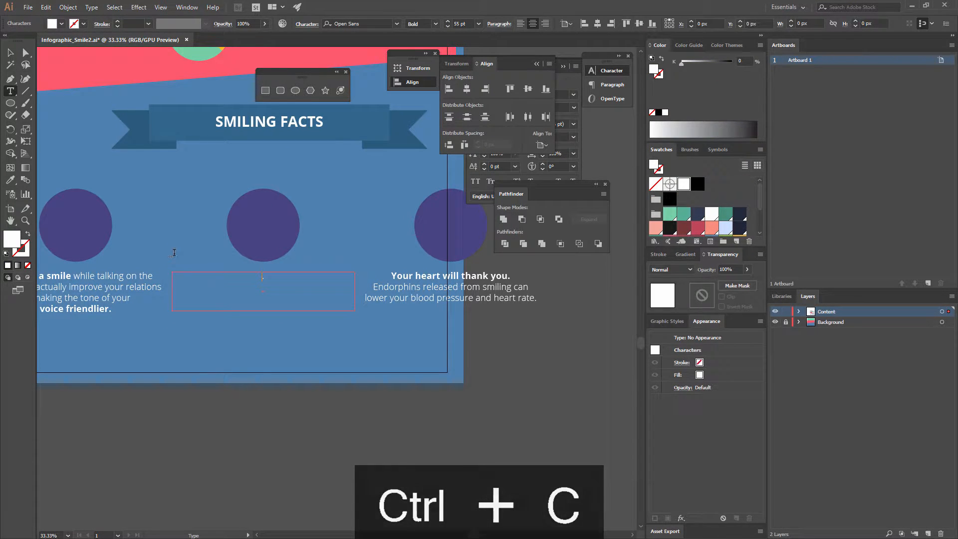
{"action": "key", "text": "ctrl+v"}
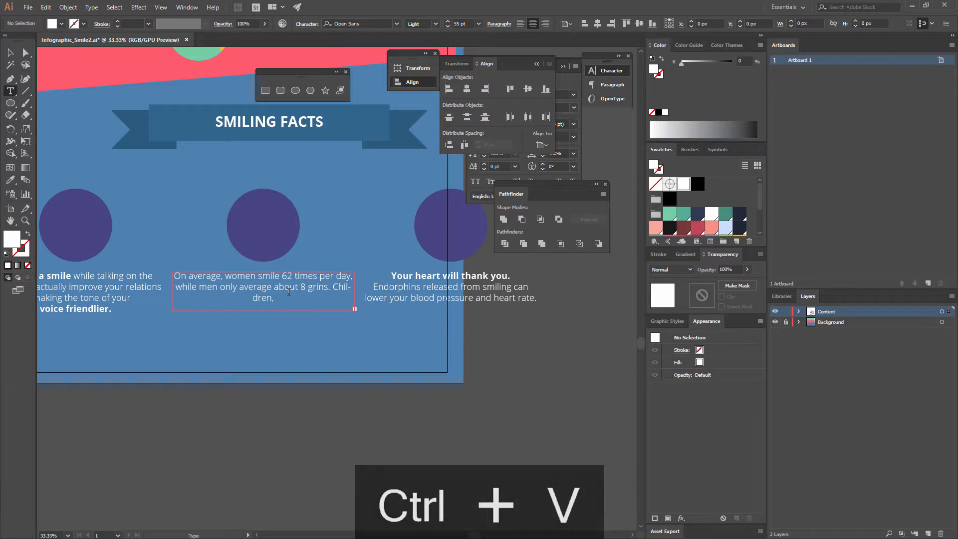
{"action": "left_click", "coordinate": [10, 53]}
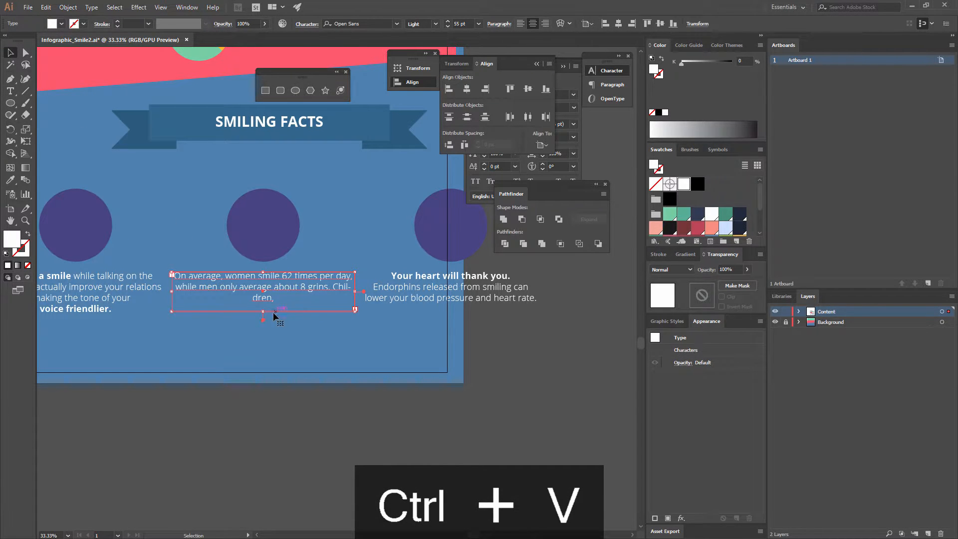
{"action": "left_click_drag", "start_coordinate": [264, 311], "coordinate": [263, 328]}
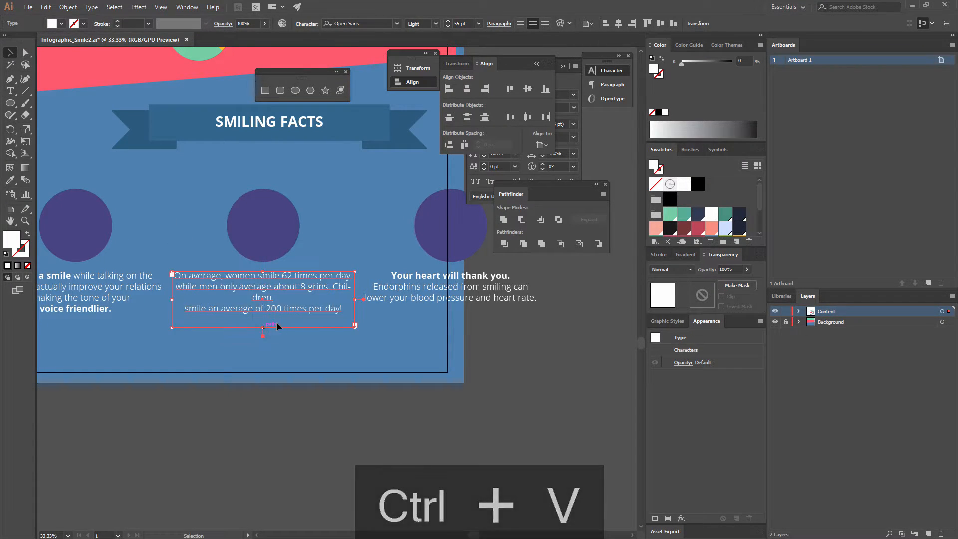
Remove the line break before "smile an average of 200 times per day!" in the third fact.
{"action": "double_click", "coordinate": [187, 313]}
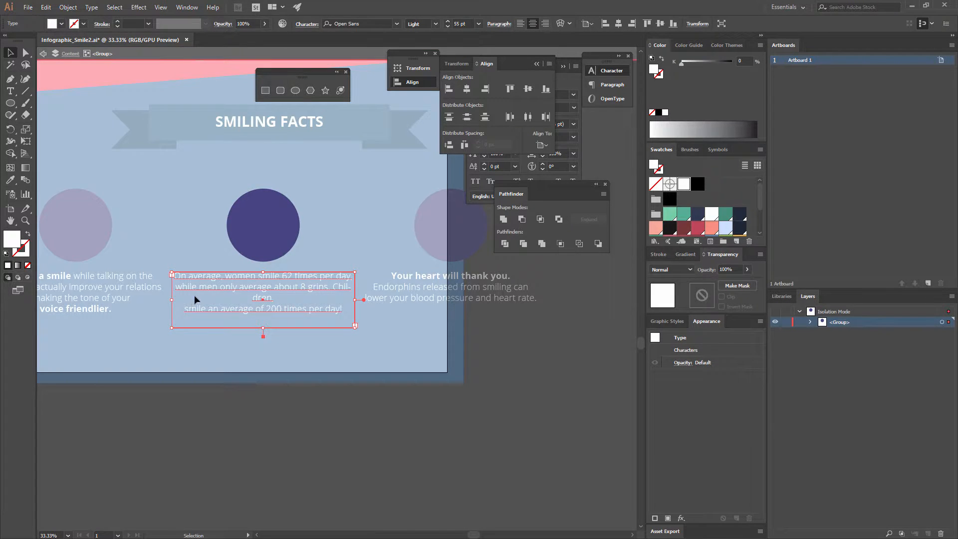
{"action": "key", "text": "ctrl+equal"}
{"action": "double_click", "coordinate": [302, 362]}
{"action": "key", "text": "t"}
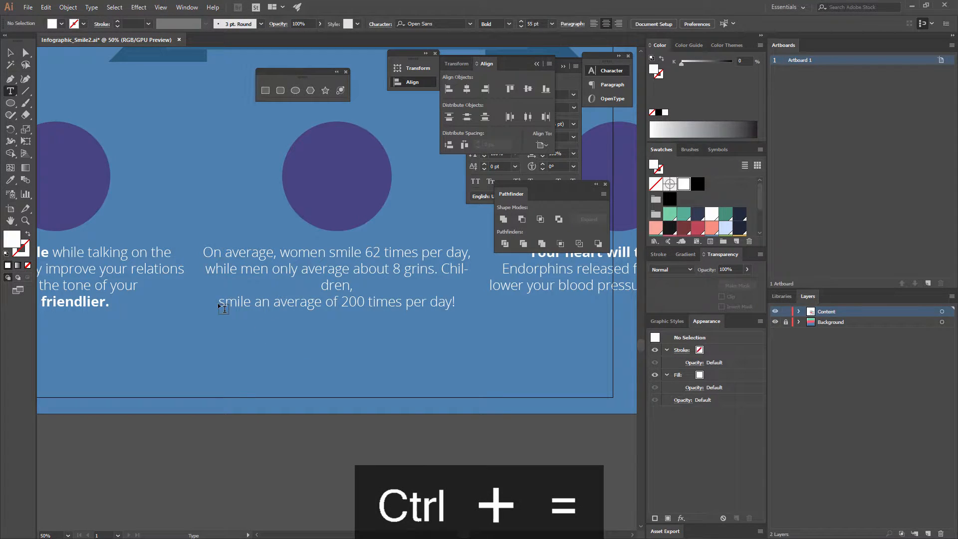
{"action": "left_click", "coordinate": [221, 302]}
{"action": "key", "text": "BackSpace"}
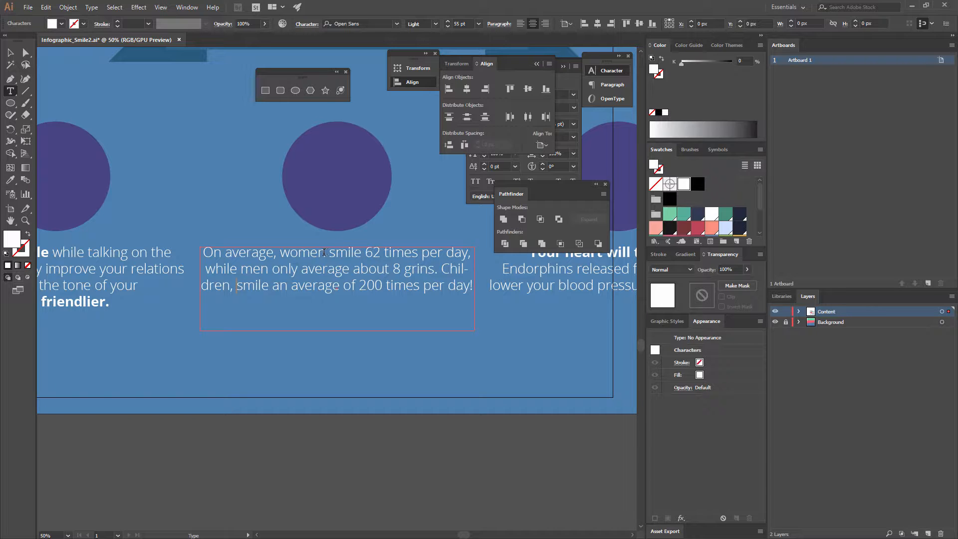
Set the words "women" and "62" in the third fact to Bold.
{"action": "left_click_drag", "start_coordinate": [324, 252], "coordinate": [282, 253]}
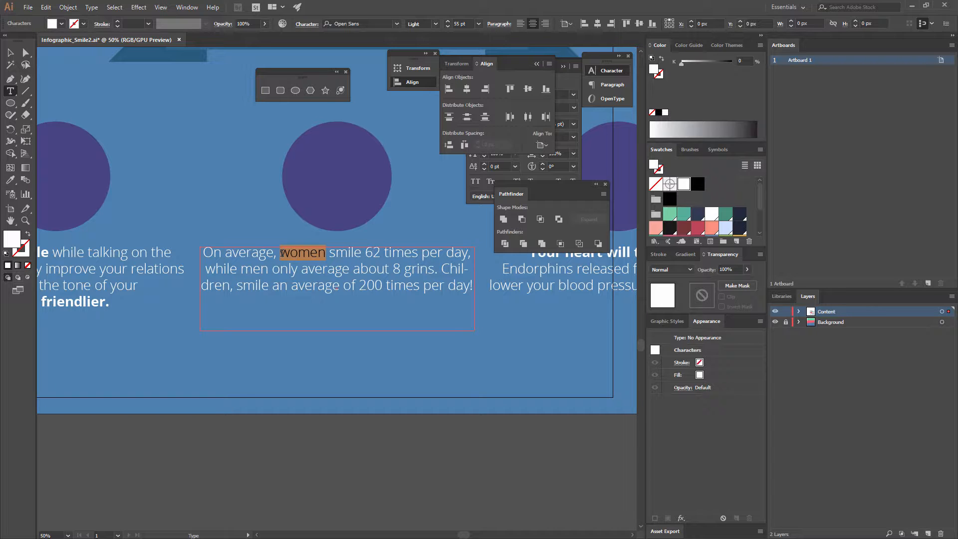
{"action": "left_click", "coordinate": [436, 24]}
{"action": "left_click", "coordinate": [431, 106]}
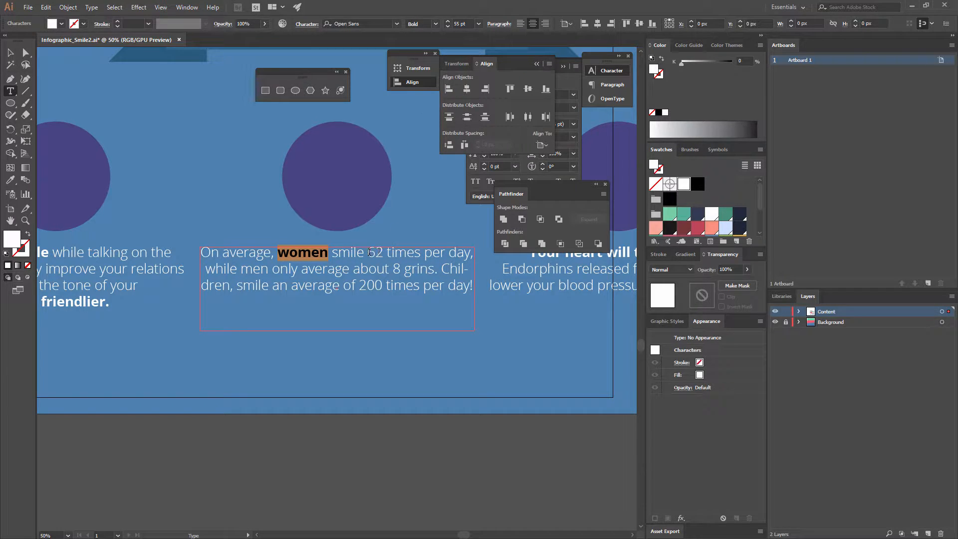
{"action": "left_click_drag", "start_coordinate": [369, 252], "coordinate": [388, 255]}
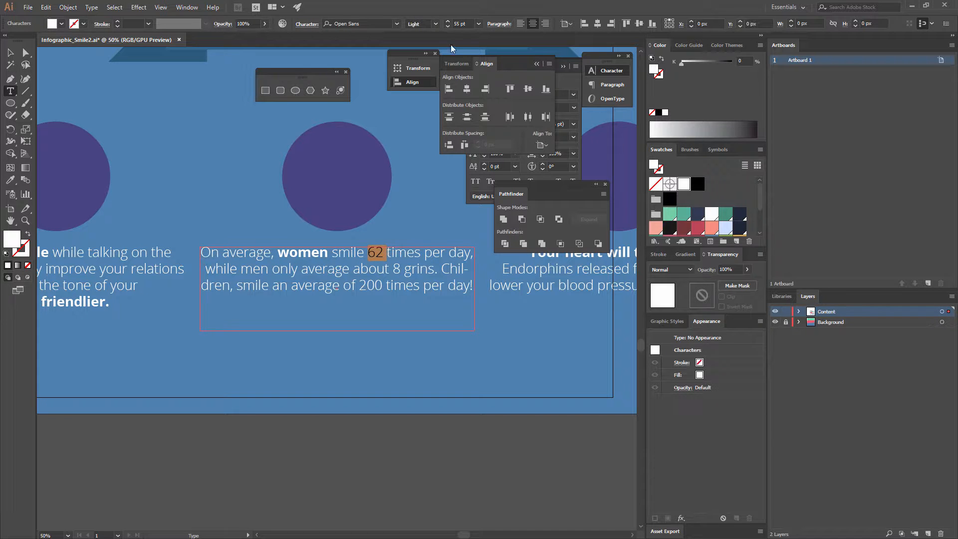
{"action": "left_click", "coordinate": [435, 26]}
{"action": "left_click", "coordinate": [429, 101]}
Set the words "men" and "8" in the third fact to Bold.
{"action": "left_click", "coordinate": [308, 275]}
{"action": "left_click_drag", "start_coordinate": [268, 271], "coordinate": [245, 271]}
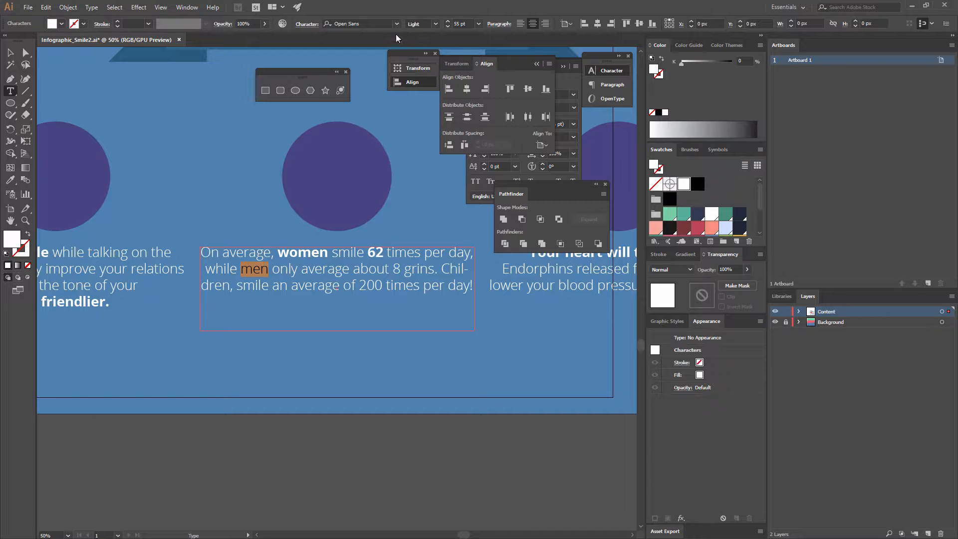
{"action": "left_click", "coordinate": [436, 25]}
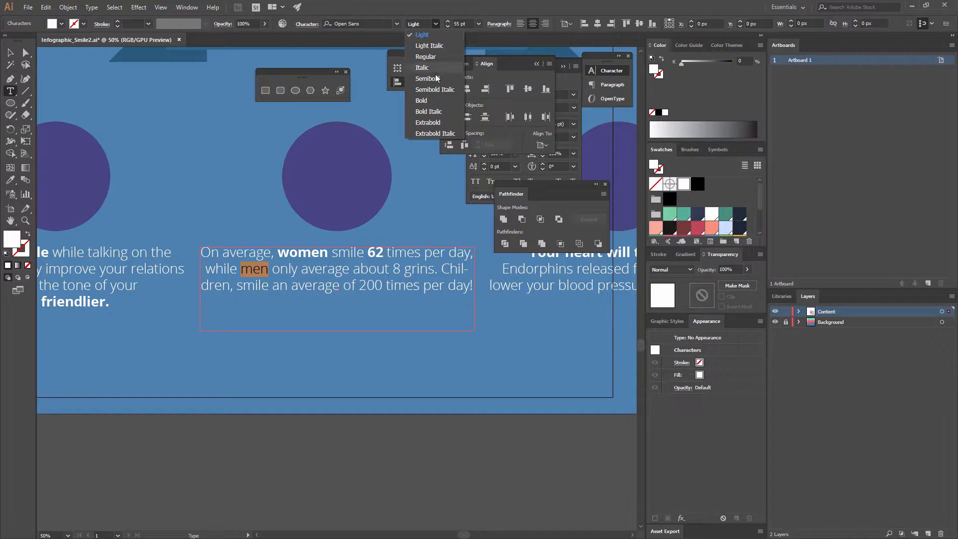
{"action": "left_click", "coordinate": [433, 104]}
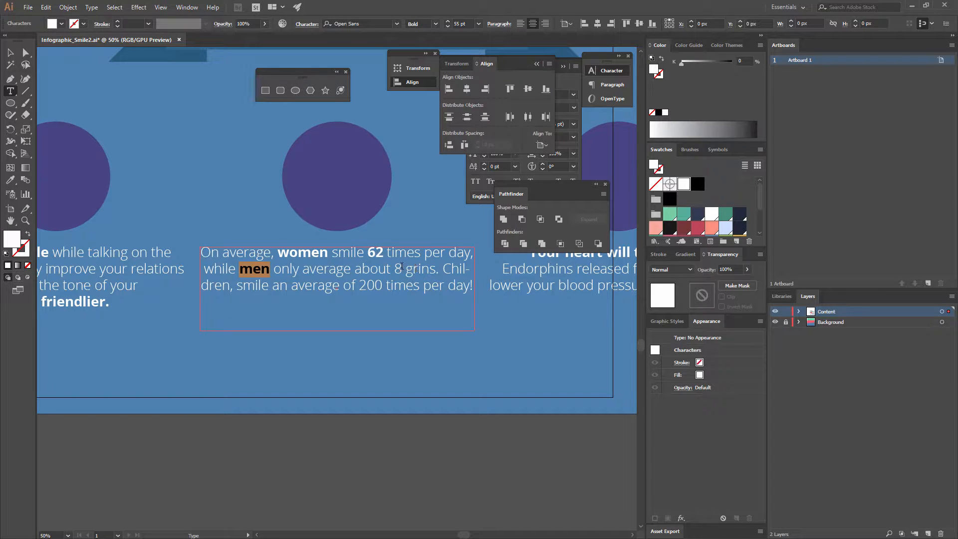
{"action": "left_click_drag", "start_coordinate": [402, 267], "coordinate": [396, 269]}
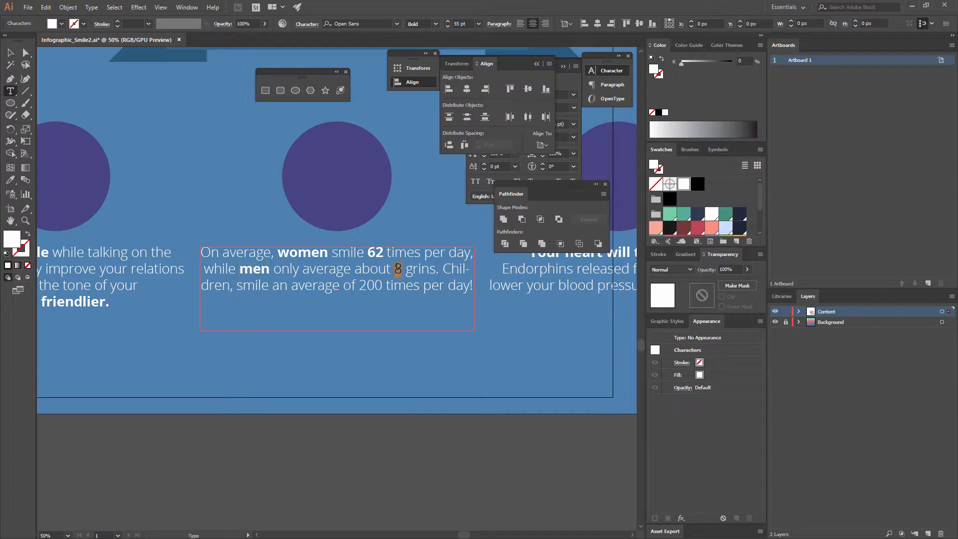
{"action": "left_click", "coordinate": [436, 24]}
{"action": "left_click", "coordinate": [433, 102]}
Set "Children" in the third fact to Bold and insert a line break before it.
{"action": "left_click_drag", "start_coordinate": [443, 267], "coordinate": [229, 286]}
{"action": "left_click", "coordinate": [436, 25]}
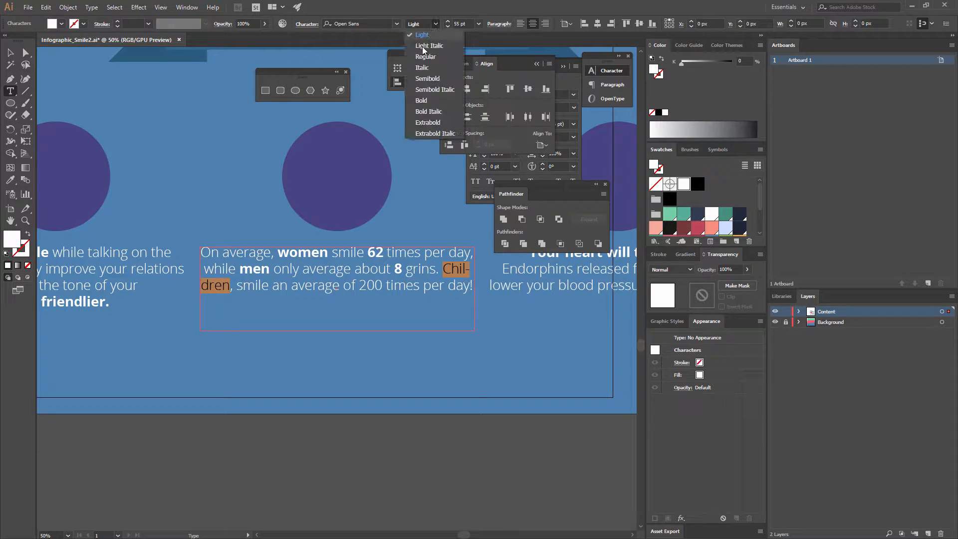
{"action": "left_click", "coordinate": [426, 102]}
{"action": "left_click", "coordinate": [446, 271]}
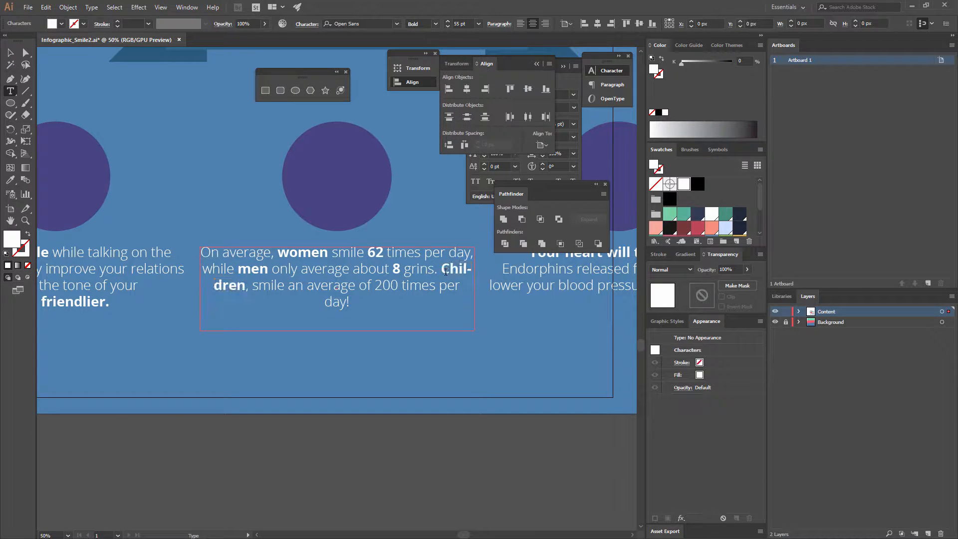
{"action": "key", "text": "Left"}
{"action": "key", "text": "Return"}
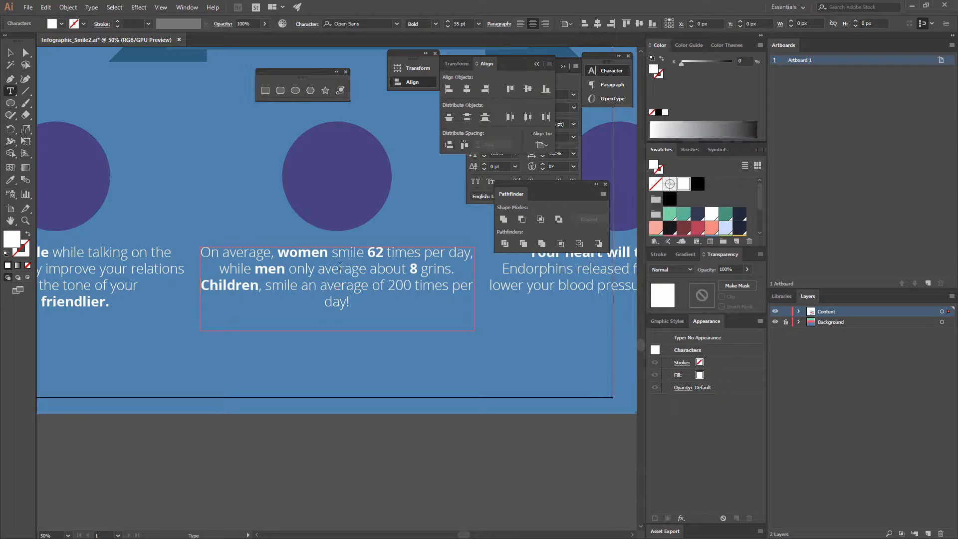
Set the number "200" in the third fact to Bold and deselect the text.
{"action": "left_click_drag", "start_coordinate": [411, 285], "coordinate": [389, 285]}
{"action": "left_click", "coordinate": [436, 24]}
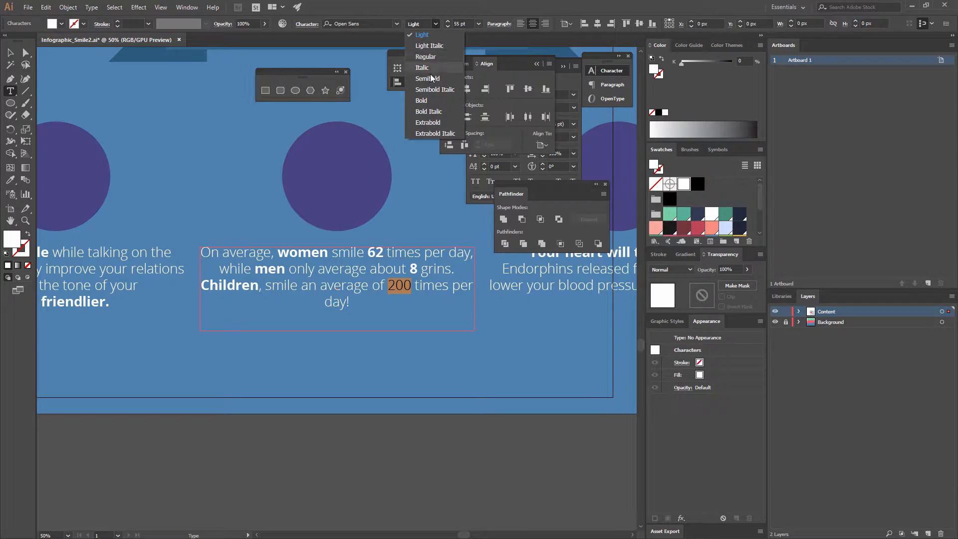
{"action": "left_click", "coordinate": [429, 101]}
{"action": "key", "text": "Escape"}
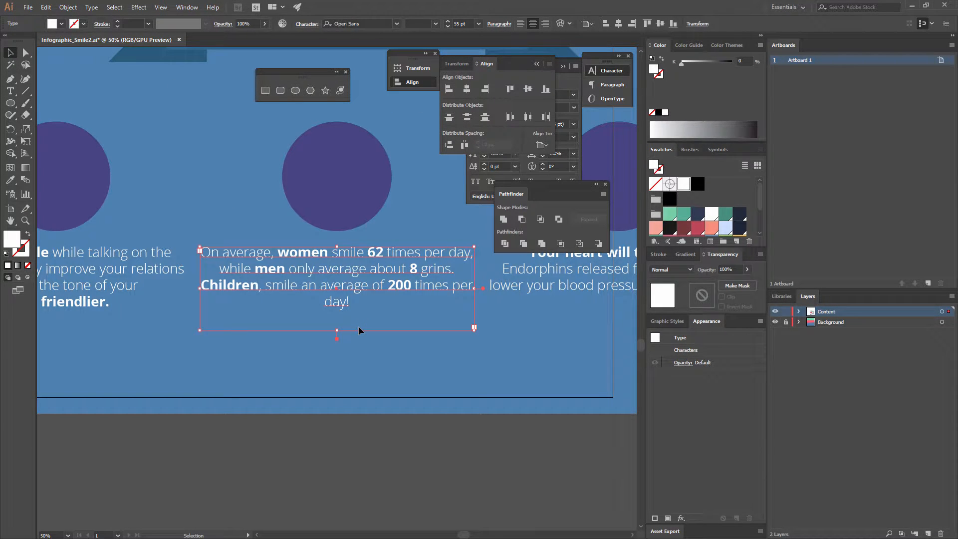
{"action": "left_click", "coordinate": [410, 370]}
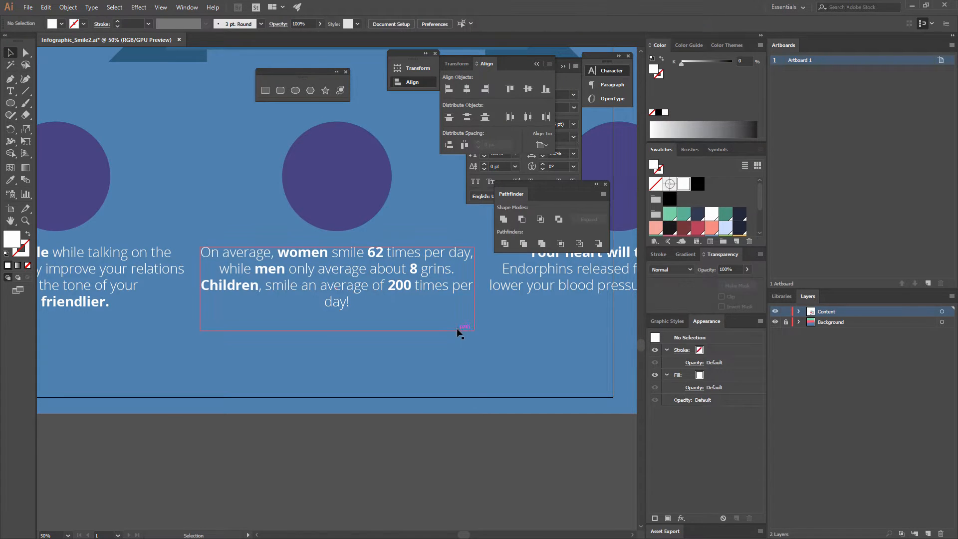
Replace the fourth fact's text with the copied "It only takes 17 facial muscles to smile, whereas frowning takes 43!".
{"action": "left_click_drag", "start_coordinate": [397, 334], "coordinate": [332, 353]}
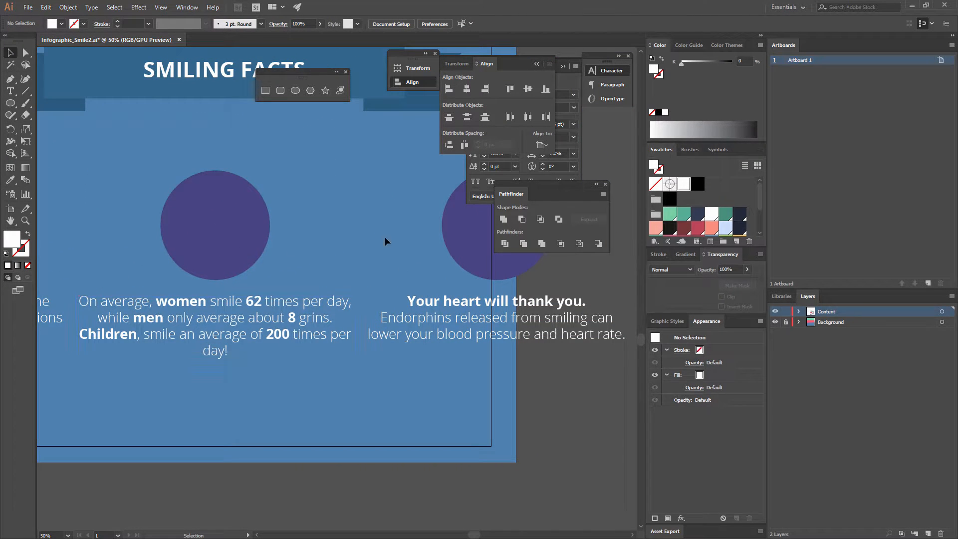
{"action": "left_click_drag", "start_coordinate": [363, 243], "coordinate": [237, 267]}
{"action": "left_click_drag", "start_coordinate": [330, 317], "coordinate": [309, 317]}
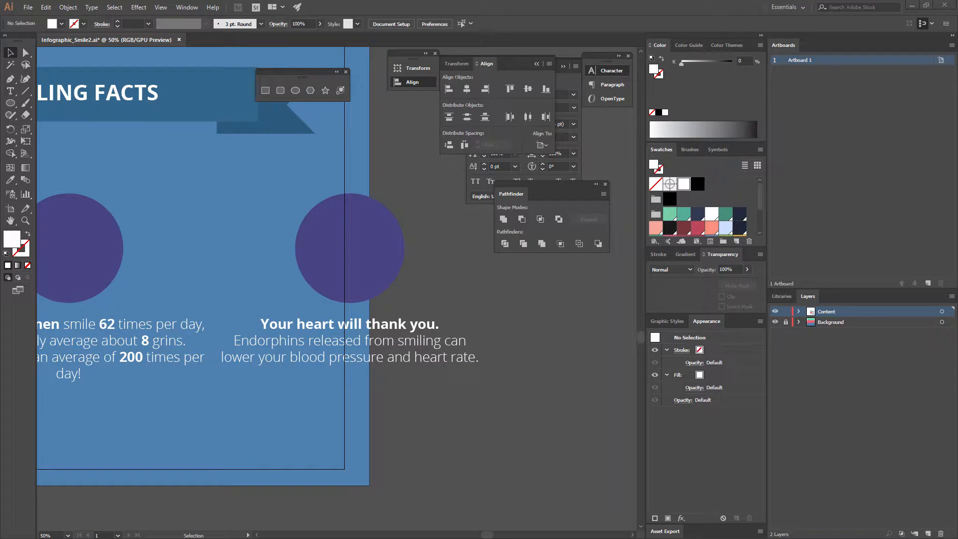
{"action": "key", "text": "ctrl+c"}
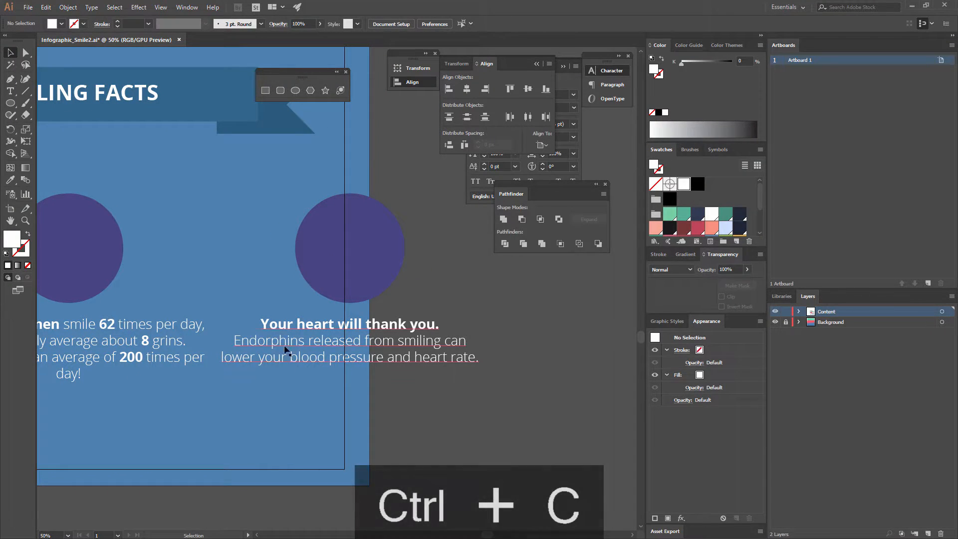
{"action": "key", "text": "t"}
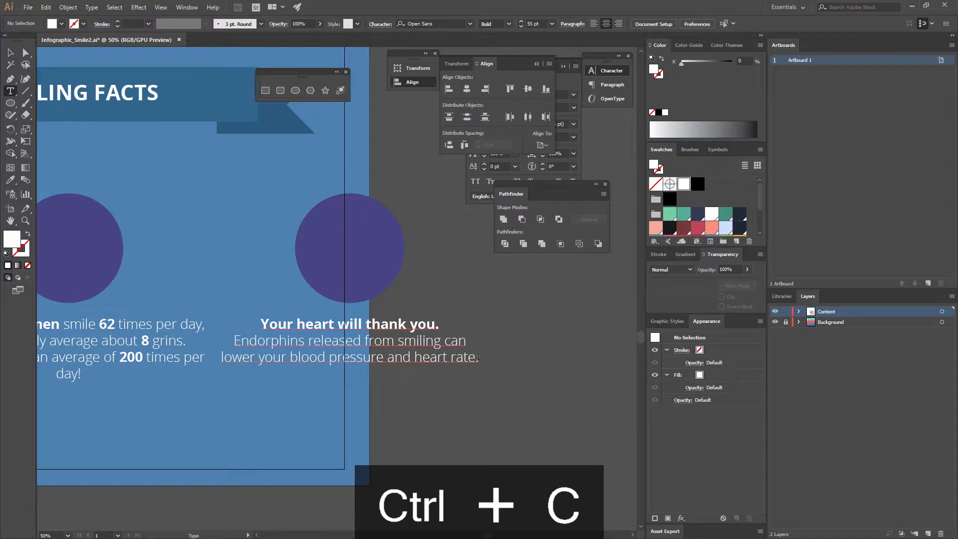
{"action": "left_click_drag", "start_coordinate": [478, 357], "coordinate": [192, 305]}
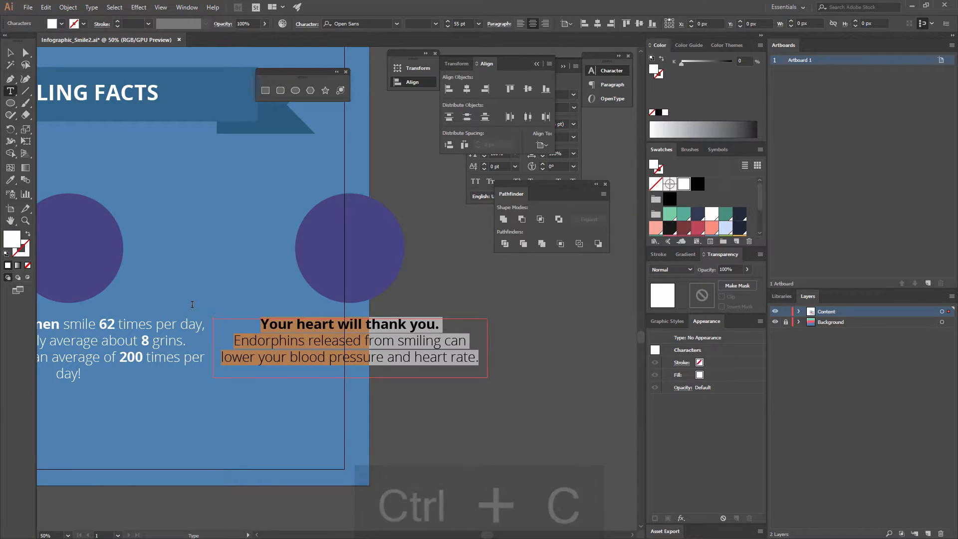
{"action": "key", "text": "ctrl+v"}
Match the fourth fact's text to the light style of the third fact's text with the Eyedropper.
{"action": "left_click_drag", "start_coordinate": [413, 357], "coordinate": [31, 267]}
{"action": "left_click", "coordinate": [10, 180]}
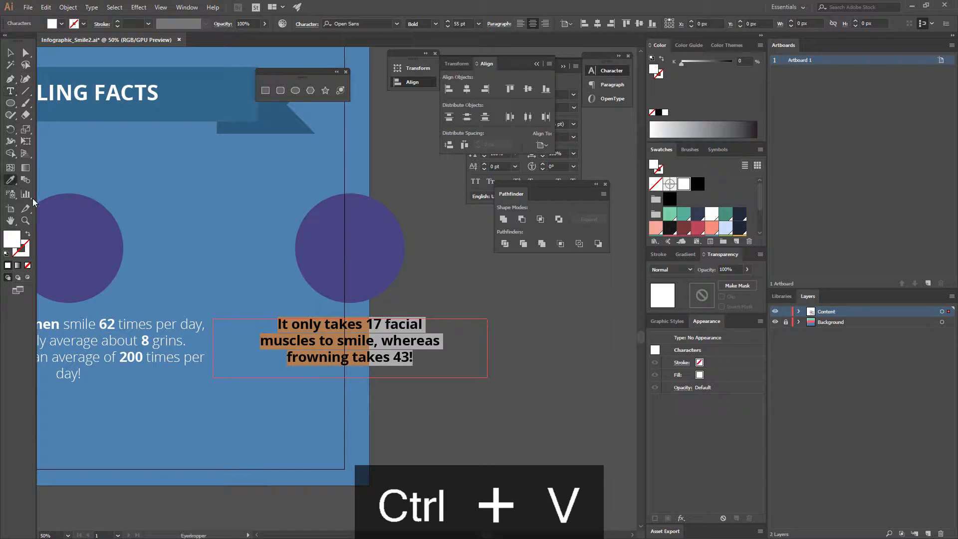
{"action": "left_click", "coordinate": [176, 322]}
{"action": "left_click", "coordinate": [10, 52]}
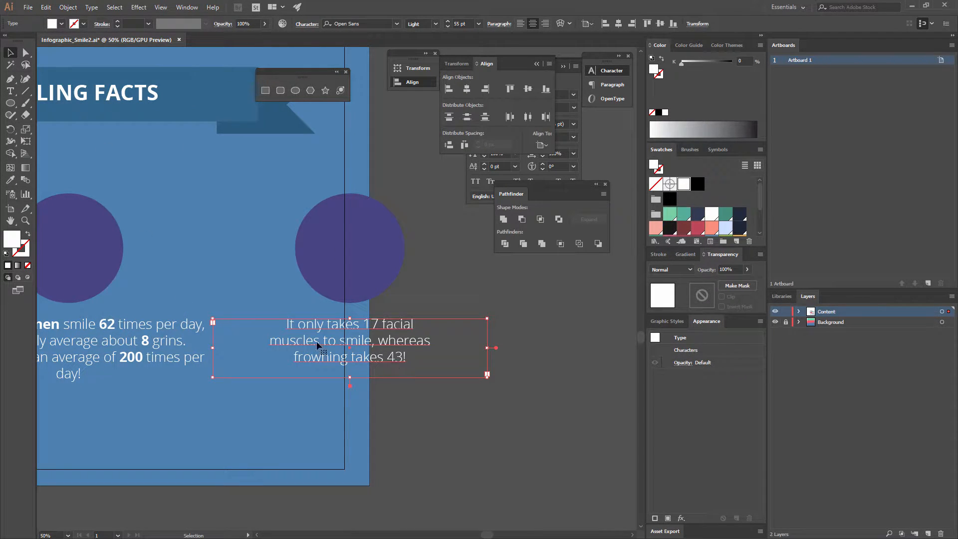
{"action": "double_click", "coordinate": [388, 346]}
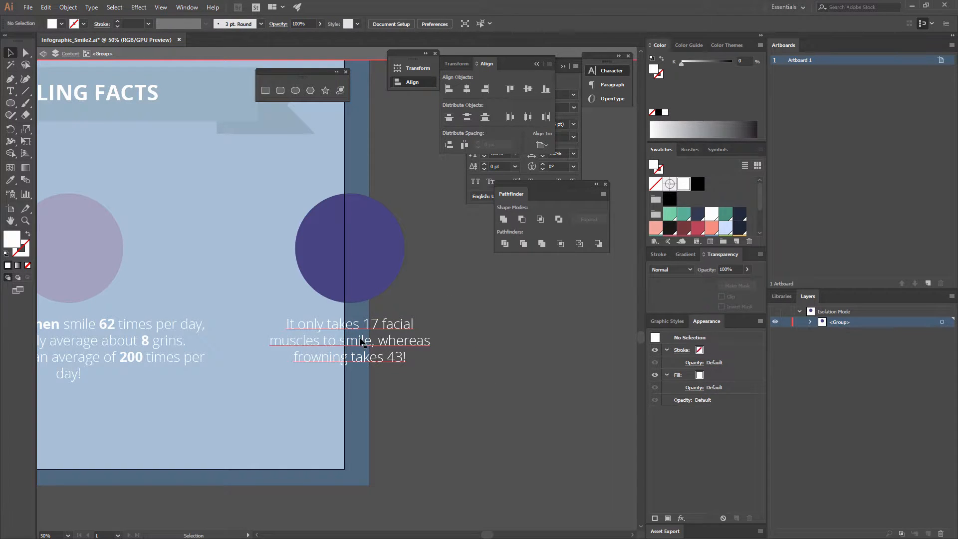
{"action": "double_click", "coordinate": [424, 387]}
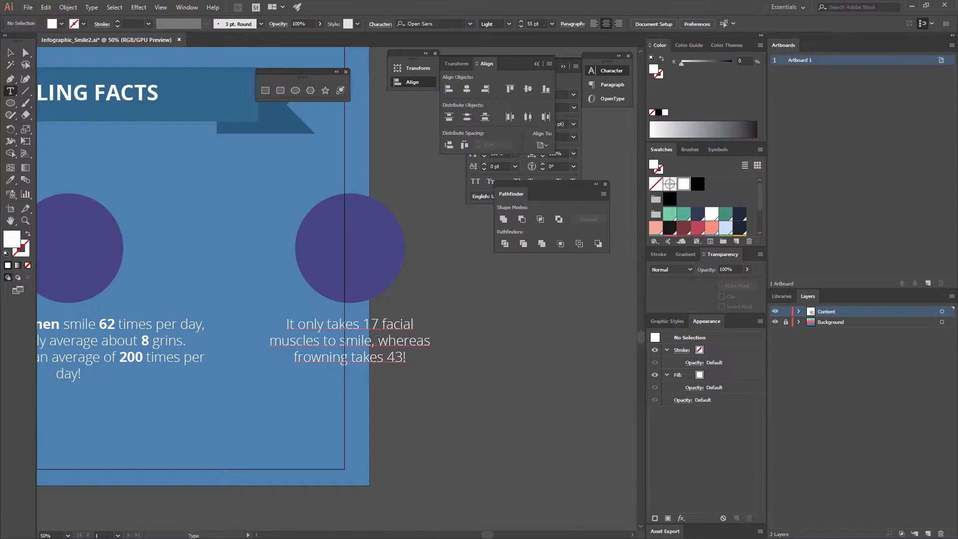
Set the numbers "17" and "43" in the fourth fact to Bold and deselect the text.
{"action": "double_click", "coordinate": [377, 333]}
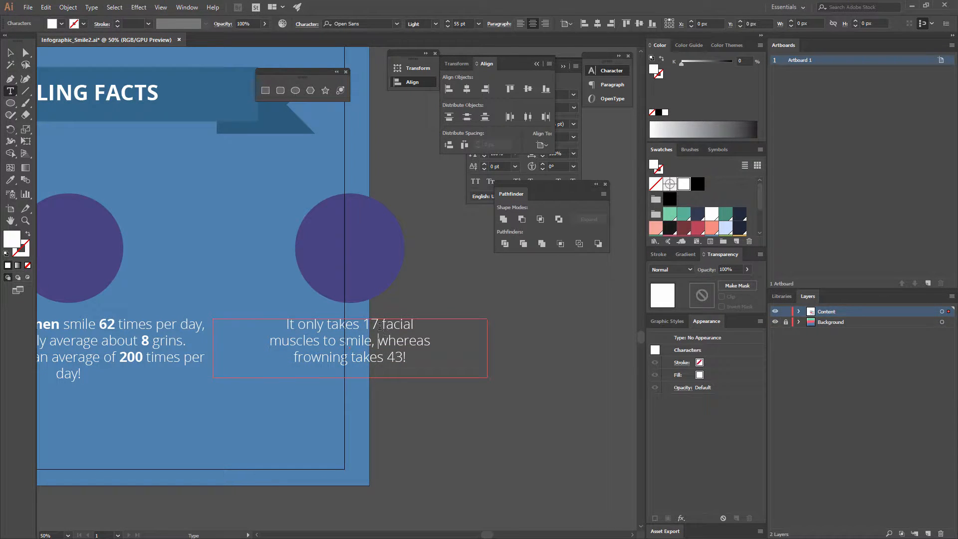
{"action": "left_click_drag", "start_coordinate": [380, 326], "coordinate": [362, 325]}
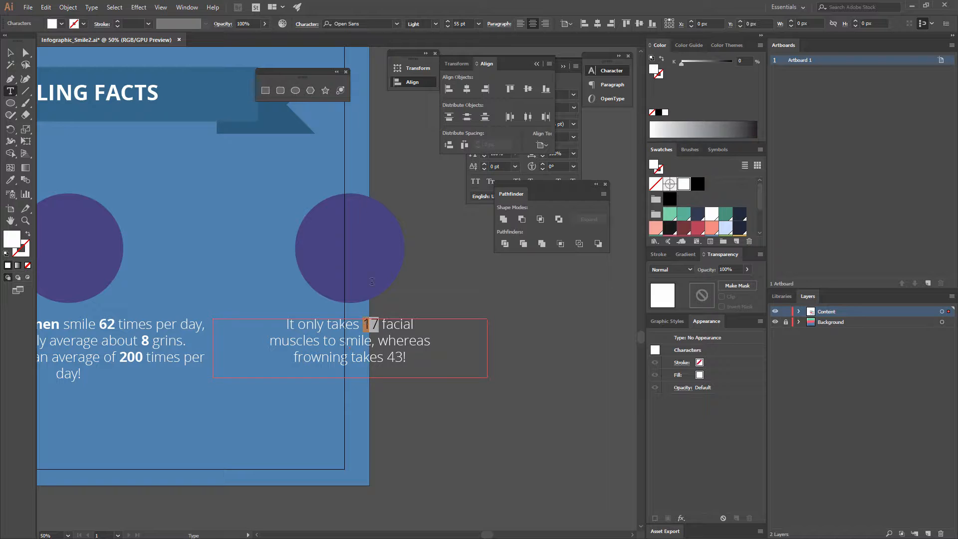
{"action": "left_click", "coordinate": [435, 24]}
{"action": "left_click", "coordinate": [432, 104]}
{"action": "left_click_drag", "start_coordinate": [402, 356], "coordinate": [387, 356]}
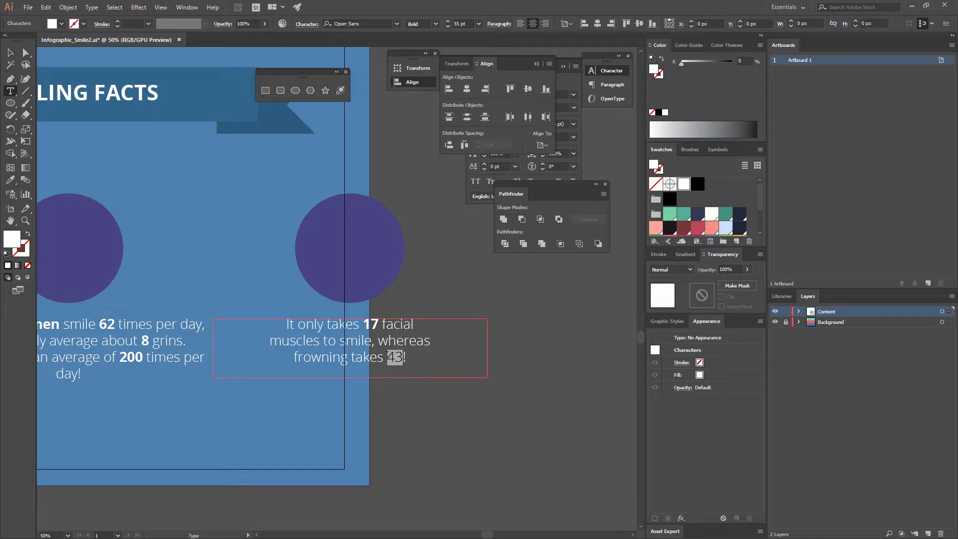
{"action": "left_click", "coordinate": [436, 24]}
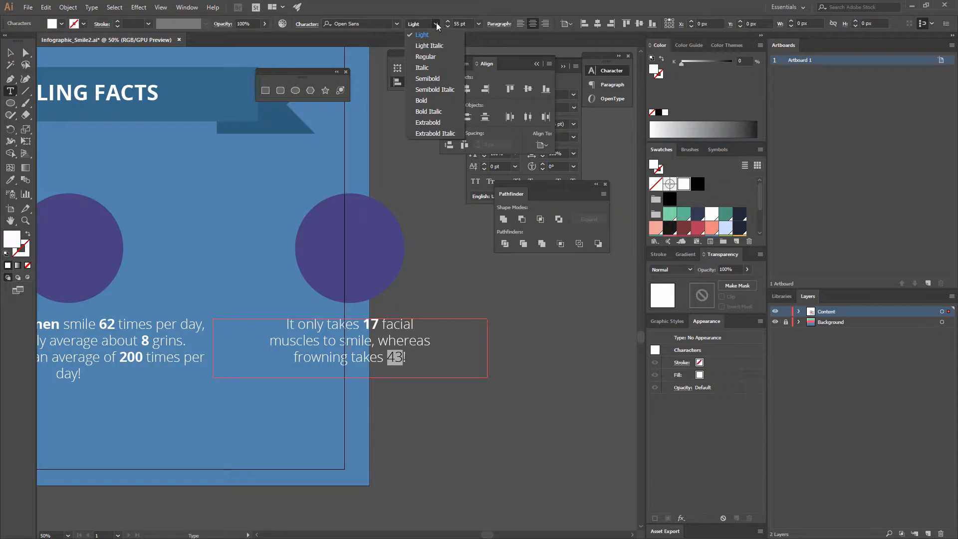
{"action": "left_click", "coordinate": [436, 102]}
{"action": "key", "text": "Escape"}
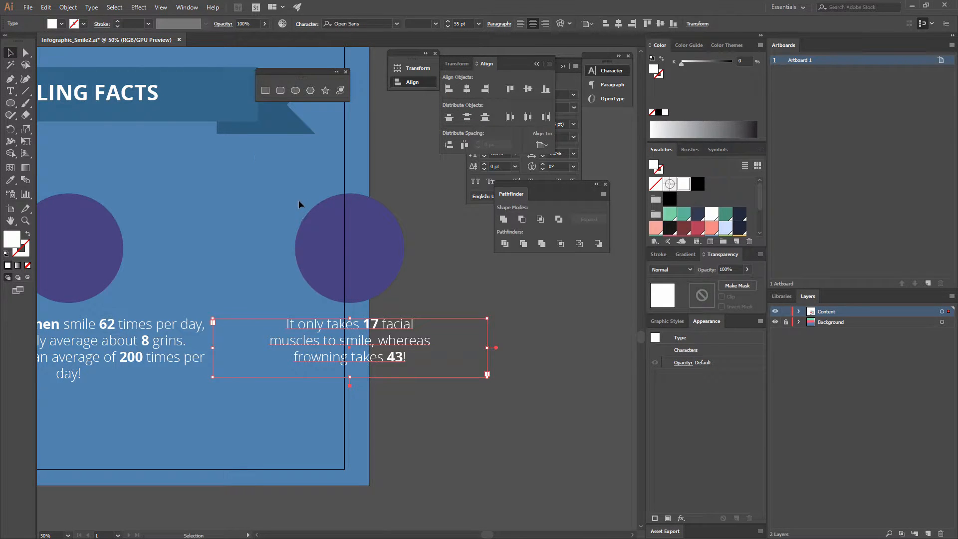
{"action": "left_click", "coordinate": [290, 193]}
Try to shift the fourth fact's group left toward the page's inner margin.
{"action": "key", "text": "ctrl+minus"}
{"action": "key", "text": "ctrl+minus"}
{"action": "left_click_drag", "start_coordinate": [327, 244], "coordinate": [504, 273]}
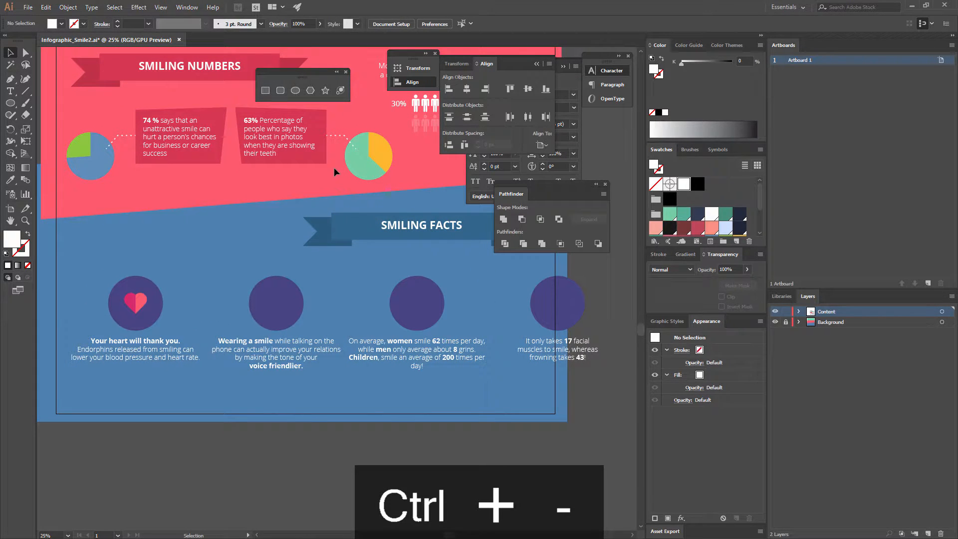
{"action": "left_click", "coordinate": [559, 313]}
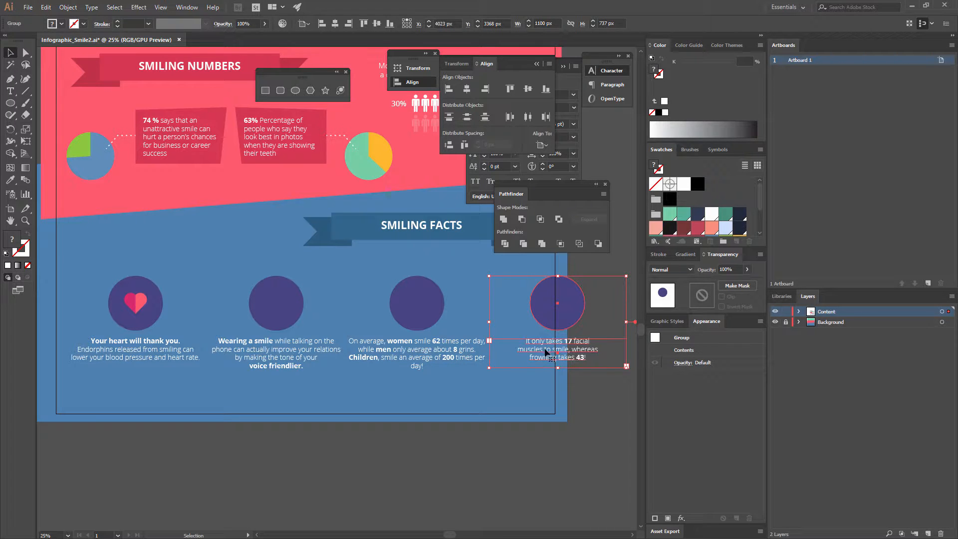
{"action": "left_click", "coordinate": [574, 407]}
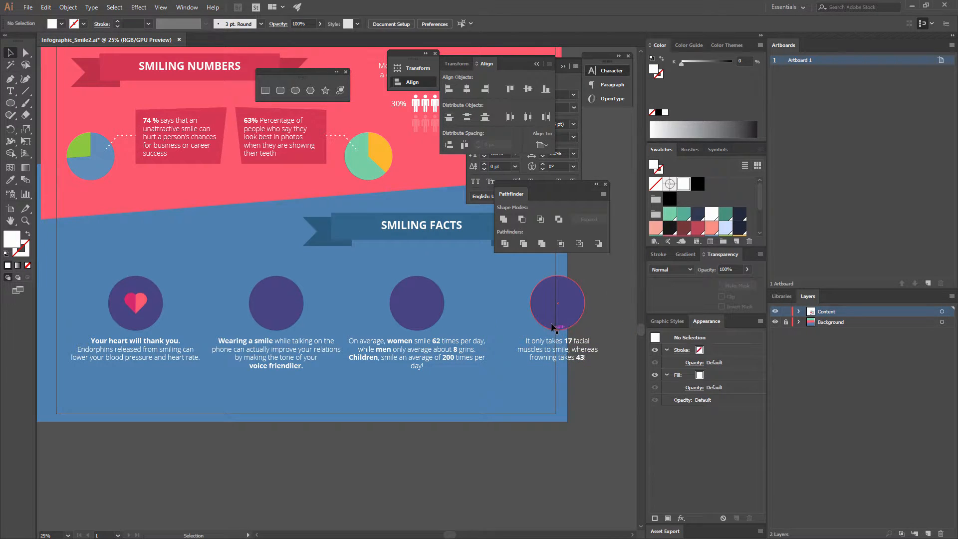
{"action": "left_click_drag", "start_coordinate": [547, 324], "coordinate": [527, 323]}
{"action": "left_click", "coordinate": [500, 376]}
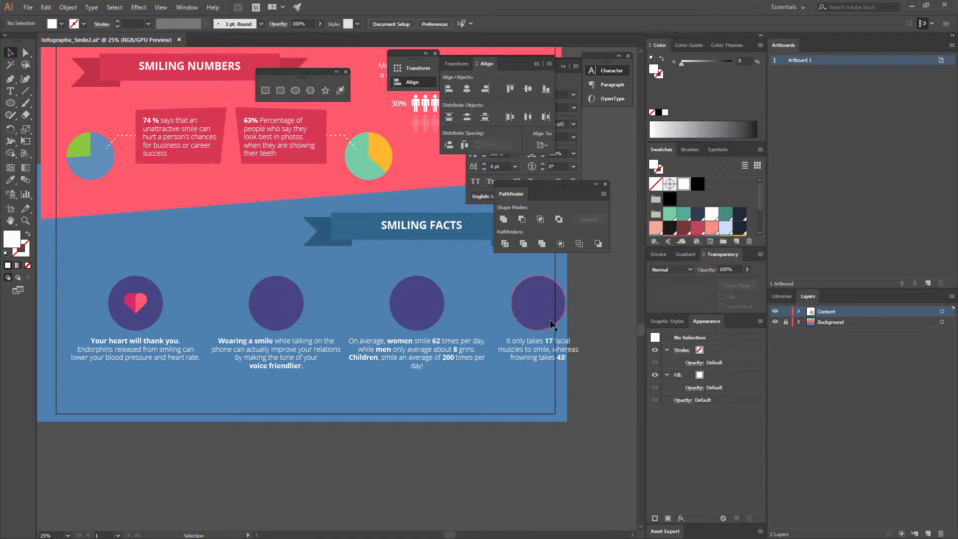
{"action": "key", "text": "ctrl+z"}
Spread out the facts by moving the third one slightly right and the first and second ones slightly left.
{"action": "left_click_drag", "start_coordinate": [428, 309], "coordinate": [440, 309]}
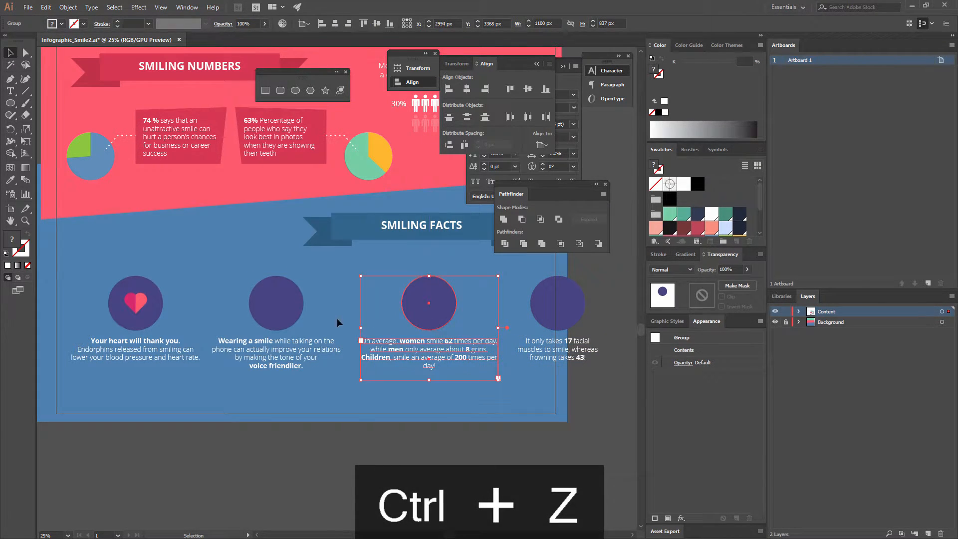
{"action": "left_click", "coordinate": [292, 311]}
{"action": "left_click_drag", "start_coordinate": [155, 310], "coordinate": [143, 310]}
{"action": "left_click_drag", "start_coordinate": [267, 317], "coordinate": [259, 317]}
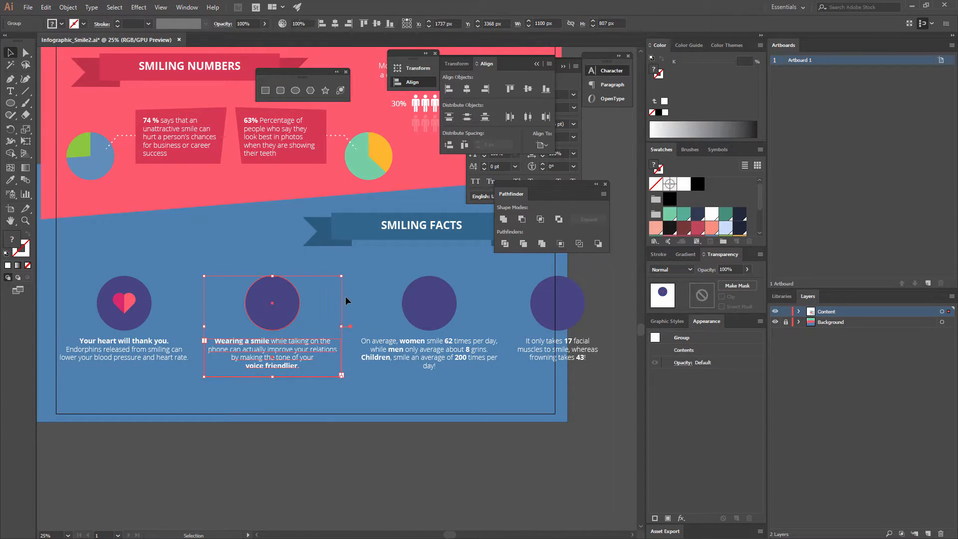
{"action": "left_click", "coordinate": [345, 296]}
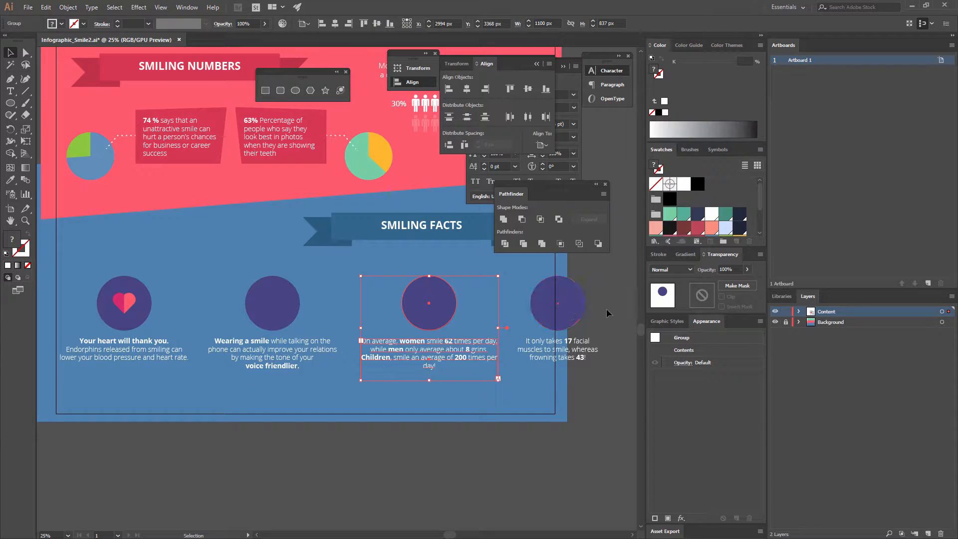
Isolate the second fact's group for editing its purple circle.
{"action": "key", "text": "ctrl+minus"}
{"action": "key", "text": "ctrl+equal"}
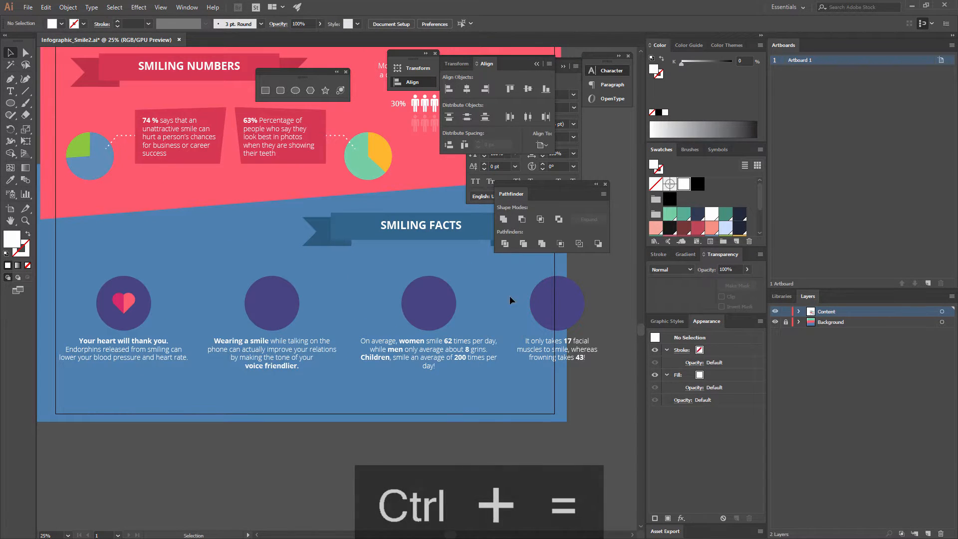
{"action": "left_click_drag", "start_coordinate": [510, 296], "coordinate": [524, 302]}
{"action": "key", "text": "ctrl+equal"}
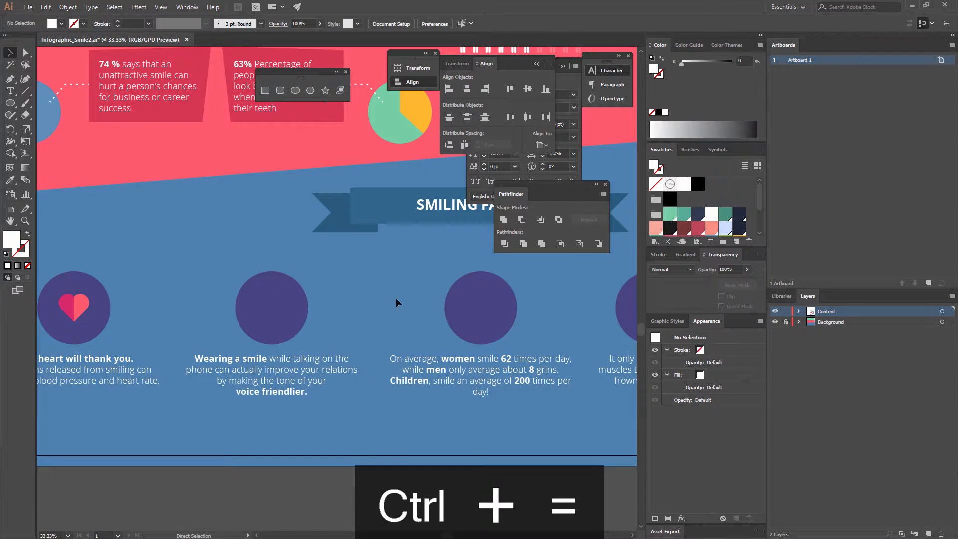
{"action": "left_click_drag", "start_coordinate": [326, 325], "coordinate": [394, 331]}
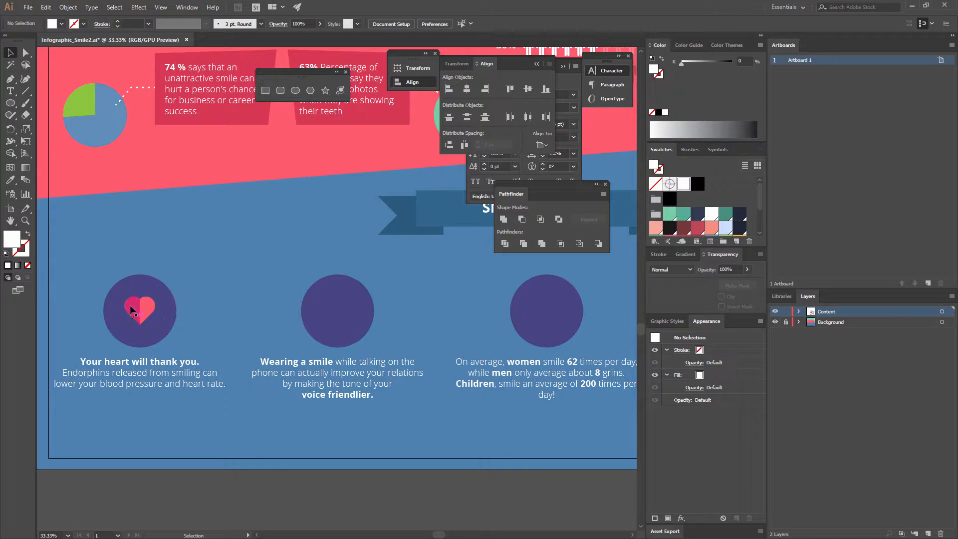
{"action": "key", "text": "ctrl+equal"}
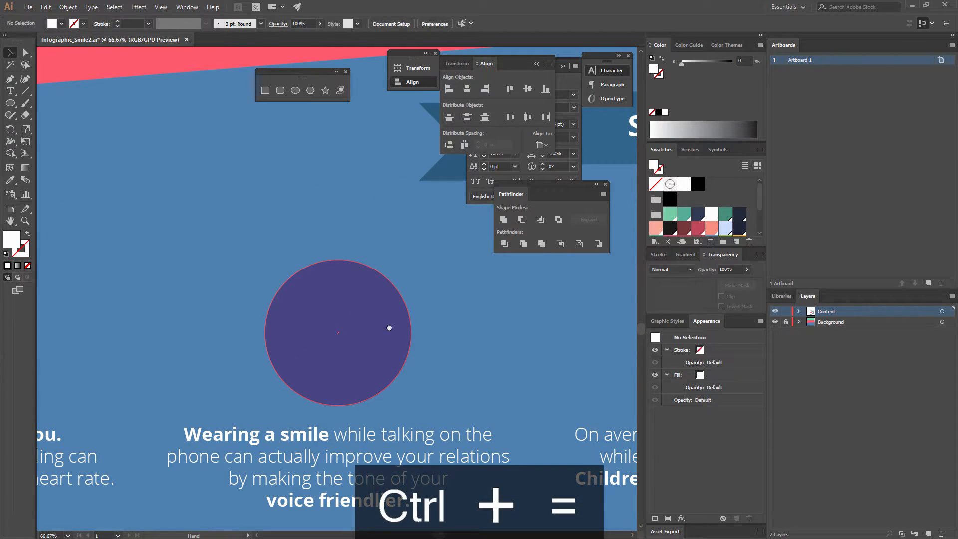
{"action": "left_click_drag", "start_coordinate": [389, 327], "coordinate": [353, 234]}
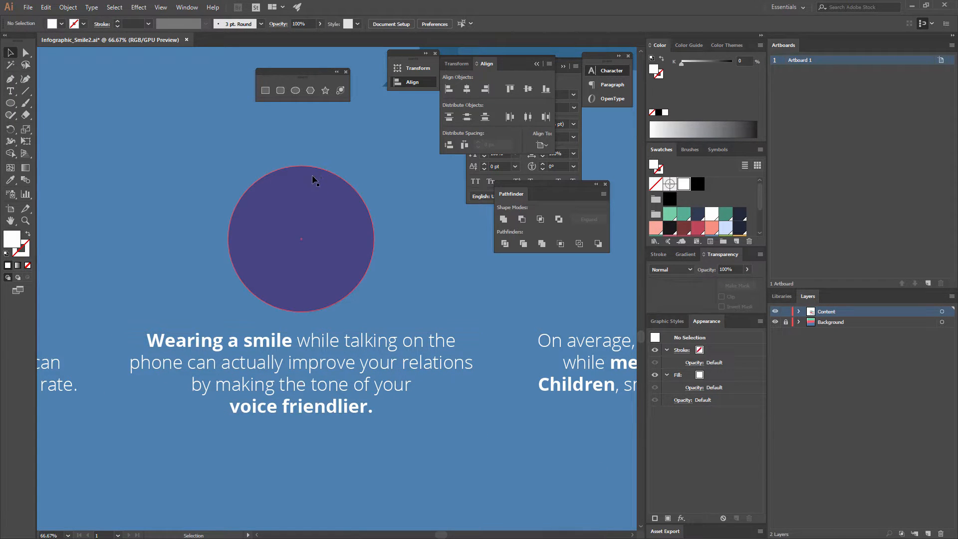
{"action": "double_click", "coordinate": [316, 214]}
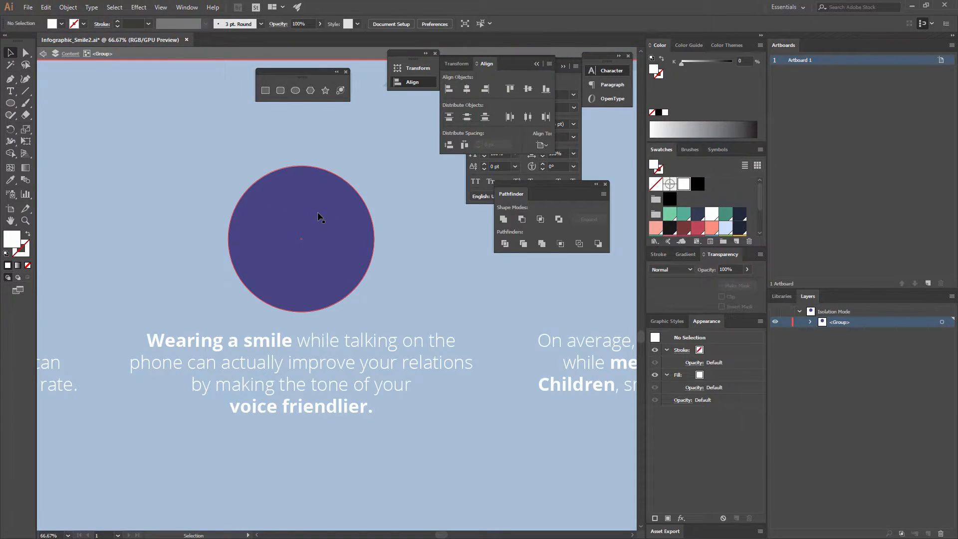
Draw a light grey (R=170 G=164 B=179) phone body about 140 × 231 px in the second fact's circle, with corners rounded about 16 px.
{"action": "left_click", "coordinate": [266, 91]}
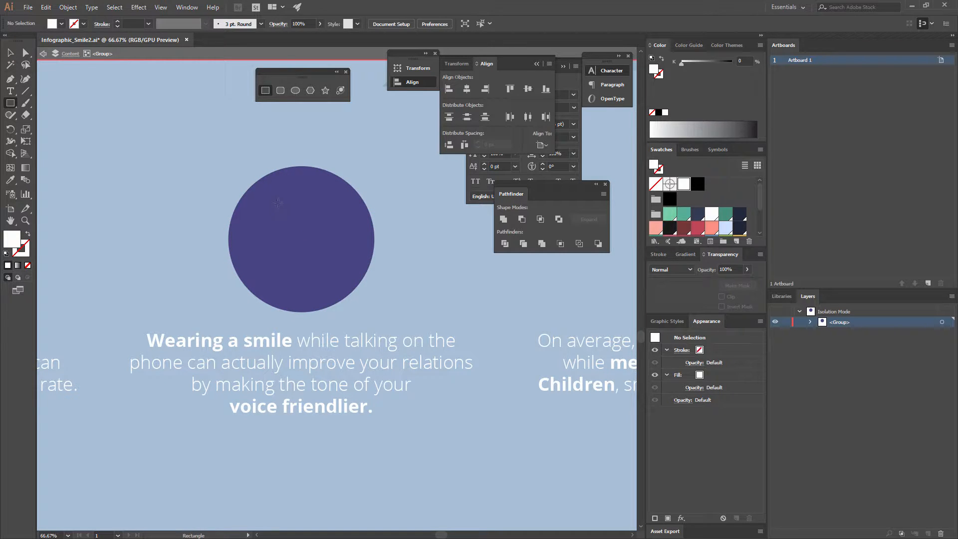
{"action": "left_click_drag", "start_coordinate": [277, 197], "coordinate": [324, 272]}
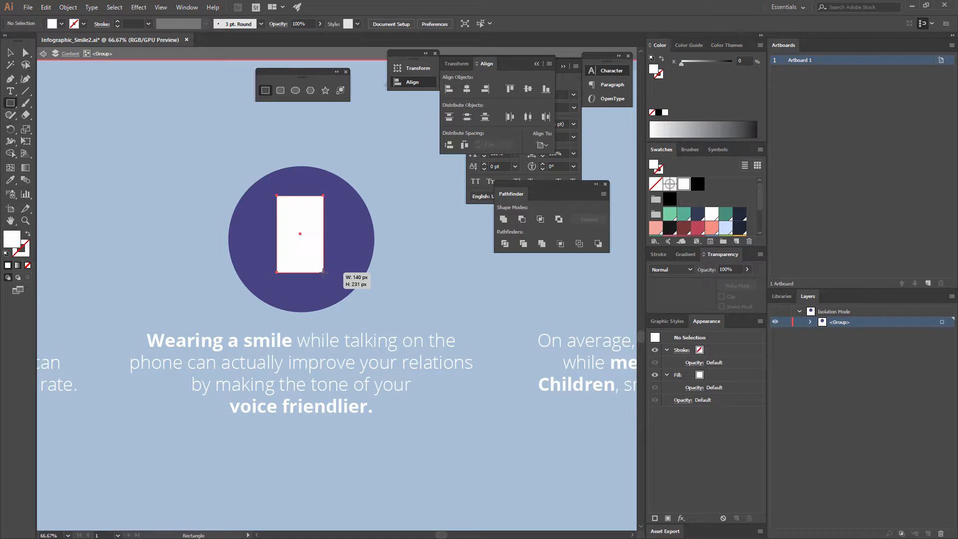
{"action": "scroll", "coordinate": [732, 221], "scroll_direction": "down", "scroll_amount": 3}
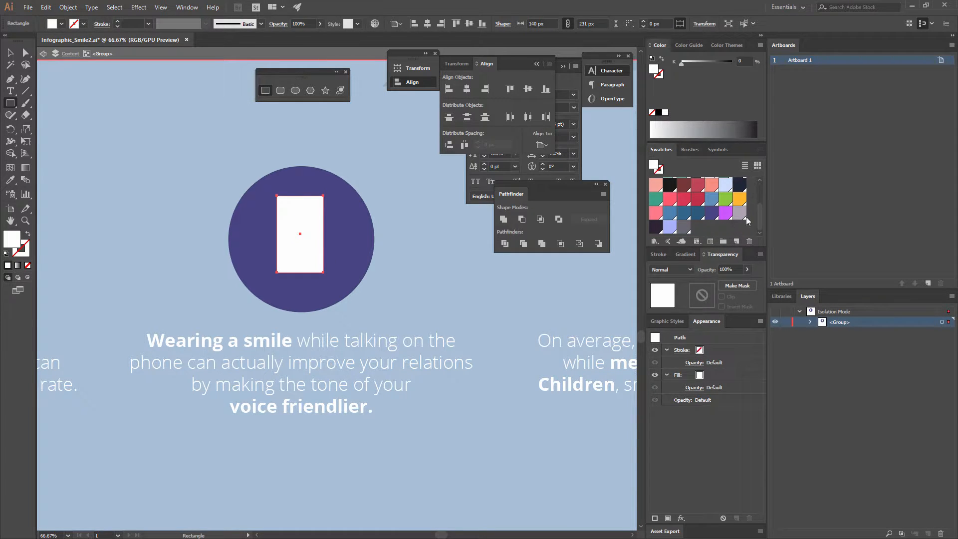
{"action": "left_click", "coordinate": [741, 214]}
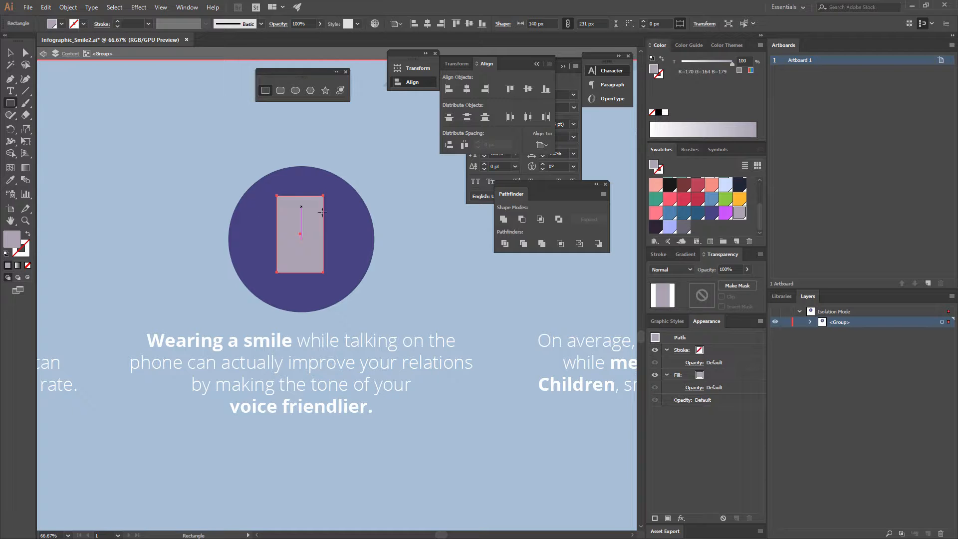
{"action": "key", "text": "a"}
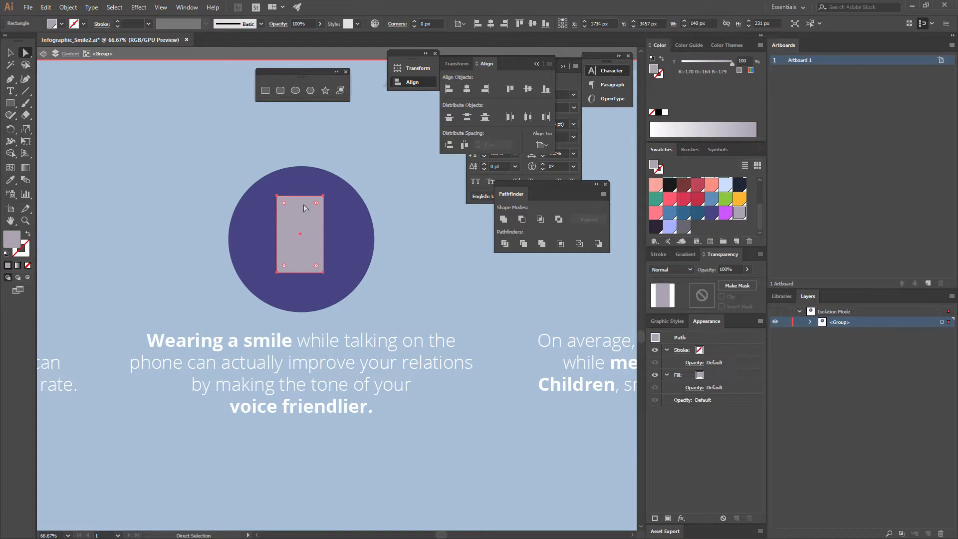
{"action": "left_click_drag", "start_coordinate": [317, 203], "coordinate": [317, 203]}
Draw a screen rectangle about 110 × 147 px inside the phone body and centre it horizontally on the body.
{"action": "key", "text": "ctrl+equal"}
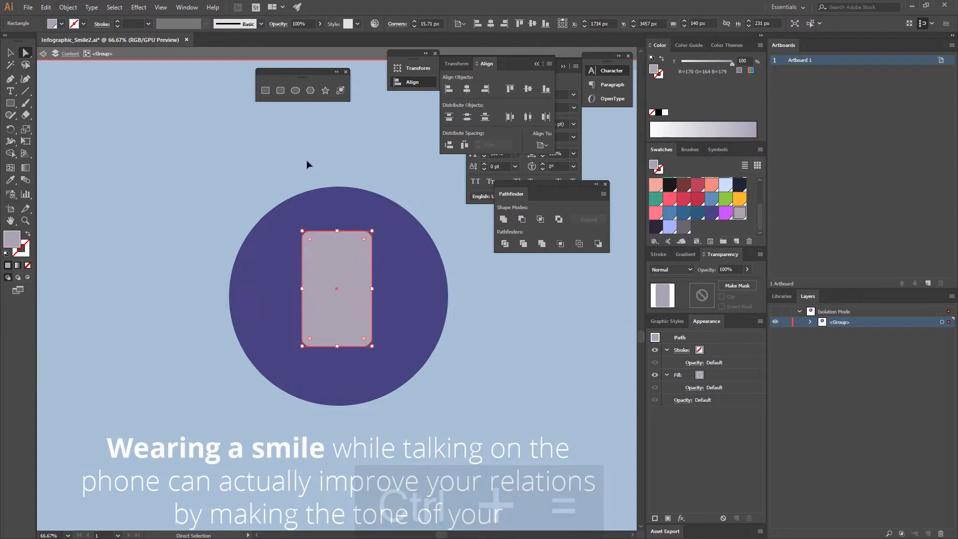
{"action": "left_click", "coordinate": [267, 93]}
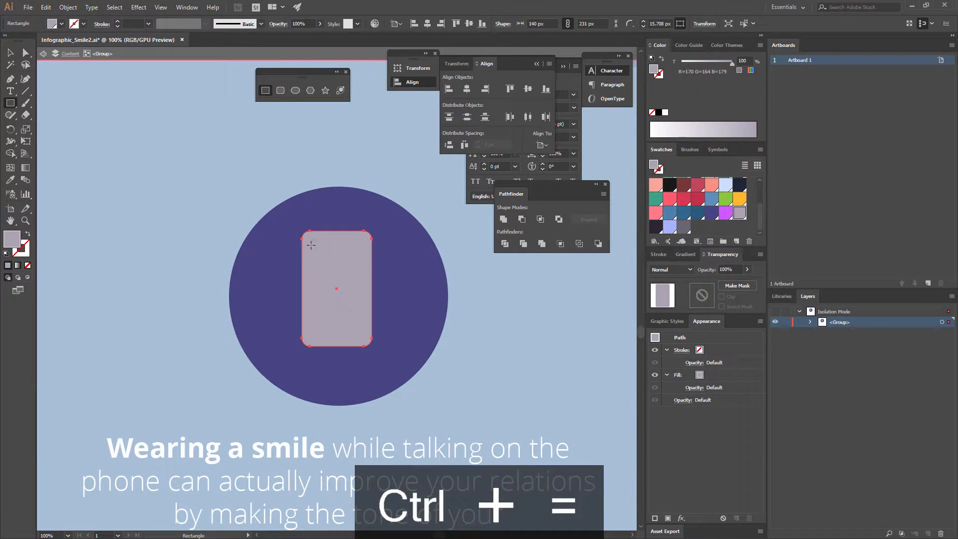
{"action": "left_click_drag", "start_coordinate": [311, 252], "coordinate": [365, 326]}
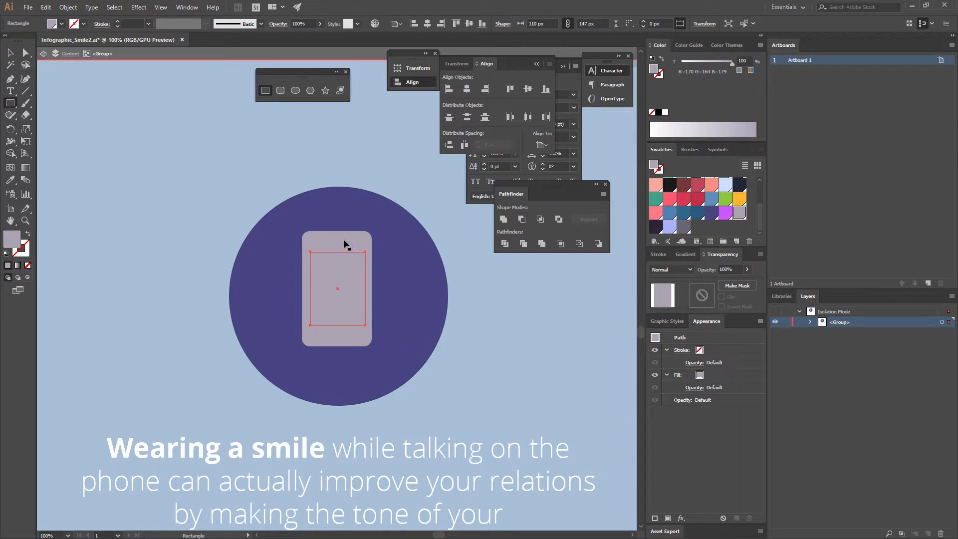
{"action": "key", "text": "v"}
{"action": "left_click", "coordinate": [346, 241], "text": "shift"}
{"action": "left_click", "coordinate": [468, 92]}
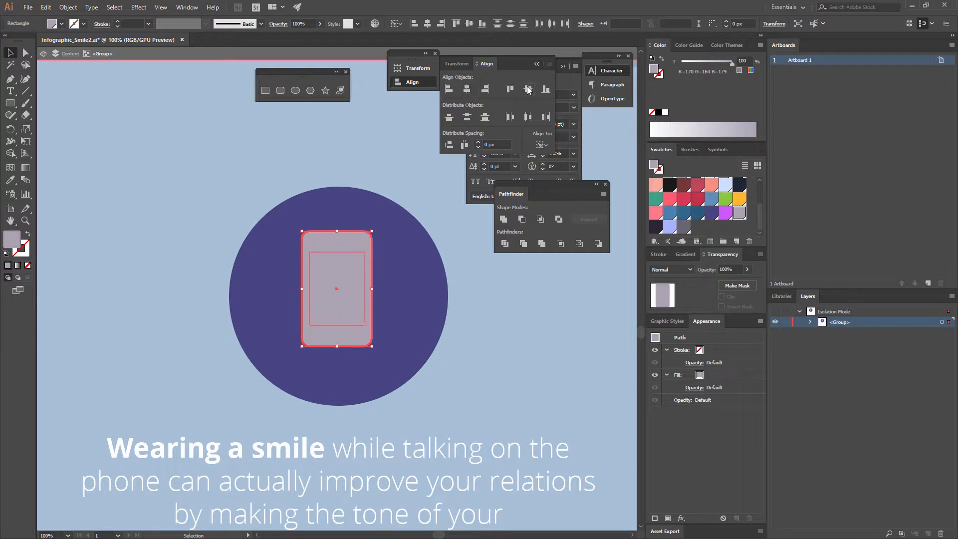
Fill the phone screen with the dark purple swatch (R=45 G=38 B=54) and enlarge it to about 117 px wide and slightly taller.
{"action": "left_click", "coordinate": [338, 312]}
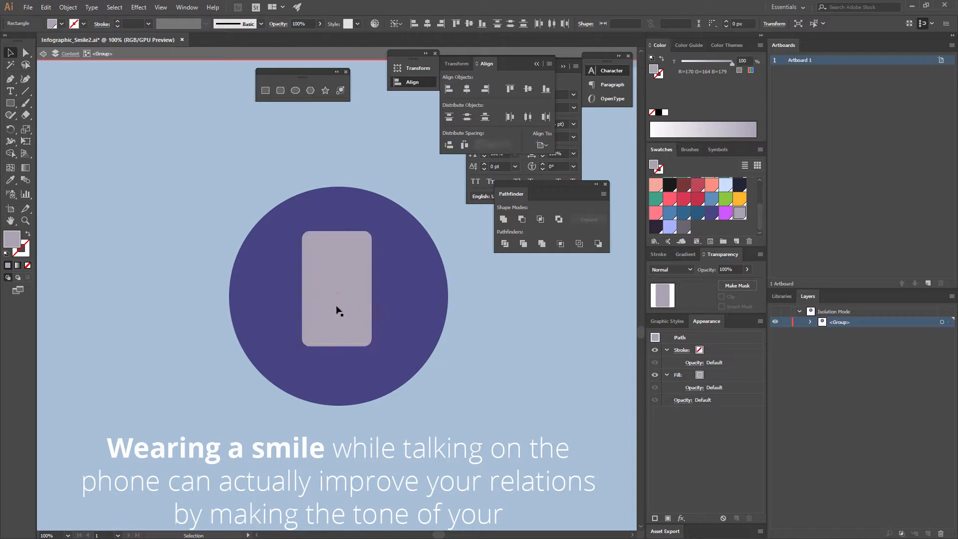
{"action": "left_click", "coordinate": [660, 229]}
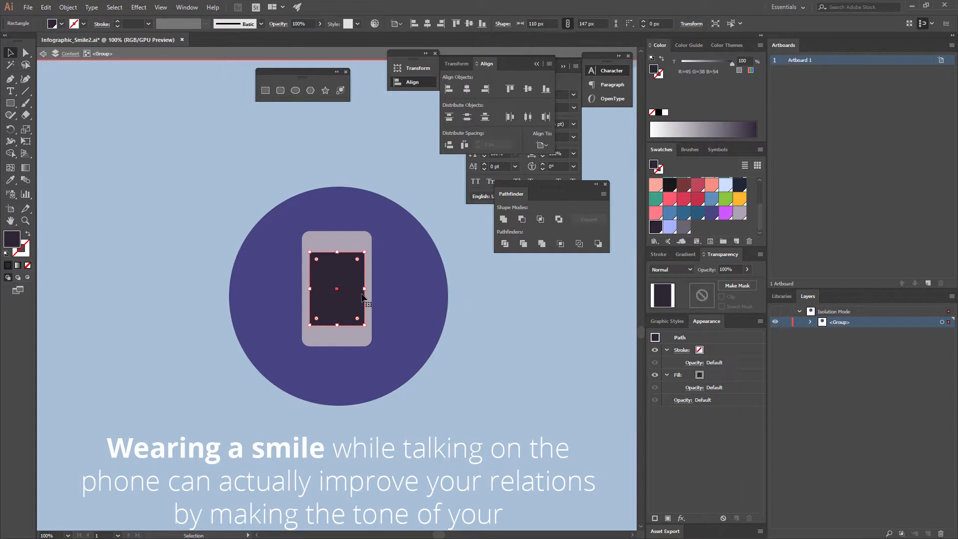
{"action": "left_click_drag", "start_coordinate": [366, 288], "coordinate": [370, 289]}
{"action": "left_click_drag", "start_coordinate": [340, 253], "coordinate": [340, 248]}
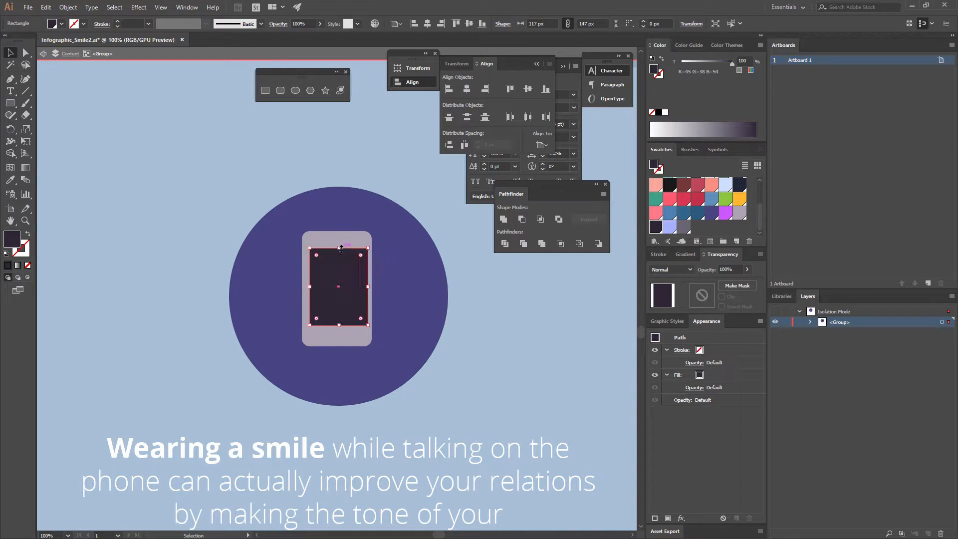
Centre the dark screen horizontally and vertically on the phone body and deselect both shapes.
{"action": "left_click", "coordinate": [360, 240], "text": "shift"}
{"action": "left_click", "coordinate": [361, 235]}
{"action": "left_click", "coordinate": [466, 89]}
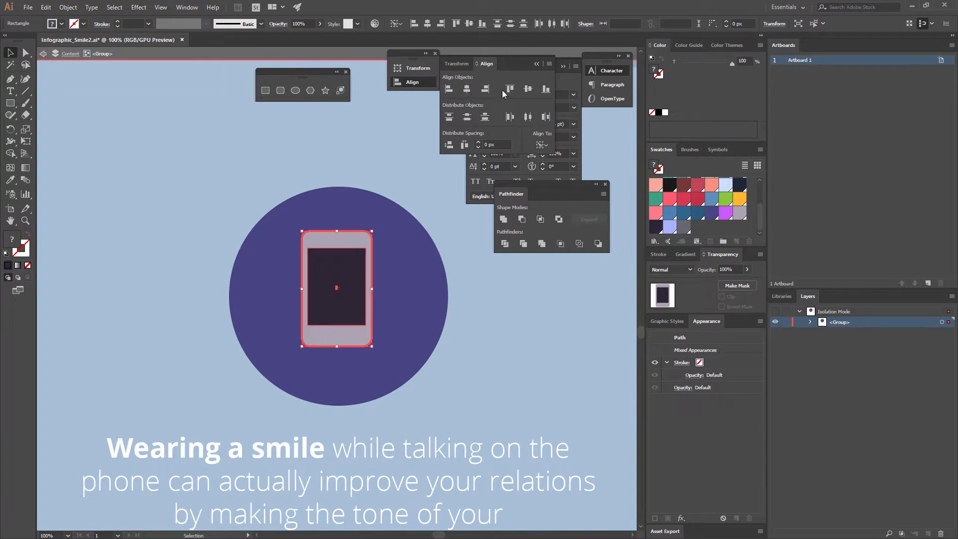
{"action": "left_click", "coordinate": [528, 89]}
{"action": "left_click", "coordinate": [395, 153]}
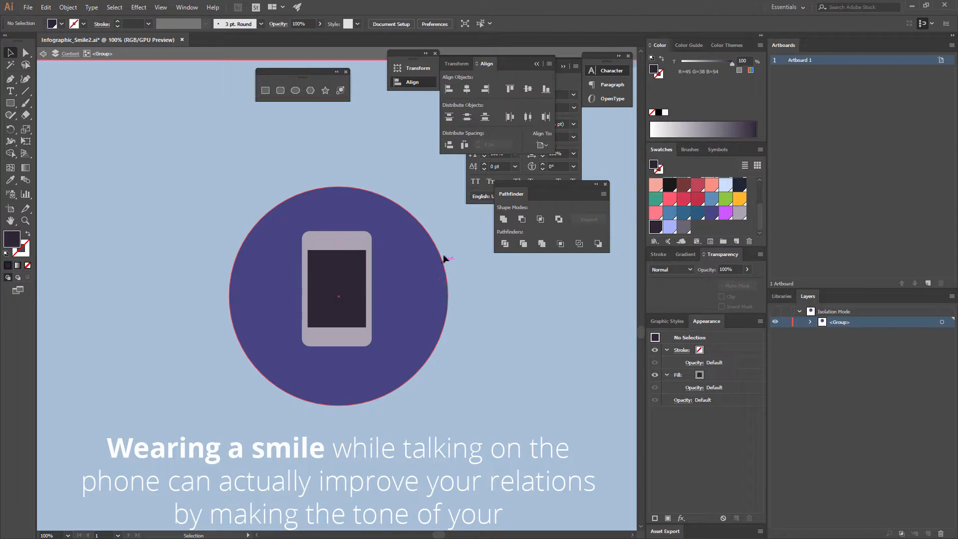
Draw a home button circle about 20 px across below the phone screen and fill it with the medium grey swatch.
{"action": "key", "text": "ctrl+equal"}
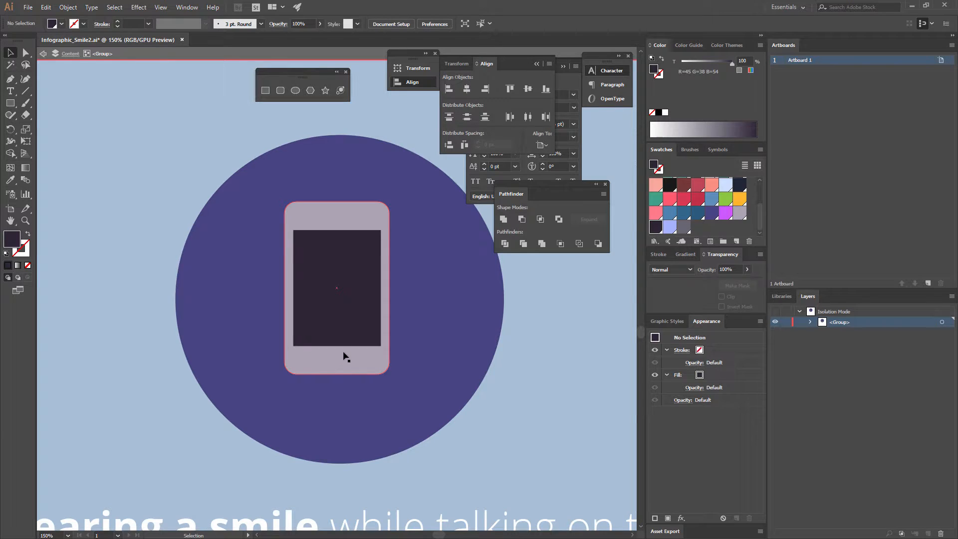
{"action": "key", "text": "ctrl+equal"}
{"action": "key", "text": "ctrl+equal"}
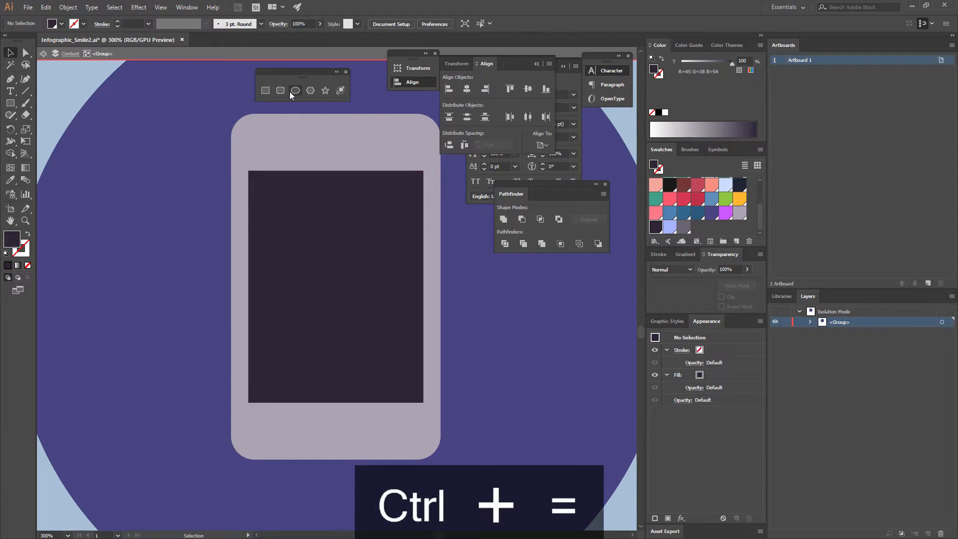
{"action": "left_click", "coordinate": [295, 90]}
{"action": "left_click_drag", "start_coordinate": [336, 433], "coordinate": [351, 448]}
{"action": "left_click", "coordinate": [684, 227]}
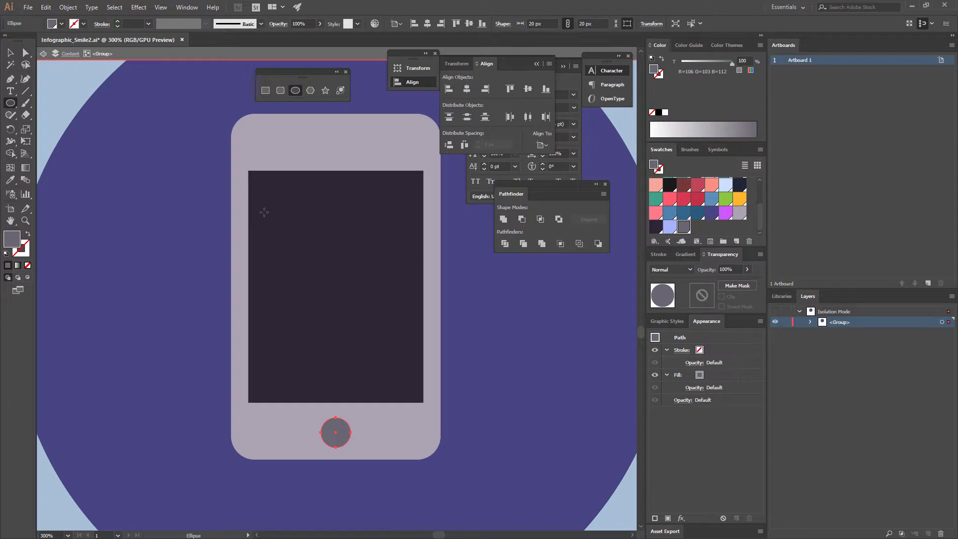
Draw a horizontal line about 35 px long above the phone screen, with no fill and the home button's grey as stroke.
{"action": "key", "text": "v"}
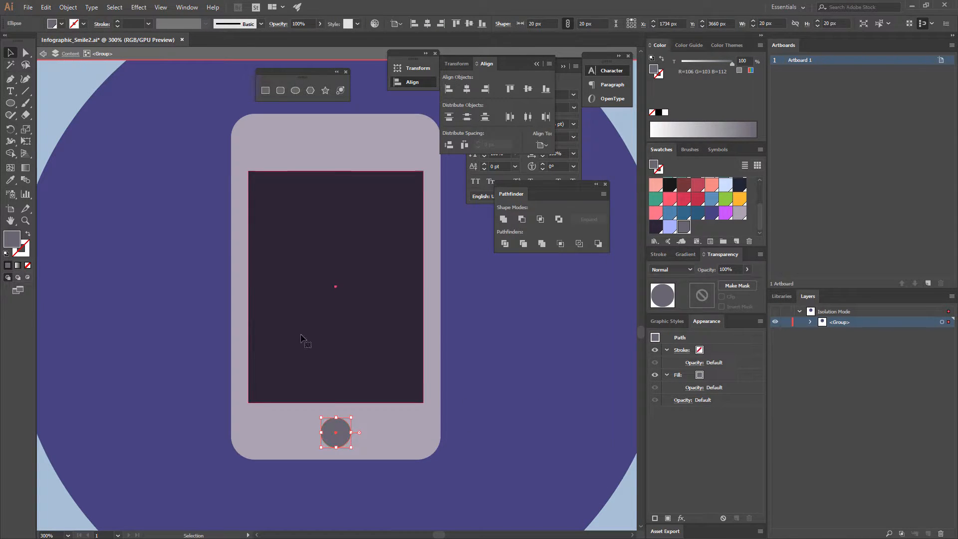
{"action": "left_click", "coordinate": [301, 340]}
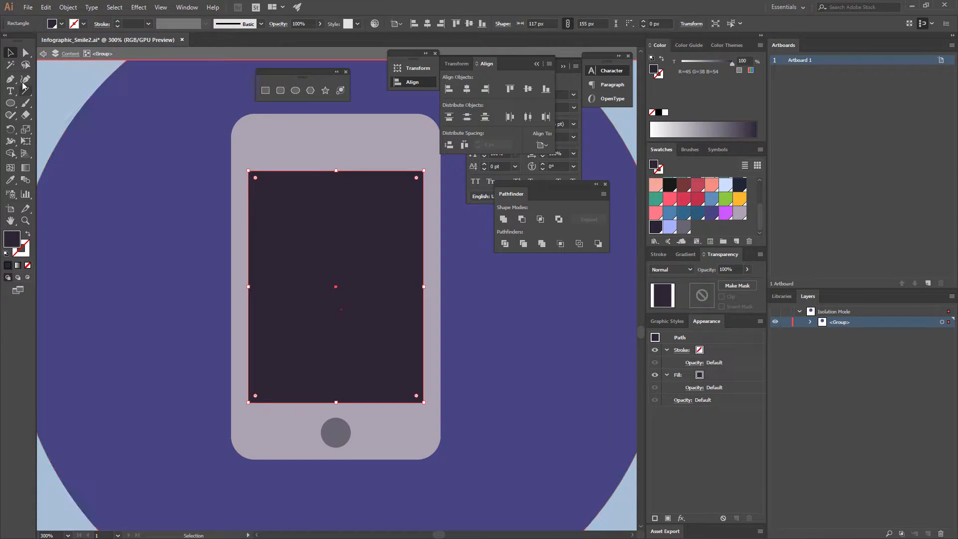
{"action": "key", "text": "p"}
{"action": "left_click", "coordinate": [304, 144]}
{"action": "left_click", "coordinate": [356, 143]}
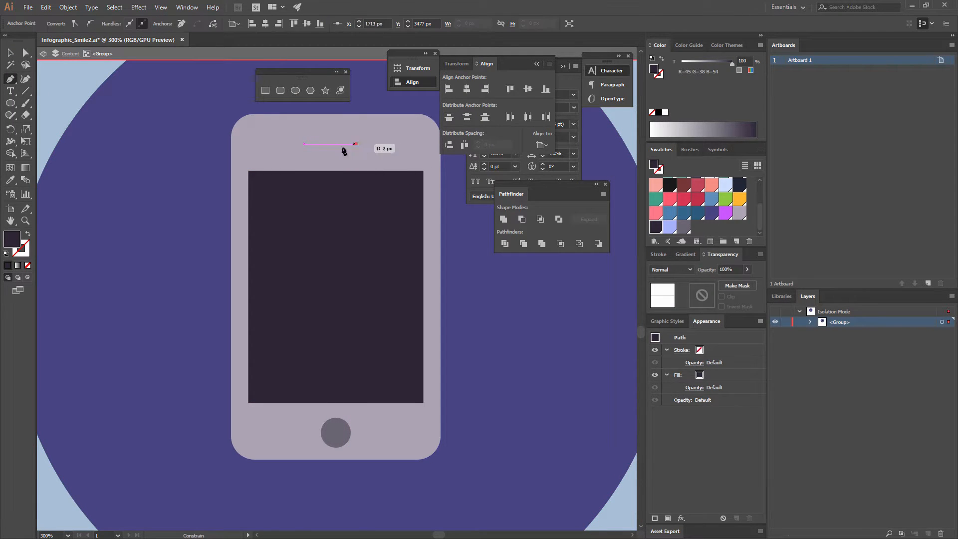
{"action": "left_click", "coordinate": [17, 182]}
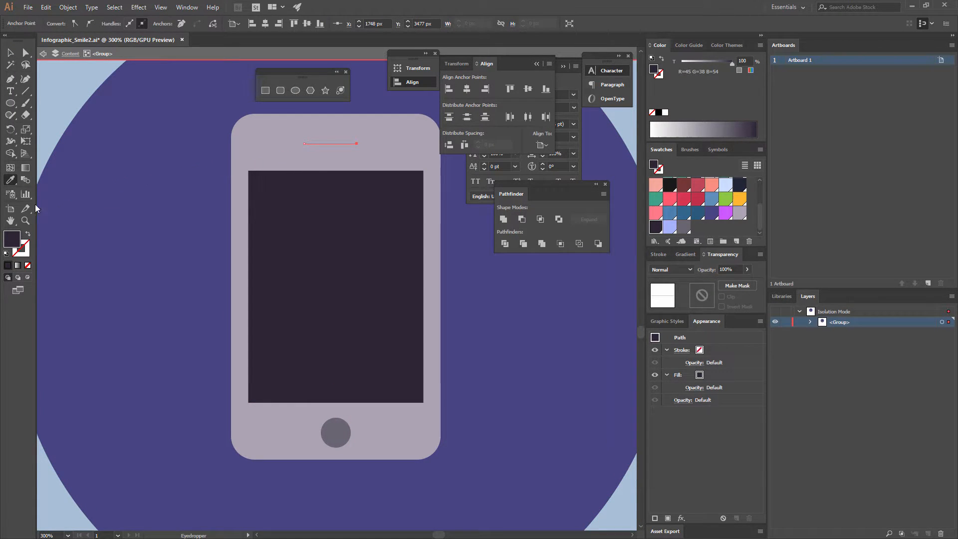
{"action": "left_click", "coordinate": [336, 433]}
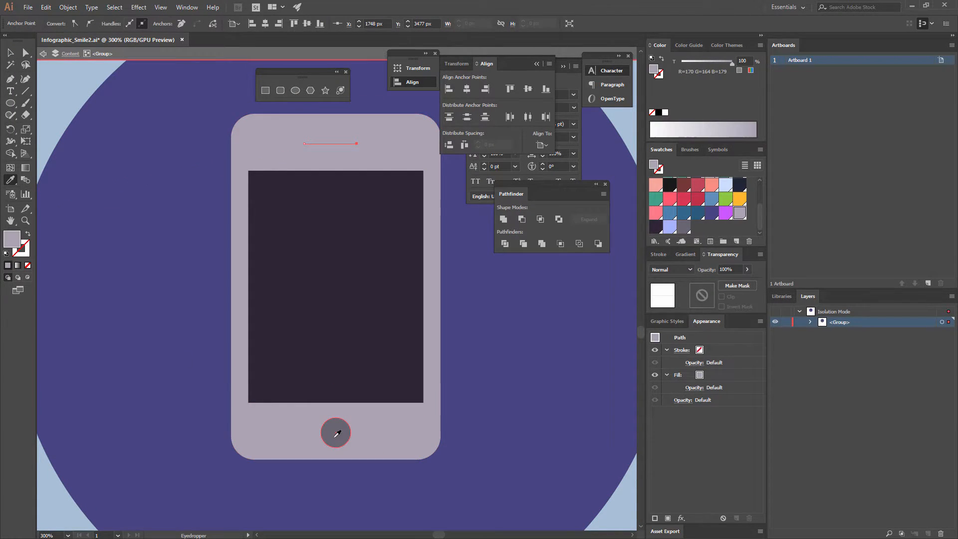
{"action": "left_click", "coordinate": [29, 236]}
Set the grey line's stroke weight to 12 pt with round caps to form the speaker slot, and deselect it.
{"action": "left_click", "coordinate": [659, 254]}
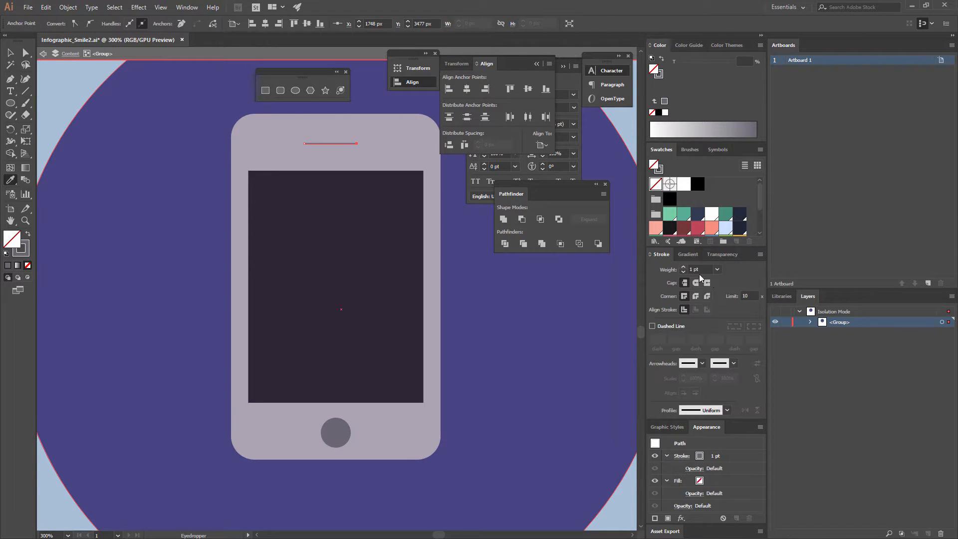
{"action": "left_click", "coordinate": [717, 269]}
{"action": "left_click", "coordinate": [731, 423]}
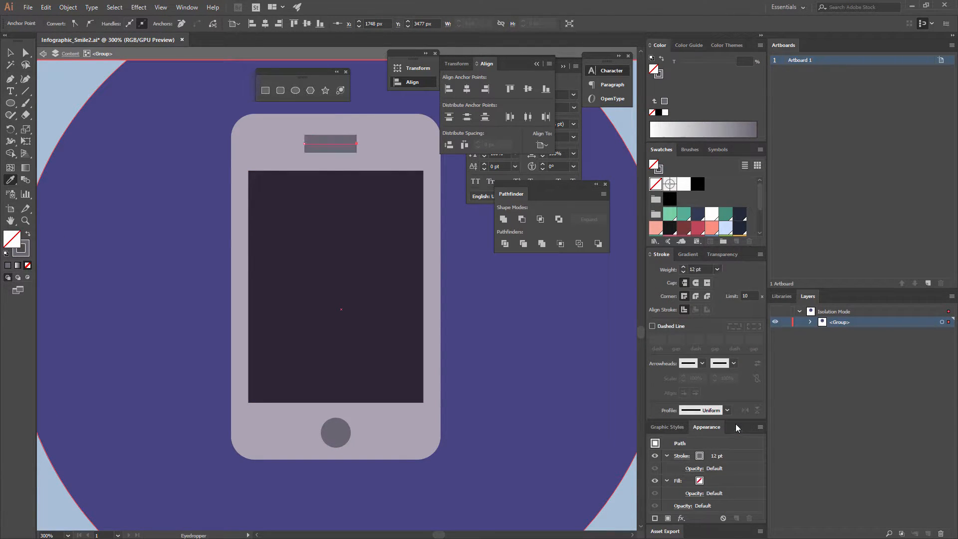
{"action": "left_click", "coordinate": [697, 283]}
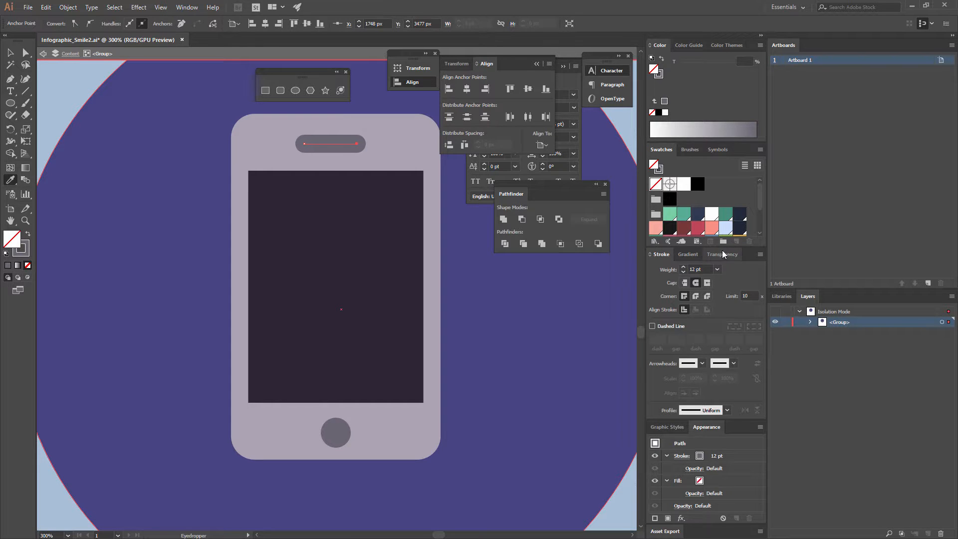
{"action": "key", "text": "v"}
{"action": "left_click", "coordinate": [468, 273]}
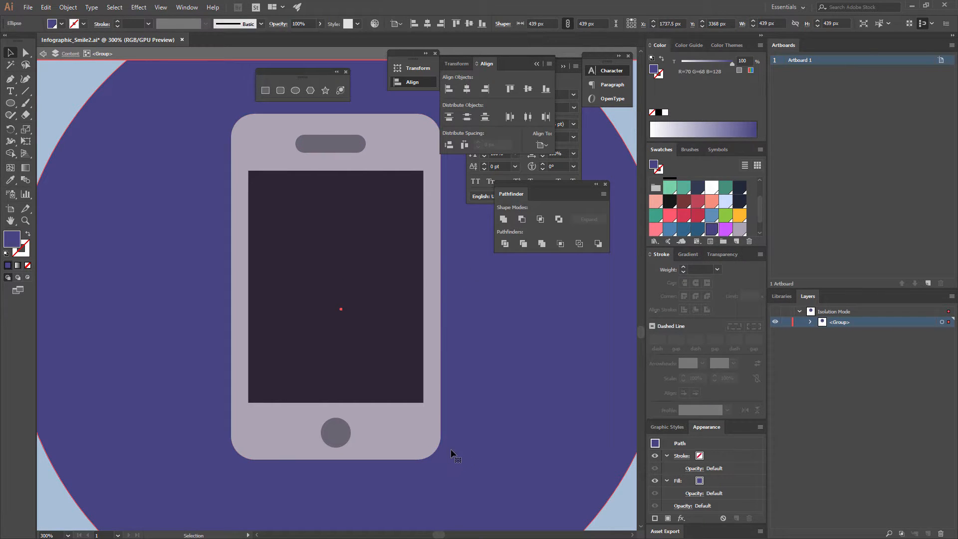
Centre the home button, screen and speaker slot horizontally on the phone body.
{"action": "left_click", "coordinate": [340, 432]}
{"action": "left_click", "coordinate": [392, 434], "text": "shift"}
{"action": "left_click", "coordinate": [381, 359], "text": "shift"}
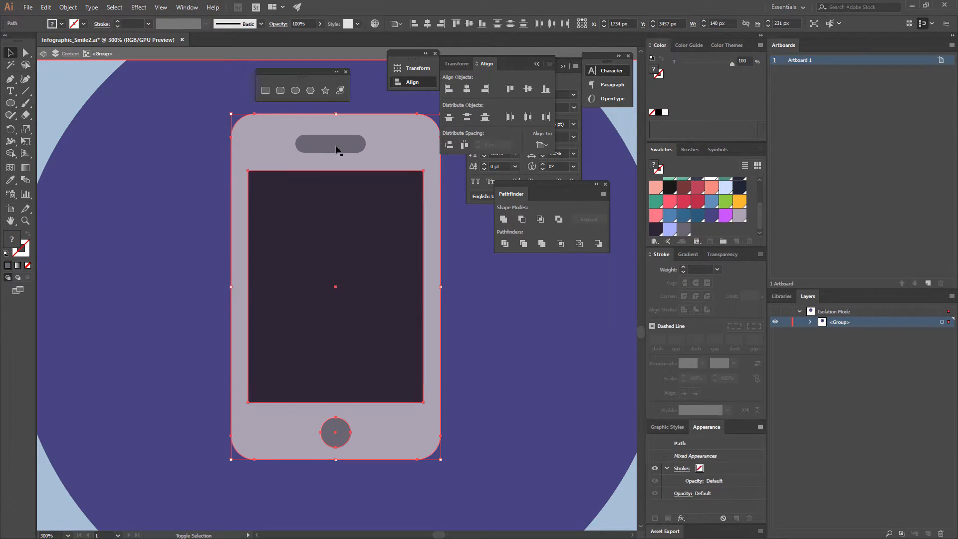
{"action": "left_click", "coordinate": [336, 146], "text": "shift"}
{"action": "left_click", "coordinate": [400, 145]}
{"action": "left_click", "coordinate": [467, 90]}
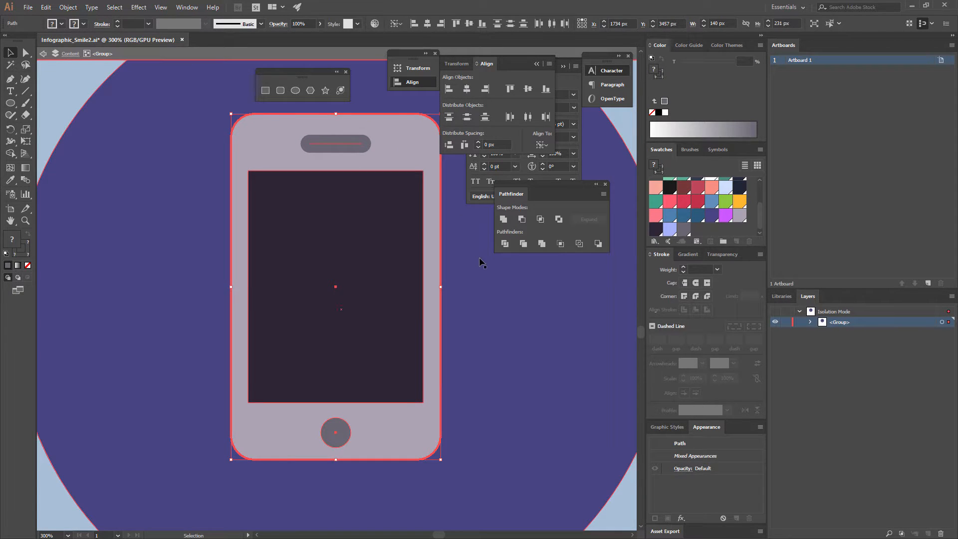
{"action": "left_click", "coordinate": [469, 249]}
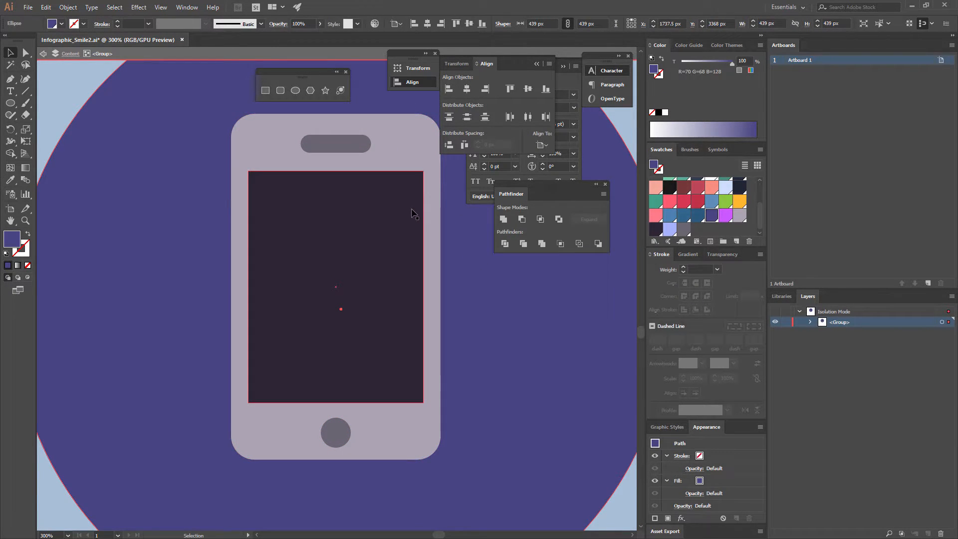
Extend the phone body upward to a height of about 256 px, keeping its width.
{"action": "key", "text": "ctrl+minus"}
{"action": "key", "text": "ctrl+minus"}
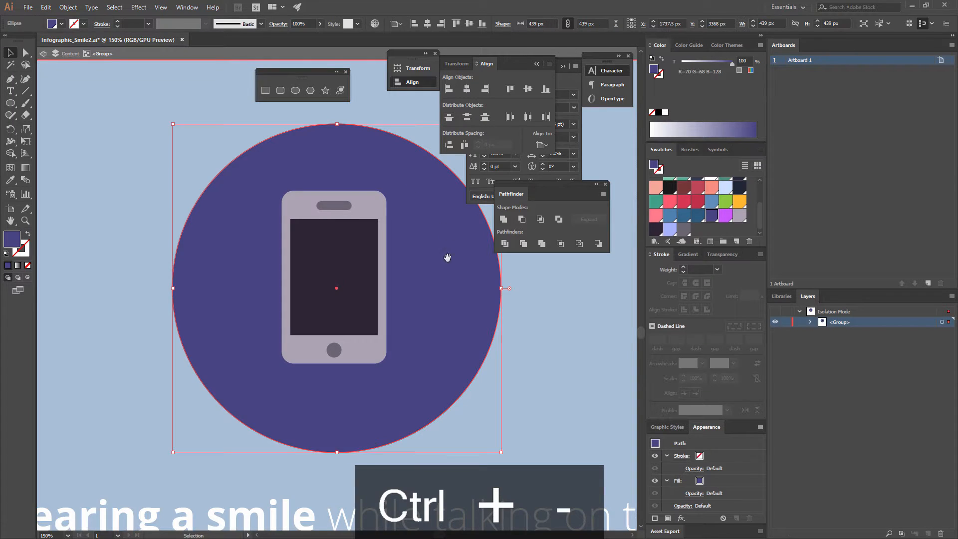
{"action": "left_click_drag", "start_coordinate": [447, 259], "coordinate": [426, 295]}
{"action": "left_click", "coordinate": [336, 240]}
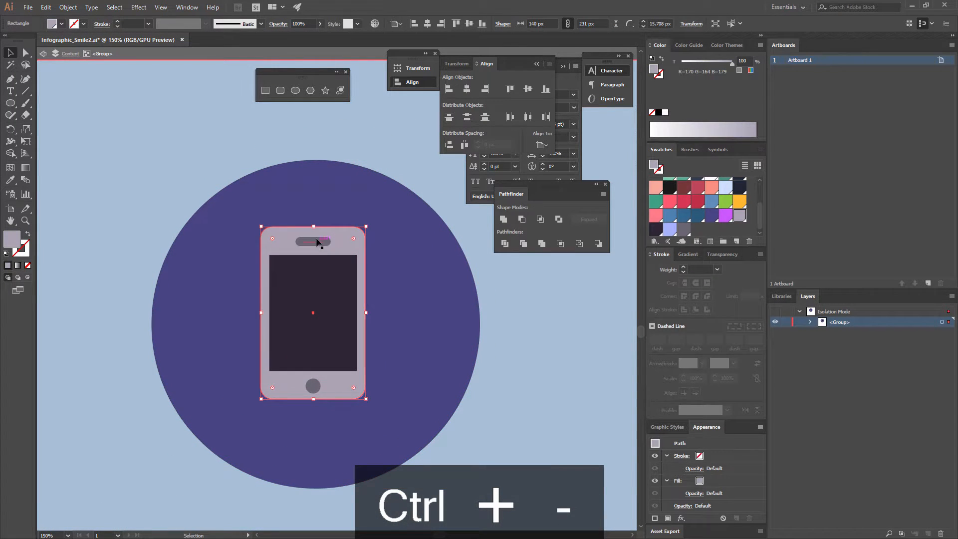
{"action": "left_click_drag", "start_coordinate": [313, 227], "coordinate": [315, 207]}
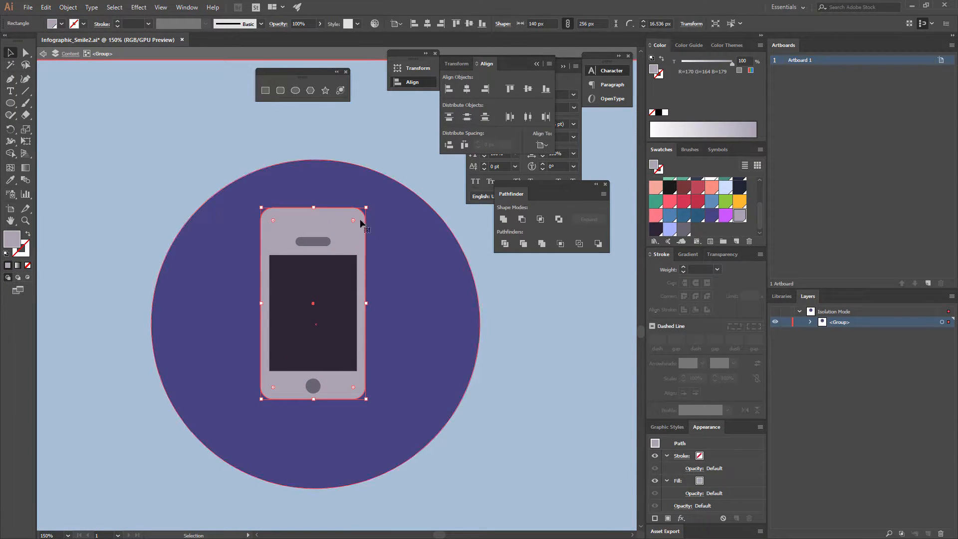
Move the speaker slot up towards the upper edge of the phone body.
{"action": "key", "text": "a"}
{"action": "key", "text": "v"}
{"action": "left_click", "coordinate": [350, 279]}
{"action": "left_click_drag", "start_coordinate": [322, 240], "coordinate": [322, 223]}
Extend the dark screen upward to about 174 px tall and nudge the home button up slightly.
{"action": "left_click", "coordinate": [325, 267]}
{"action": "left_click_drag", "start_coordinate": [314, 255], "coordinate": [314, 240]}
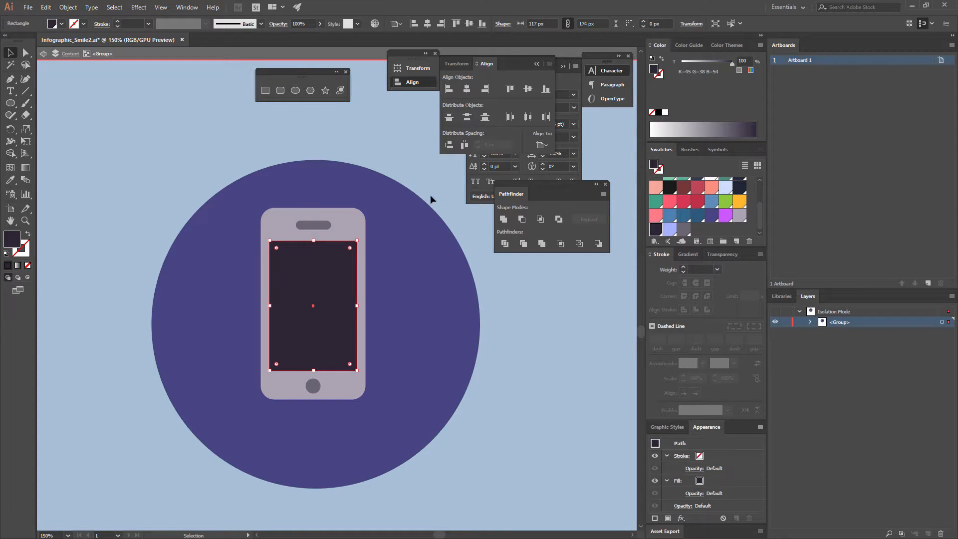
{"action": "left_click", "coordinate": [379, 280]}
{"action": "left_click", "coordinate": [313, 385]}
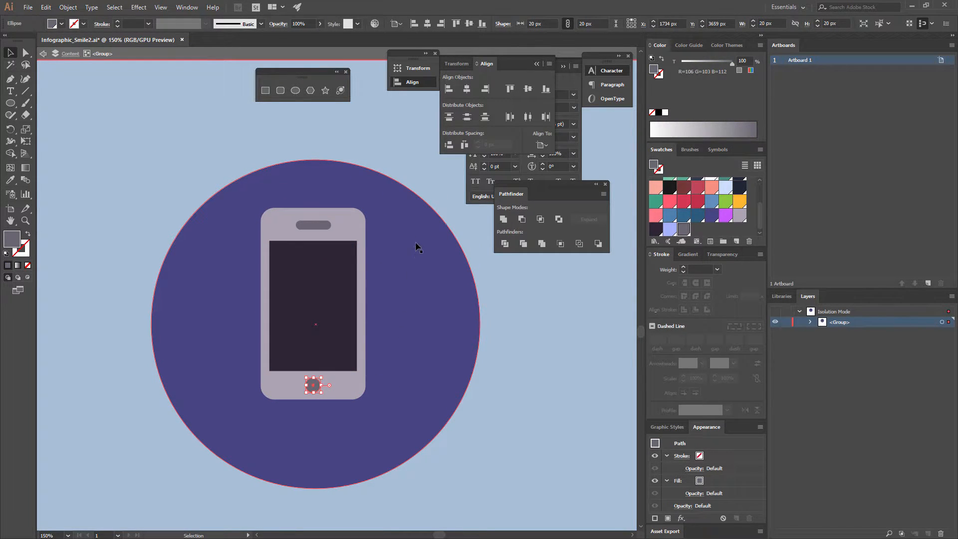
{"action": "left_click", "coordinate": [370, 149]}
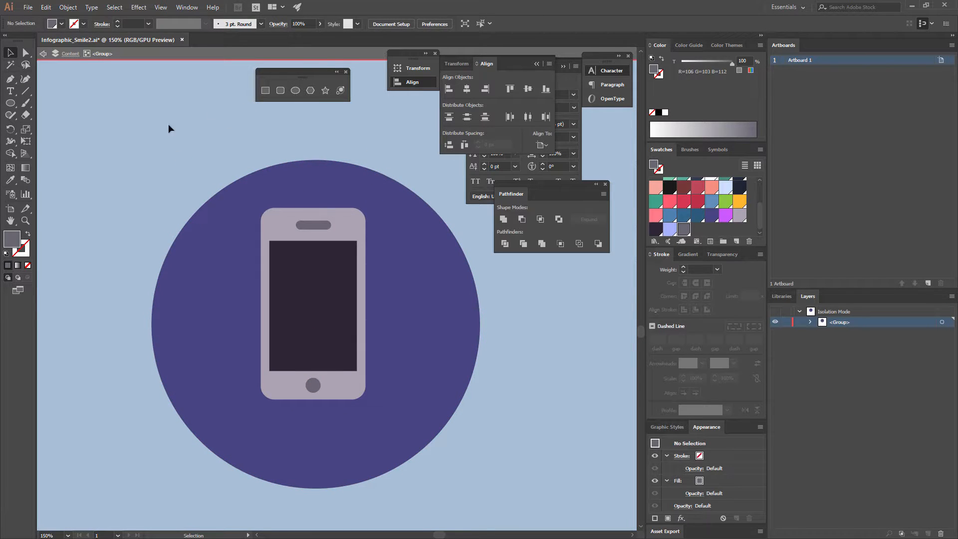
Draw a blue (R=78 G=129 B=175) rectangle about 144 × 362 px over the phone's left half with Multiply blending.
{"action": "left_click", "coordinate": [265, 90]}
{"action": "left_click_drag", "start_coordinate": [206, 143], "coordinate": [314, 413]}
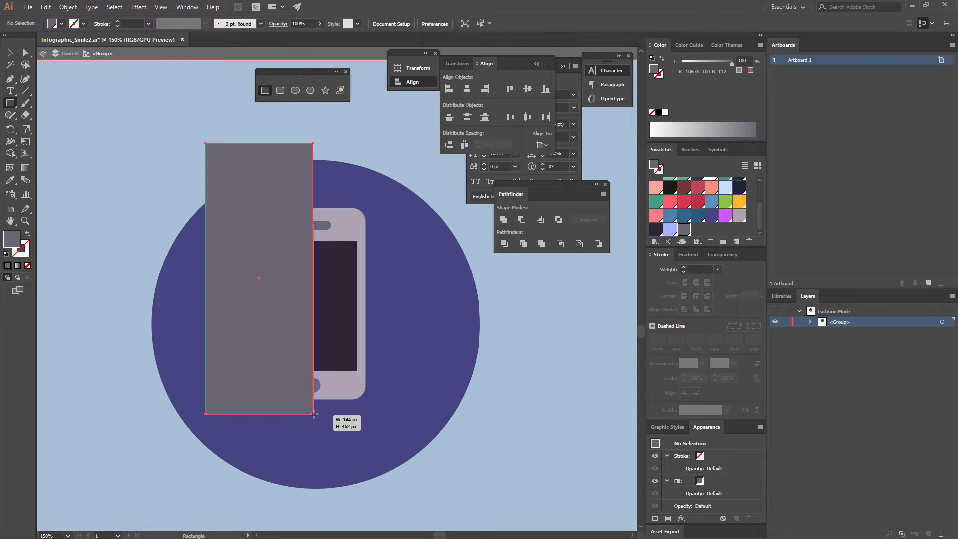
{"action": "key", "text": "v"}
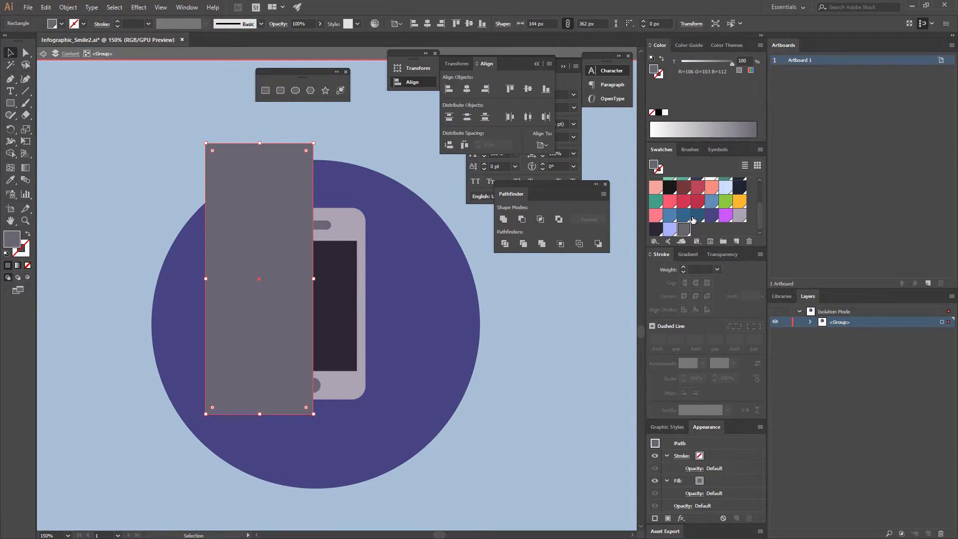
{"action": "left_click", "coordinate": [672, 217]}
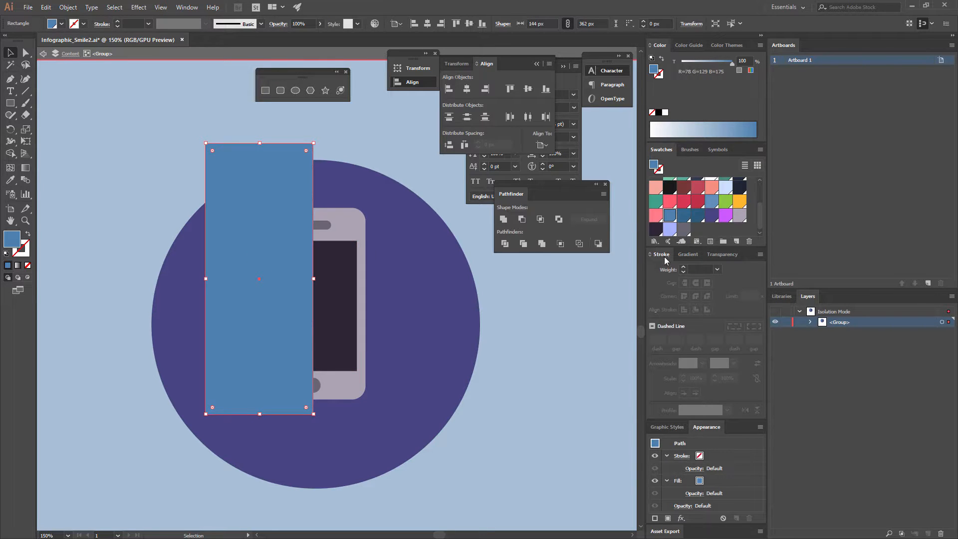
{"action": "left_click", "coordinate": [723, 254]}
{"action": "left_click", "coordinate": [684, 270]}
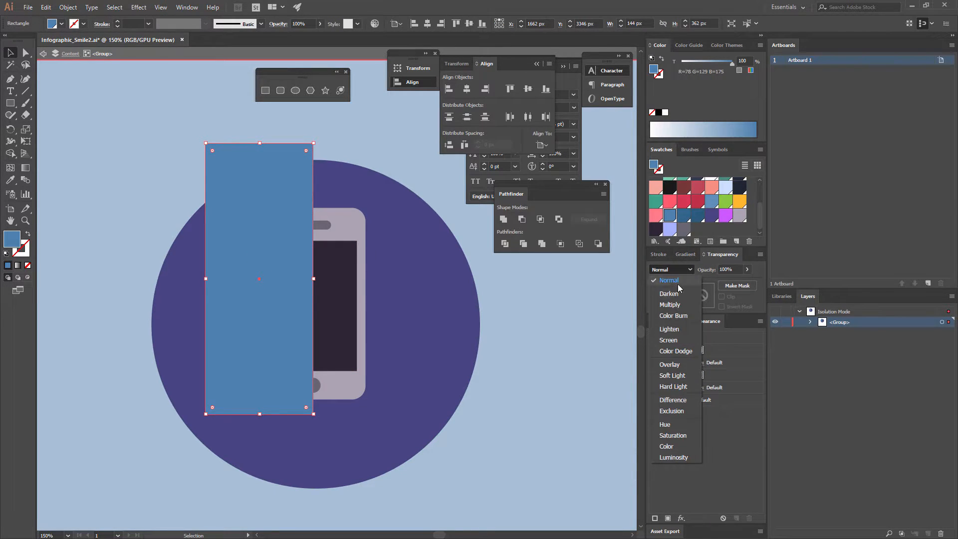
{"action": "left_click", "coordinate": [660, 294]}
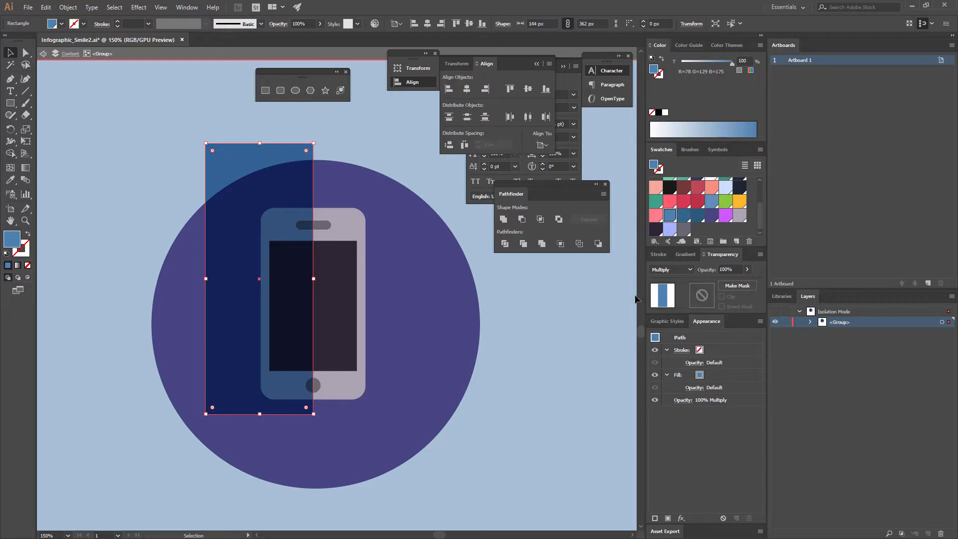
Try purple swatches on the shading rectangle, settle on the light blue fill (R=204 G=224 B=255) and deselect it.
{"action": "left_click", "coordinate": [713, 218]}
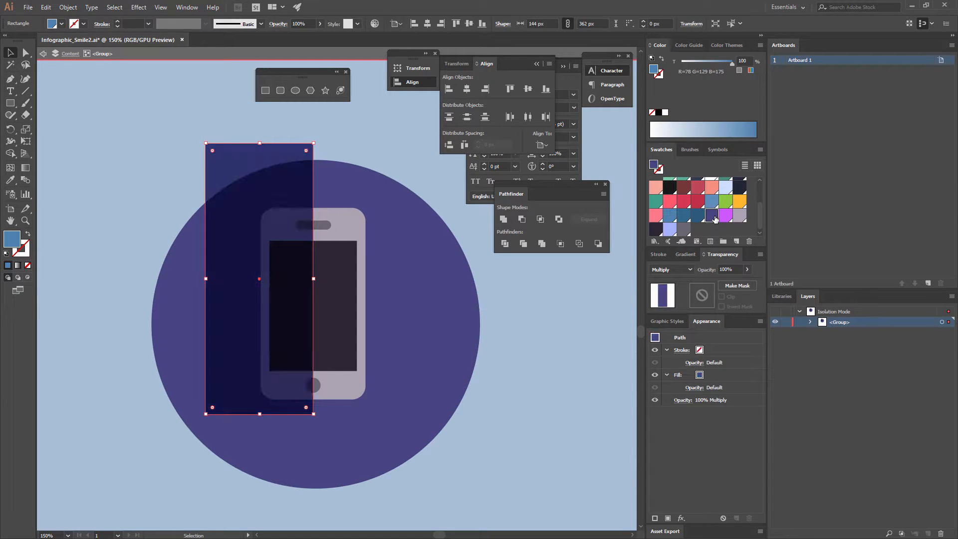
{"action": "left_click", "coordinate": [727, 215]}
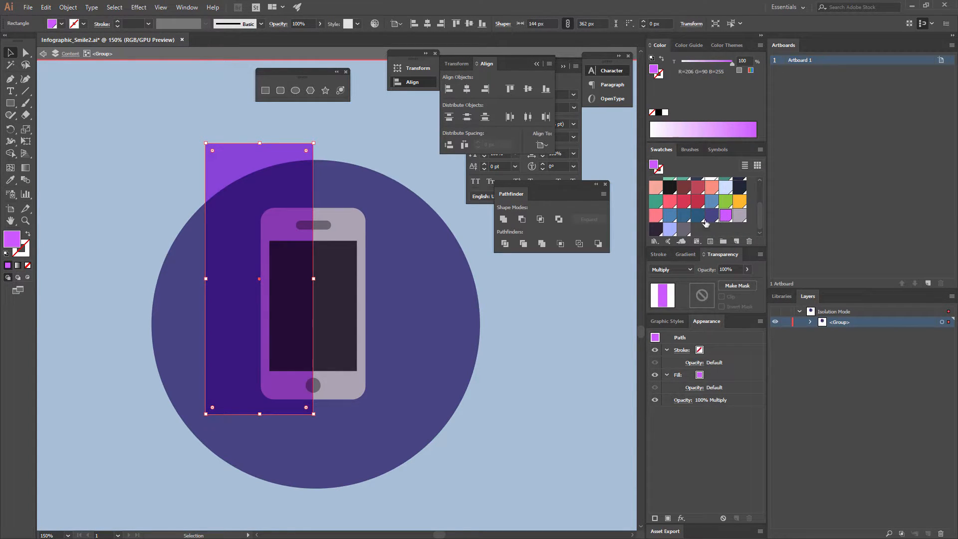
{"action": "left_click", "coordinate": [657, 230]}
{"action": "left_click", "coordinate": [713, 217]}
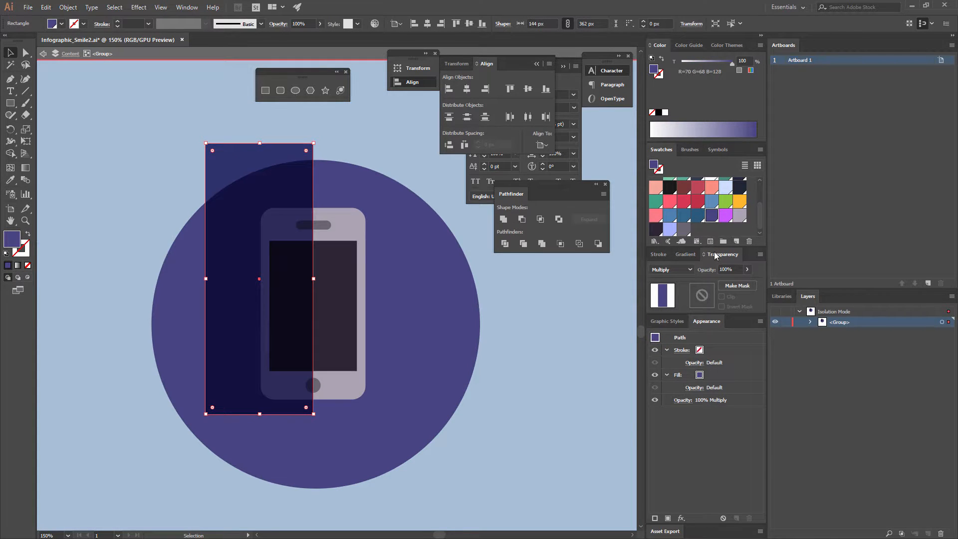
{"action": "left_click", "coordinate": [727, 187]}
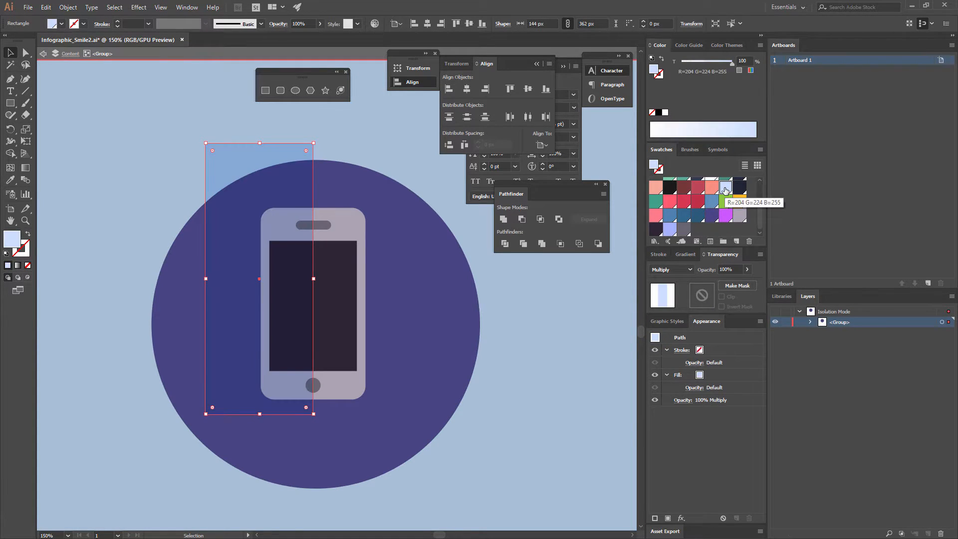
{"action": "left_click", "coordinate": [538, 312]}
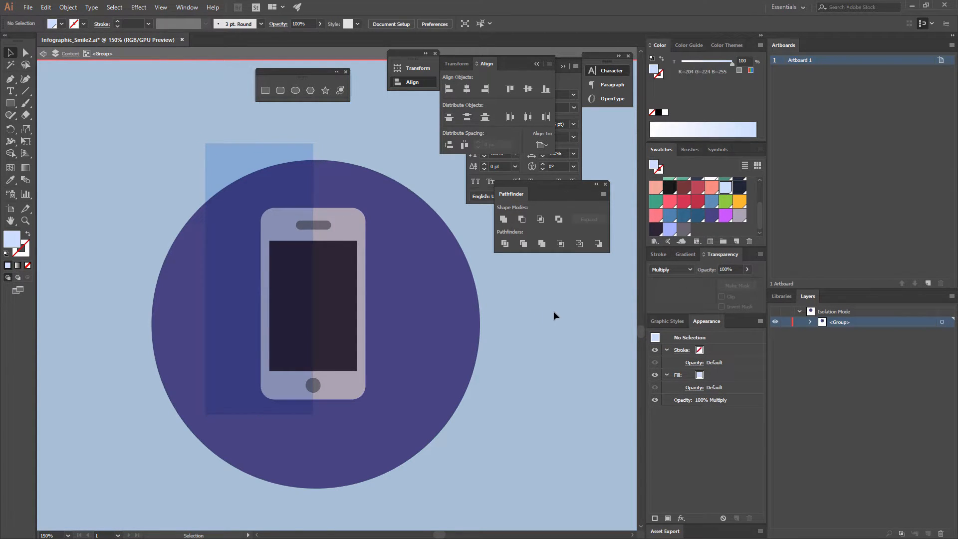
Cut the shading rectangle, speaker slot, screen and home button together, leaving the phone body in place.
{"action": "left_click", "coordinate": [274, 187]}
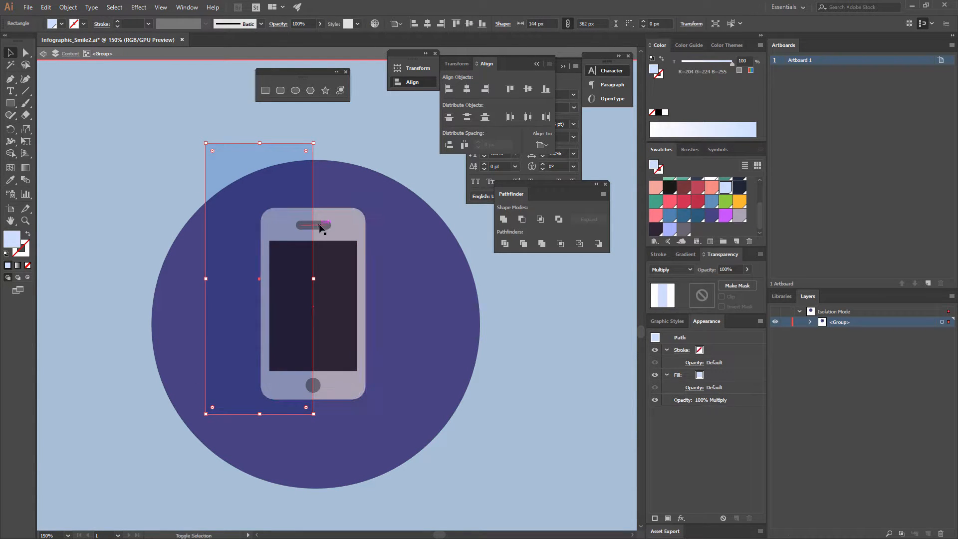
{"action": "left_click", "coordinate": [320, 222], "text": "shift"}
{"action": "left_click", "coordinate": [335, 275], "text": "shift"}
{"action": "left_click", "coordinate": [320, 385], "text": "shift"}
{"action": "left_click_drag", "start_coordinate": [319, 383], "coordinate": [318, 386]}
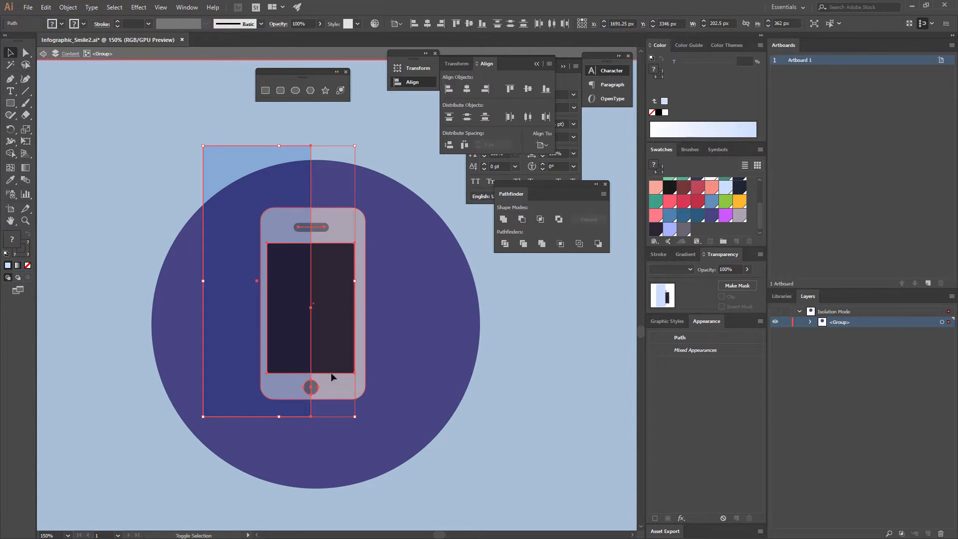
{"action": "key", "text": "ctrl+z"}
{"action": "left_click", "coordinate": [340, 220], "text": "shift"}
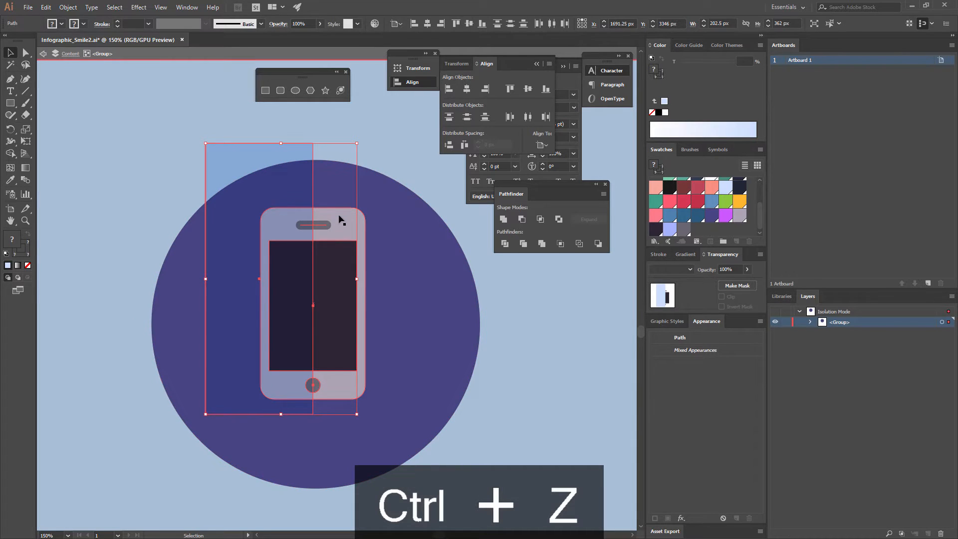
{"action": "key", "text": "ctrl+x"}
Paste the cut shapes in place inside the phone body using Draw Inside mode, so the body clips them, and deselect.
{"action": "left_click", "coordinate": [352, 279]}
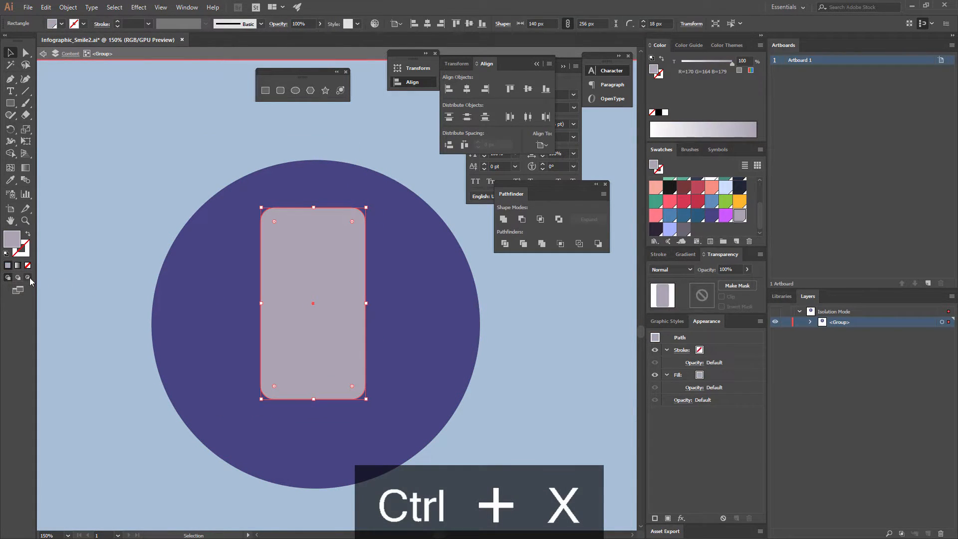
{"action": "key", "text": "ctrl+shift+v"}
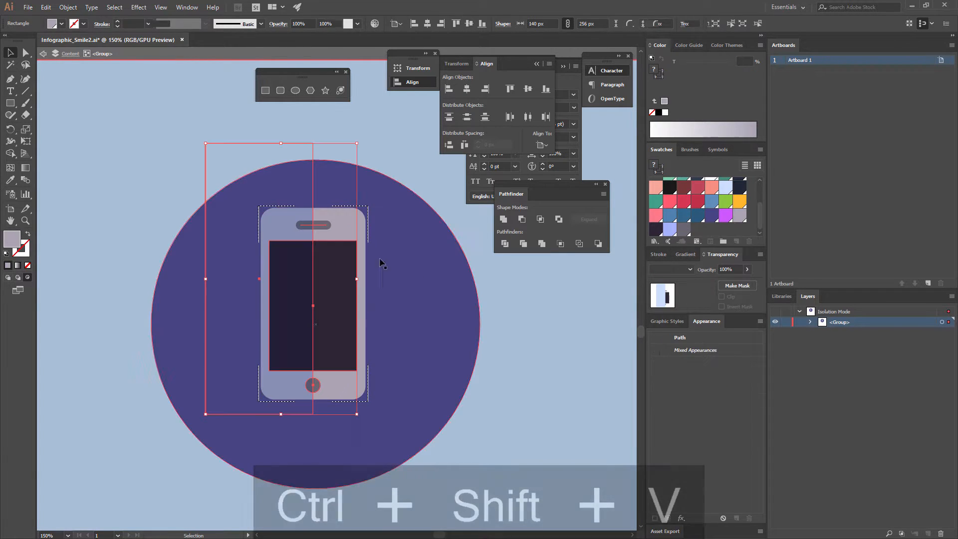
{"action": "left_click", "coordinate": [526, 316]}
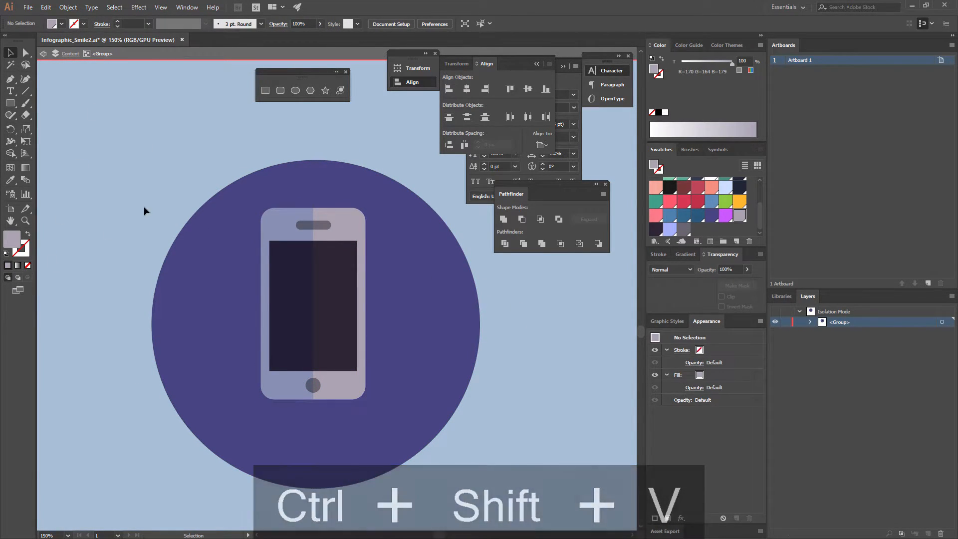
{"action": "key", "text": "ctrl+minus"}
{"action": "key", "text": "ctrl+minus"}
{"action": "key", "text": "ctrl+minus"}
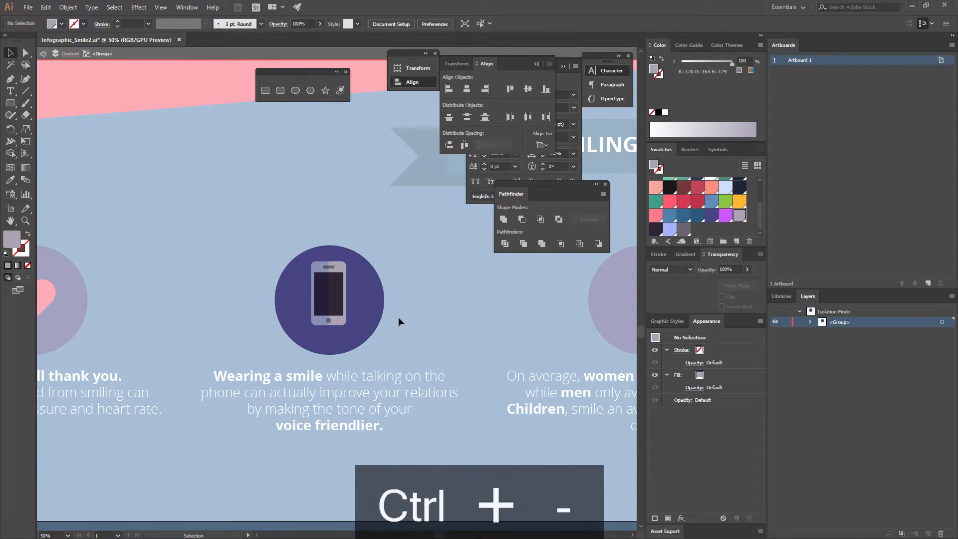
Centre the phone icon horizontally and vertically within its dark purple circle and deselect.
{"action": "left_click", "coordinate": [377, 274]}
{"action": "left_click", "coordinate": [377, 273]}
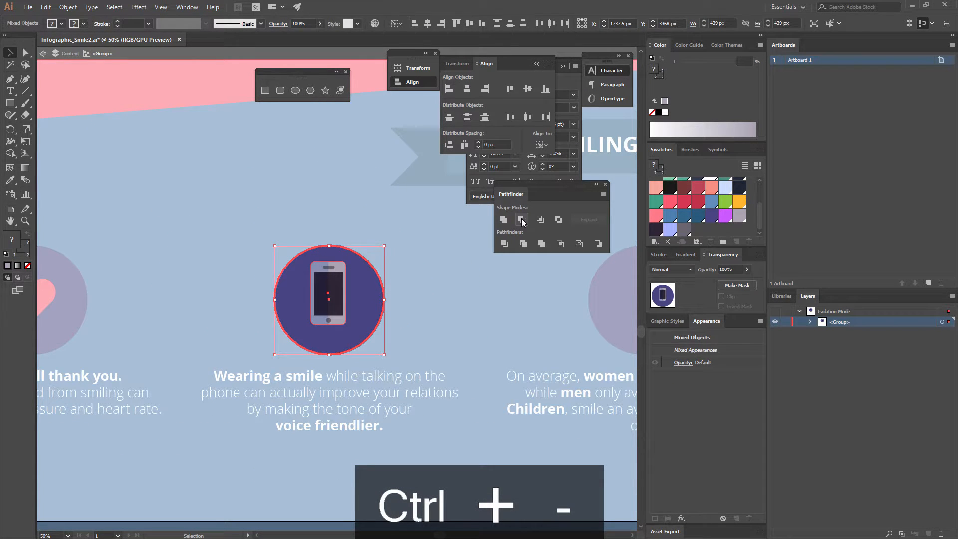
{"action": "left_click", "coordinate": [467, 89]}
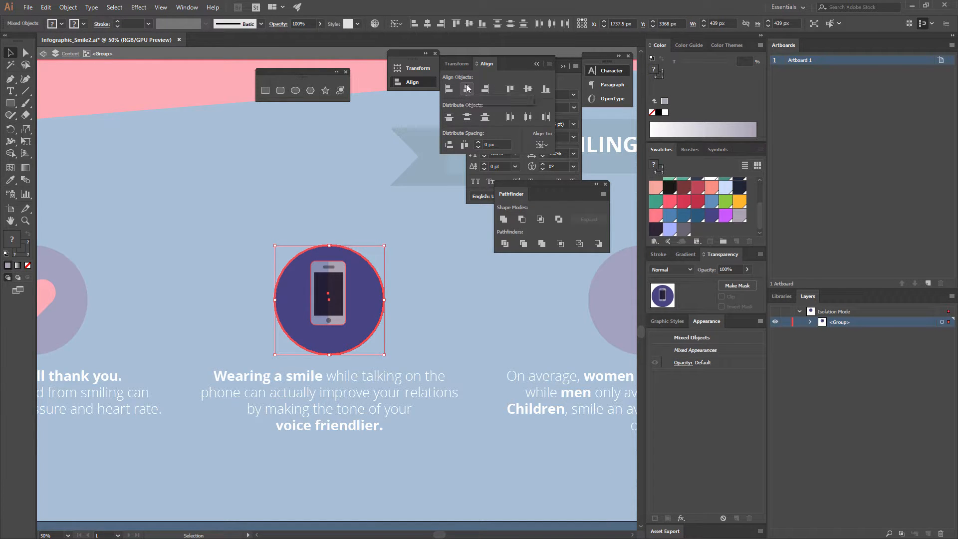
{"action": "left_click", "coordinate": [528, 89]}
{"action": "left_click", "coordinate": [358, 184]}
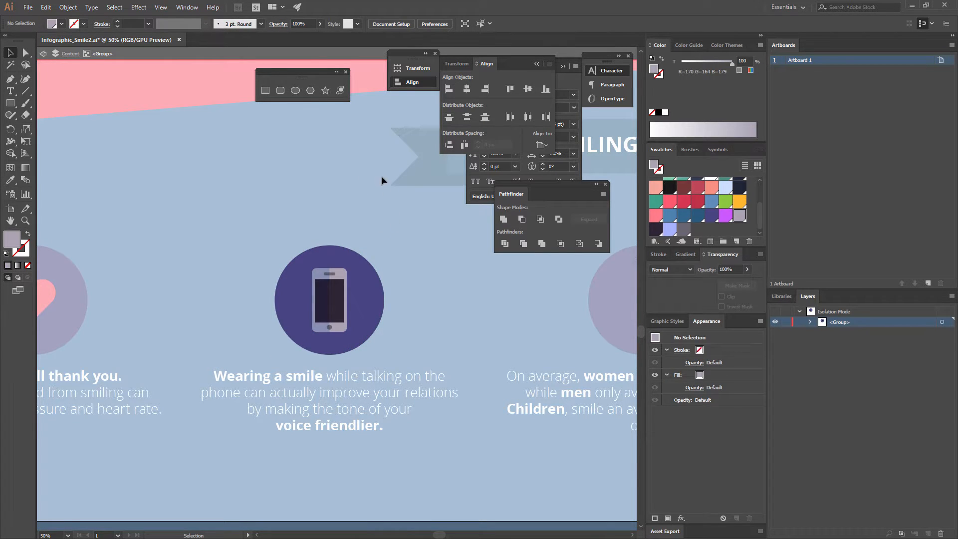
Exit isolation of the phone fact's group and isolate the third fact's group, about women smiling 62 times per day.
{"action": "key", "text": "ctrl+minus"}
{"action": "key", "text": "ctrl+minus"}
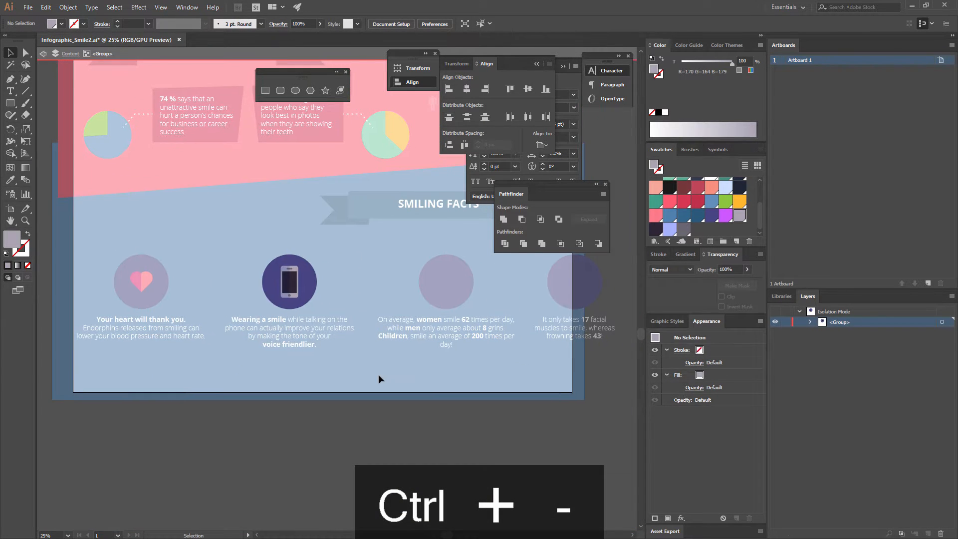
{"action": "double_click", "coordinate": [379, 375]}
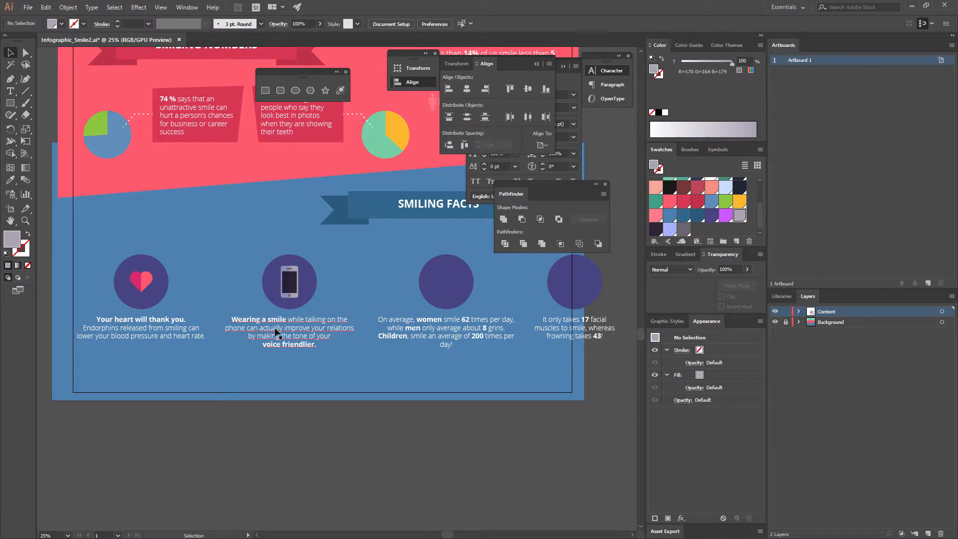
{"action": "scroll", "coordinate": [355, 286], "scroll_direction": "right", "scroll_amount": 3}
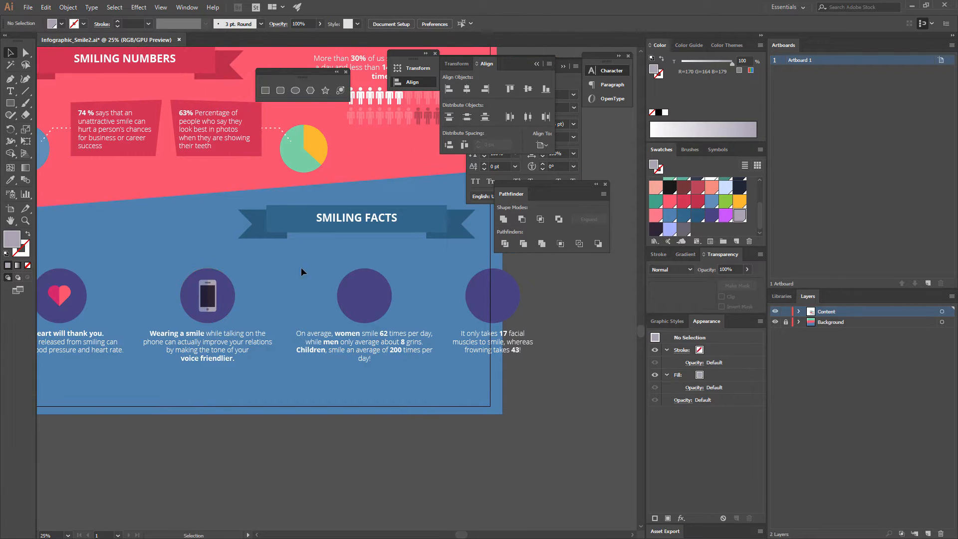
{"action": "key", "text": "ctrl+equal"}
{"action": "double_click", "coordinate": [409, 318]}
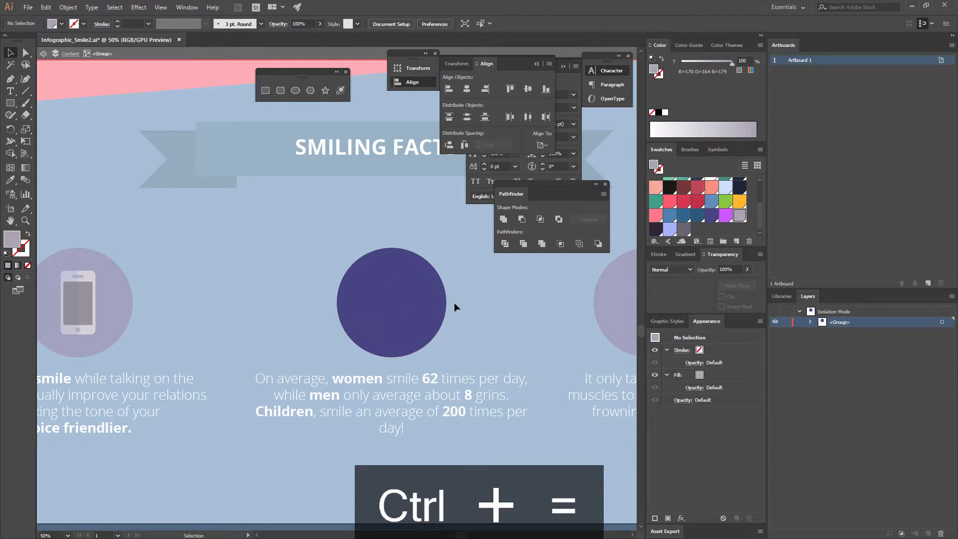
{"action": "key", "text": "ctrl+equal"}
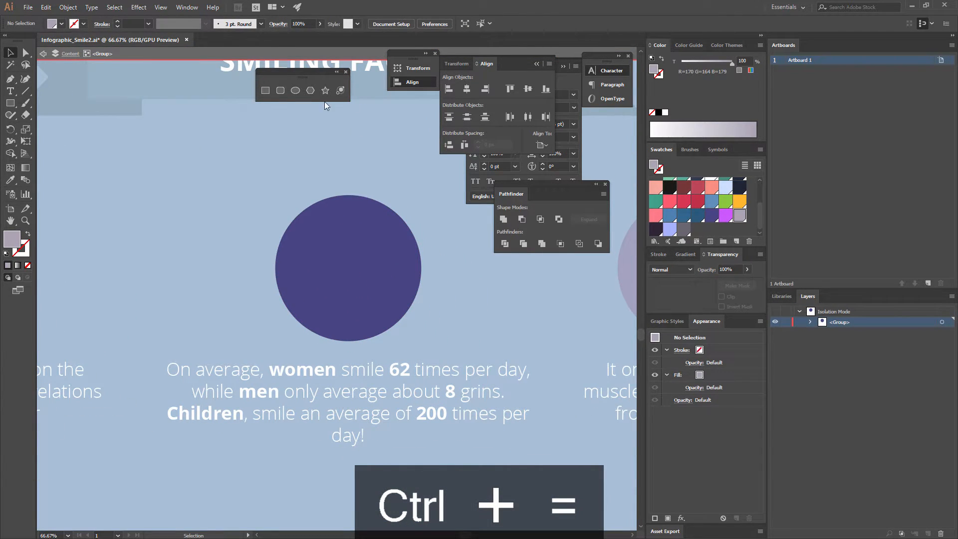
Draw a face circle of about 242 px inside the third dark purple circle and fill it yellow-orange (R=255 G=185 B=46).
{"action": "left_click", "coordinate": [296, 90]}
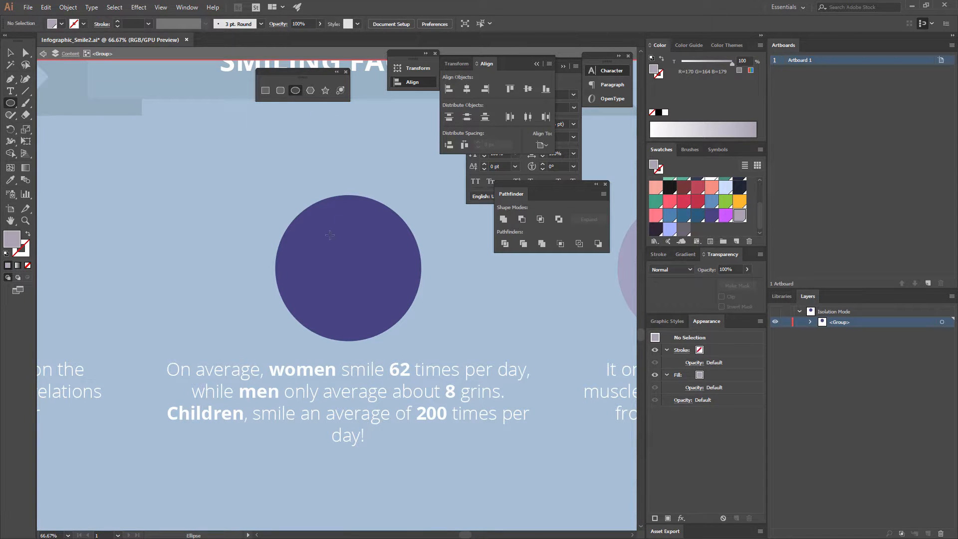
{"action": "left_click_drag", "start_coordinate": [313, 228], "coordinate": [407, 310]}
{"action": "left_click", "coordinate": [739, 205]}
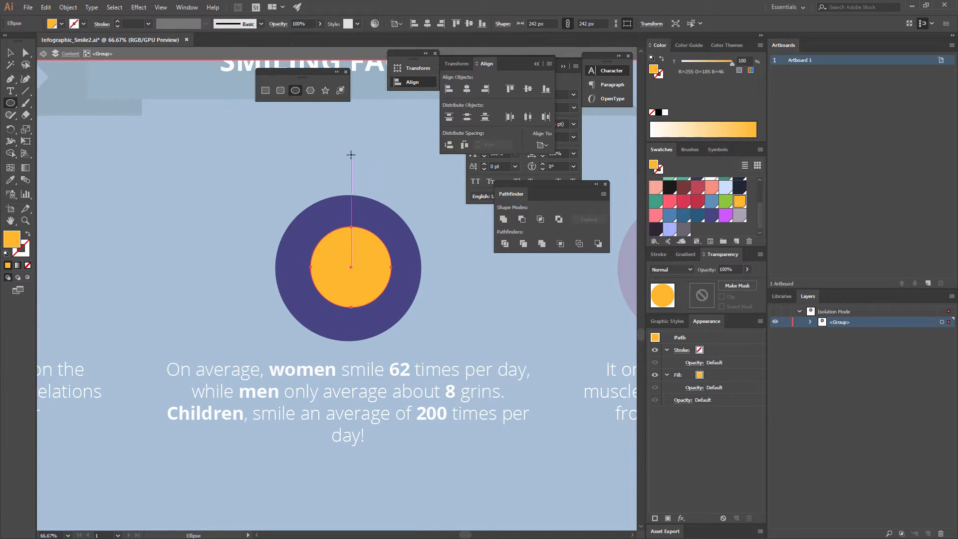
{"action": "key", "text": "ctrl+equal"}
{"action": "key", "text": "ctrl+equal"}
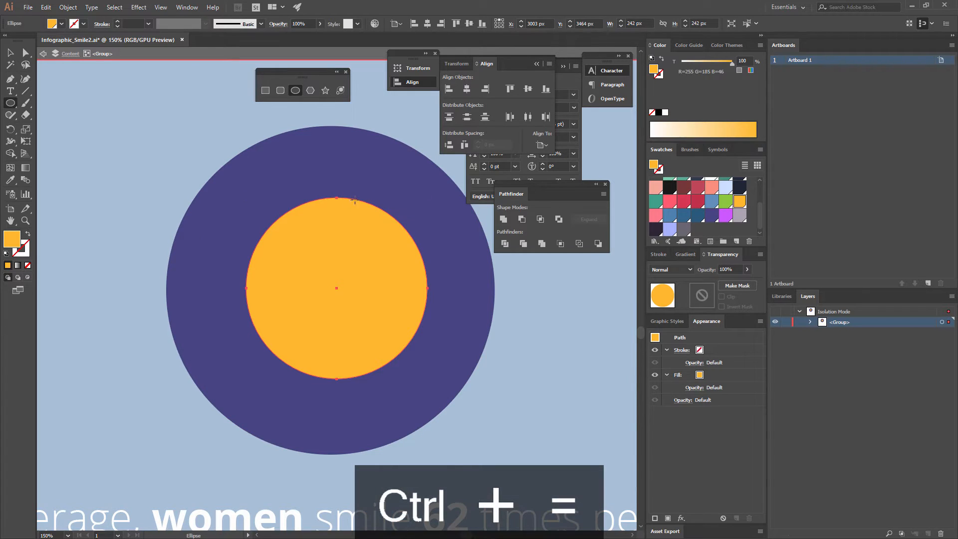
{"action": "left_click", "coordinate": [711, 215]}
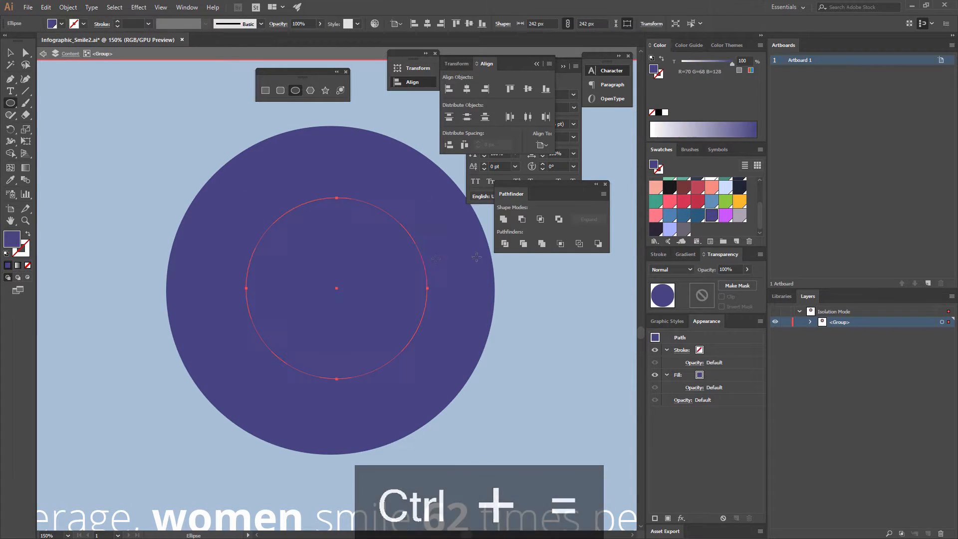
{"action": "key", "text": "ctrl+z"}
Draw a small eye circle of about 21 px beside the face, fill it red (R=217 G=55 B=82) and deselect.
{"action": "left_click_drag", "start_coordinate": [428, 222], "coordinate": [443, 237]}
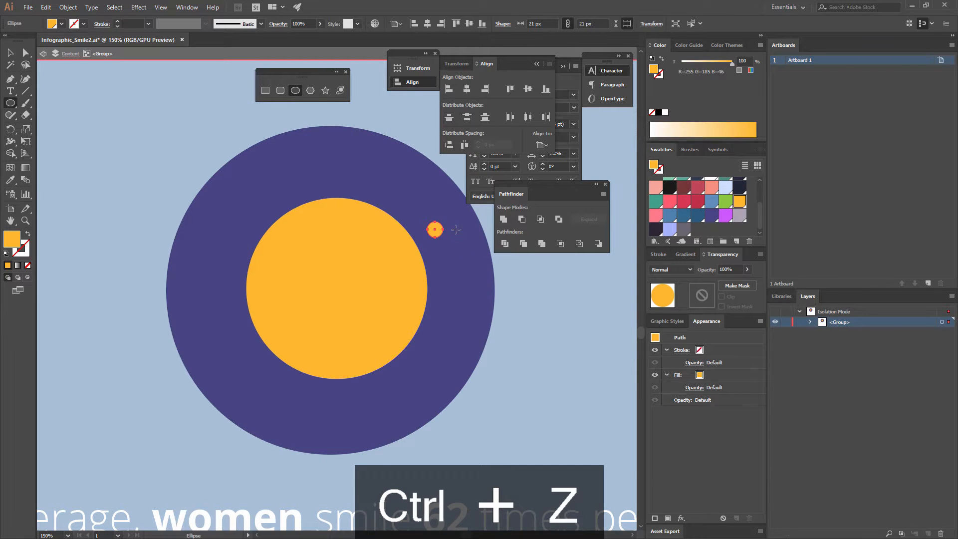
{"action": "key", "text": "v"}
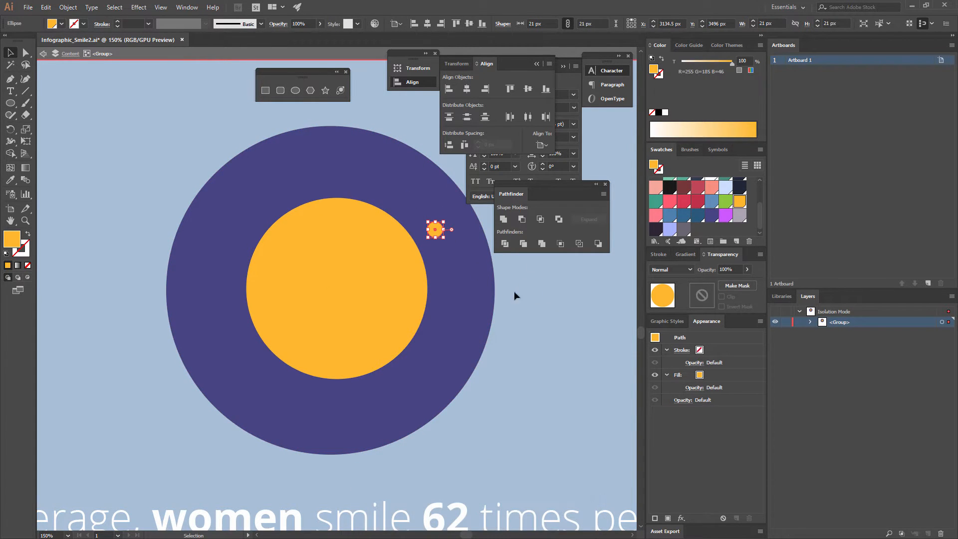
{"action": "left_click", "coordinate": [716, 219]}
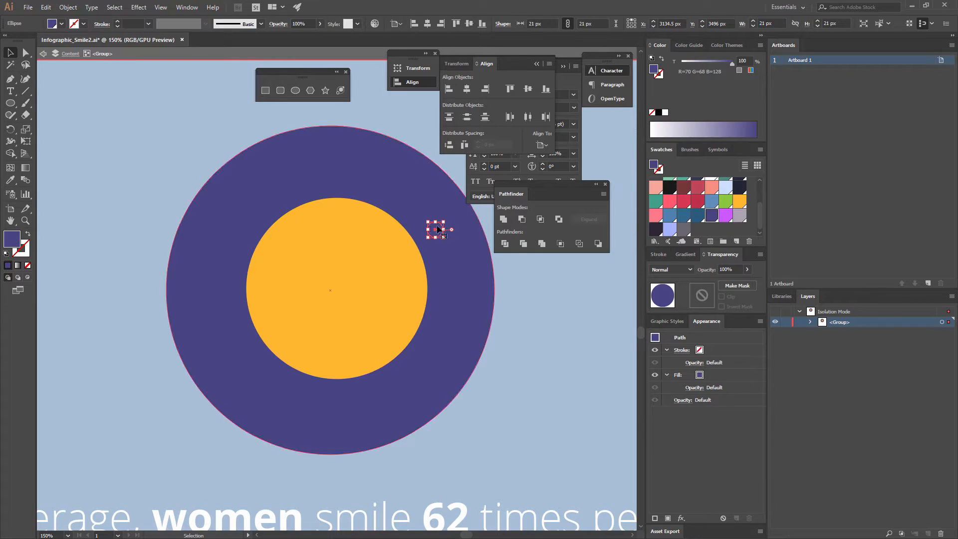
{"action": "left_click", "coordinate": [685, 201]}
{"action": "left_click", "coordinate": [525, 274]}
Move the small red circle onto the face as the left eye and duplicate it level with it as the right eye.
{"action": "left_click_drag", "start_coordinate": [436, 231], "coordinate": [302, 264]}
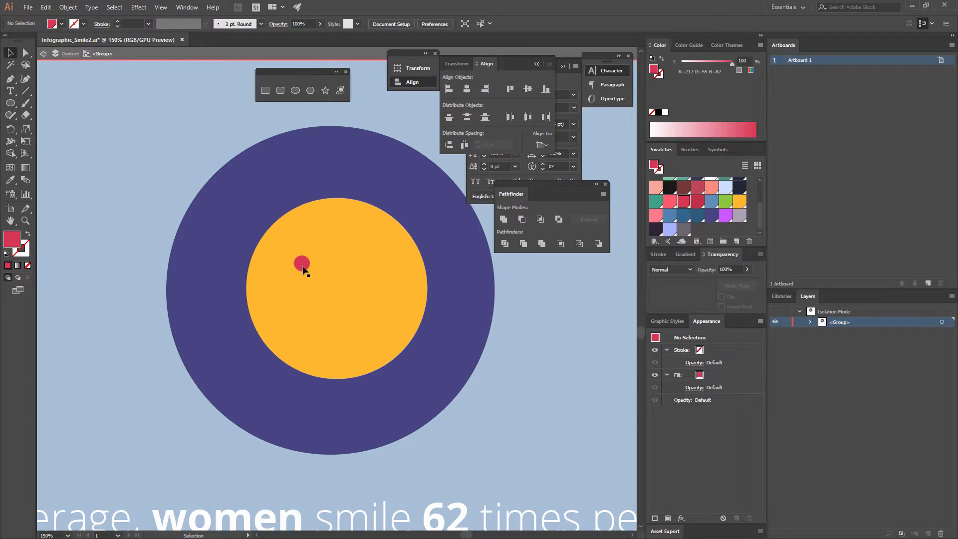
{"action": "left_click_drag", "start_coordinate": [303, 269], "coordinate": [364, 268]}
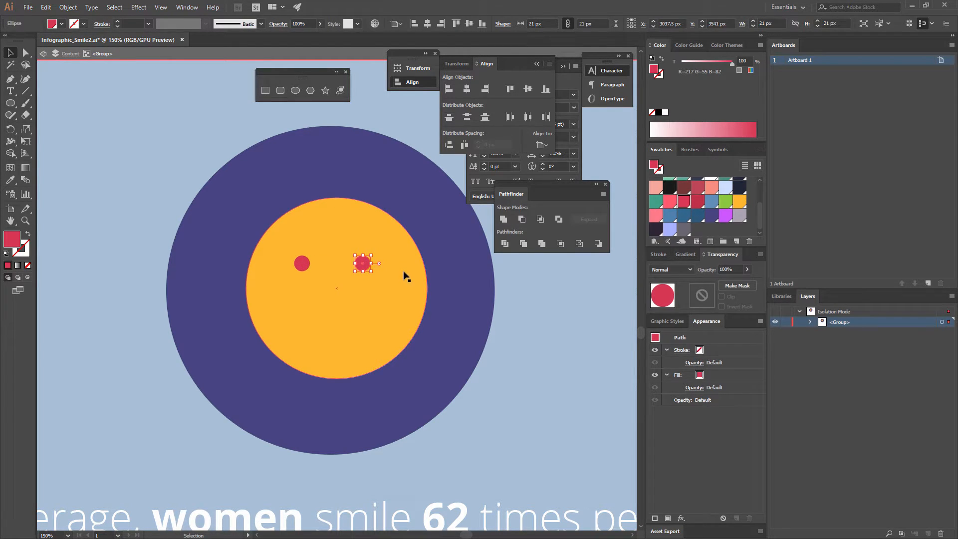
{"action": "left_click", "coordinate": [526, 298]}
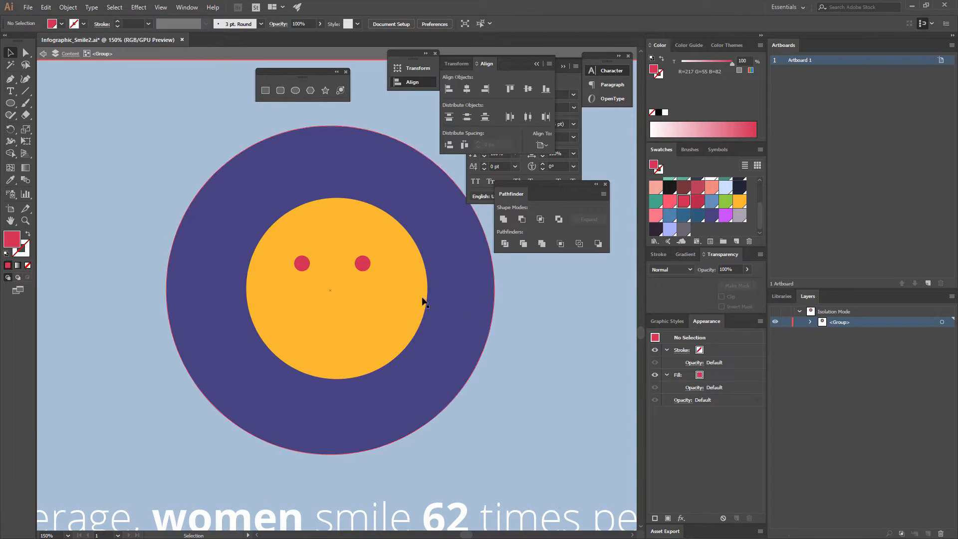
Draw a red circle of about 126 px on the face and delete its top anchor point to form a half-circle mouth.
{"action": "left_click", "coordinate": [295, 91]}
{"action": "left_click_drag", "start_coordinate": [331, 287], "coordinate": [378, 294]}
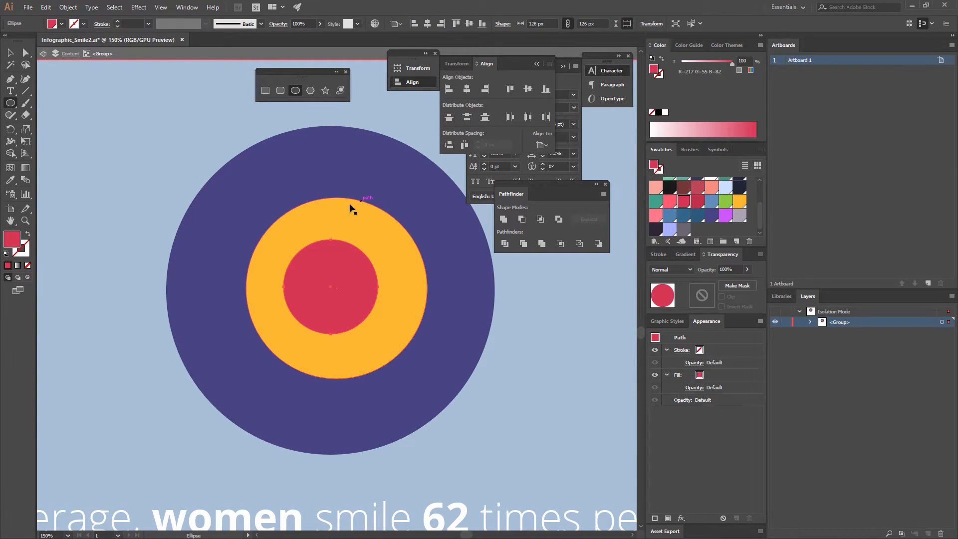
{"action": "key", "text": "ctrl+shift+a"}
{"action": "key", "text": "a"}
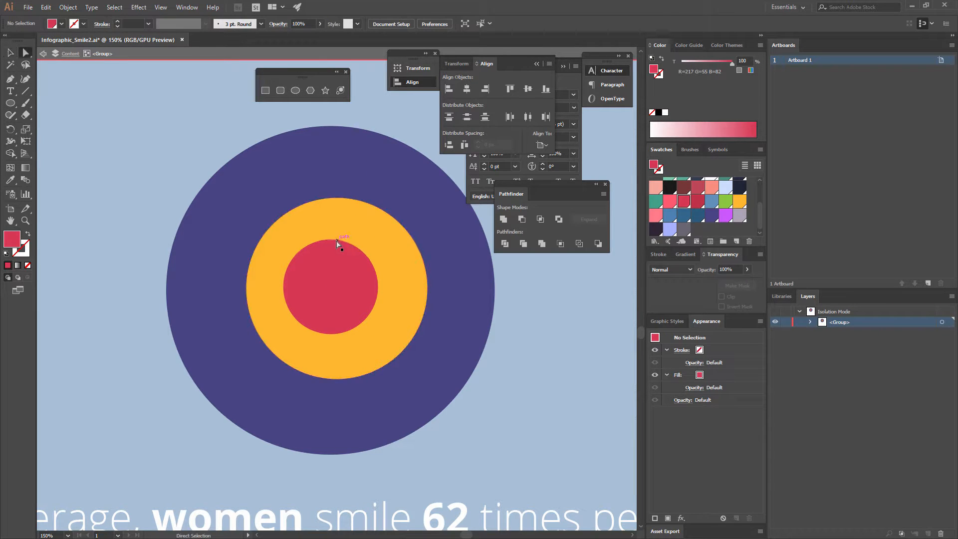
{"action": "left_click", "coordinate": [332, 242]}
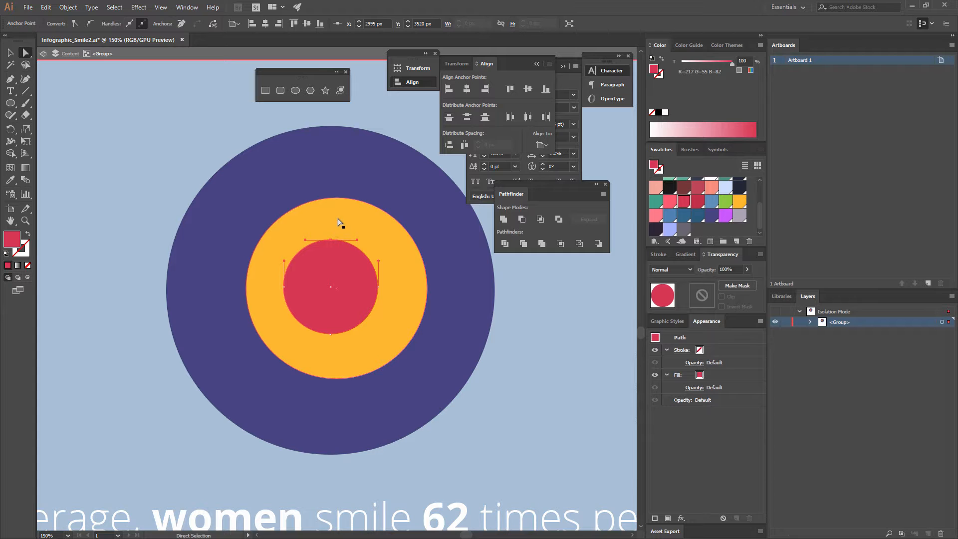
{"action": "key", "text": "Delete"}
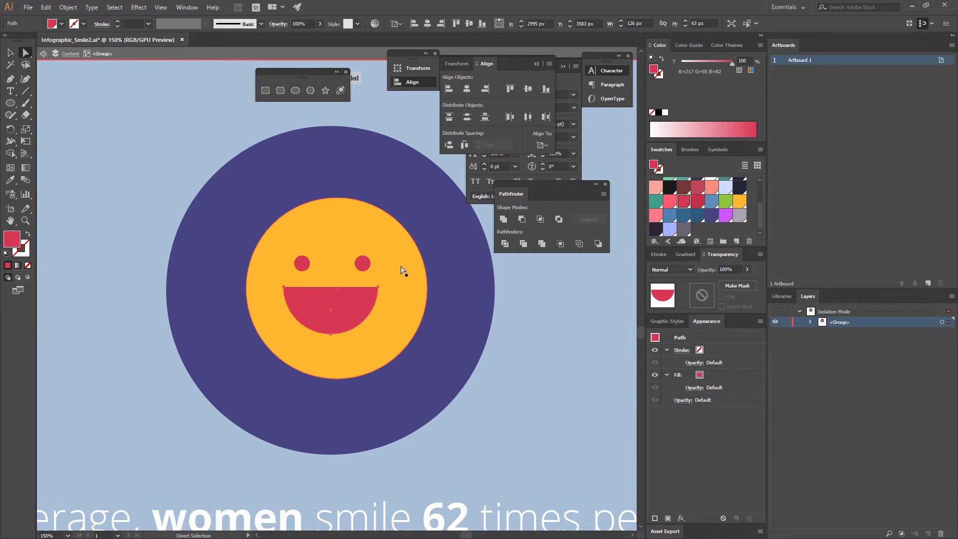
Close the mouth path by connecting its two upper end points, and deselect.
{"action": "left_click", "coordinate": [379, 287]}
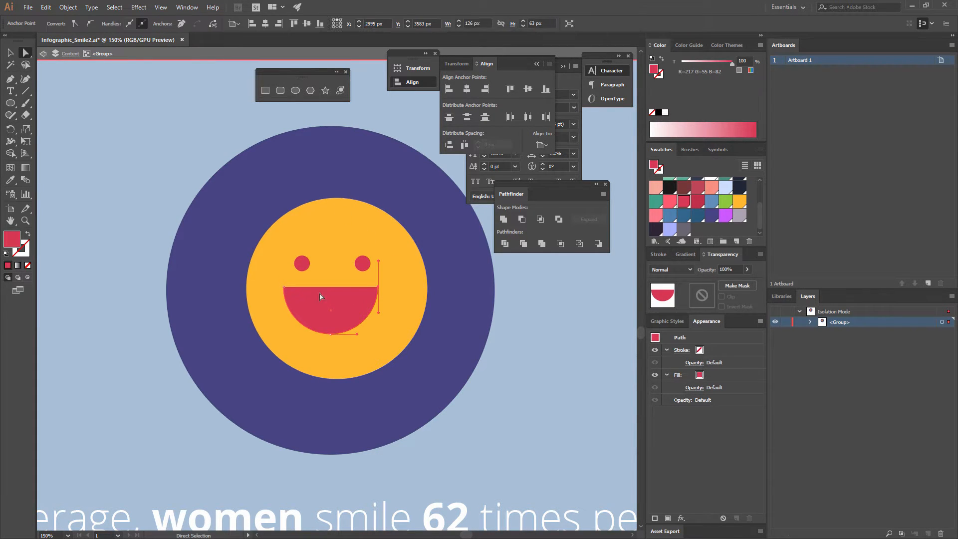
{"action": "left_click", "coordinate": [284, 287], "text": "shift"}
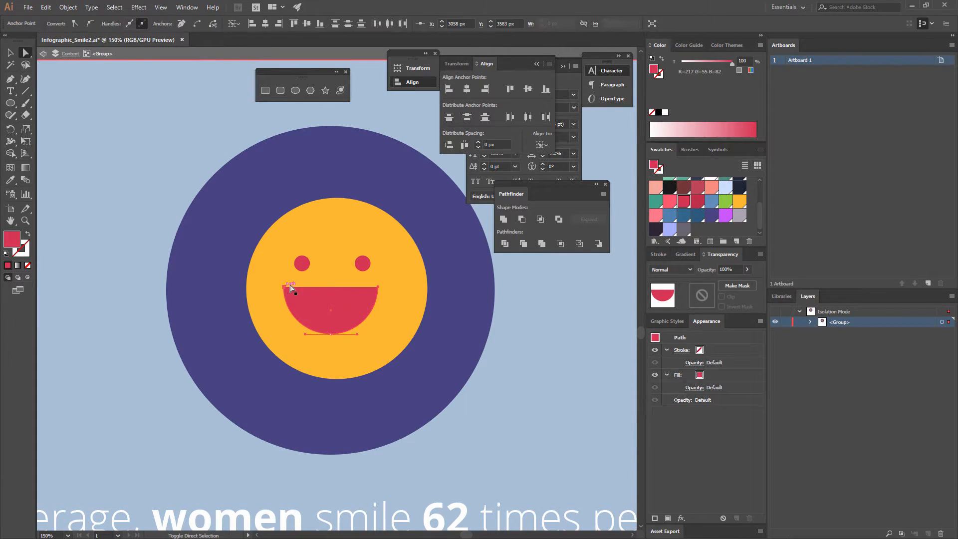
{"action": "left_click", "coordinate": [198, 26]}
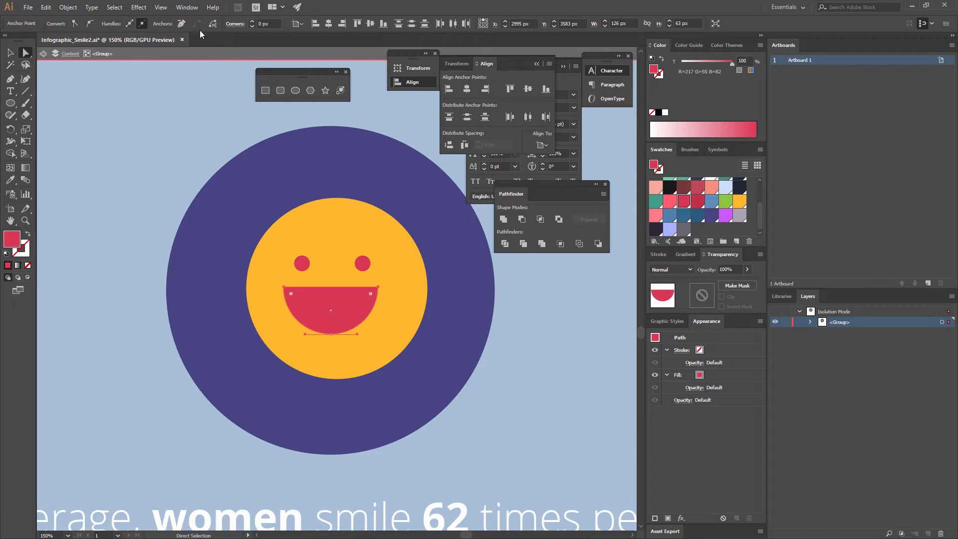
{"action": "key", "text": "v"}
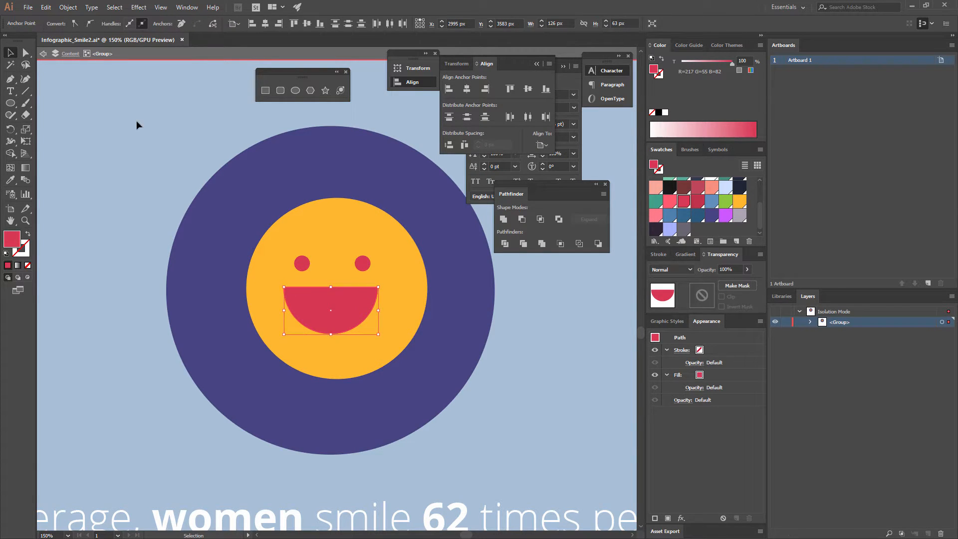
{"action": "left_click", "coordinate": [137, 122]}
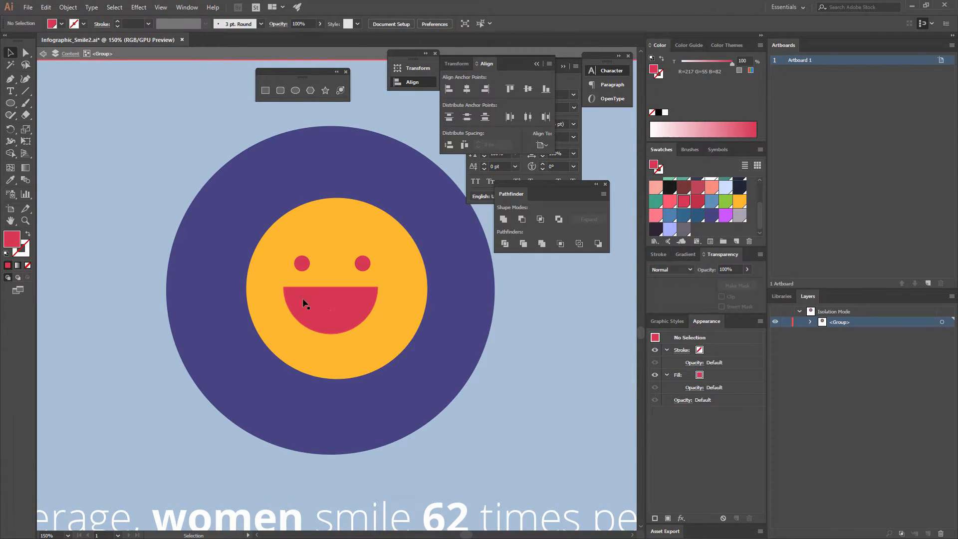
Align the mouth to the horizontal centre of the yellow face circle.
{"action": "left_click", "coordinate": [361, 302]}
{"action": "left_click", "coordinate": [395, 268], "text": "shift"}
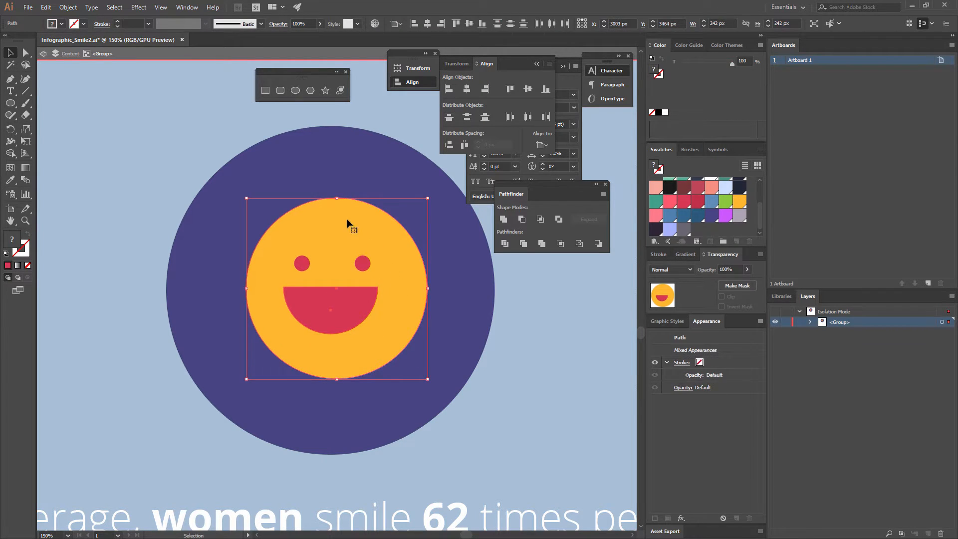
{"action": "left_click", "coordinate": [427, 24]}
Group the two eyes and align the group to the horizontal centre of the yellow face circle.
{"action": "left_click", "coordinate": [364, 264]}
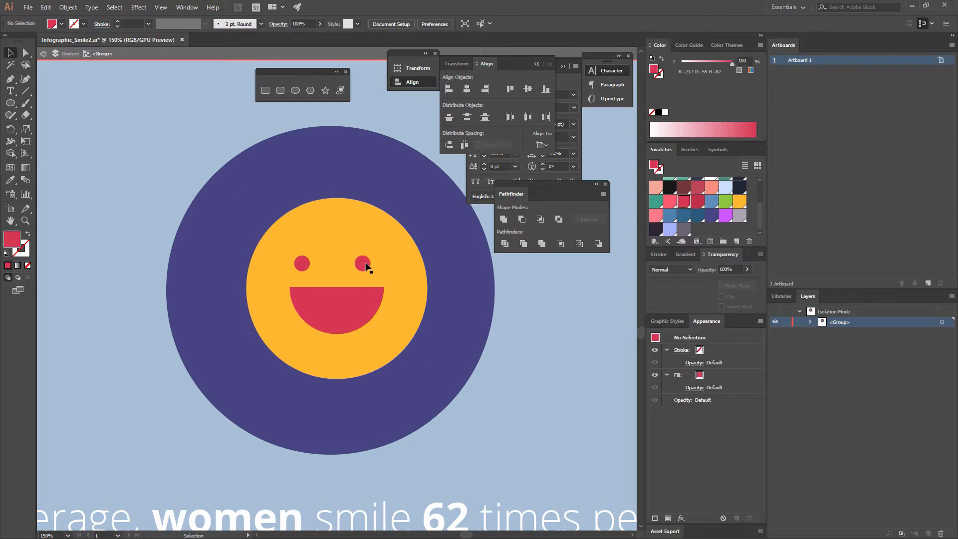
{"action": "left_click", "coordinate": [302, 264], "text": "shift"}
{"action": "key", "text": "ctrl+g"}
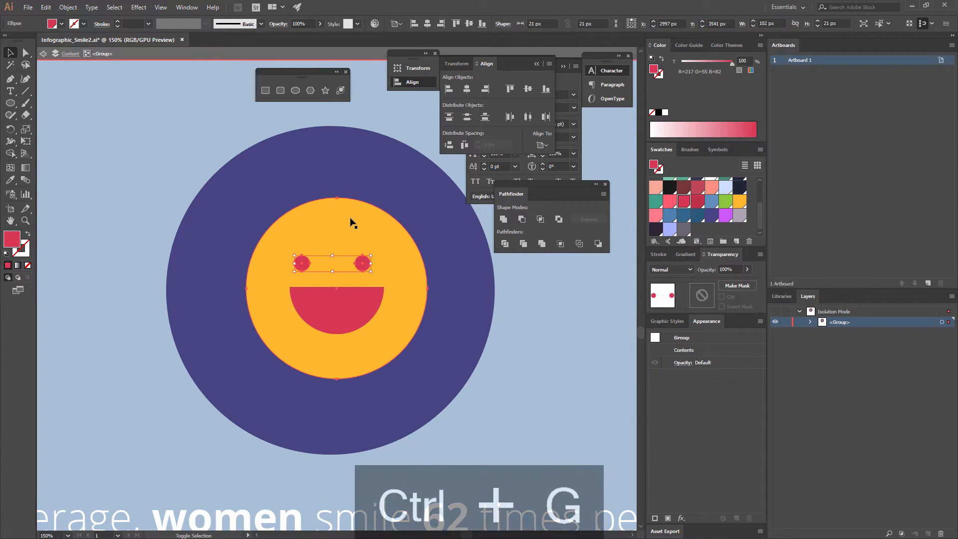
{"action": "left_click", "coordinate": [363, 223], "text": "shift"}
{"action": "left_click", "coordinate": [428, 24]}
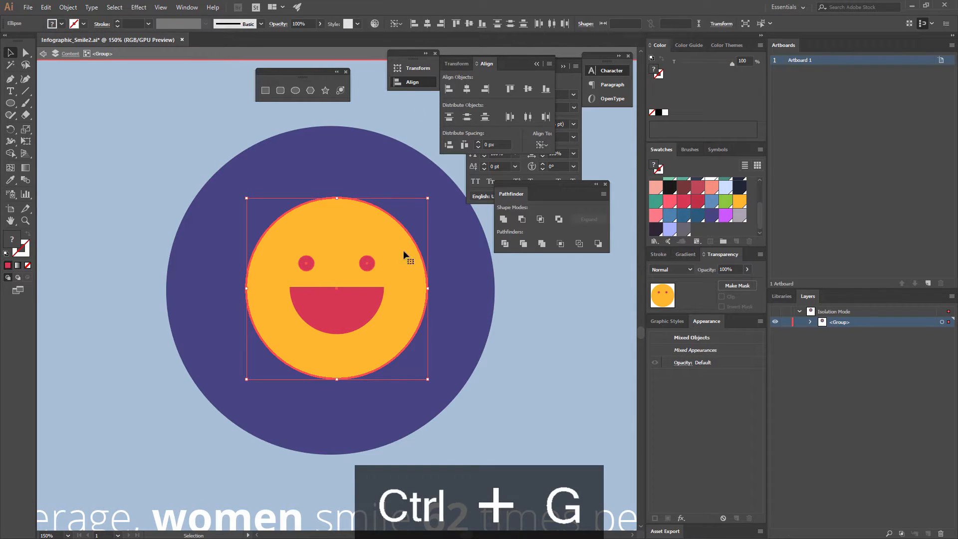
{"action": "left_click", "coordinate": [368, 263]}
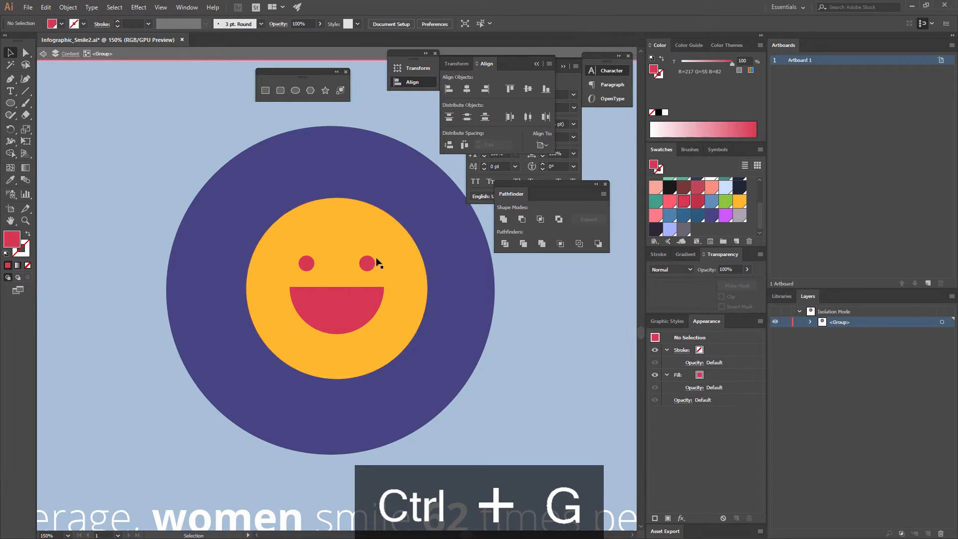
{"action": "left_click", "coordinate": [363, 306], "text": "shift"}
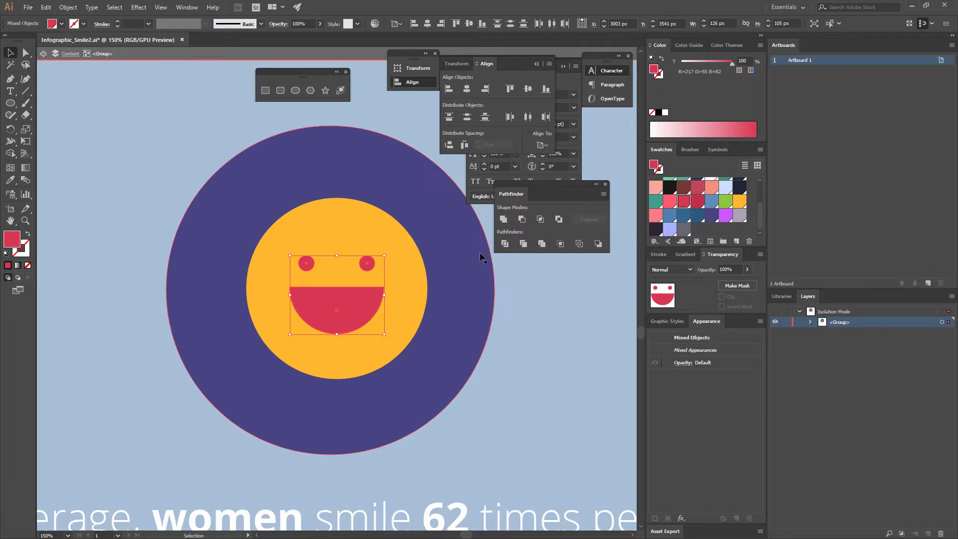
{"action": "left_click", "coordinate": [538, 290]}
Unite the eye group and the mouth into one shape with the Pathfinder.
{"action": "left_click", "coordinate": [400, 278]}
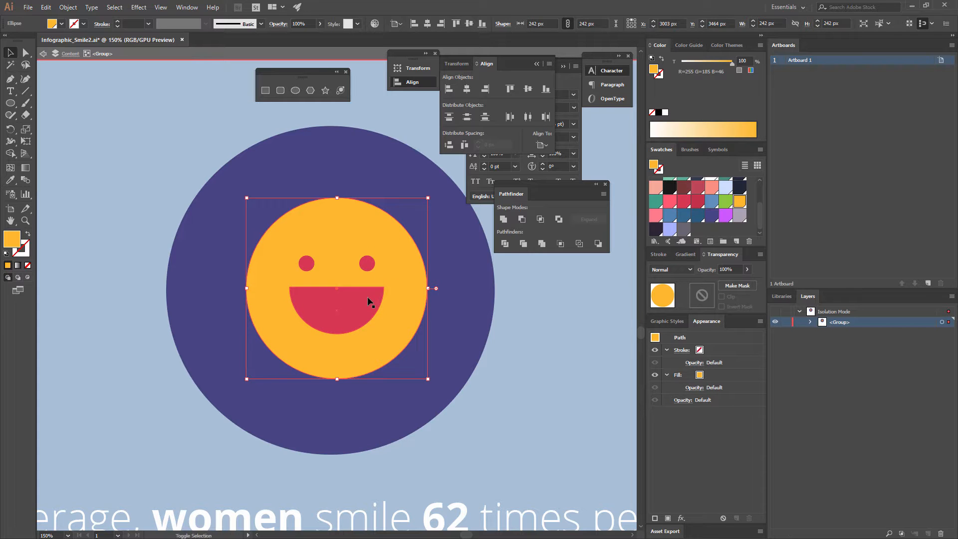
{"action": "left_click", "coordinate": [367, 263]}
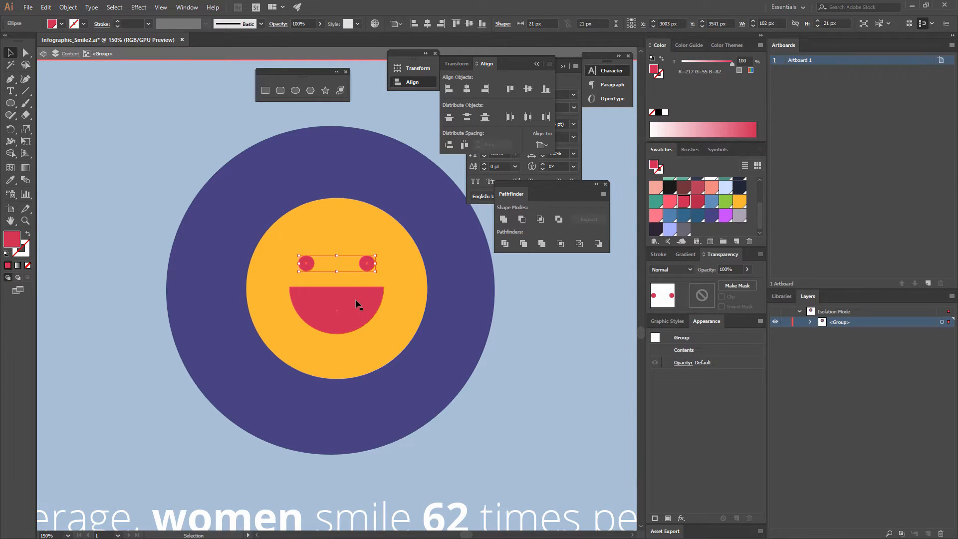
{"action": "left_click", "coordinate": [368, 301], "text": "shift"}
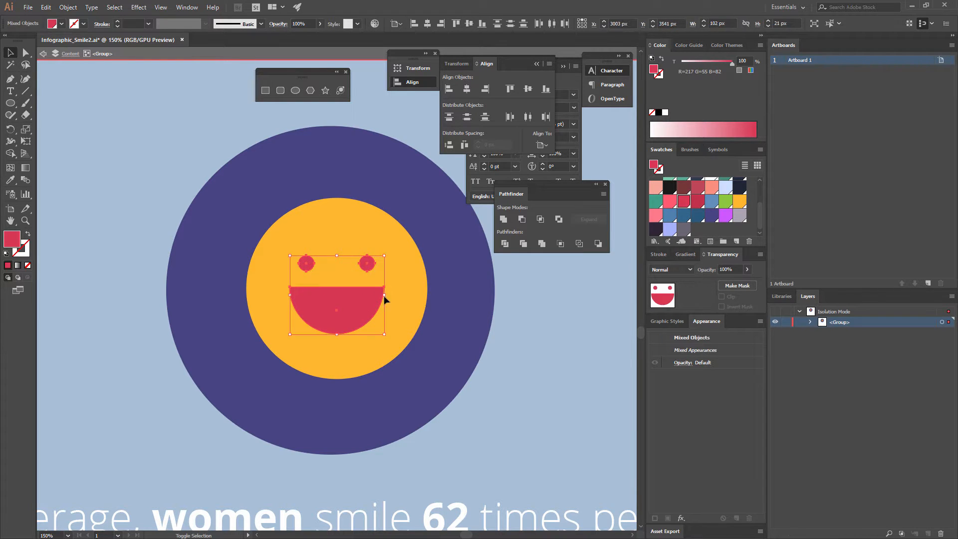
{"action": "left_click", "coordinate": [504, 220]}
{"action": "left_click_drag", "start_coordinate": [337, 307], "coordinate": [390, 193]}
{"action": "key", "text": "ctrl+z"}
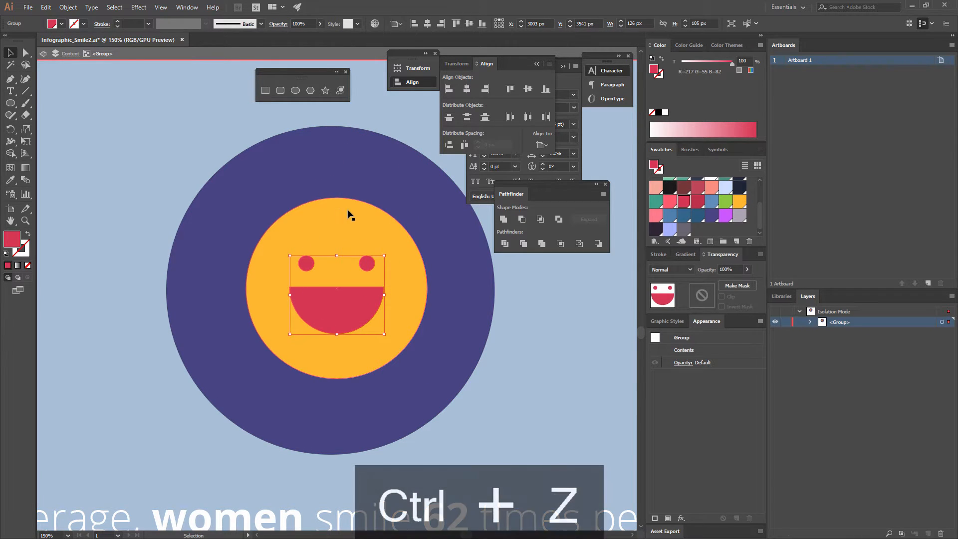
Subtract the combined eyes and mouth from the yellow face circle with Minus Front.
{"action": "left_click", "coordinate": [299, 239]}
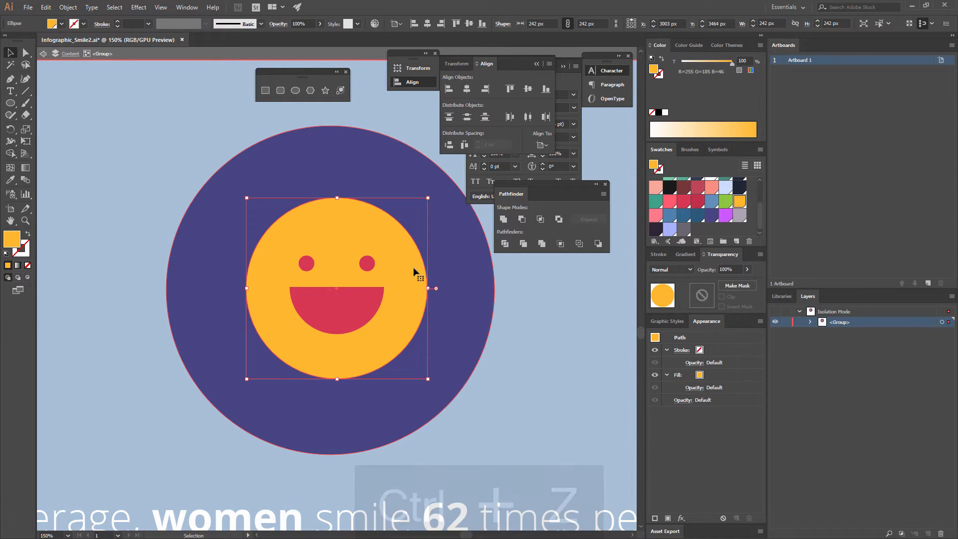
{"action": "left_click", "coordinate": [372, 262], "text": "shift"}
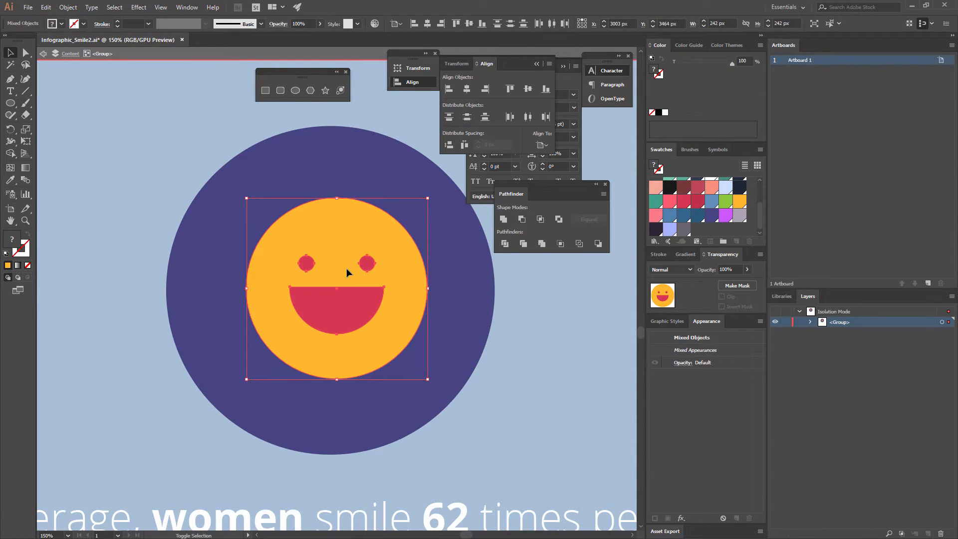
{"action": "left_click", "coordinate": [520, 222]}
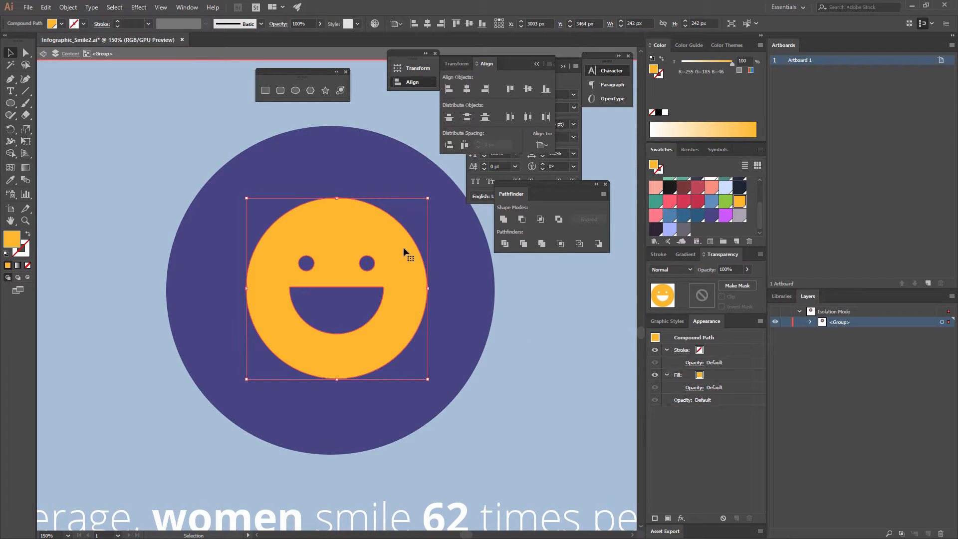
Align the cut-out face to the horizontal and vertical centre of the purple circle, and deselect.
{"action": "left_click", "coordinate": [464, 277], "text": "shift"}
{"action": "left_click", "coordinate": [467, 89]}
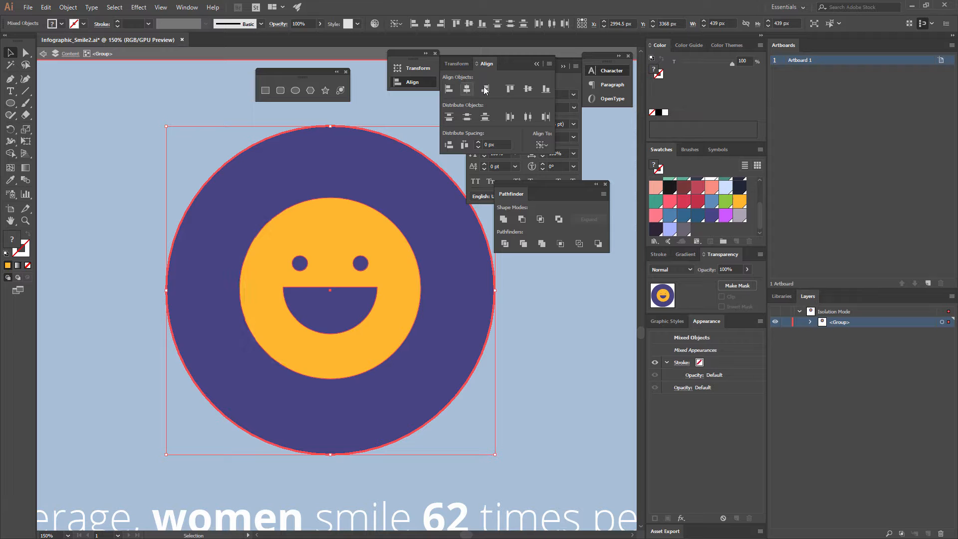
{"action": "left_click", "coordinate": [528, 89]}
{"action": "left_click", "coordinate": [561, 310]}
{"action": "left_click_drag", "start_coordinate": [503, 325], "coordinate": [470, 329]}
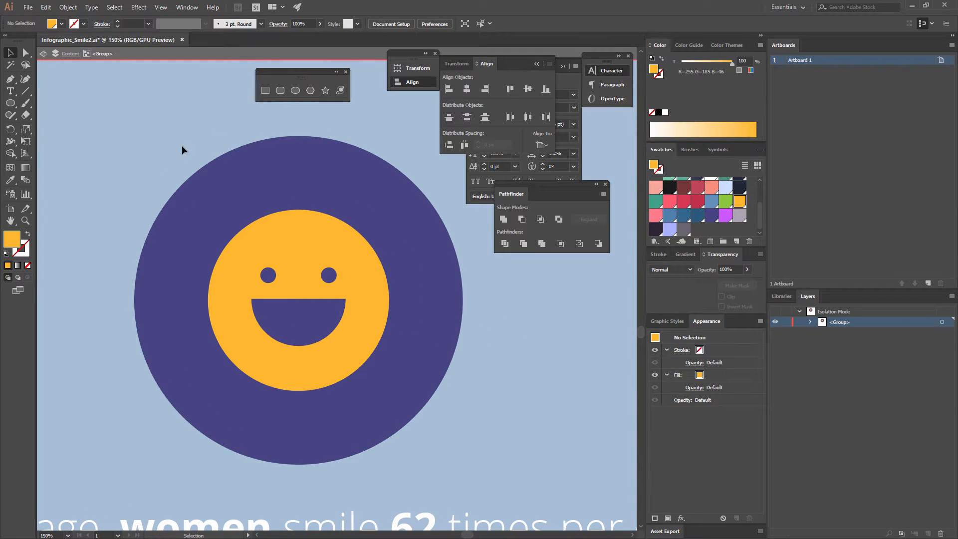
Draw a rectangle of about 134 × 330 px over the left half of the face and fill it with the bright purple swatch.
{"action": "left_click", "coordinate": [261, 91]}
{"action": "left_click_drag", "start_coordinate": [198, 170], "coordinate": [299, 417]}
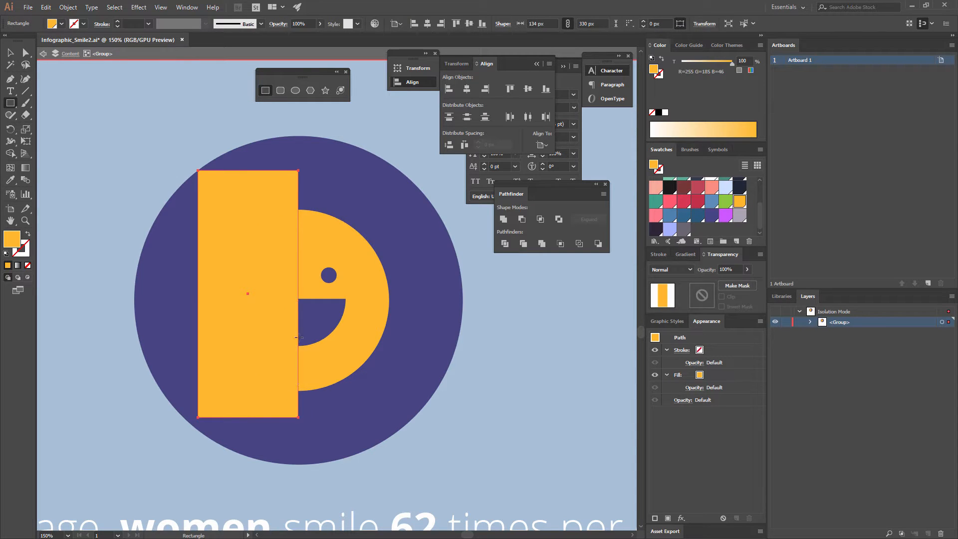
{"action": "key", "text": "v"}
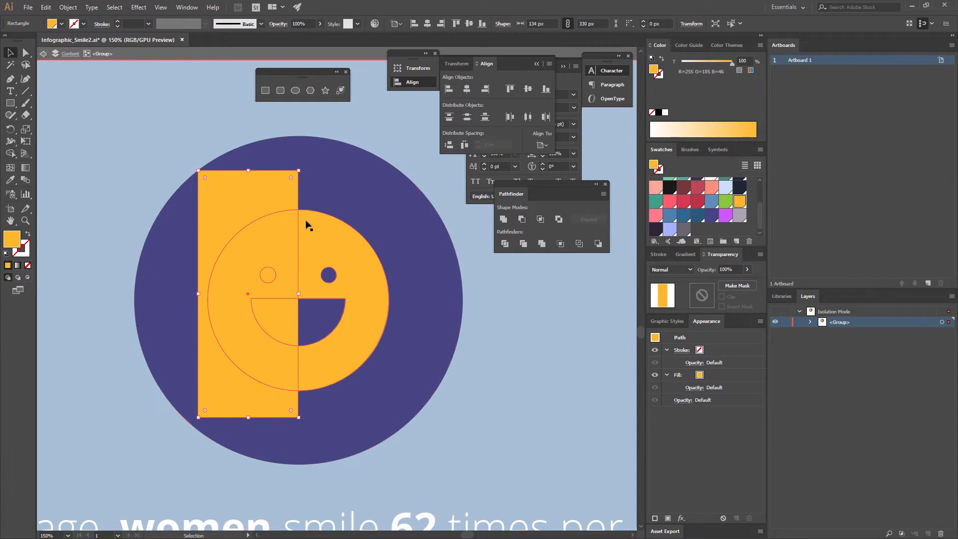
{"action": "left_click", "coordinate": [726, 216]}
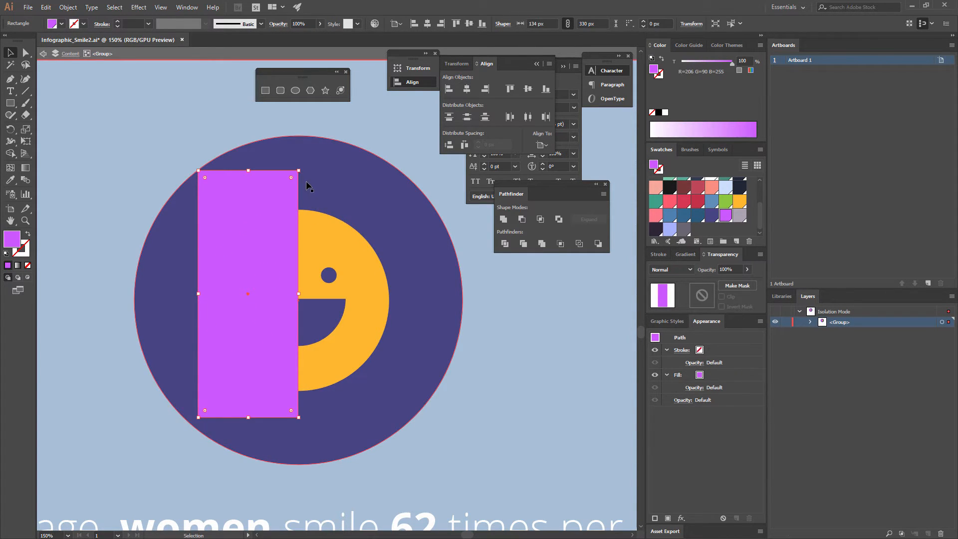
Copy the heart icon's 80% Multiply shading appearance onto the purple rectangle with the Eyedropper, and deselect.
{"action": "key", "text": "ctrl+minus"}
{"action": "key", "text": "ctrl+minus"}
{"action": "key", "text": "ctrl+minus"}
{"action": "left_click_drag", "start_coordinate": [257, 268], "coordinate": [431, 245]}
{"action": "left_click_drag", "start_coordinate": [291, 222], "coordinate": [520, 195]}
{"action": "left_click", "coordinate": [11, 181]}
{"action": "left_click", "coordinate": [129, 227]}
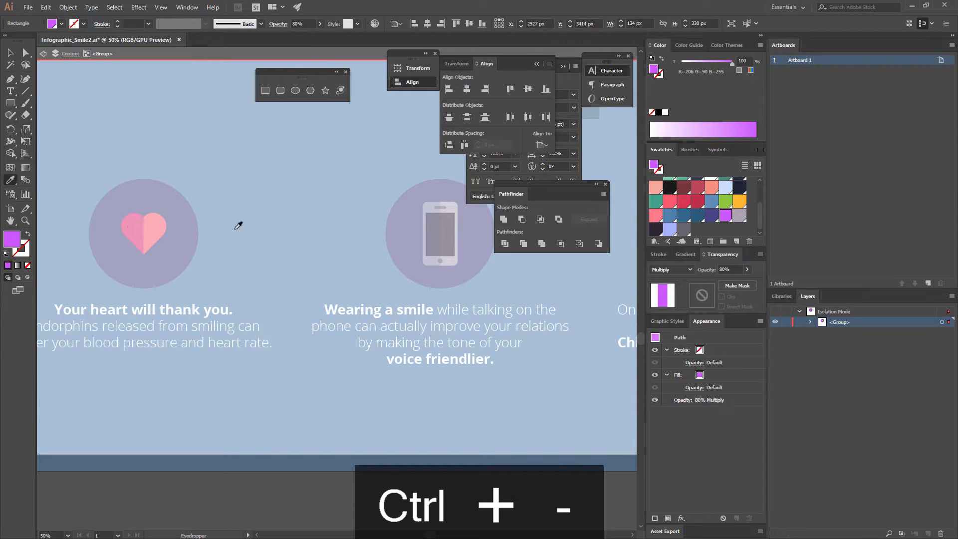
{"action": "left_click_drag", "start_coordinate": [369, 240], "coordinate": [155, 228]}
{"action": "mouse_move", "coordinate": [423, 231]}
{"action": "left_mouse_down"}
{"action": "mouse_move", "coordinate": [274, 247]}
{"action": "mouse_move", "coordinate": [255, 258]}
{"action": "left_mouse_up"}
{"action": "key", "text": "v"}
{"action": "left_click", "coordinate": [439, 275]}
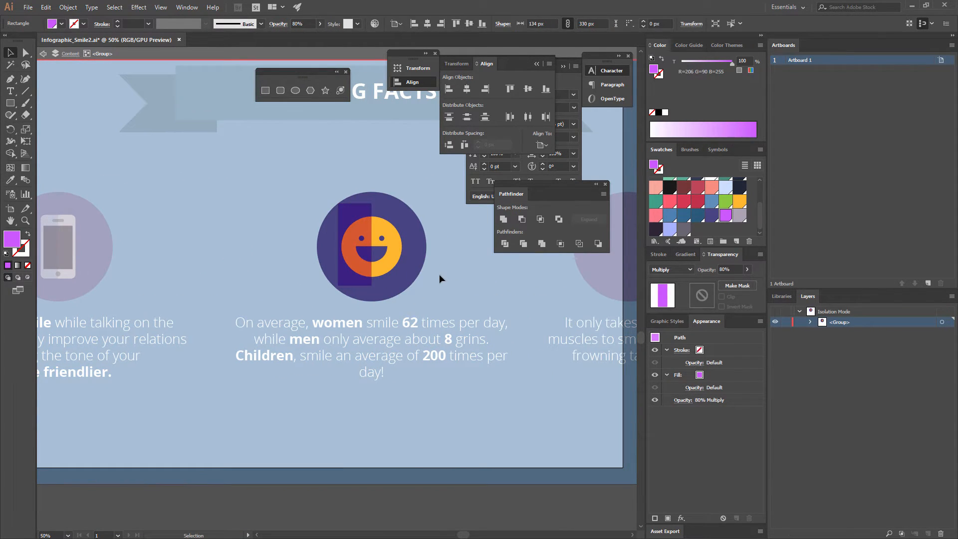
Set the opacity of the shading rectangle over the smiley to 60%.
{"action": "left_click", "coordinate": [358, 273]}
{"action": "left_click", "coordinate": [720, 272]}
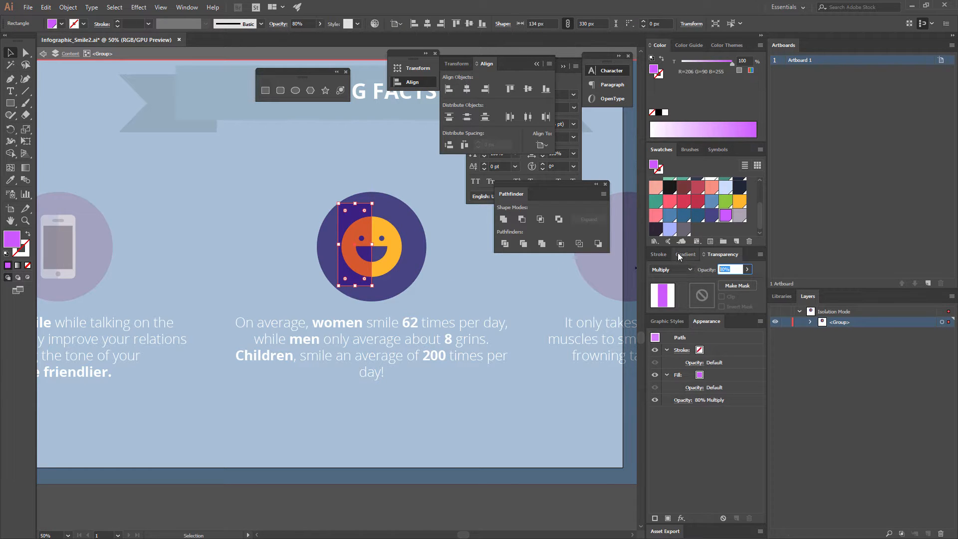
{"action": "type", "text": "60"}
{"action": "key", "text": "Return"}
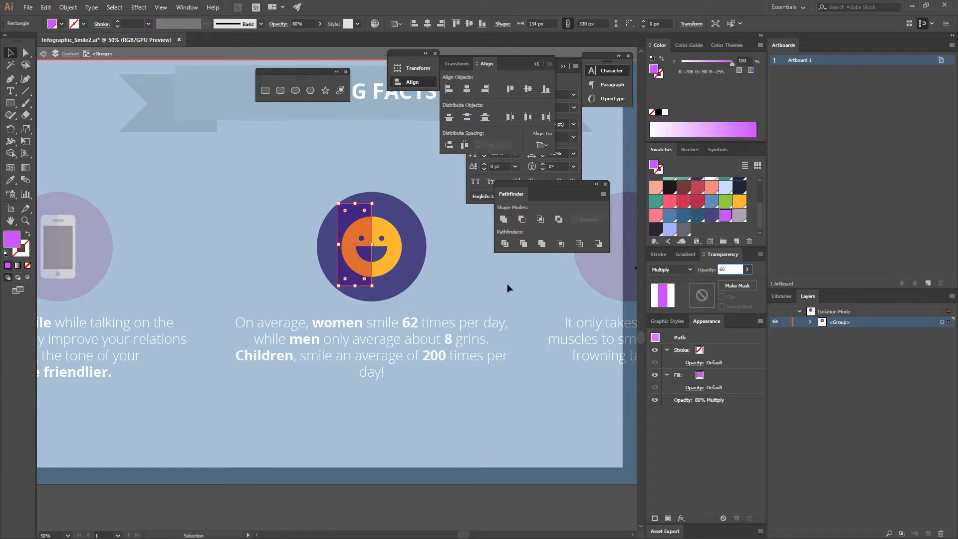
{"action": "left_click", "coordinate": [492, 274]}
{"action": "left_click_drag", "start_coordinate": [466, 278], "coordinate": [447, 291]}
Cut the shading rectangle, paste it in place inside the face using Draw Inside, and leave the group's isolation mode.
{"action": "left_click", "coordinate": [332, 239]}
{"action": "key", "text": "ctrl+x"}
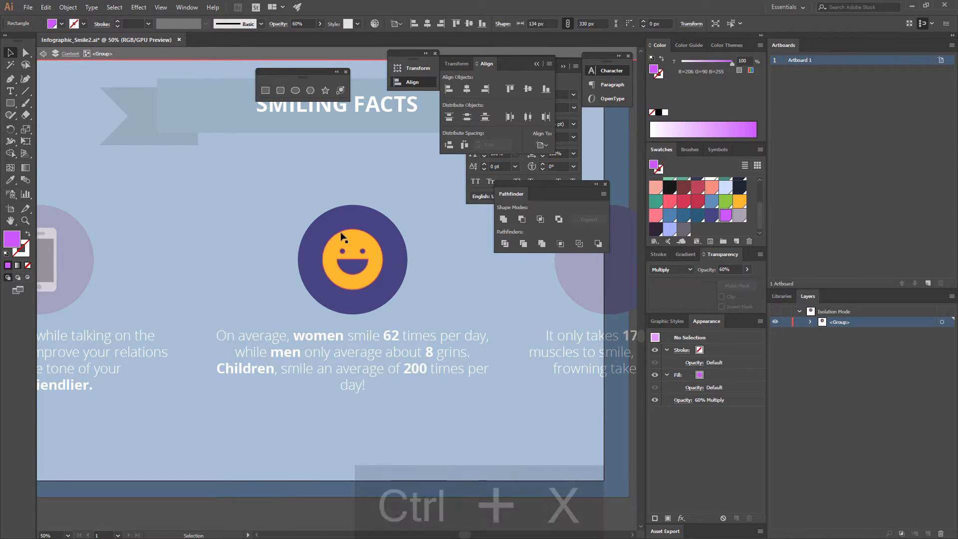
{"action": "left_click", "coordinate": [344, 242]}
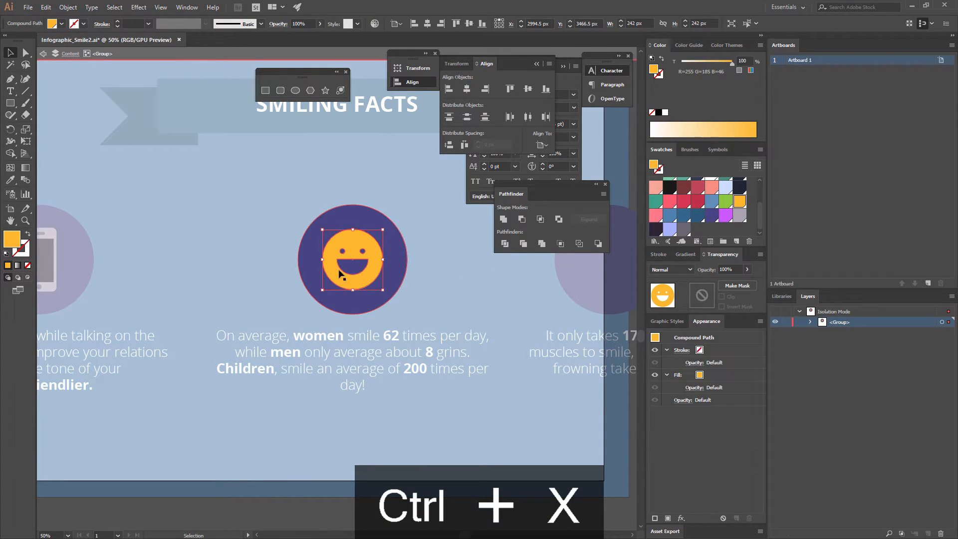
{"action": "left_click", "coordinate": [27, 278]}
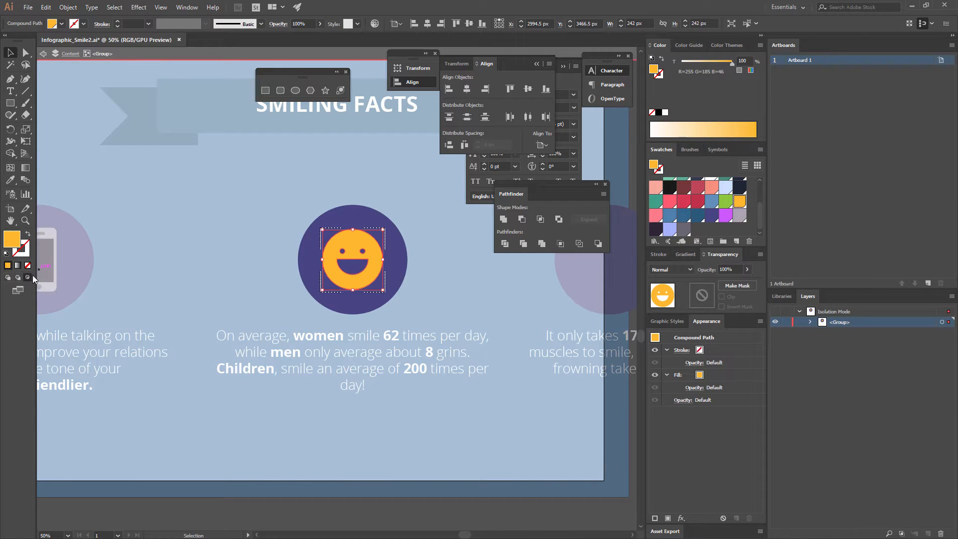
{"action": "key", "text": "ctrl+shift+v"}
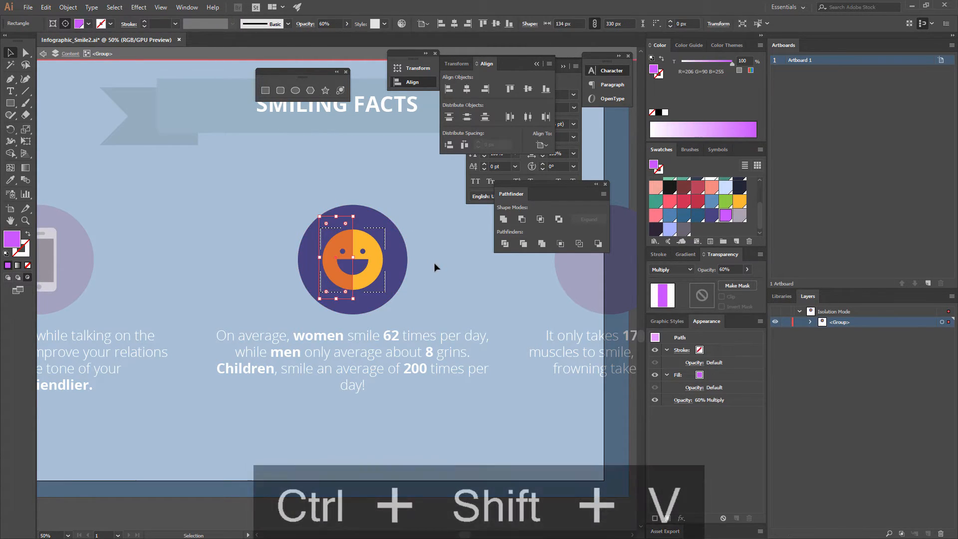
{"action": "double_click", "coordinate": [436, 265]}
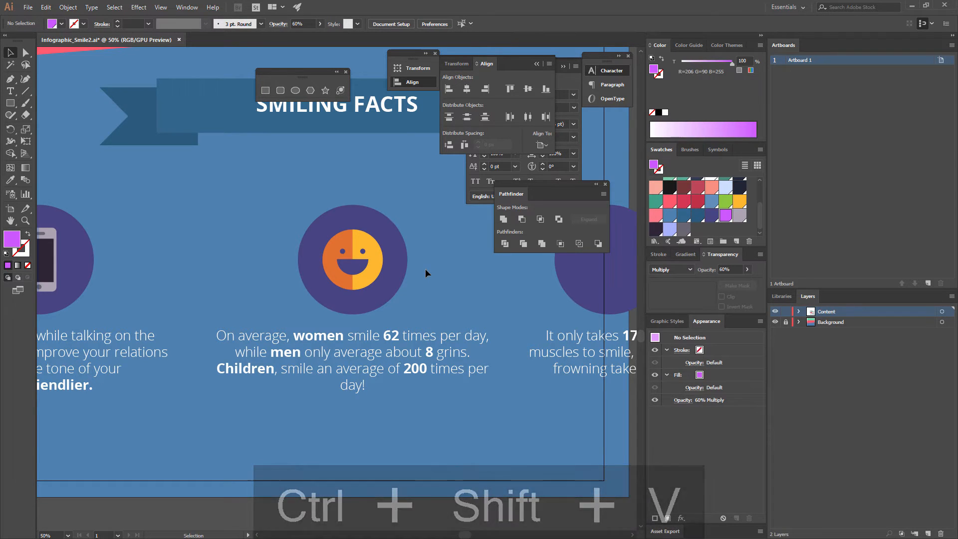
Add the text "17" near the empty purple circle of the last fact and set it to Open Sans Extrabold.
{"action": "key", "text": "ctrl+minus"}
{"action": "key", "text": "ctrl+minus"}
{"action": "left_click_drag", "start_coordinate": [406, 306], "coordinate": [263, 307]}
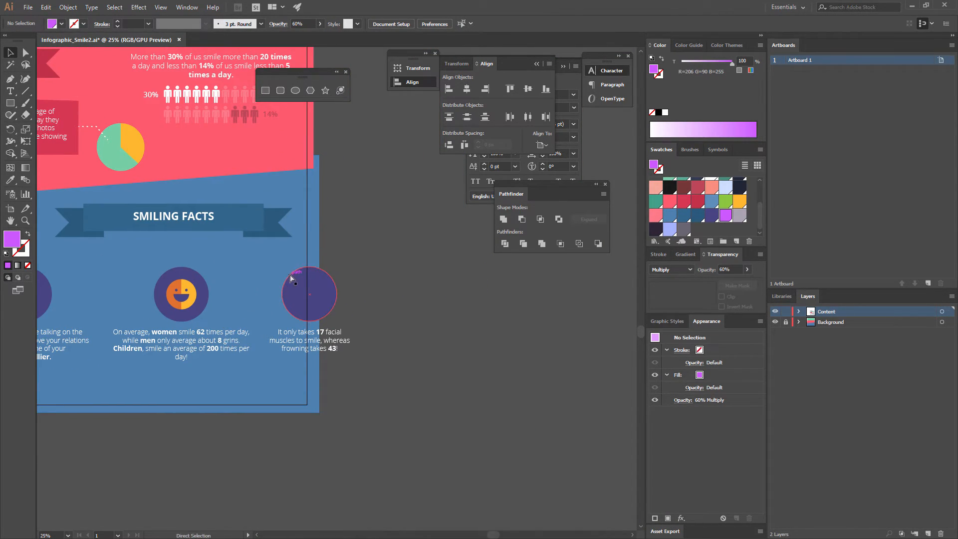
{"action": "key", "text": "ctrl+equal"}
{"action": "key", "text": "ctrl+equal"}
{"action": "key", "text": "ctrl+equal"}
{"action": "left_click_drag", "start_coordinate": [302, 354], "coordinate": [372, 316]}
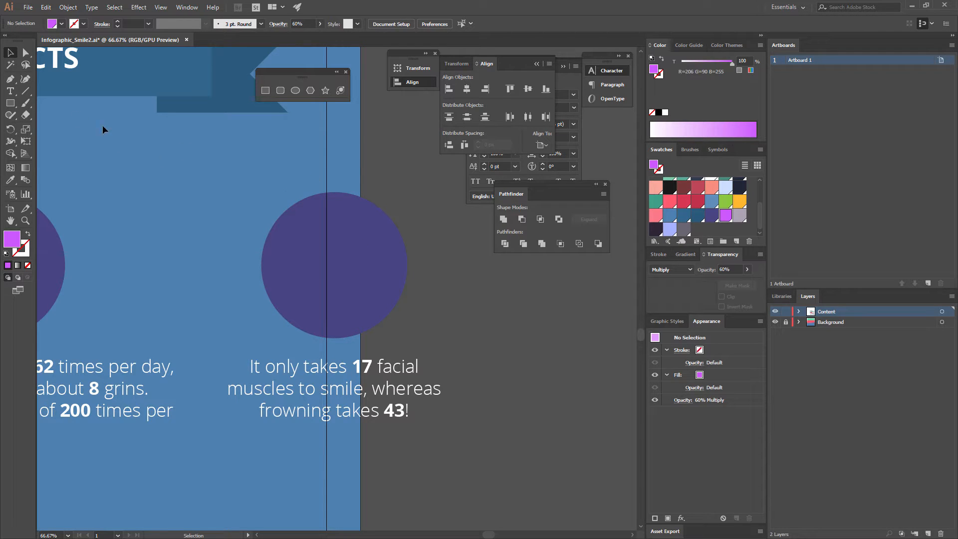
{"action": "left_click", "coordinate": [11, 91]}
{"action": "left_click", "coordinate": [248, 172]}
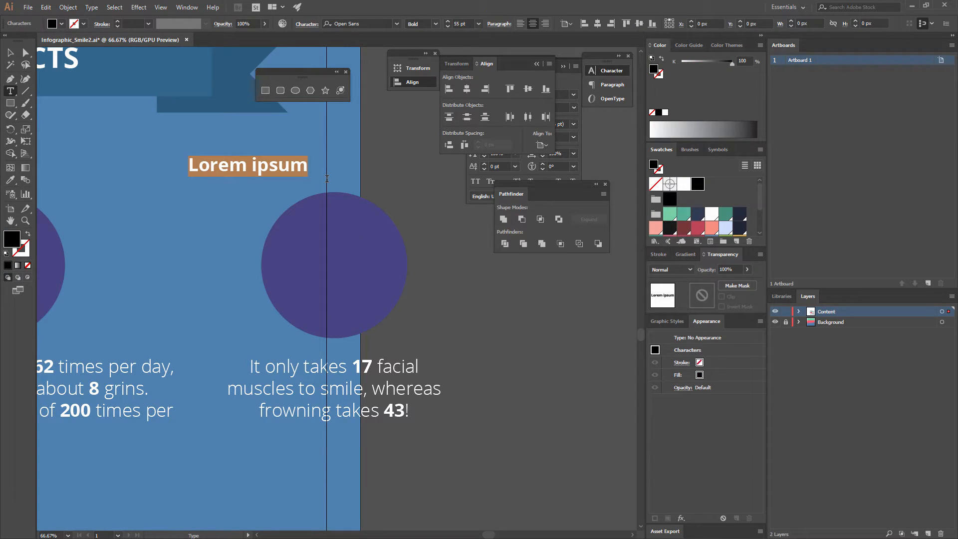
{"action": "type", "text": "17"}
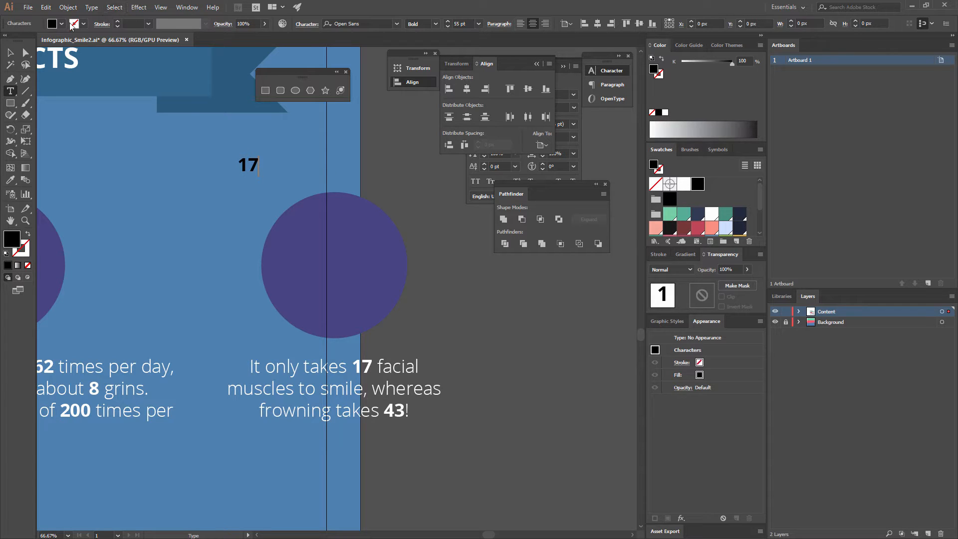
{"action": "key", "text": "Escape"}
{"action": "left_click", "coordinate": [436, 24]}
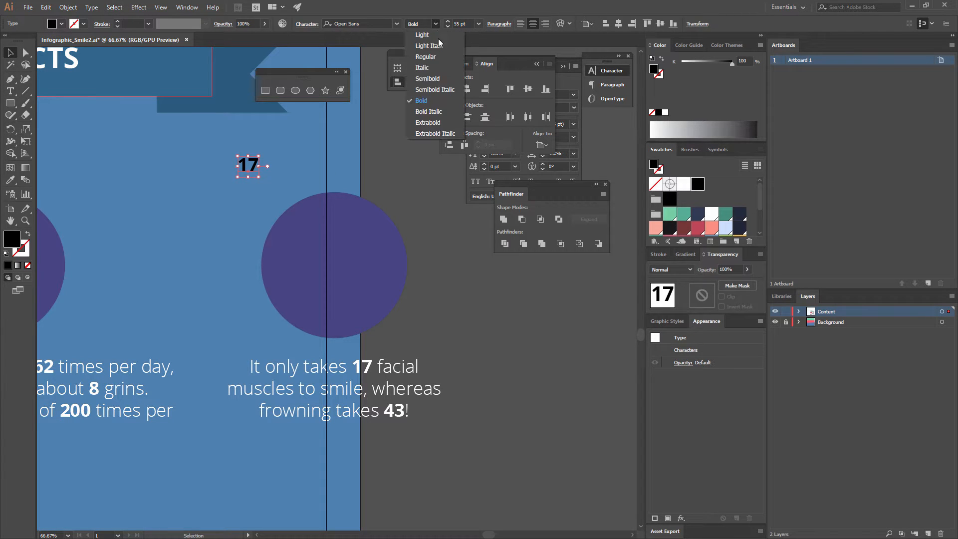
{"action": "left_click", "coordinate": [422, 118]}
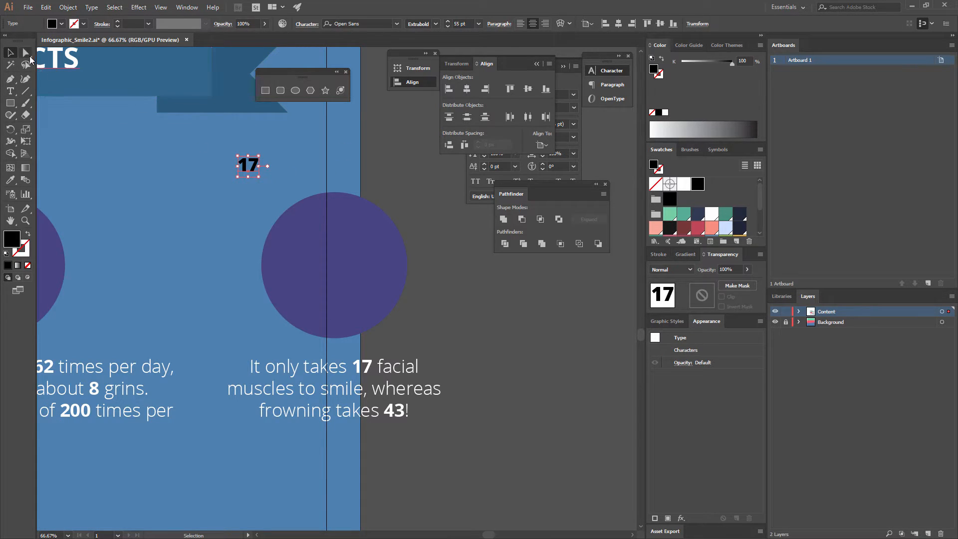
Scale the "17" up to about 205 pt over the empty purple circle and convert it to outlines.
{"action": "left_click_drag", "start_coordinate": [259, 176], "coordinate": [370, 227]}
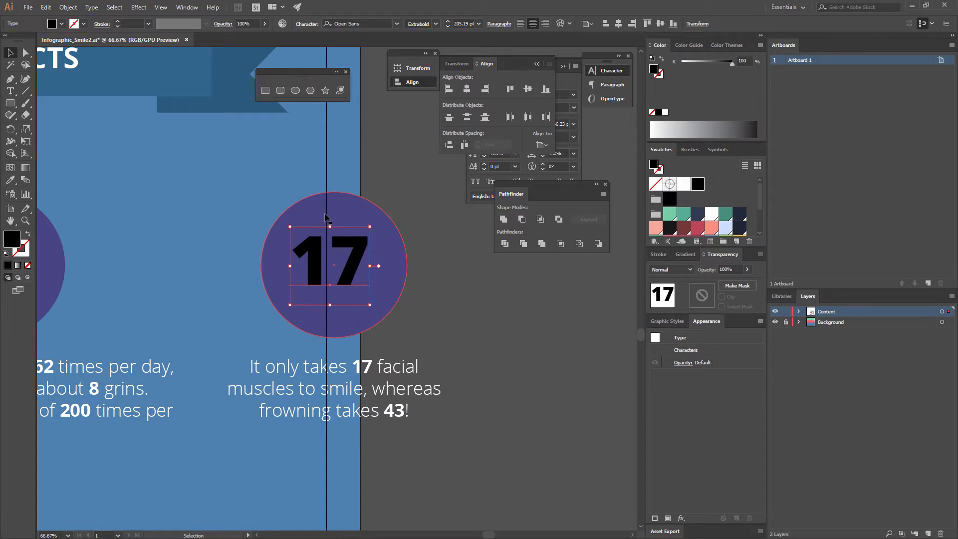
{"action": "right_click", "coordinate": [349, 249]}
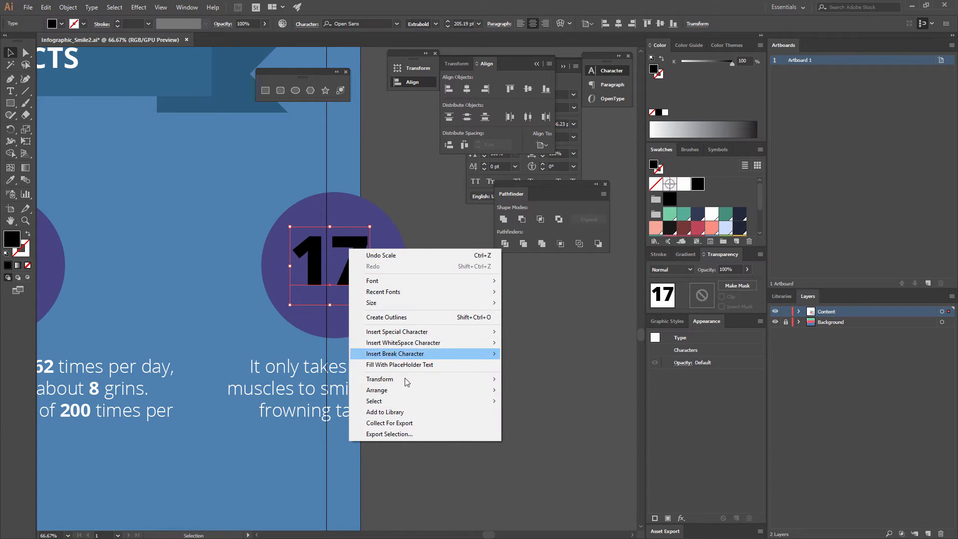
{"action": "left_click", "coordinate": [409, 322]}
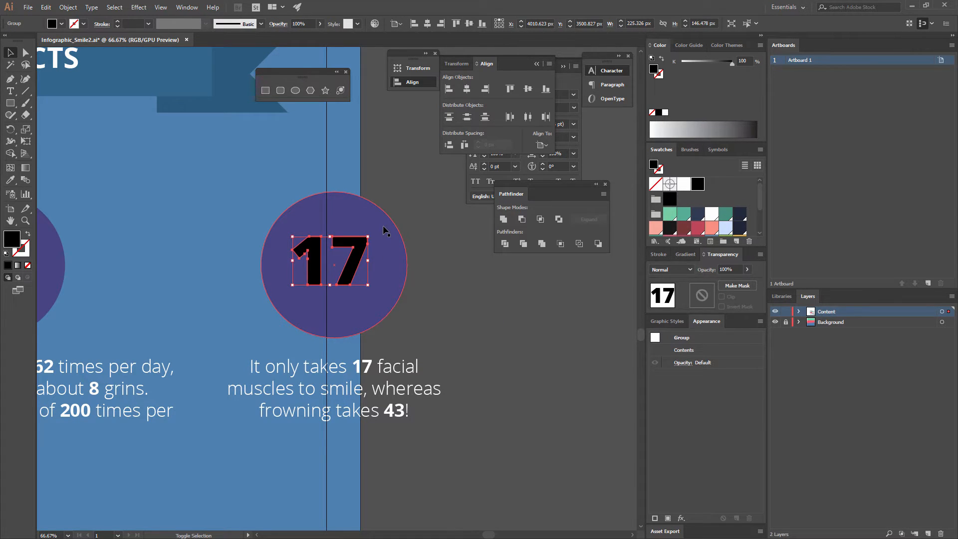
{"action": "key", "text": "ctrl+x"}
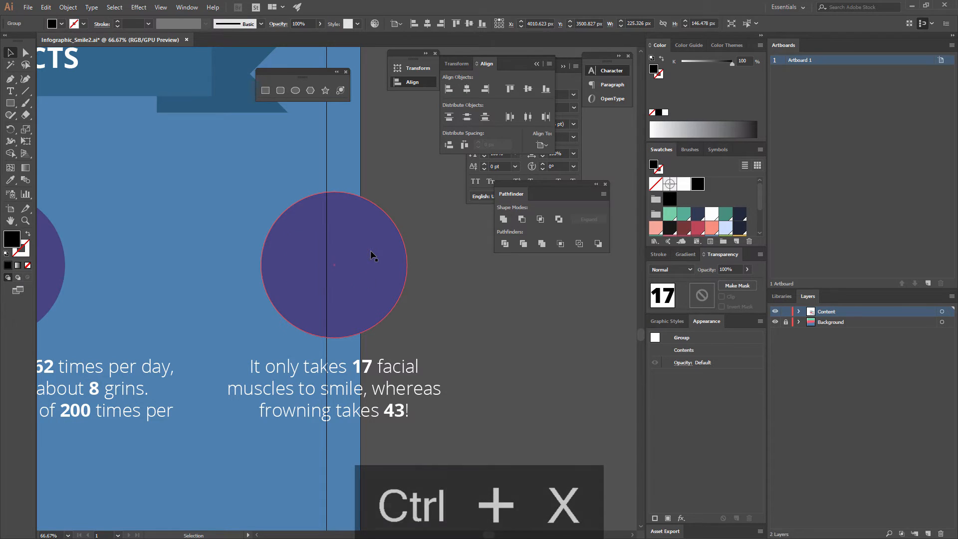
{"action": "key", "text": "ctrl+z"}
{"action": "key", "text": "ctrl+z"}
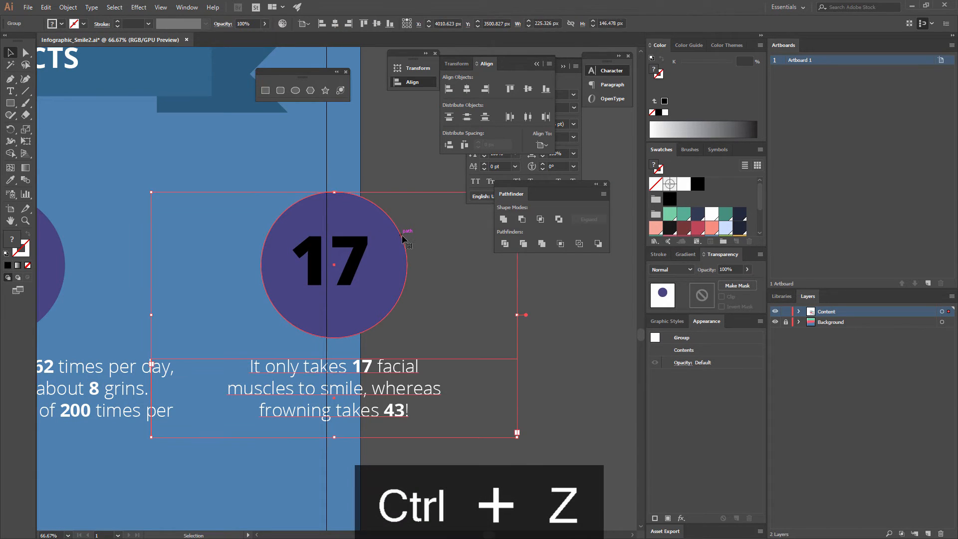
Cut the outlined "17" and paste it into the isolated group of the last fact.
{"action": "left_click", "coordinate": [356, 251]}
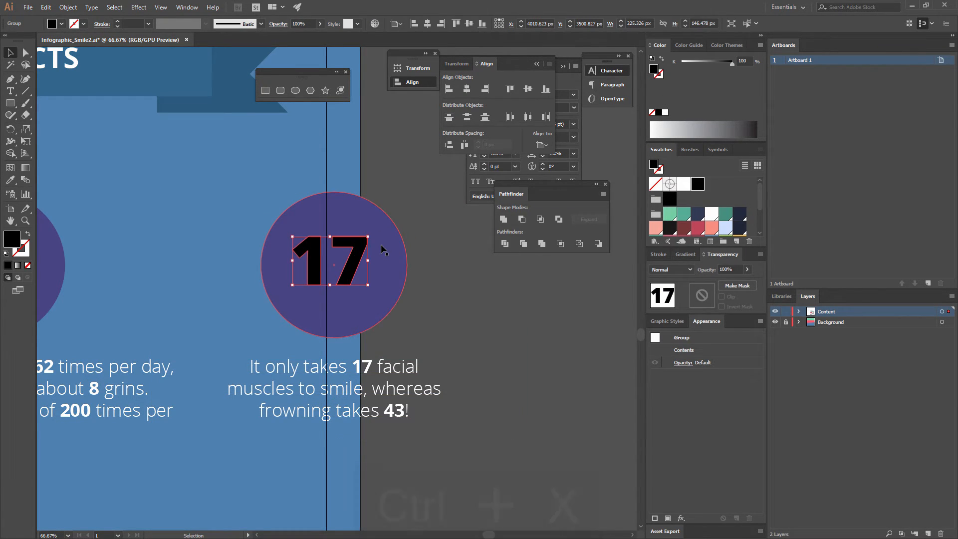
{"action": "key", "text": "ctrl+x"}
{"action": "double_click", "coordinate": [384, 225]}
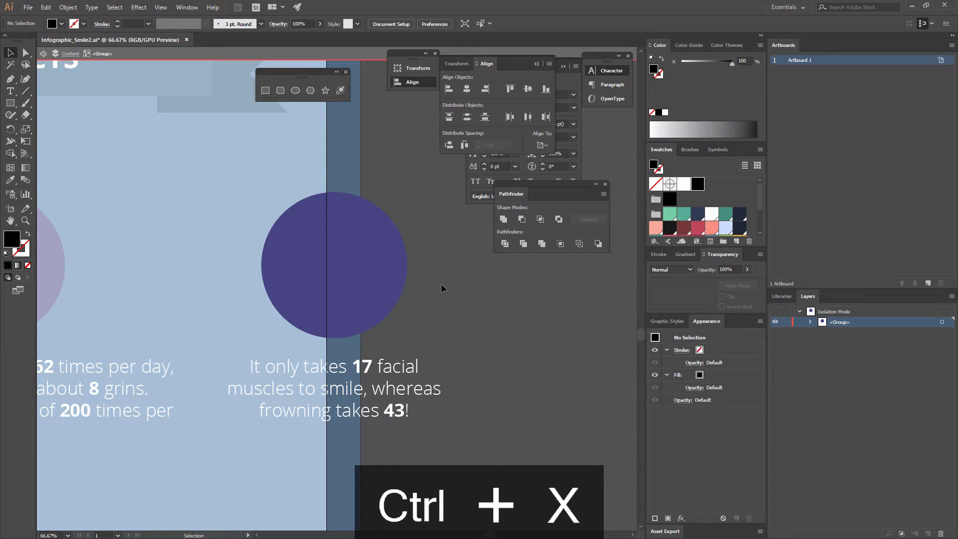
{"action": "key", "text": "ctrl+v"}
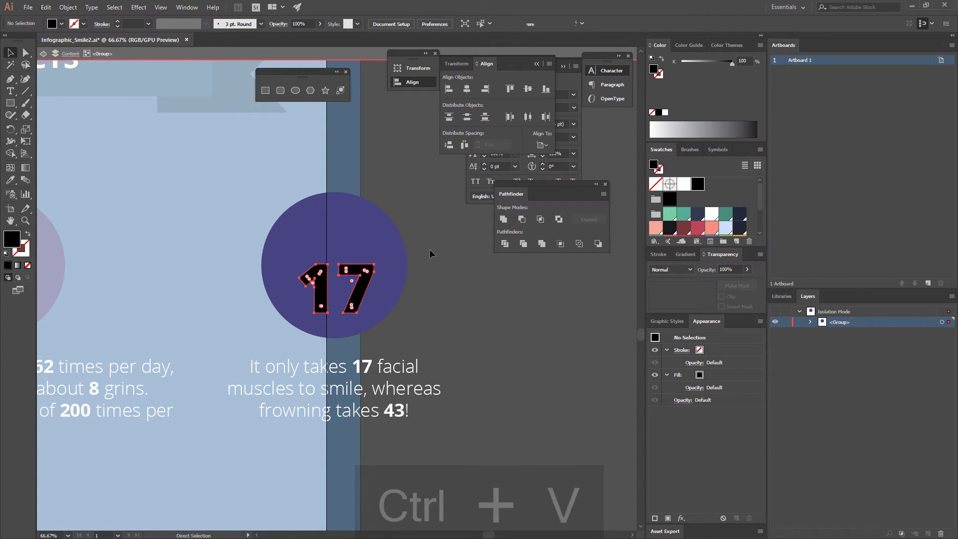
Center the outlined "17" horizontally and vertically within the purple circle of the last fact.
{"action": "key", "text": "ctrl+equal"}
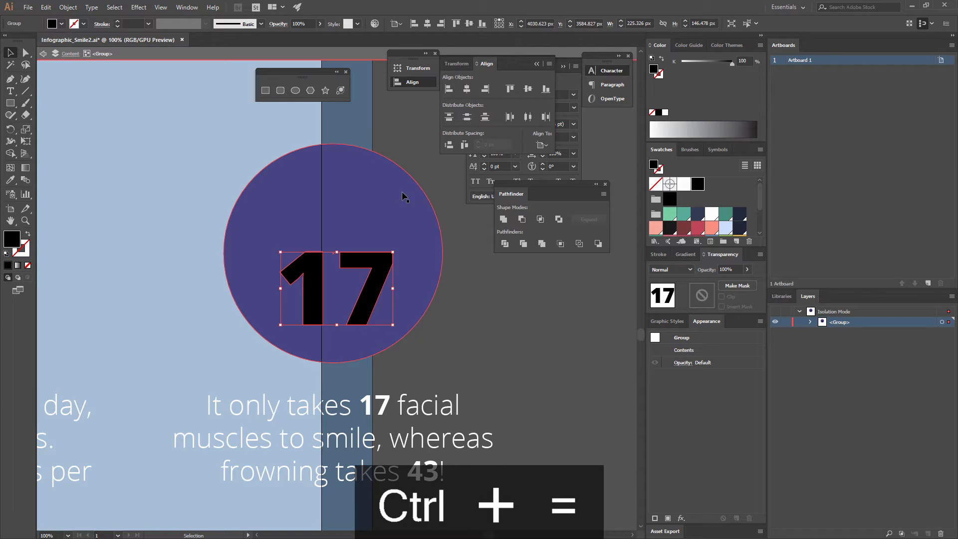
{"action": "left_click", "coordinate": [379, 177], "text": "shift"}
{"action": "left_click", "coordinate": [427, 24]}
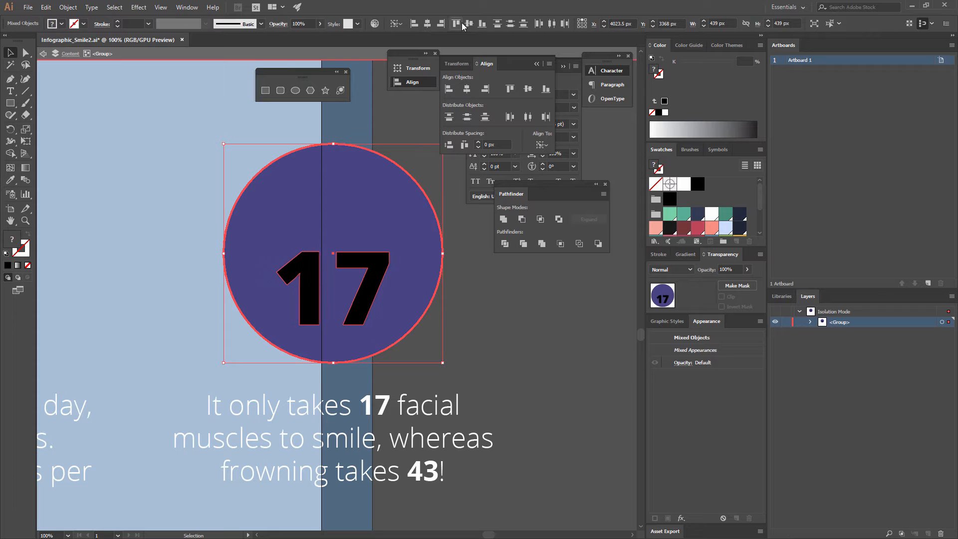
{"action": "left_click", "coordinate": [468, 24]}
{"action": "left_click", "coordinate": [451, 205]}
Fill the outlined "17" with the light green swatch (R=118 G=207 B=164).
{"action": "left_click", "coordinate": [370, 229]}
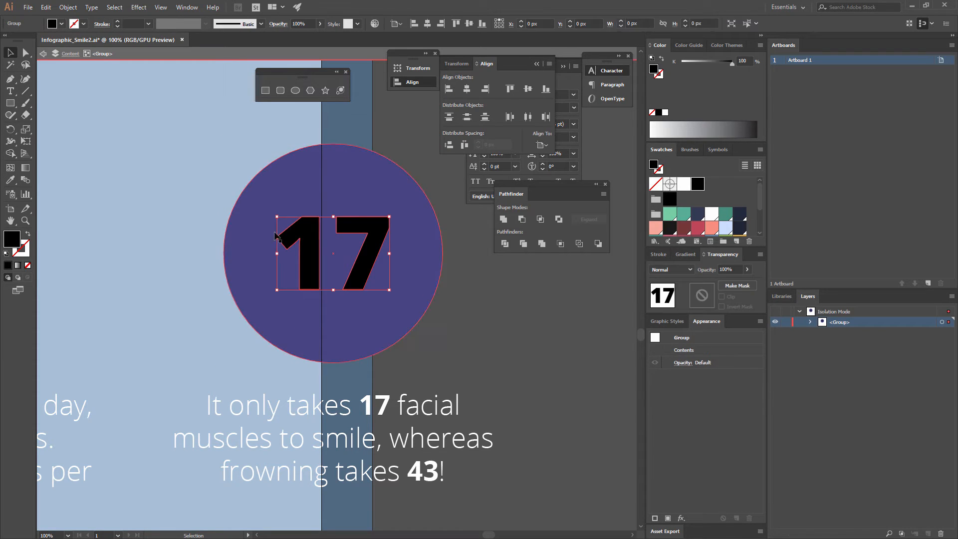
{"action": "left_click", "coordinate": [677, 217]}
{"action": "left_click", "coordinate": [519, 299]}
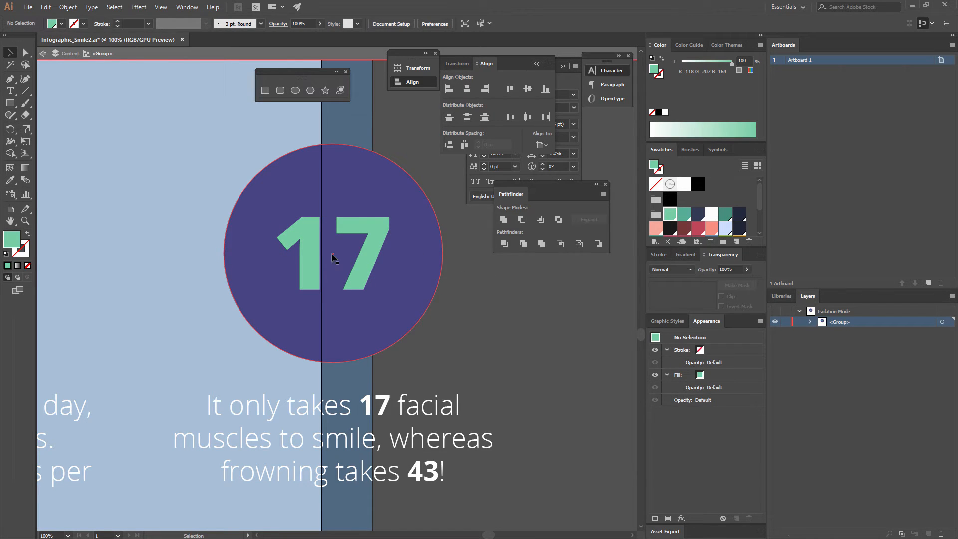
Unite the outlines of the "17" with Pathfinder and ungroup the result.
{"action": "left_click", "coordinate": [368, 222]}
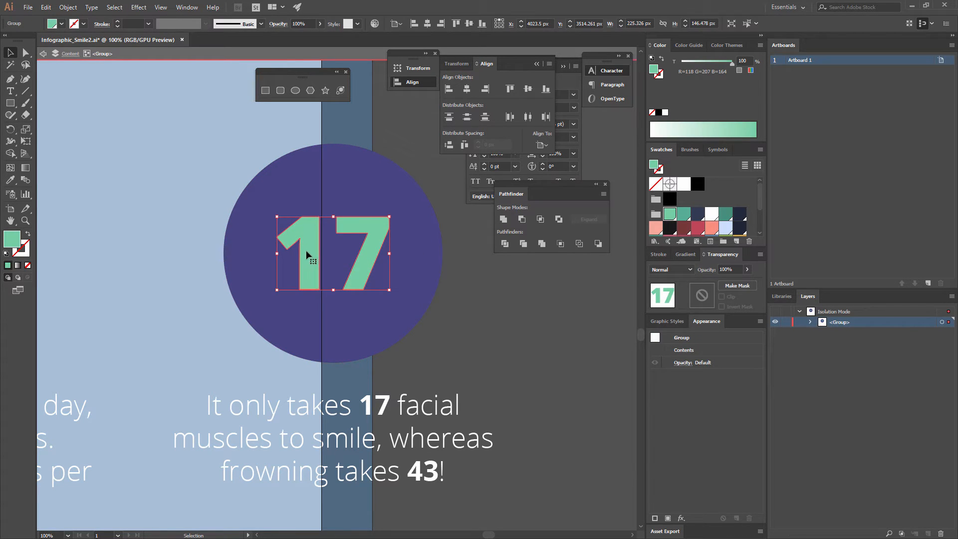
{"action": "right_click", "coordinate": [363, 229]}
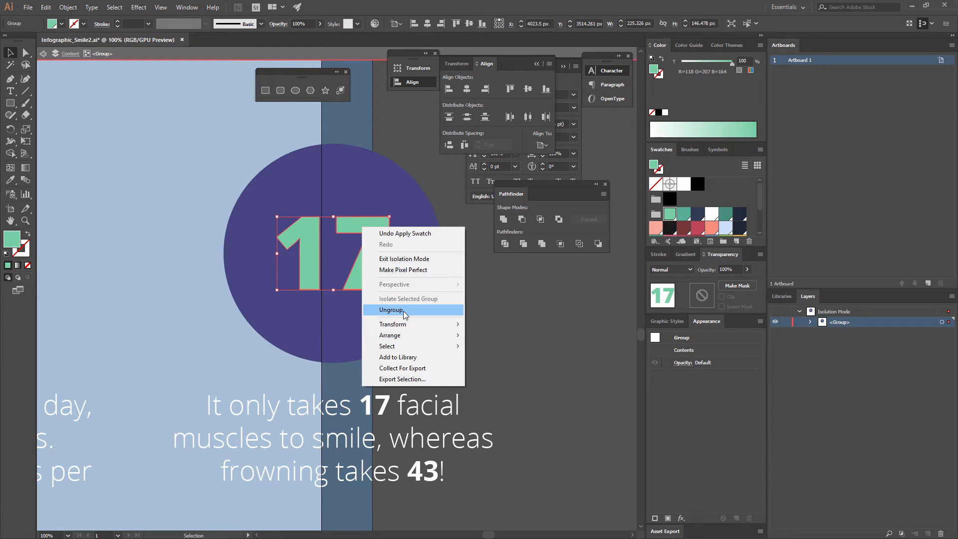
{"action": "left_click", "coordinate": [506, 221]}
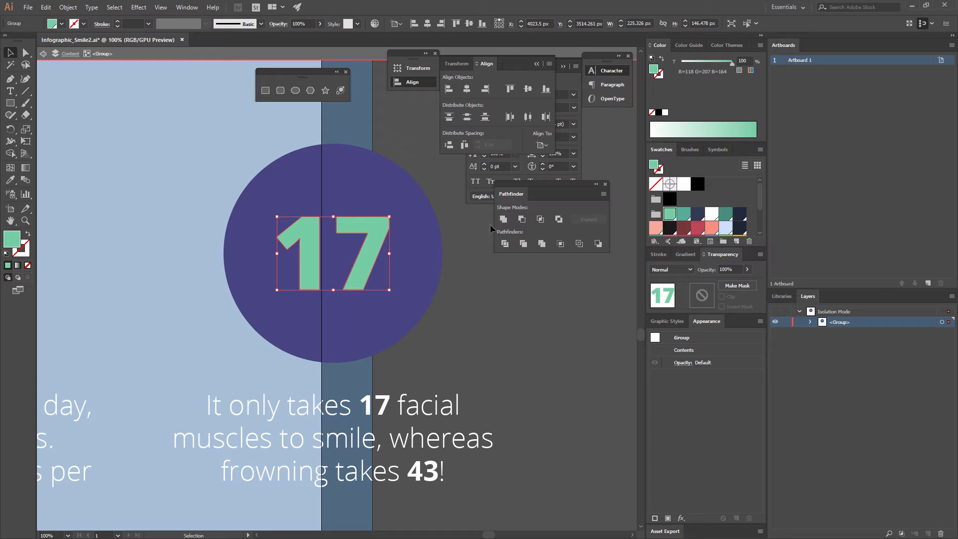
{"action": "right_click", "coordinate": [482, 239]}
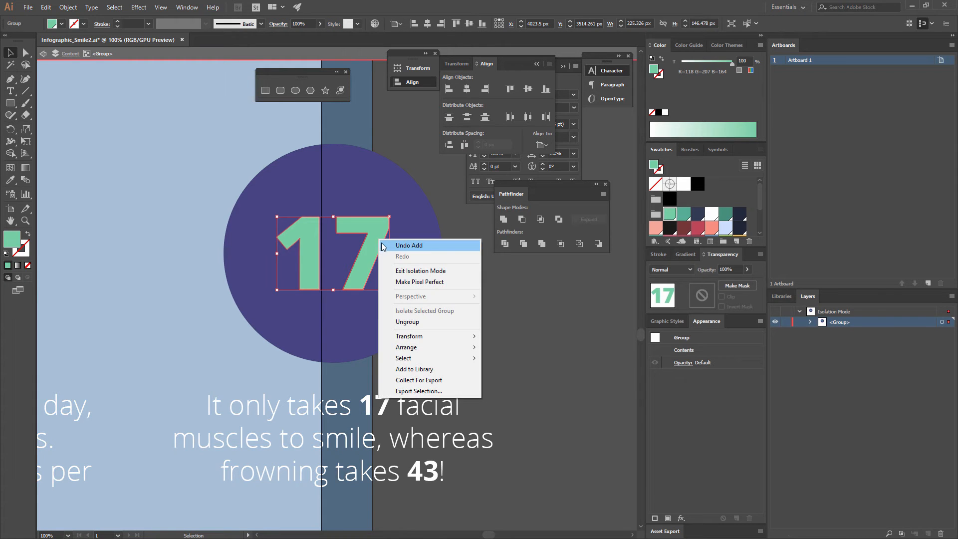
{"action": "left_click", "coordinate": [516, 204]}
{"action": "right_click", "coordinate": [484, 226]}
{"action": "left_click", "coordinate": [419, 310]}
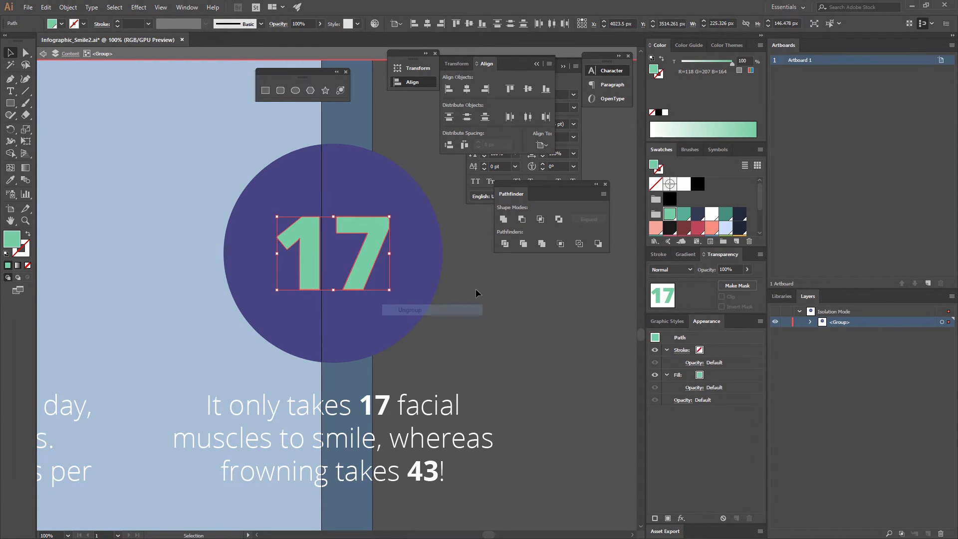
{"action": "left_click", "coordinate": [476, 290]}
{"action": "left_click", "coordinate": [412, 272]}
{"action": "left_click_drag", "start_coordinate": [379, 221], "coordinate": [442, 194]}
{"action": "key", "text": "ctrl+z"}
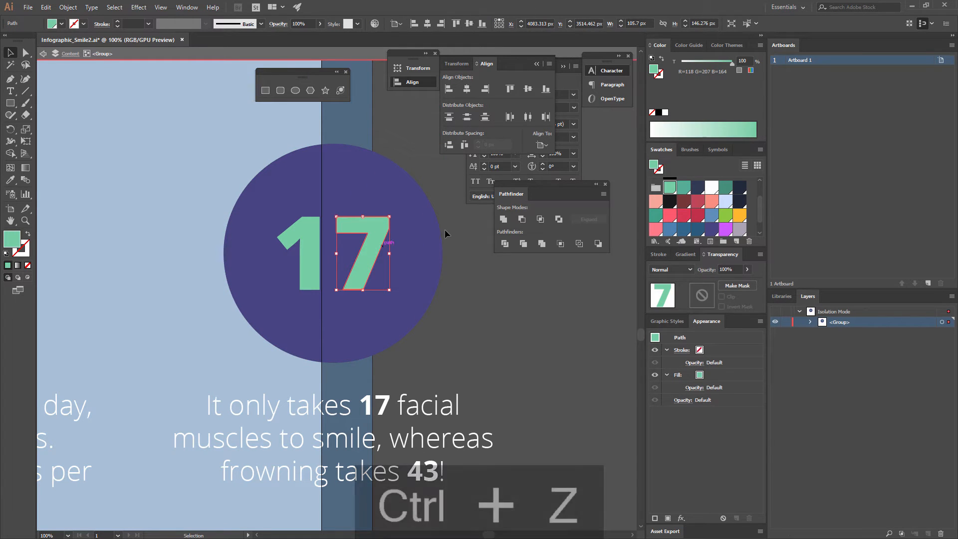
{"action": "left_click", "coordinate": [452, 214]}
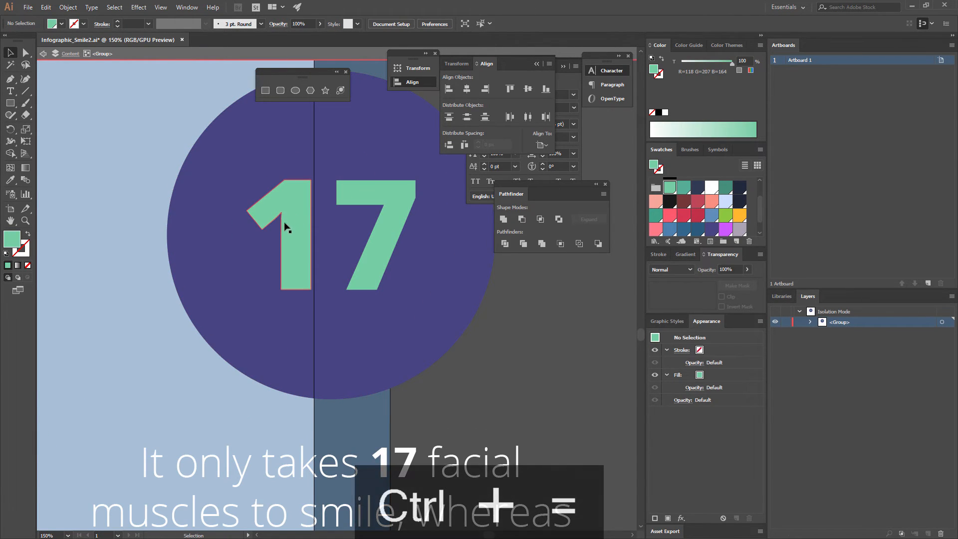
Draw a four-sided shading shape with the Pen tool over the lower-left part of the "7".
{"action": "key", "text": "p"}
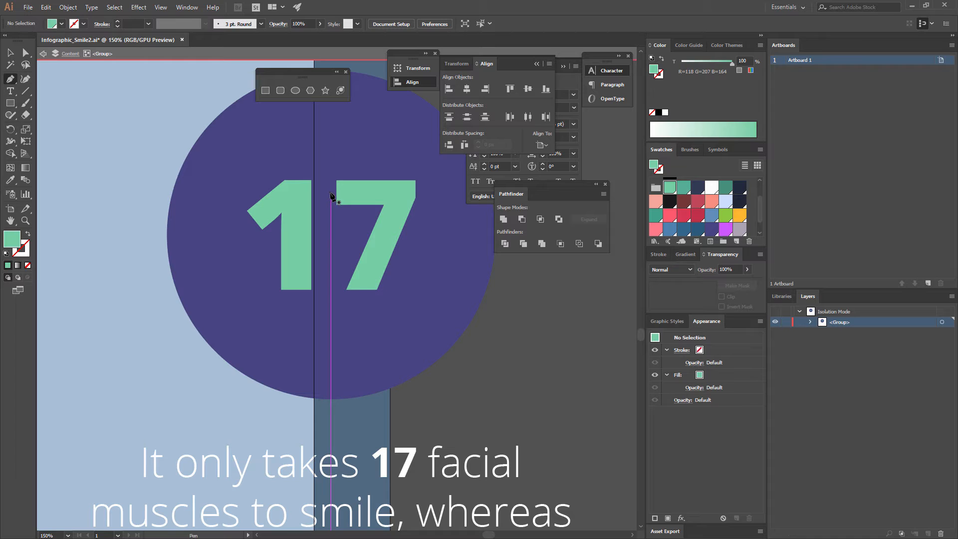
{"action": "left_click", "coordinate": [331, 193]}
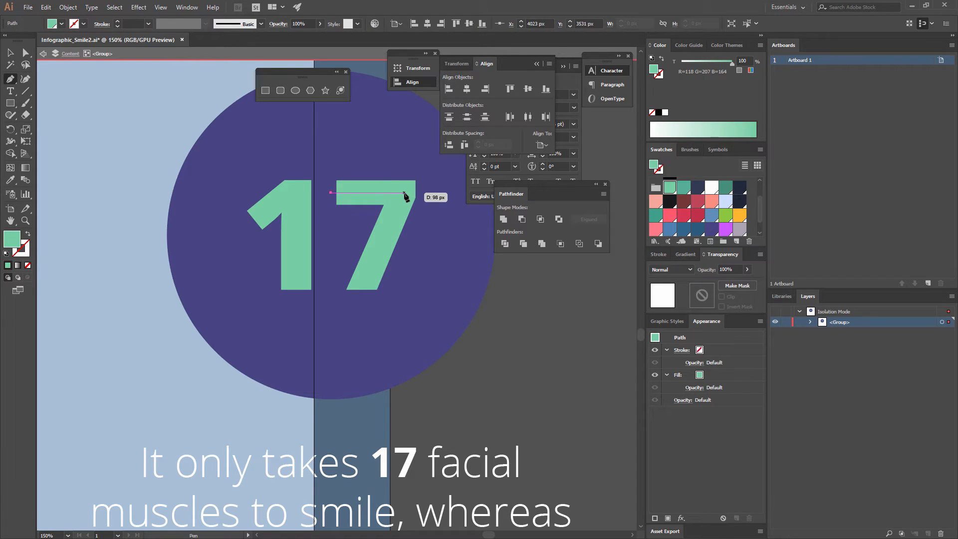
{"action": "left_click", "coordinate": [405, 193]}
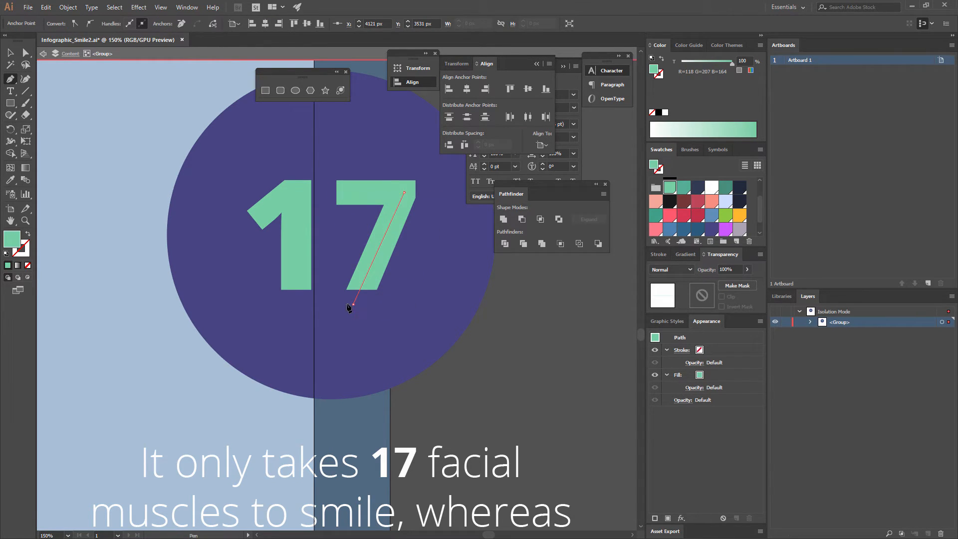
{"action": "left_click", "coordinate": [354, 303]}
{"action": "left_click", "coordinate": [331, 296]}
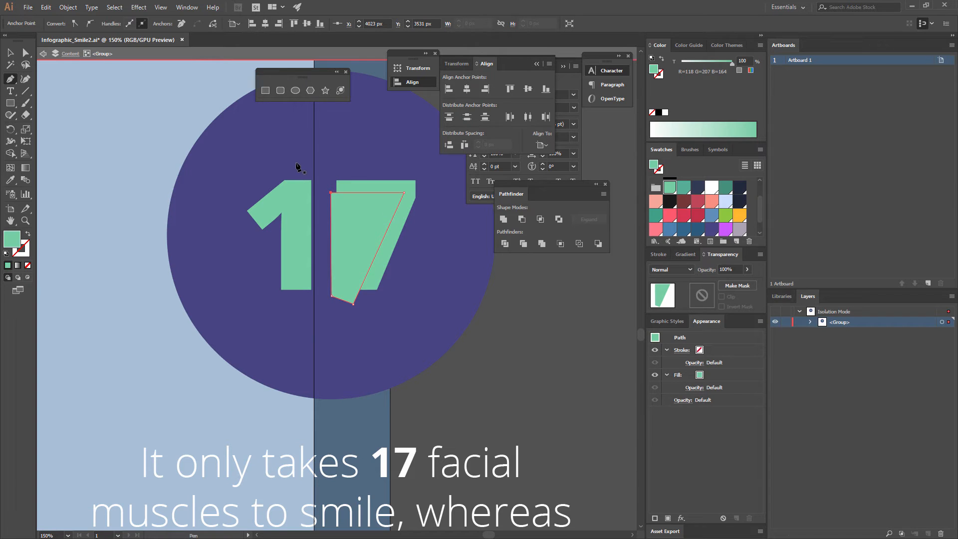
Draw a five-sided shading shape with the Pen tool over the left part of the "1".
{"action": "left_click", "coordinate": [299, 161]}
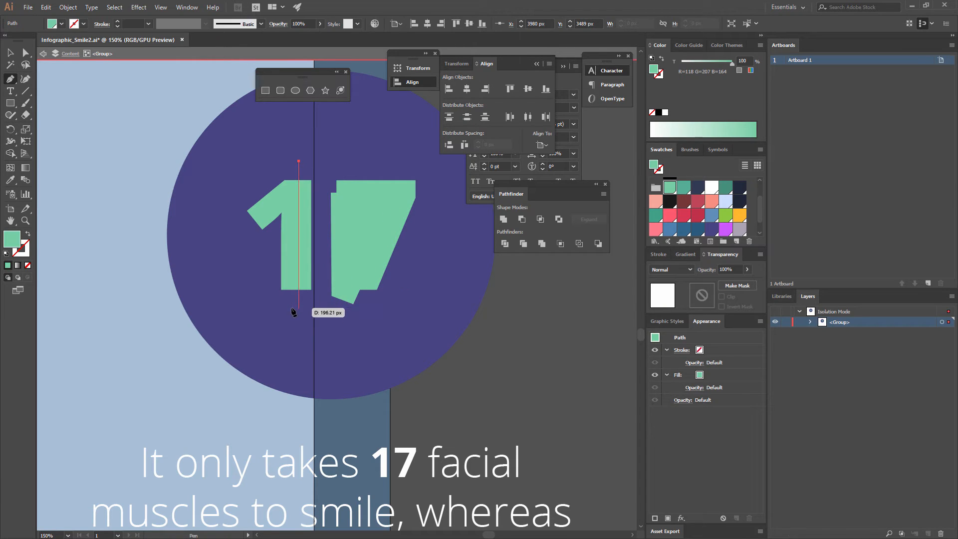
{"action": "left_click", "coordinate": [247, 275]}
{"action": "left_click", "coordinate": [227, 203]}
{"action": "left_click", "coordinate": [274, 167]}
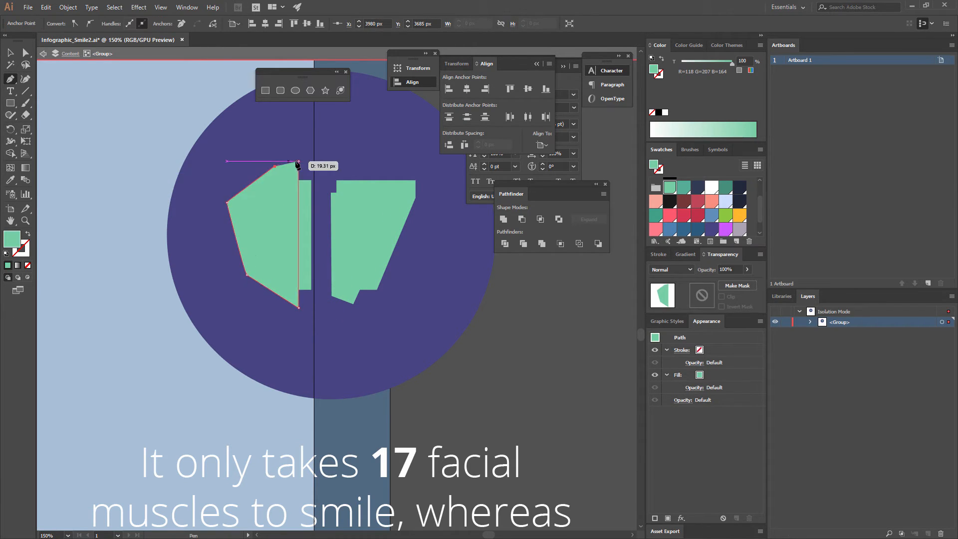
Give both shading shapes the Multiply shading style sampled from the phone icon with the Eyedropper.
{"action": "key", "text": "v"}
{"action": "left_click", "coordinate": [345, 219], "text": "shift"}
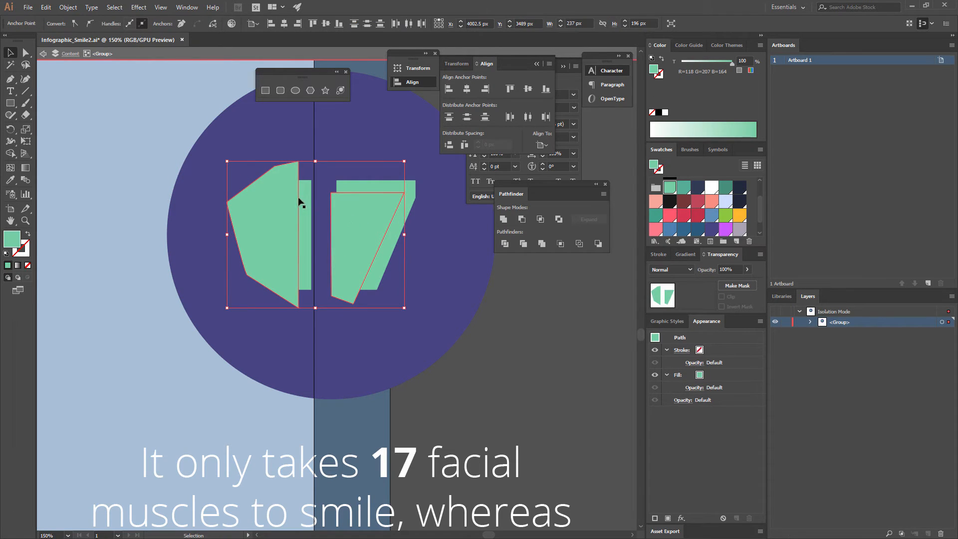
{"action": "left_click", "coordinate": [9, 181]}
{"action": "key", "text": "ctrl+minus"}
{"action": "key", "text": "ctrl+minus"}
{"action": "key", "text": "ctrl+minus"}
{"action": "left_click_drag", "start_coordinate": [161, 256], "coordinate": [334, 232]}
{"action": "left_click_drag", "start_coordinate": [130, 265], "coordinate": [284, 242]}
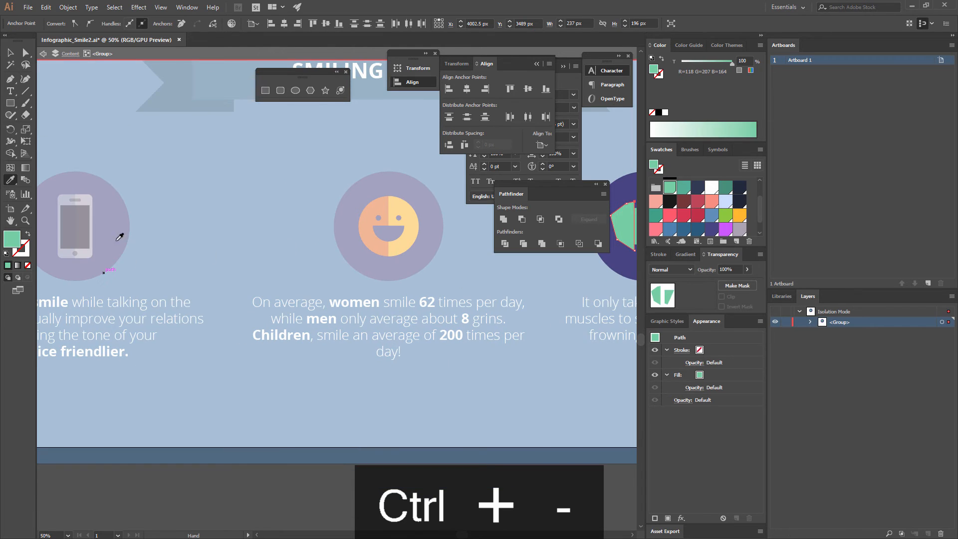
{"action": "left_click", "coordinate": [71, 222]}
{"action": "scroll", "coordinate": [196, 232], "scroll_direction": "right", "scroll_amount": 10}
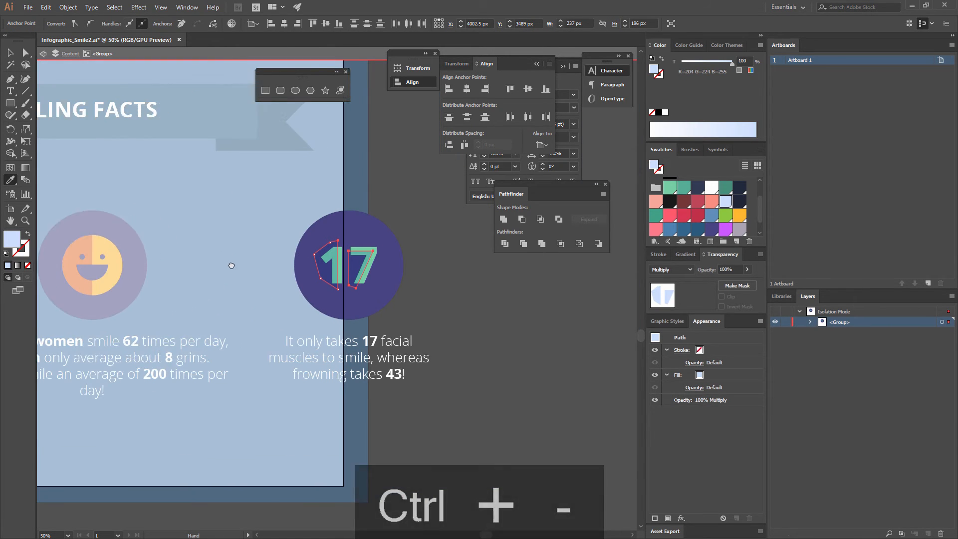
{"action": "key", "text": "ctrl+equal"}
{"action": "key", "text": "ctrl+equal"}
{"action": "key", "text": "ctrl+equal"}
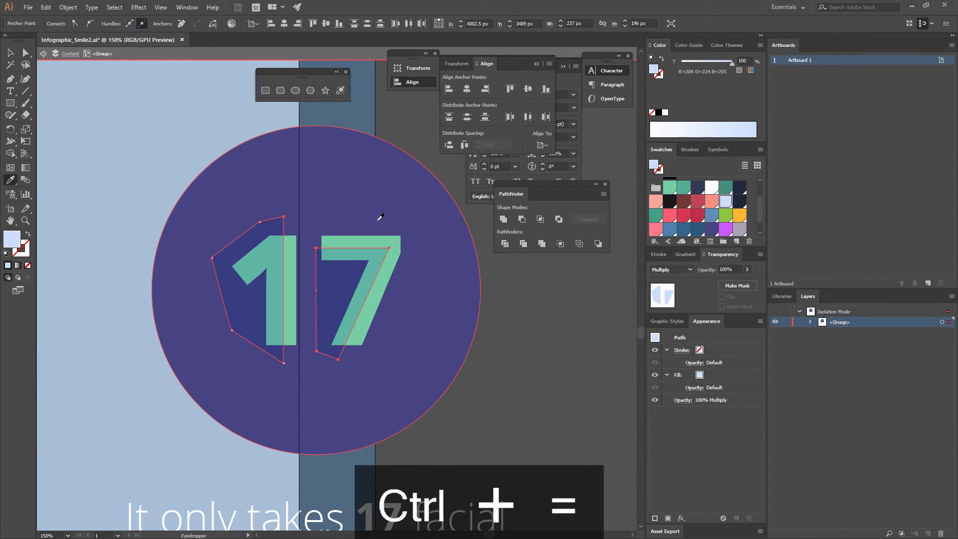
{"action": "left_click", "coordinate": [516, 303]}
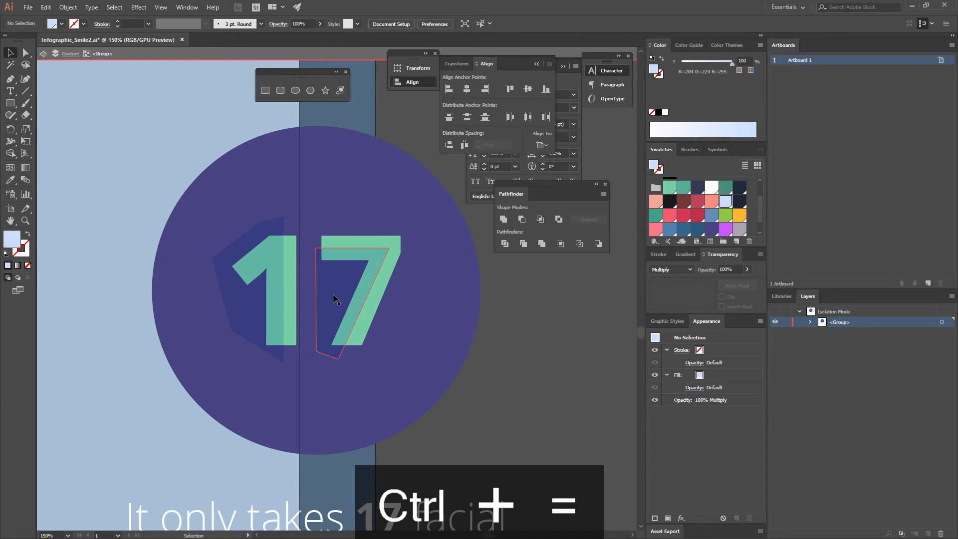
Recolor both shading shapes with the periwinkle swatch (R=166 G=179 B=255).
{"action": "left_click", "coordinate": [334, 296]}
{"action": "left_click", "coordinate": [252, 298], "text": "shift"}
{"action": "scroll", "coordinate": [714, 219], "scroll_direction": "down", "scroll_amount": 1}
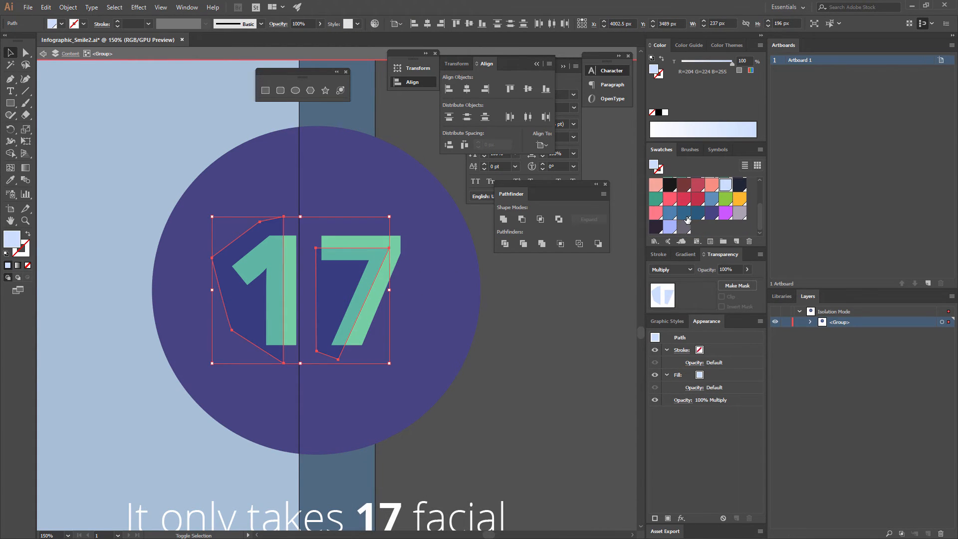
{"action": "left_click", "coordinate": [670, 228]}
{"action": "left_click", "coordinate": [552, 305]}
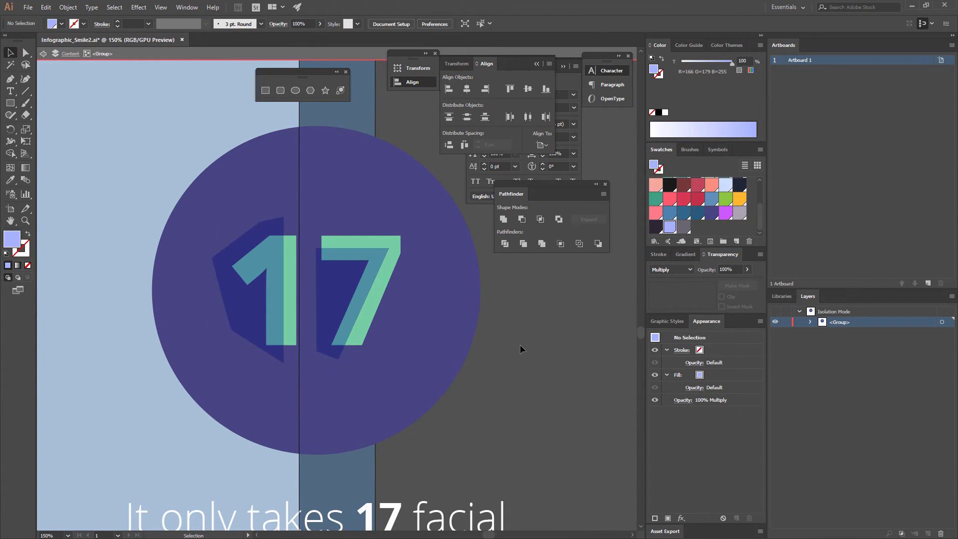
Cut the shading shape over the "7" and paste it in place inside the digit using Draw Inside.
{"action": "left_click", "coordinate": [366, 289]}
{"action": "key", "text": "ctrl+x"}
{"action": "left_click", "coordinate": [381, 256]}
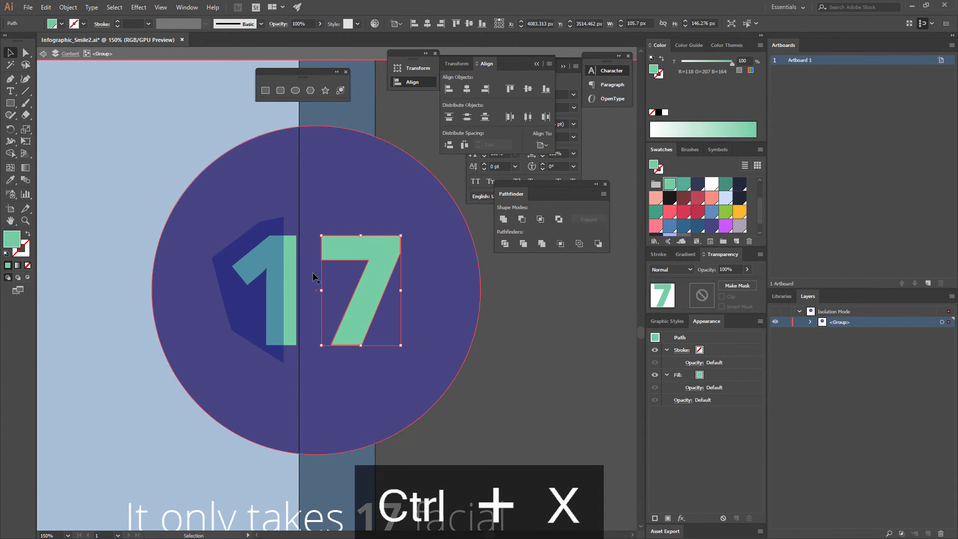
{"action": "key", "text": "ctrl+shift+v"}
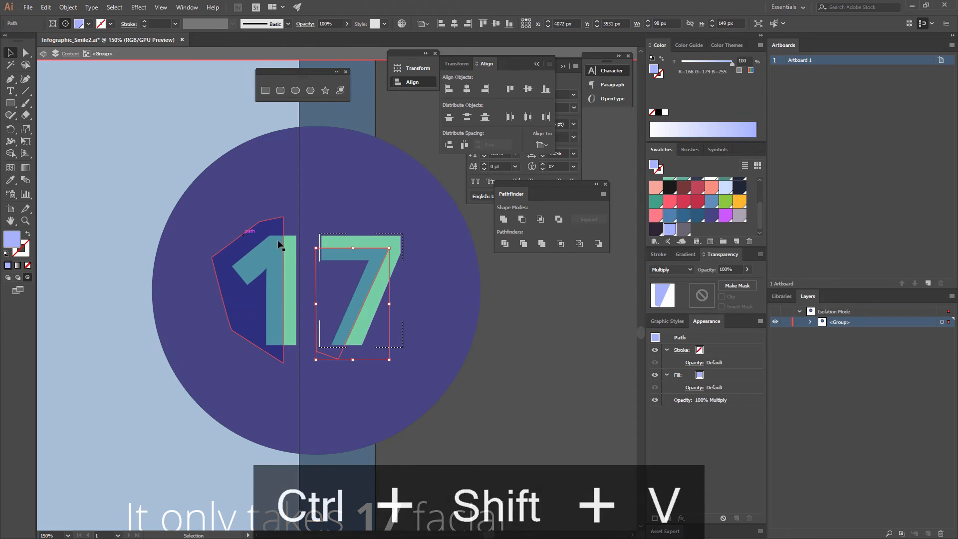
Cut the shading shape over the "1", paste it in place inside that digit using Draw Inside, and leave isolation mode.
{"action": "left_click", "coordinate": [240, 269]}
{"action": "key", "text": "ctrl+x"}
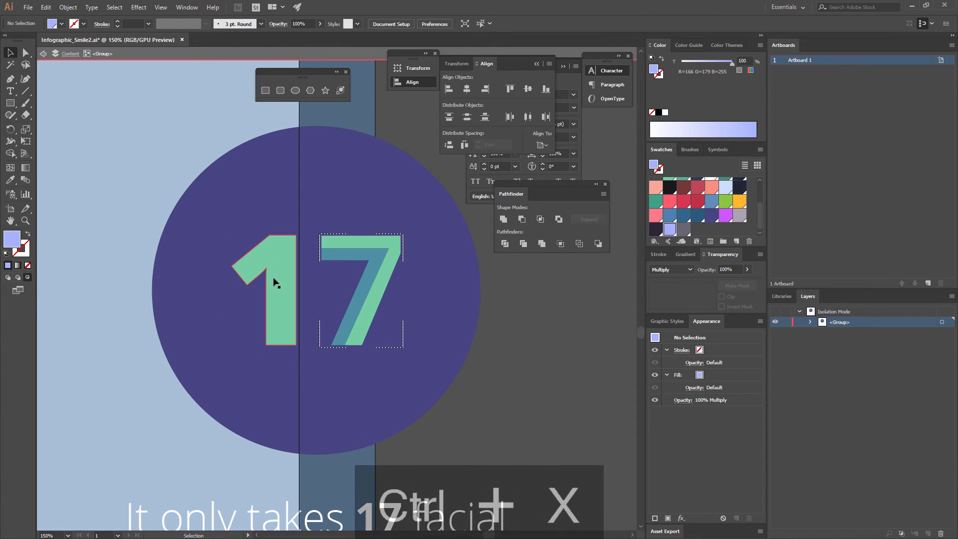
{"action": "left_click", "coordinate": [10, 277]}
{"action": "left_click", "coordinate": [287, 255]}
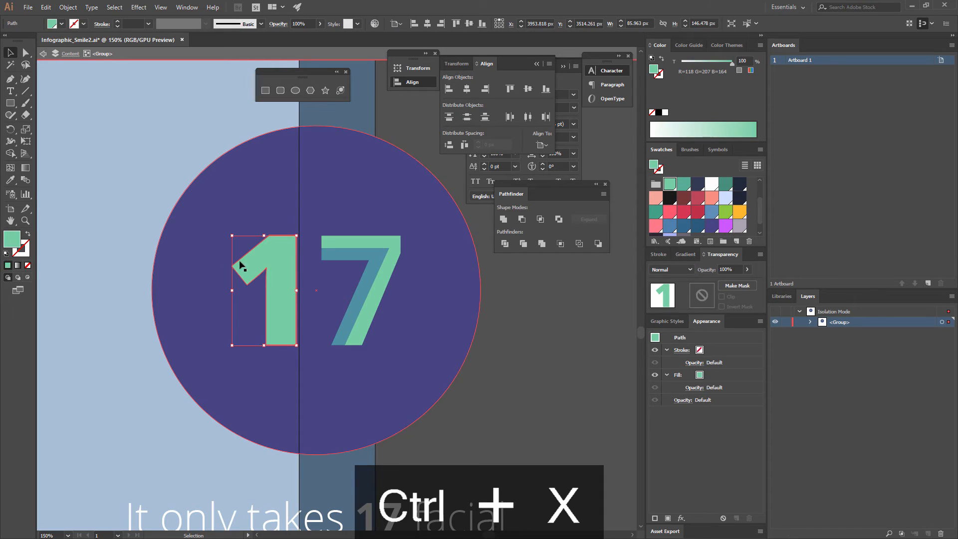
{"action": "left_click", "coordinate": [28, 278]}
{"action": "key", "text": "ctrl+shift+v"}
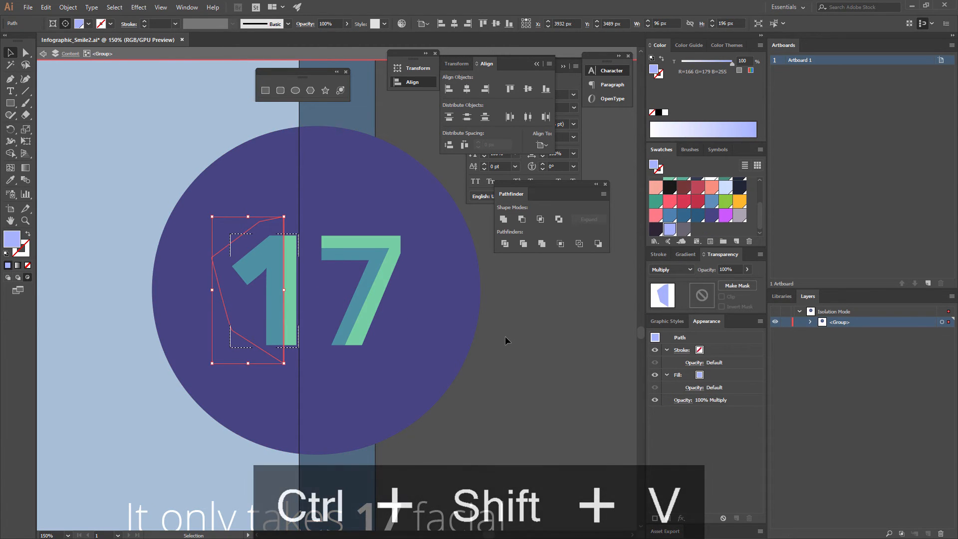
{"action": "double_click", "coordinate": [505, 337]}
Scale the row of four facts proportionally to about 4000 px wide to fit within the artboard's right margin, and group it.
{"action": "key", "text": "ctrl+minus"}
{"action": "key", "text": "ctrl+minus"}
{"action": "key", "text": "ctrl+minus"}
{"action": "key", "text": "ctrl+minus"}
{"action": "key", "text": "ctrl+minus"}
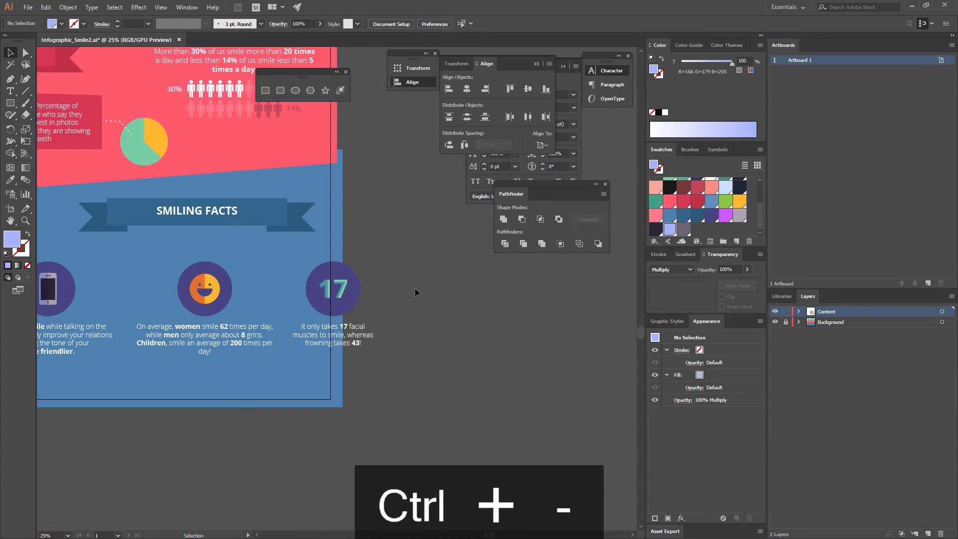
{"action": "left_click_drag", "start_coordinate": [404, 321], "coordinate": [537, 335]}
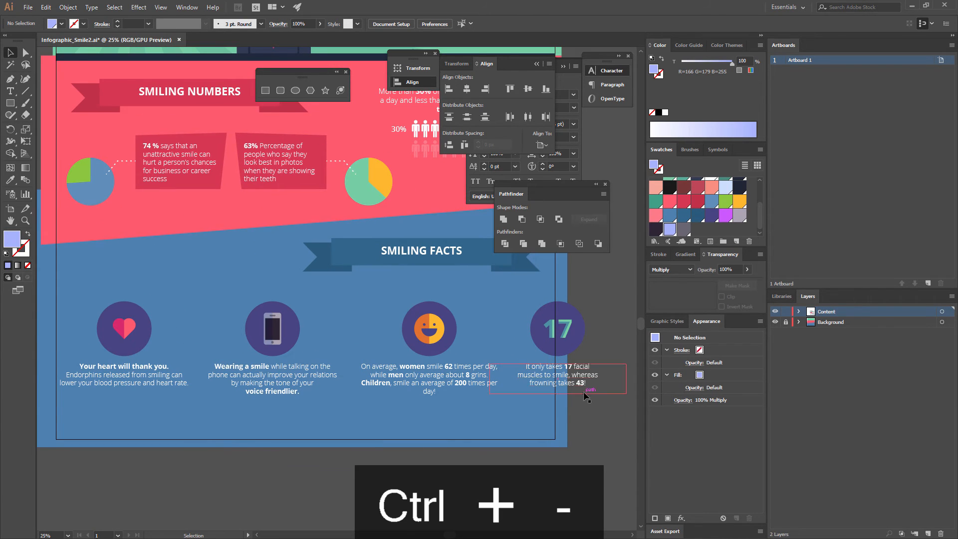
{"action": "left_click", "coordinate": [603, 387]}
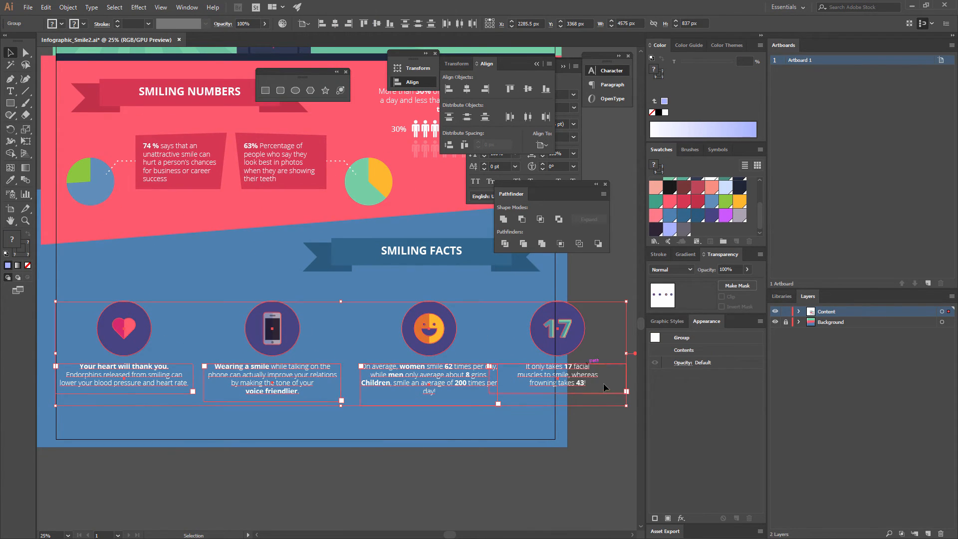
{"action": "left_click_drag", "start_coordinate": [628, 407], "coordinate": [560, 394]}
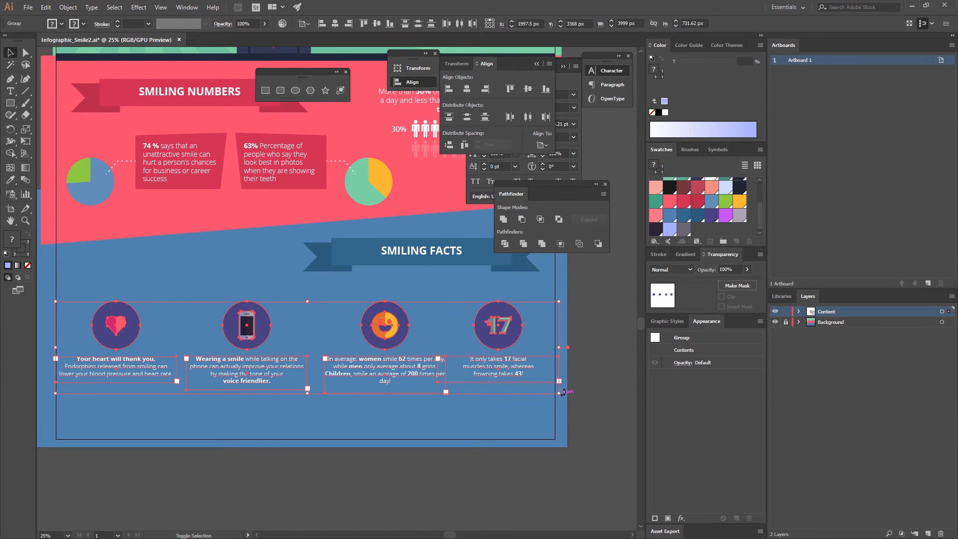
{"action": "key", "text": "ctrl"}
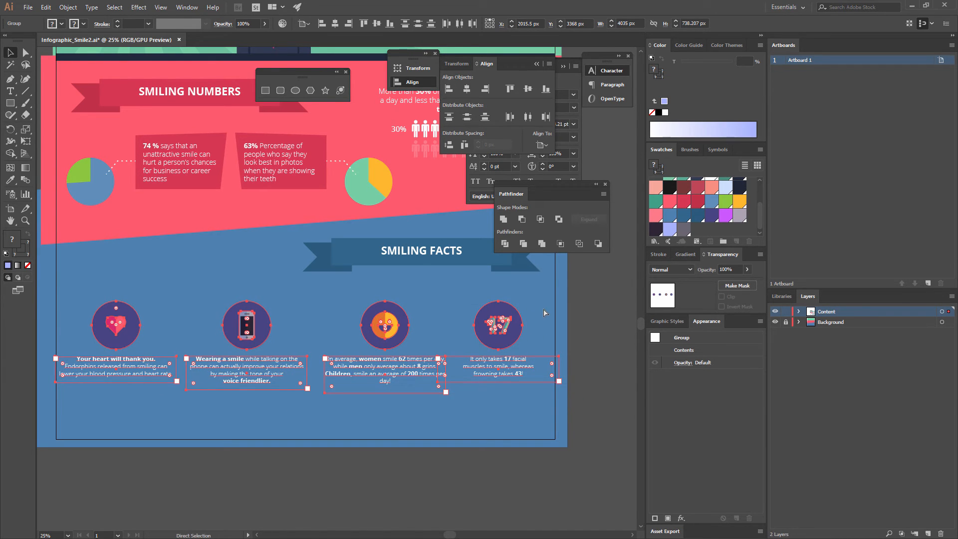
{"action": "key", "text": "ctrl+g"}
{"action": "left_click", "coordinate": [557, 326]}
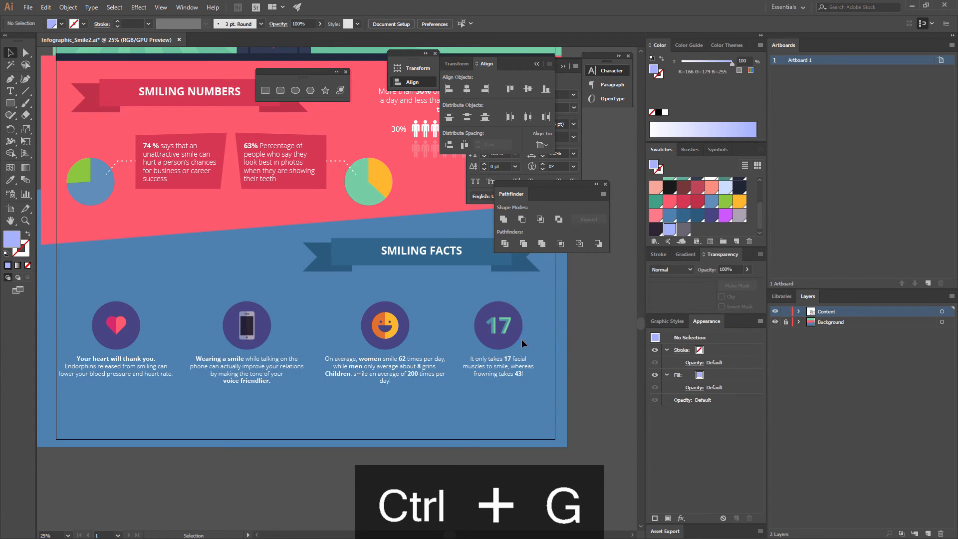
Shift the row of four facts slightly to the right.
{"action": "left_click_drag", "start_coordinate": [514, 338], "coordinate": [520, 333]}
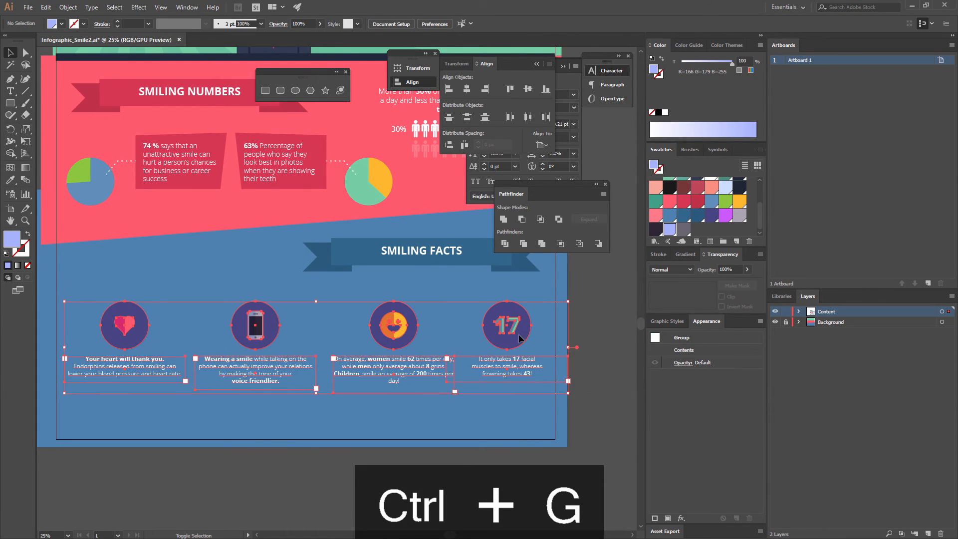
{"action": "left_click", "coordinate": [588, 343]}
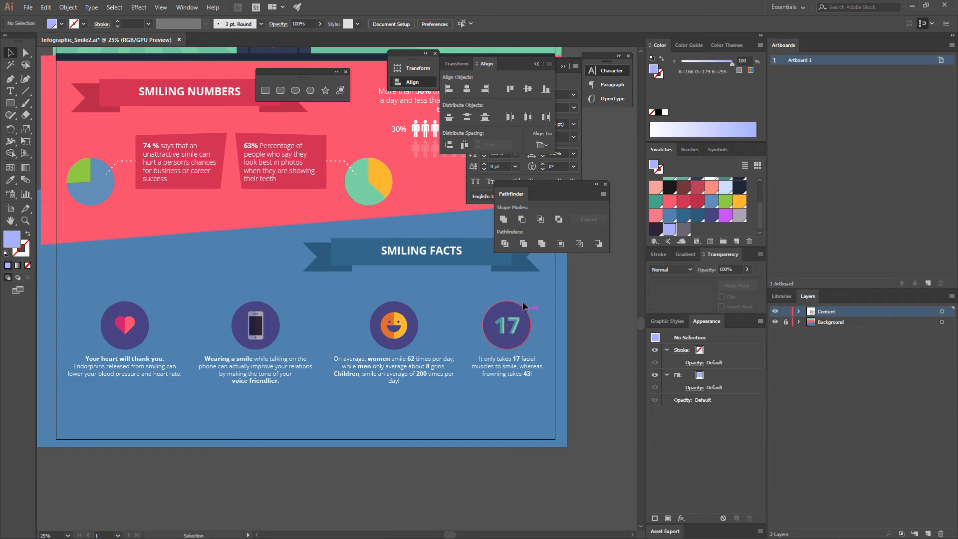
Isolate the "17" fact inside the row's group and narrow its text box to about 584 px from the left side.
{"action": "key", "text": "ctrl+equal"}
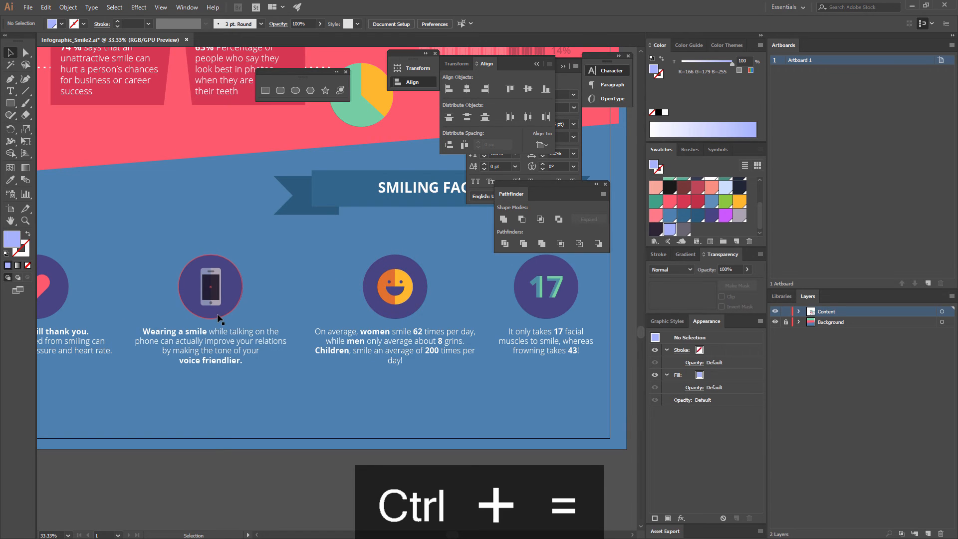
{"action": "left_click_drag", "start_coordinate": [281, 317], "coordinate": [390, 305]}
{"action": "double_click", "coordinate": [310, 286]}
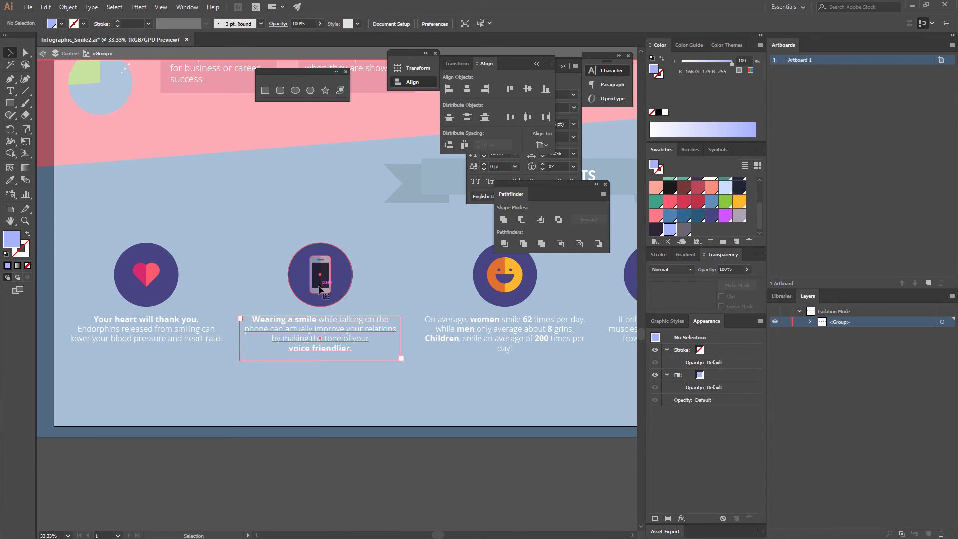
{"action": "left_click", "coordinate": [319, 290]}
{"action": "left_click", "coordinate": [140, 297]}
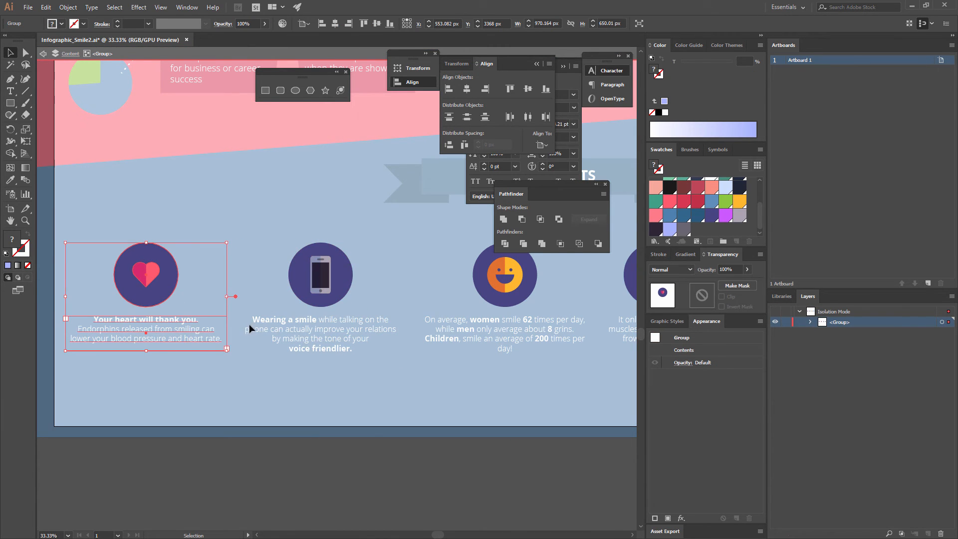
{"action": "left_click_drag", "start_coordinate": [601, 326], "coordinate": [402, 331]}
{"action": "left_click", "coordinate": [286, 325]}
{"action": "left_click", "coordinate": [452, 322]}
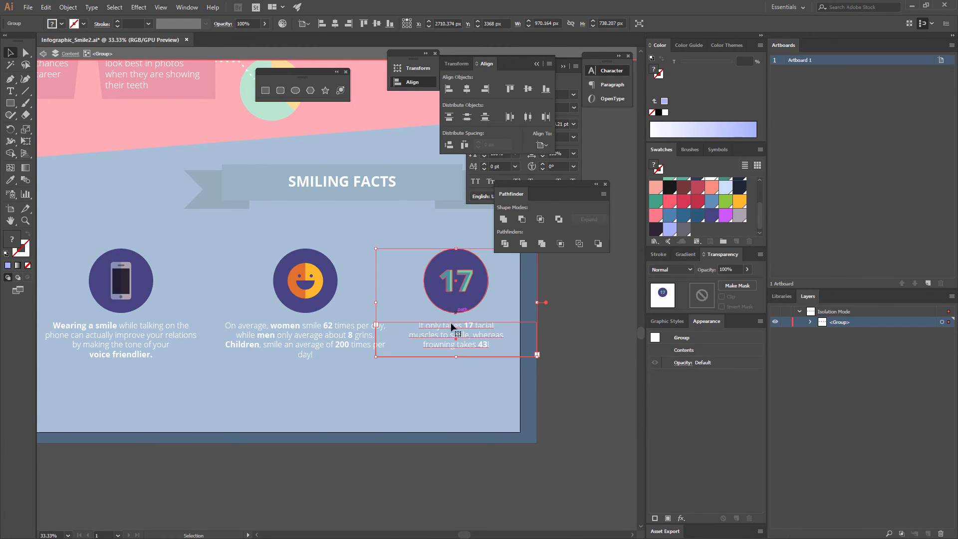
{"action": "double_click", "coordinate": [433, 328]}
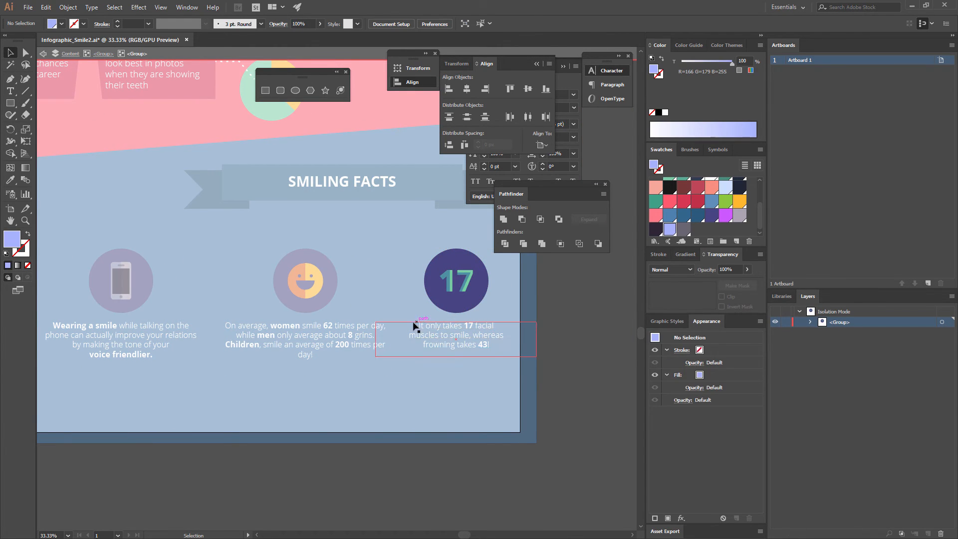
{"action": "left_click_drag", "start_coordinate": [377, 341], "coordinate": [442, 345]}
{"action": "key", "text": "ctrl+z"}
Center the text box horizontally under the "17" circle with the circle as key object, and leave isolation mode.
{"action": "left_click", "coordinate": [486, 289]}
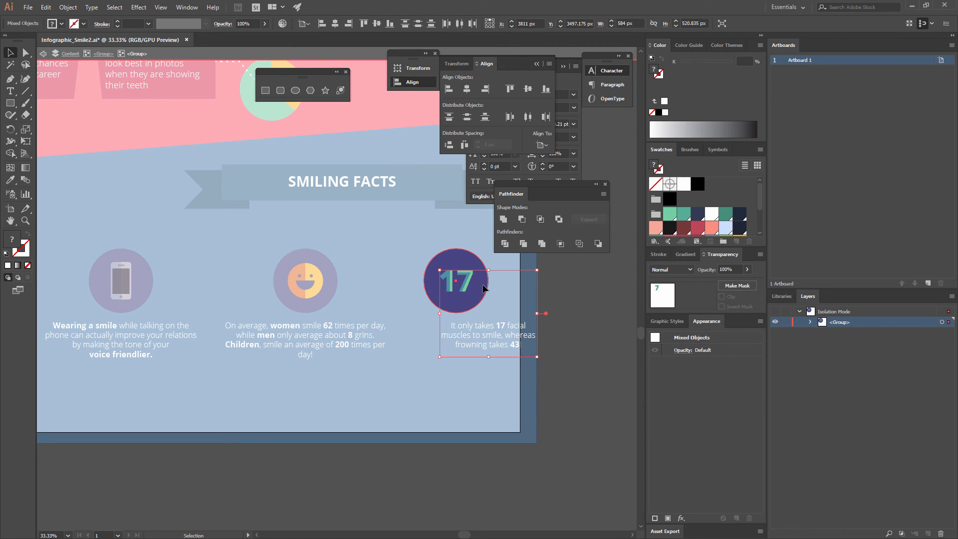
{"action": "left_click", "coordinate": [504, 327], "text": "shift"}
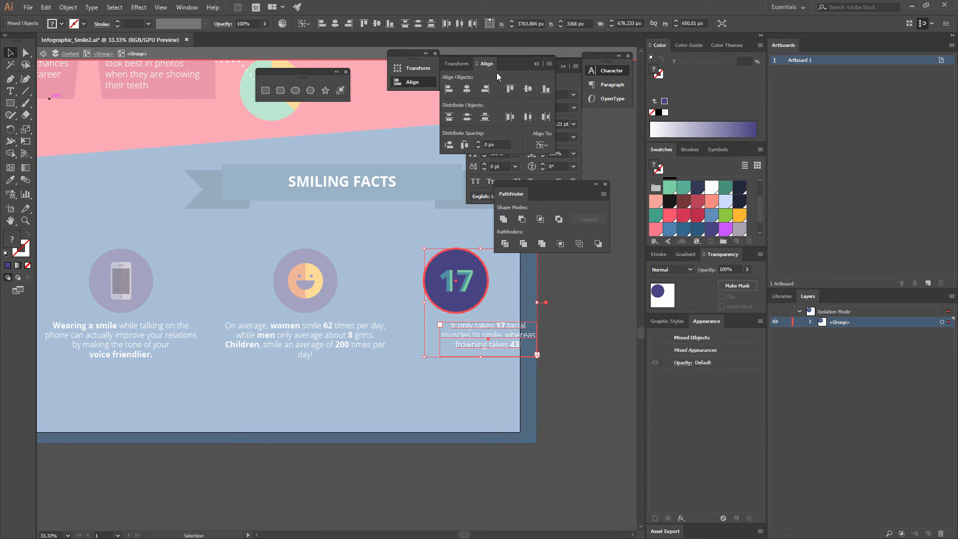
{"action": "left_click", "coordinate": [337, 23]}
{"action": "left_click", "coordinate": [532, 316]}
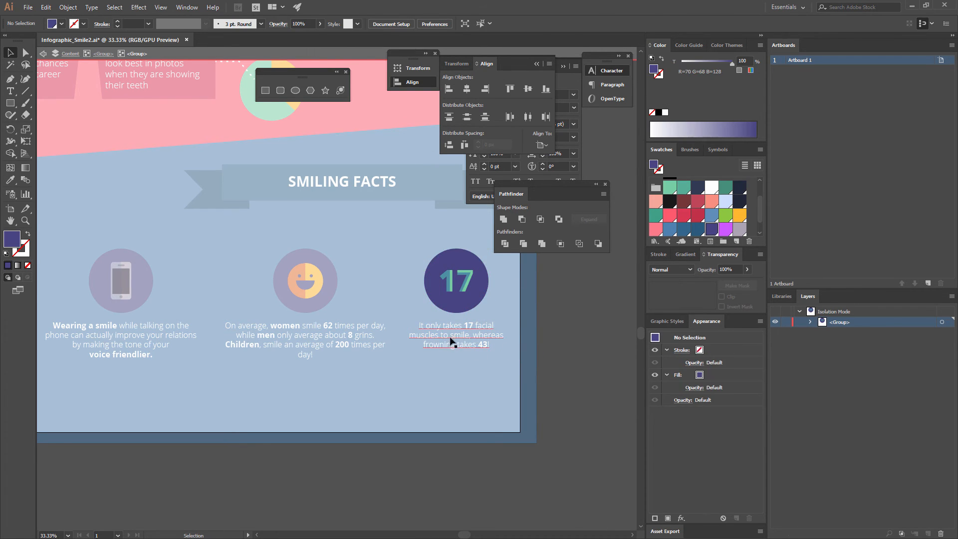
{"action": "double_click", "coordinate": [575, 340]}
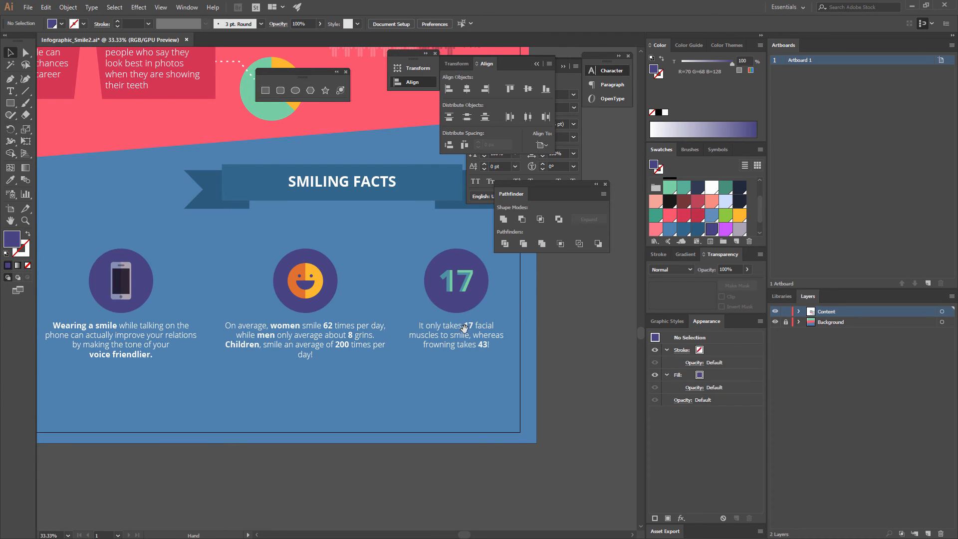
Isolate the row's group and distribute the four facts horizontally by their centers, aligned to the selection.
{"action": "left_click_drag", "start_coordinate": [464, 328], "coordinate": [537, 353]}
{"action": "double_click", "coordinate": [522, 316]}
{"action": "left_click", "coordinate": [531, 333]}
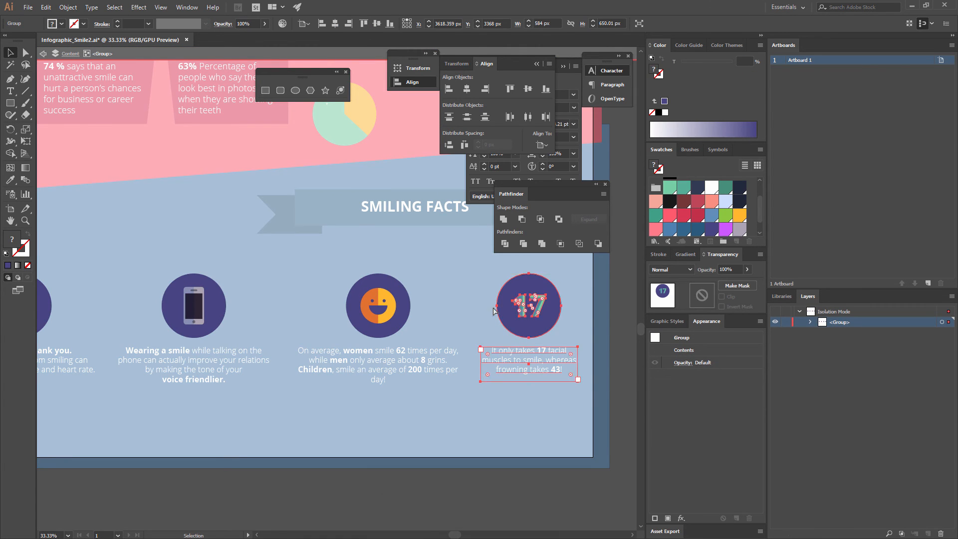
{"action": "key", "text": "ctrl+minus"}
{"action": "key", "text": "ctrl+minus"}
{"action": "left_click_drag", "start_coordinate": [300, 317], "coordinate": [473, 359]}
{"action": "left_click_drag", "start_coordinate": [552, 367], "coordinate": [188, 263]}
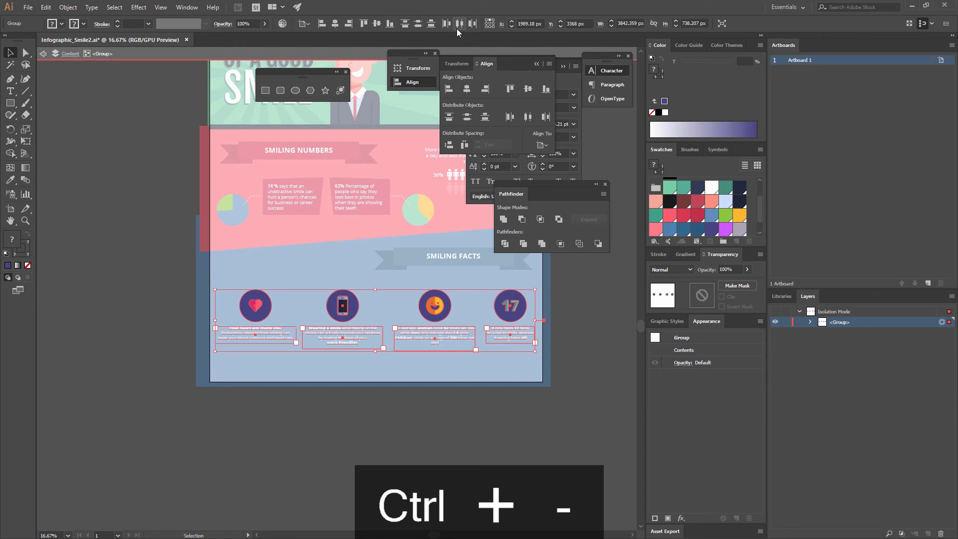
{"action": "left_click", "coordinate": [302, 28]}
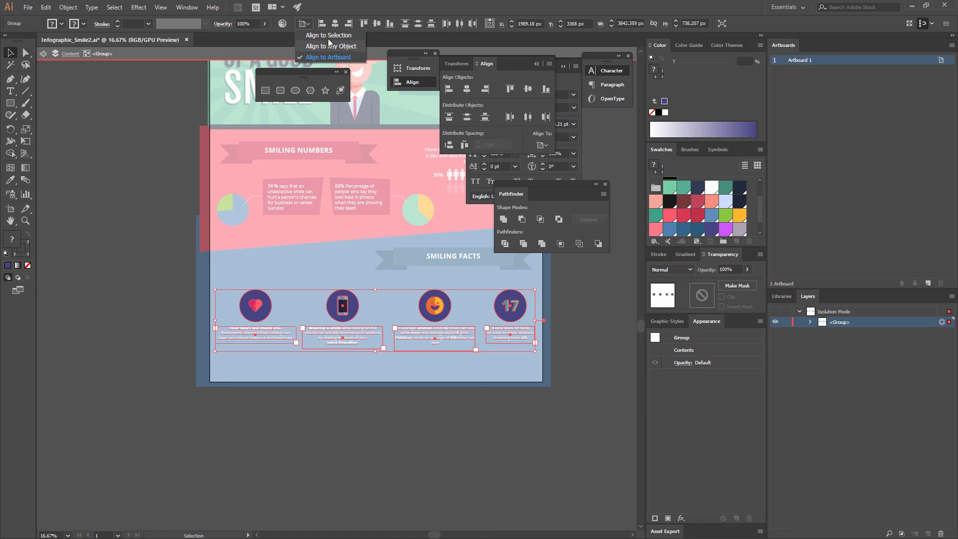
{"action": "left_click", "coordinate": [459, 25]}
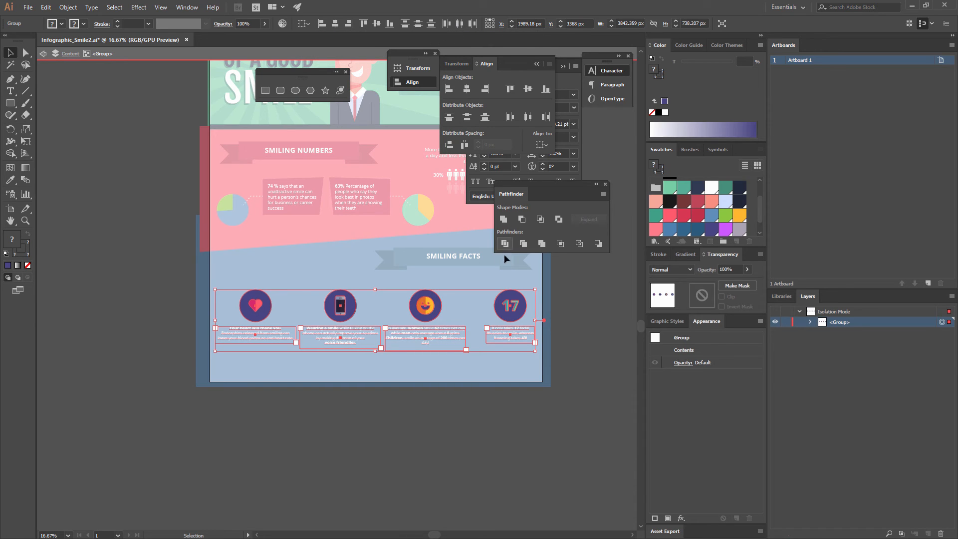
{"action": "left_click", "coordinate": [481, 278]}
Move the "17" fact left, closer to the smiley fact, to about X 3472 px, and leave isolation mode.
{"action": "key", "text": "ctrl+equal"}
{"action": "key", "text": "ctrl+equal"}
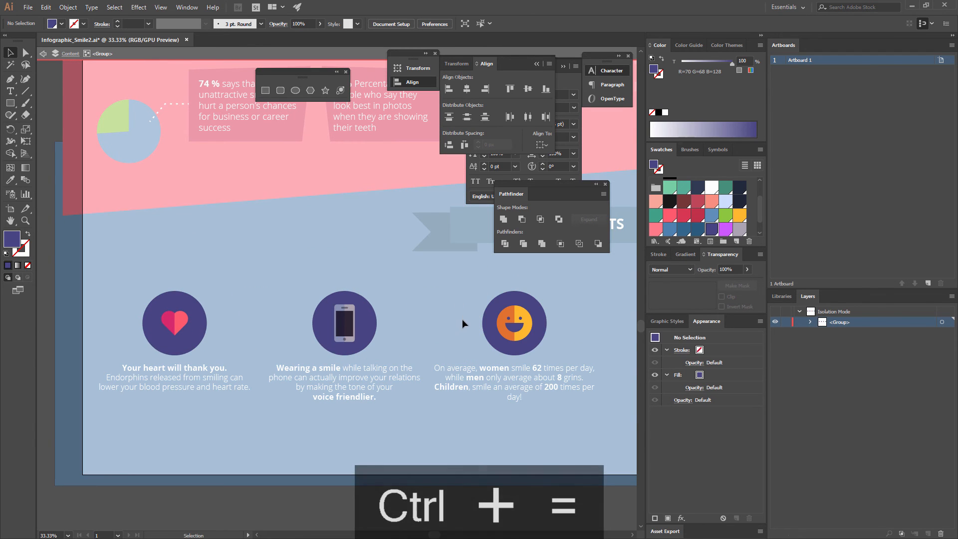
{"action": "left_click_drag", "start_coordinate": [464, 327], "coordinate": [374, 302]}
{"action": "left_click", "coordinate": [575, 312]}
{"action": "left_click", "coordinate": [430, 313]}
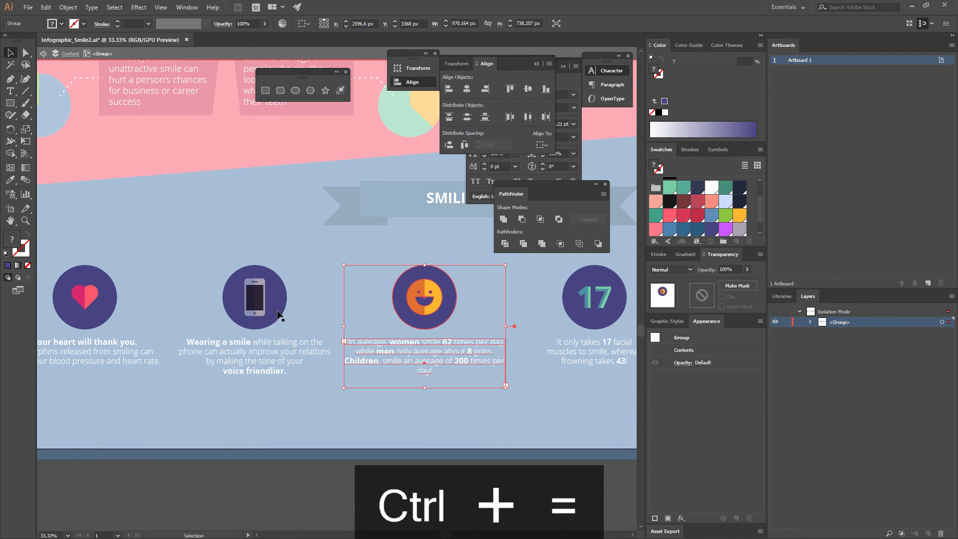
{"action": "left_click", "coordinate": [278, 314]}
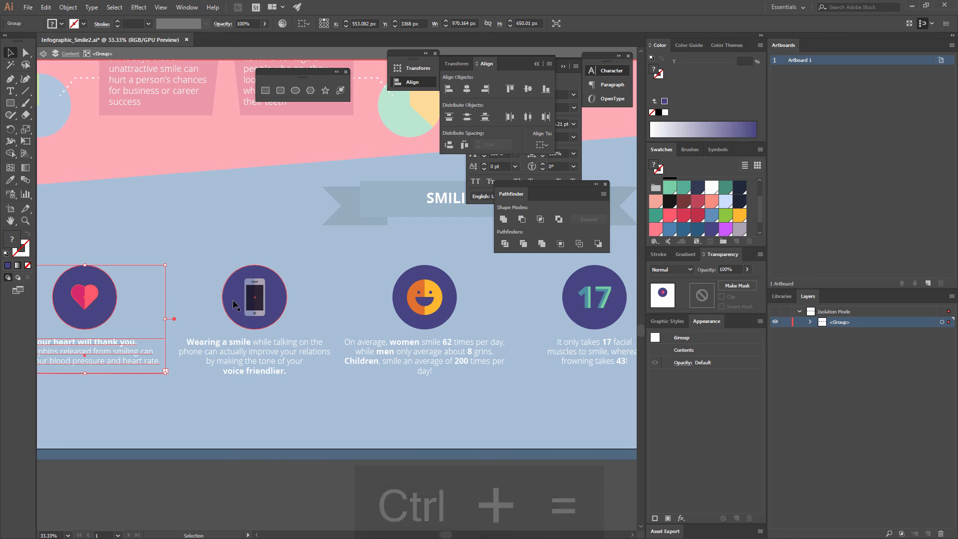
{"action": "mouse_move", "coordinate": [590, 308]}
{"action": "left_mouse_down"}
{"action": "mouse_move", "coordinate": [598, 314]}
{"action": "mouse_move", "coordinate": [570, 311]}
{"action": "mouse_move", "coordinate": [585, 316]}
{"action": "left_mouse_up"}
{"action": "left_click", "coordinate": [580, 403]}
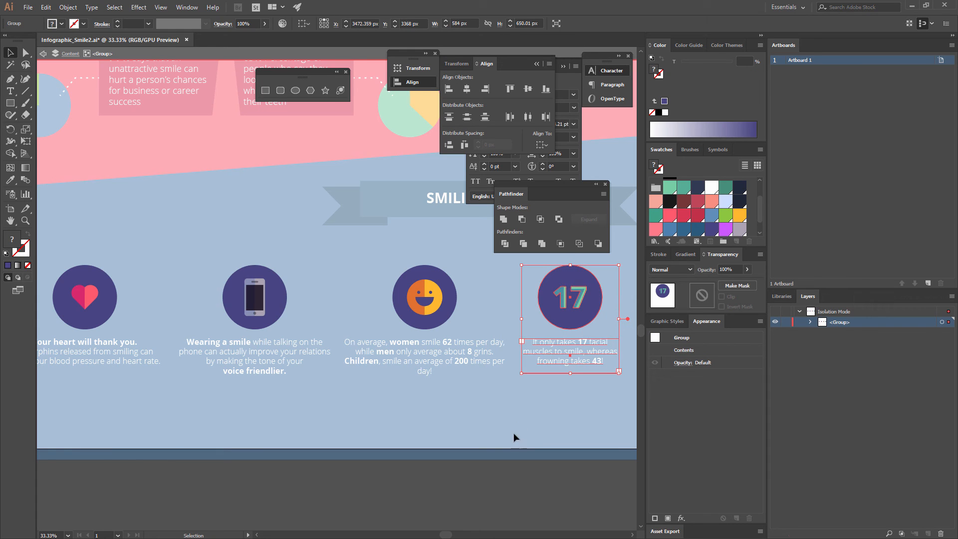
{"action": "left_click", "coordinate": [524, 405]}
{"action": "key", "text": "ctrl+minus"}
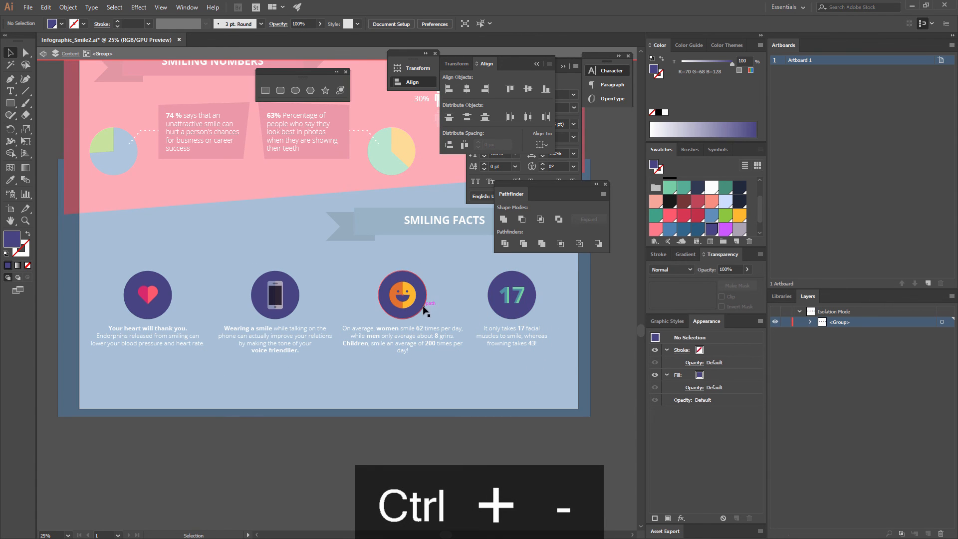
{"action": "key", "text": "Escape"}
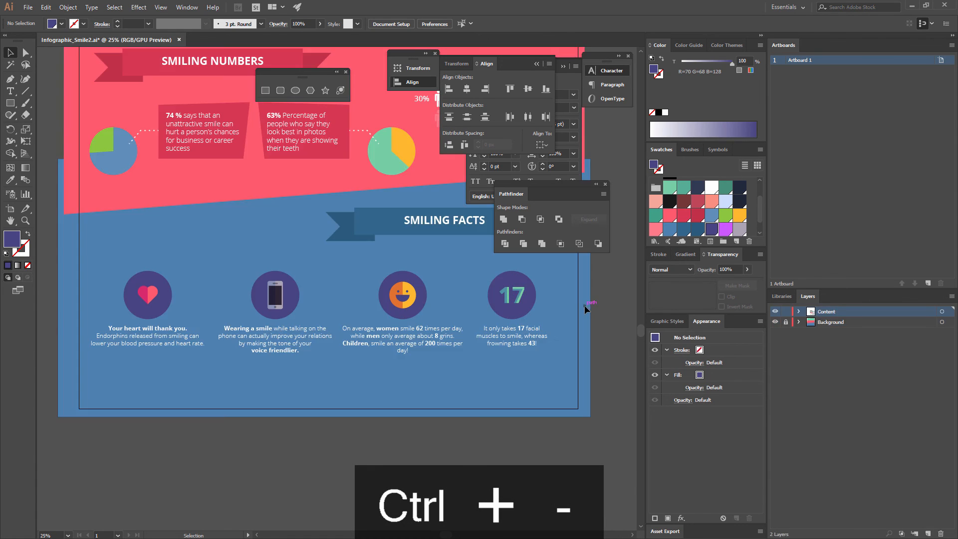
Scale the row of four facts up proportionally to about 3869 px wide.
{"action": "left_click_drag", "start_coordinate": [589, 312], "coordinate": [570, 353]}
{"action": "left_click", "coordinate": [503, 355]}
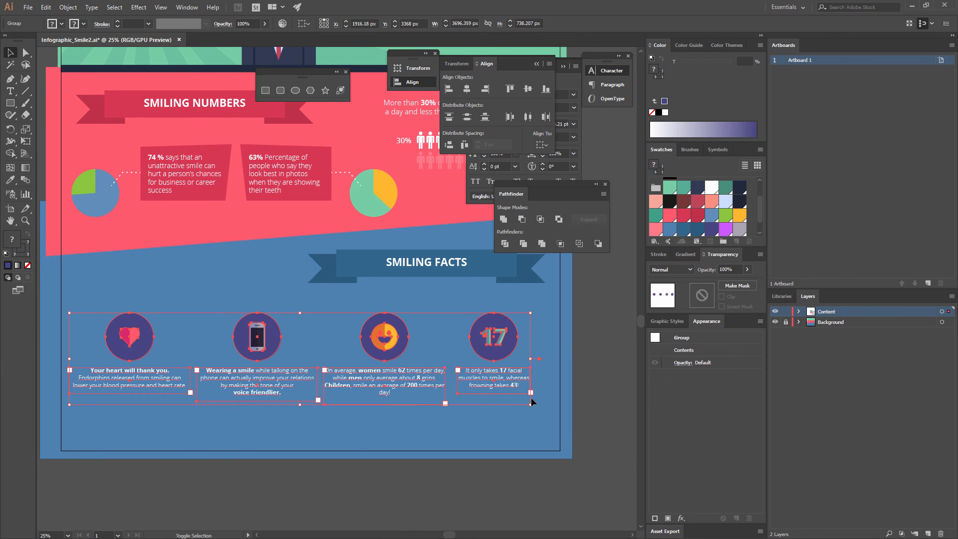
{"action": "left_click_drag", "start_coordinate": [533, 408], "coordinate": [553, 422]}
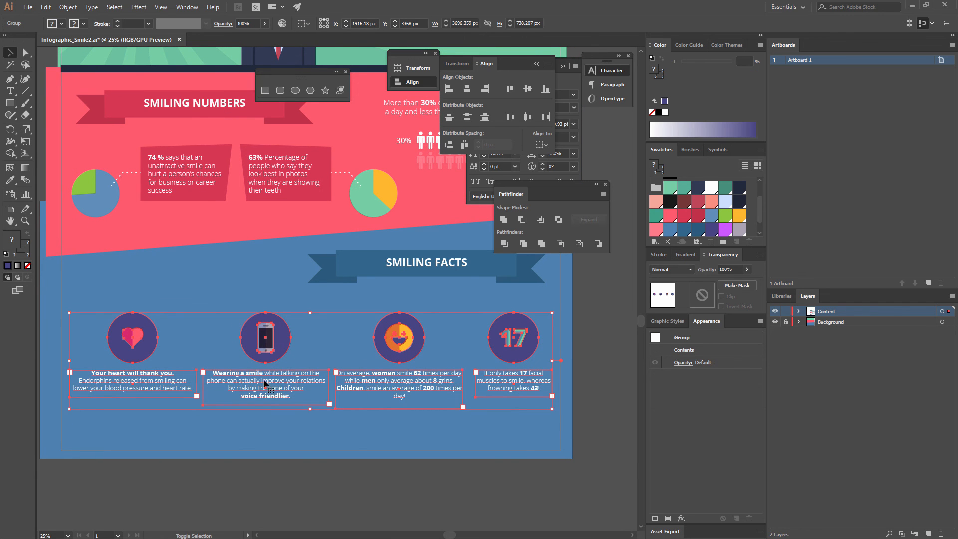
Center the row of four facts horizontally on the artboard.
{"action": "left_click_drag", "start_coordinate": [265, 374], "coordinate": [345, 386]}
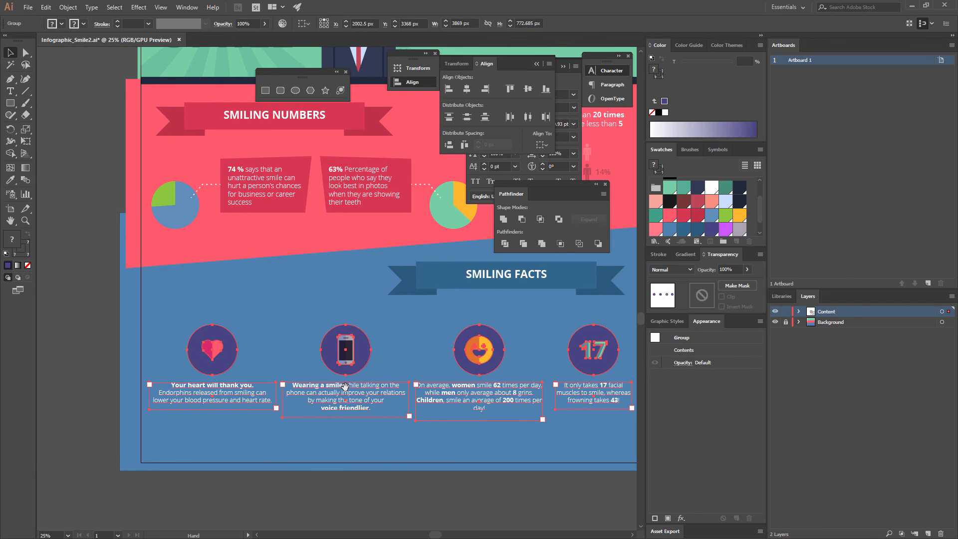
{"action": "left_click", "coordinate": [310, 28]}
{"action": "left_click", "coordinate": [355, 56]}
{"action": "left_click", "coordinate": [335, 24]}
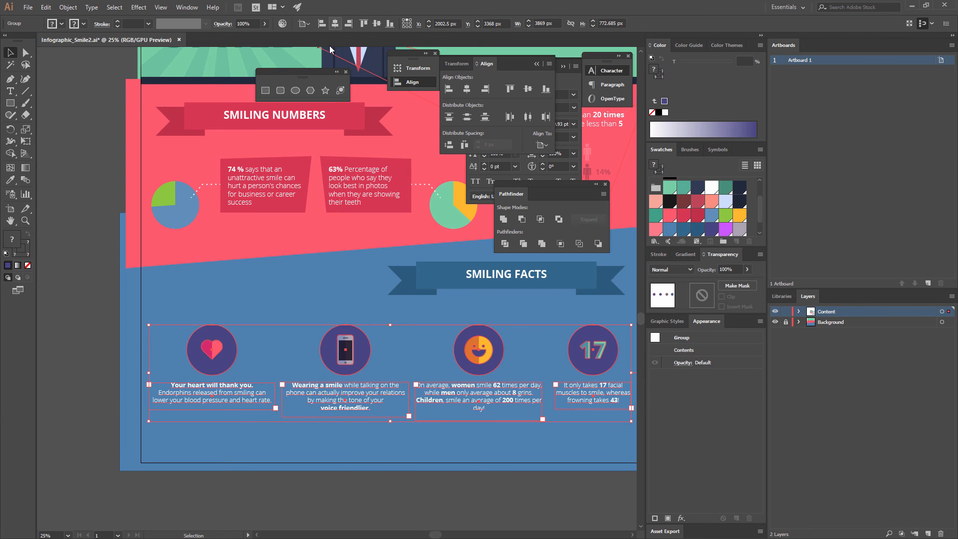
Move the row of four facts up toward the "SMILING FACTS" banner, to about Y 3252 px.
{"action": "left_click", "coordinate": [295, 195]}
{"action": "left_click_drag", "start_coordinate": [278, 224], "coordinate": [238, 219]}
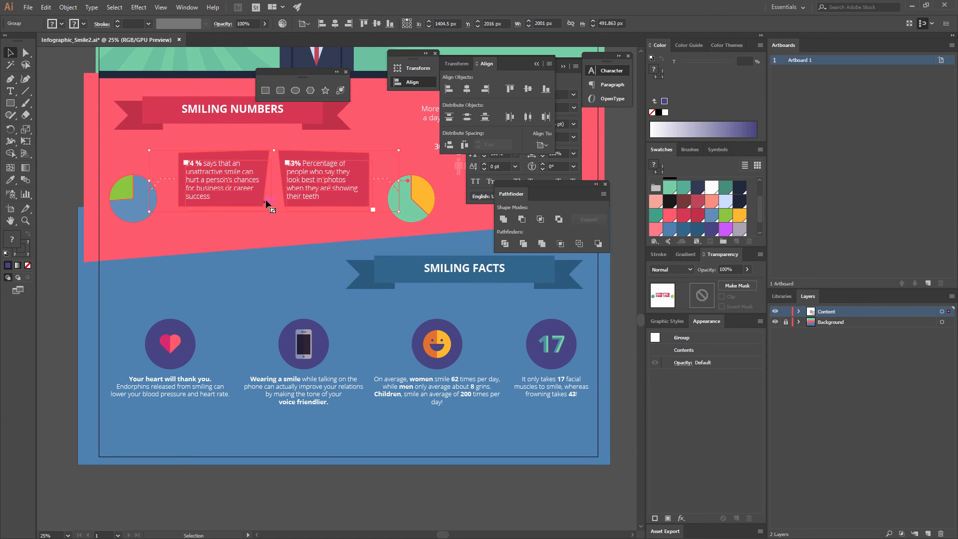
{"action": "key", "text": "ctrl+minus"}
{"action": "left_click", "coordinate": [452, 411]}
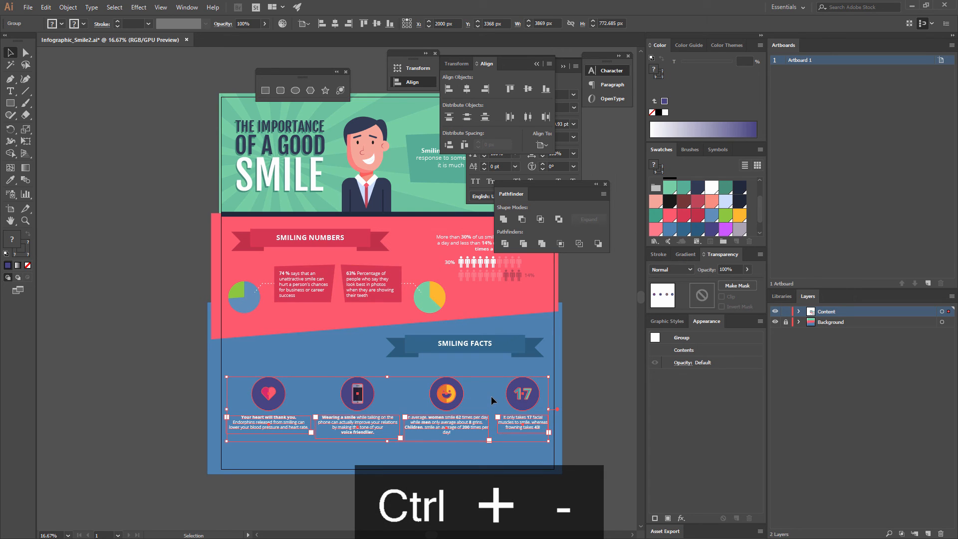
{"action": "left_click", "coordinate": [574, 382]}
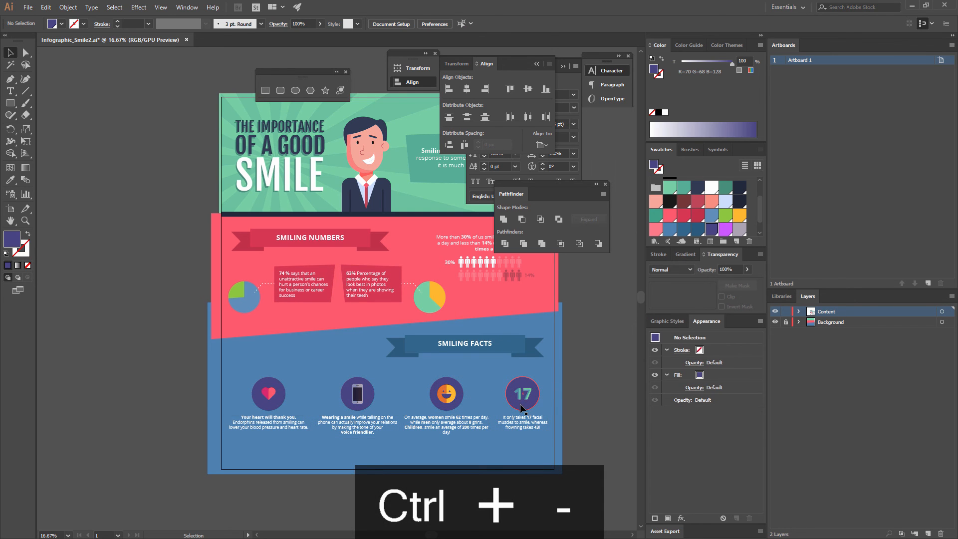
{"action": "left_click_drag", "start_coordinate": [526, 401], "coordinate": [525, 392]}
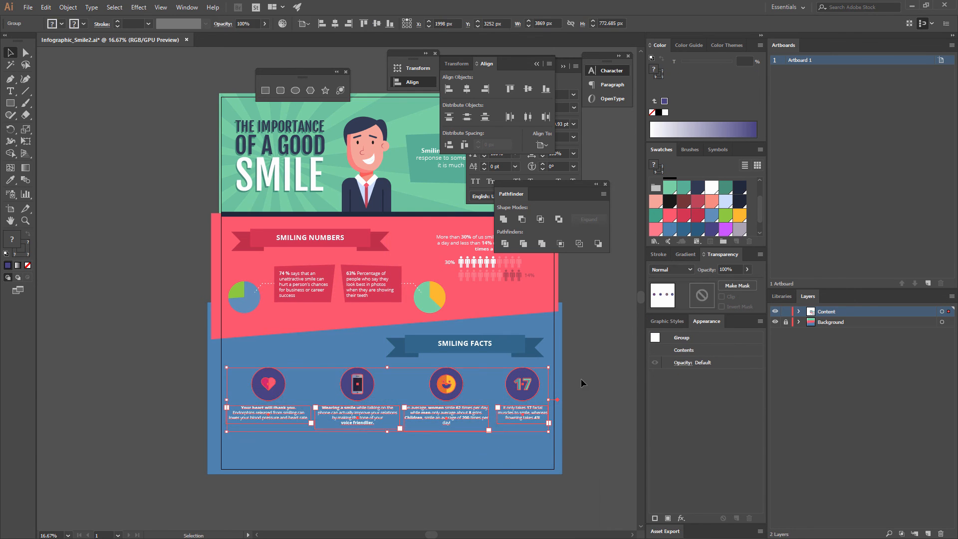
{"action": "left_click", "coordinate": [581, 383]}
{"action": "left_click_drag", "start_coordinate": [581, 383], "coordinate": [537, 299]}
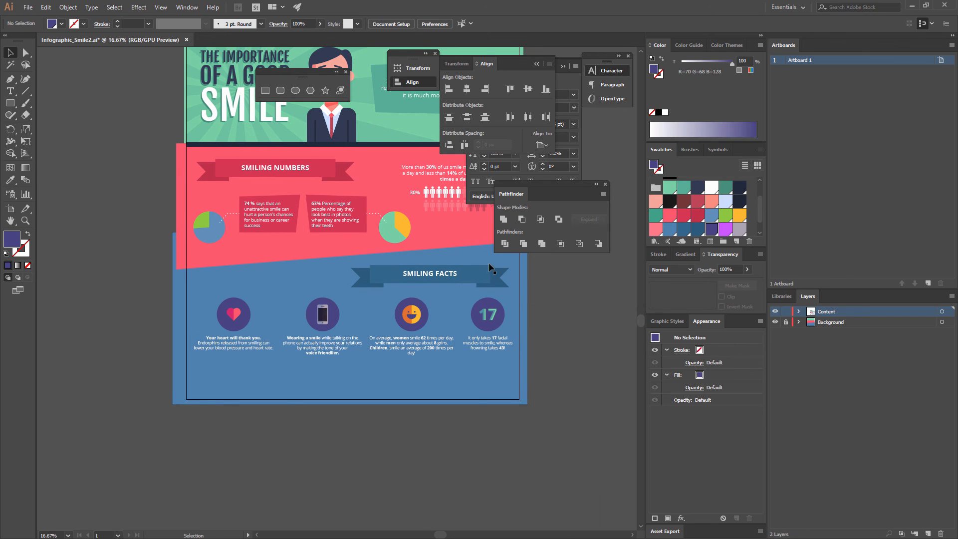